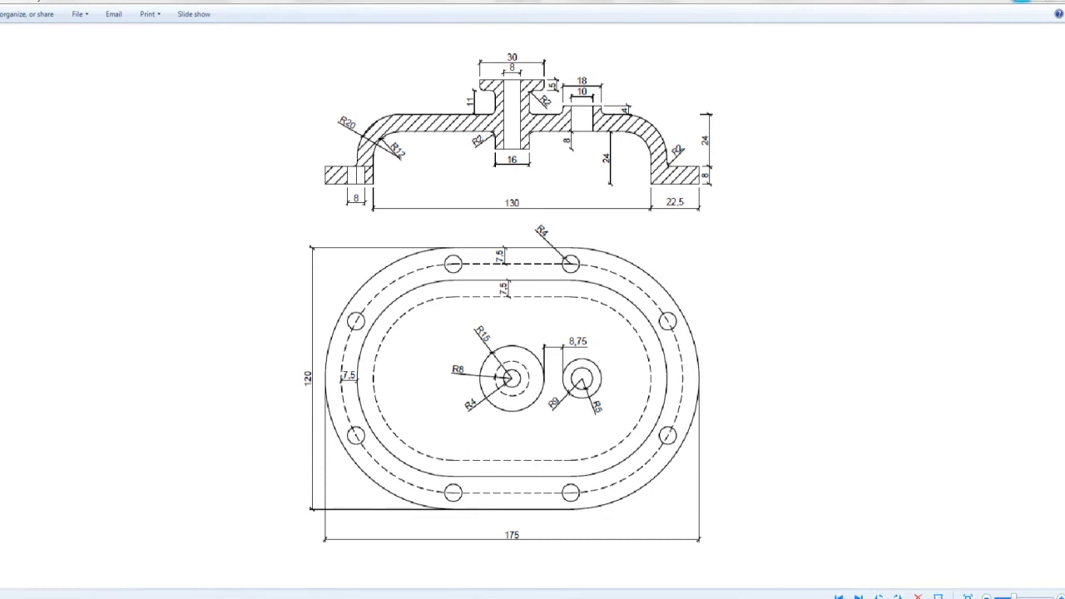
Close the reference drawing image and its folder window, and create a new ISO Metric Part document in Solid Edge.
left_click(1029, 6)
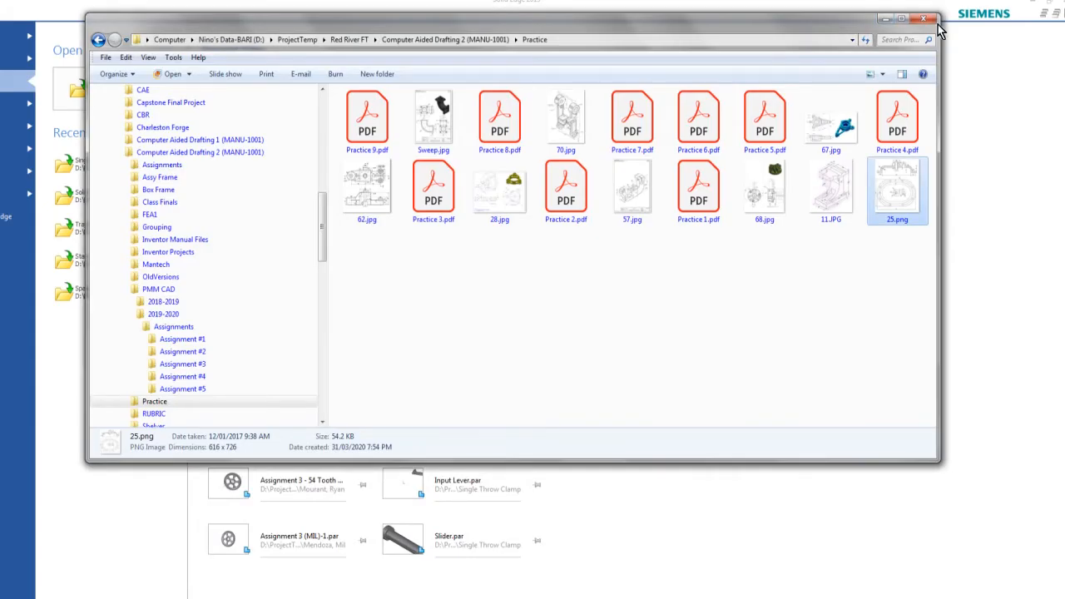
left_click(931, 23)
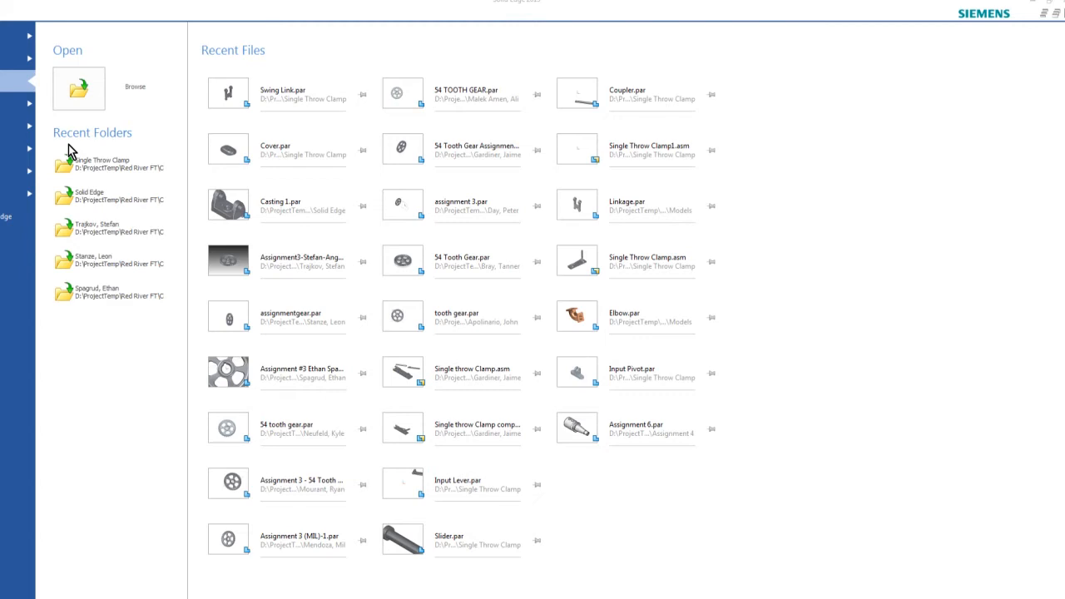
left_click(16, 59)
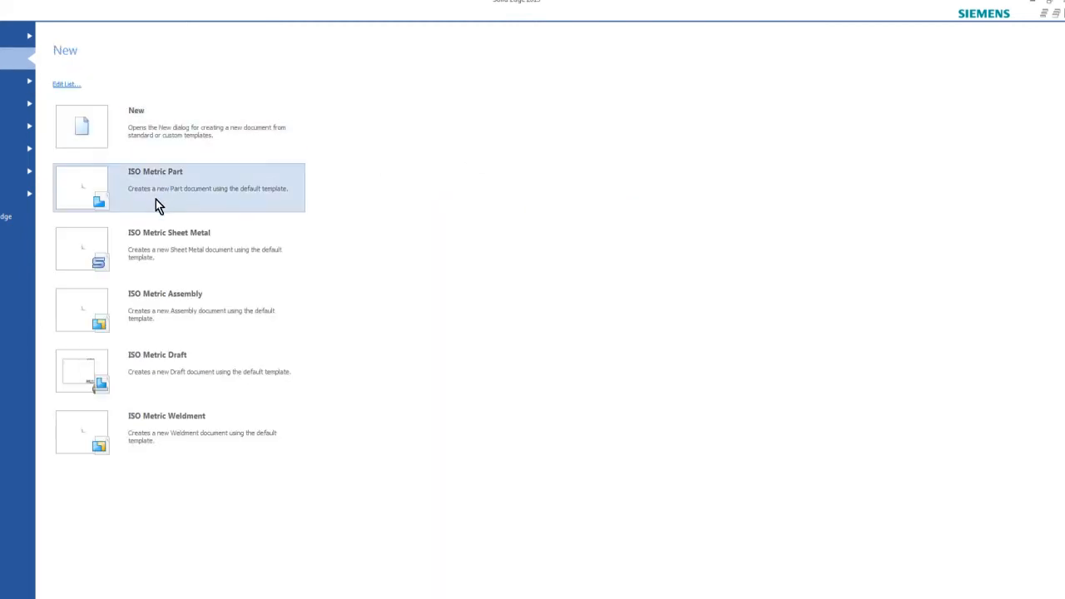
mouse_move(133, 192)
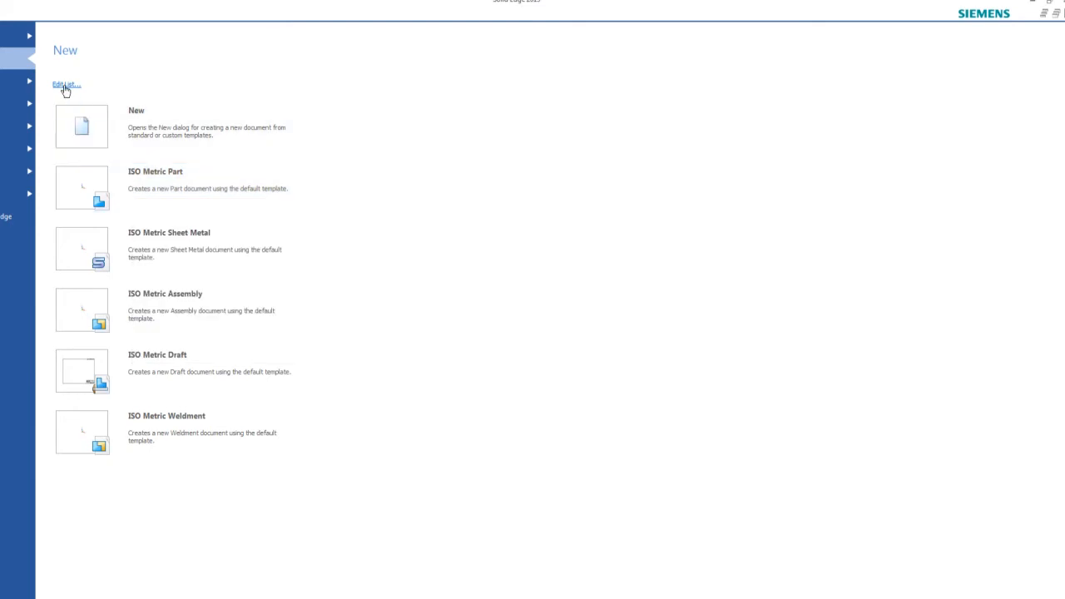
left_click(142, 183)
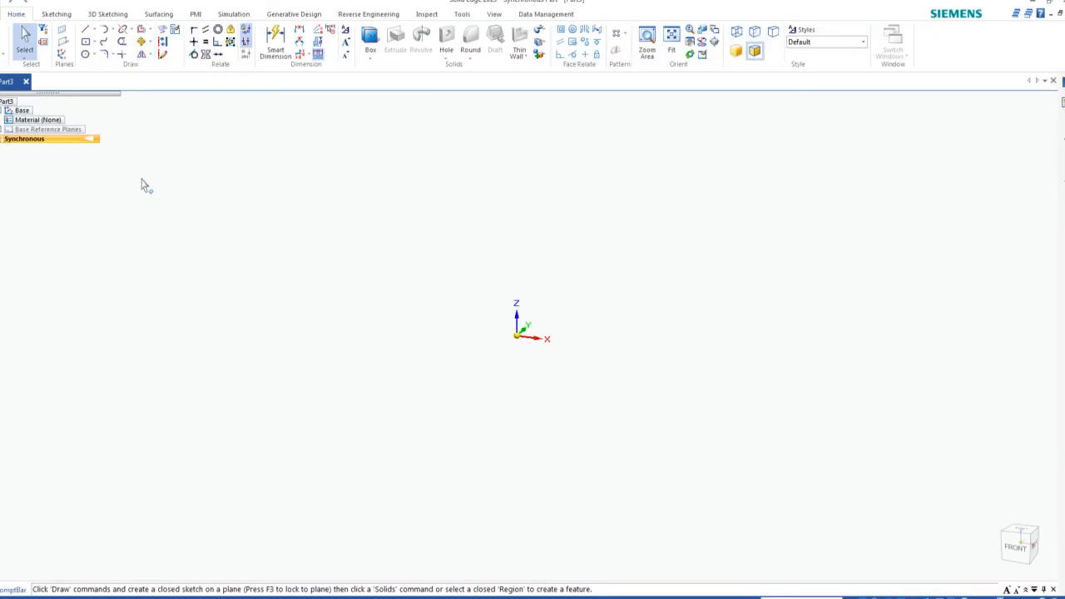
Transition the new part from the synchronous to the ordered environment and return to the main modelling commands.
right_click(51, 142)
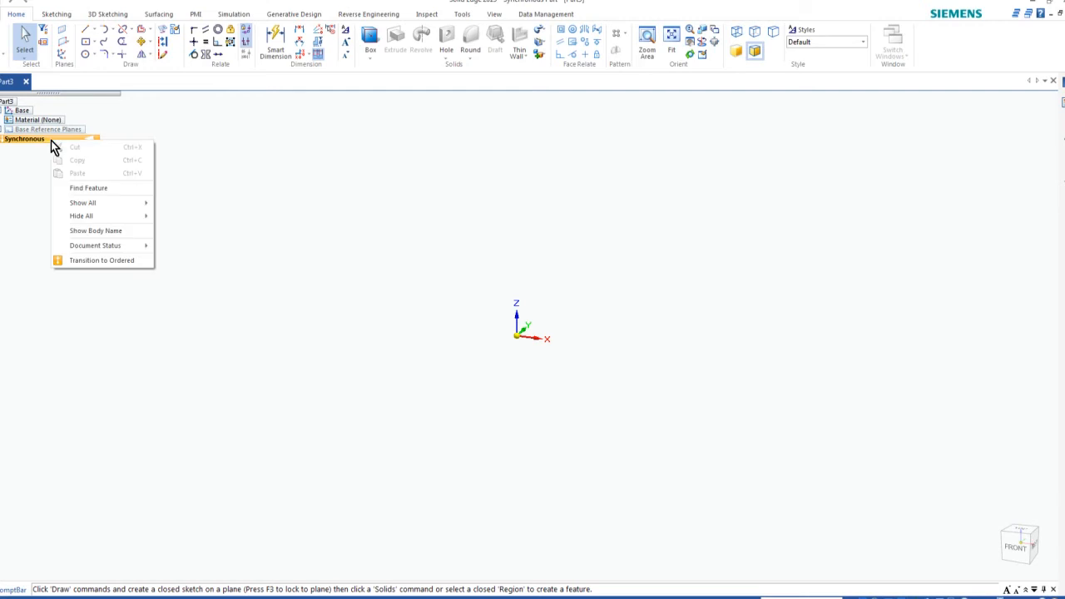
left_click(121, 262)
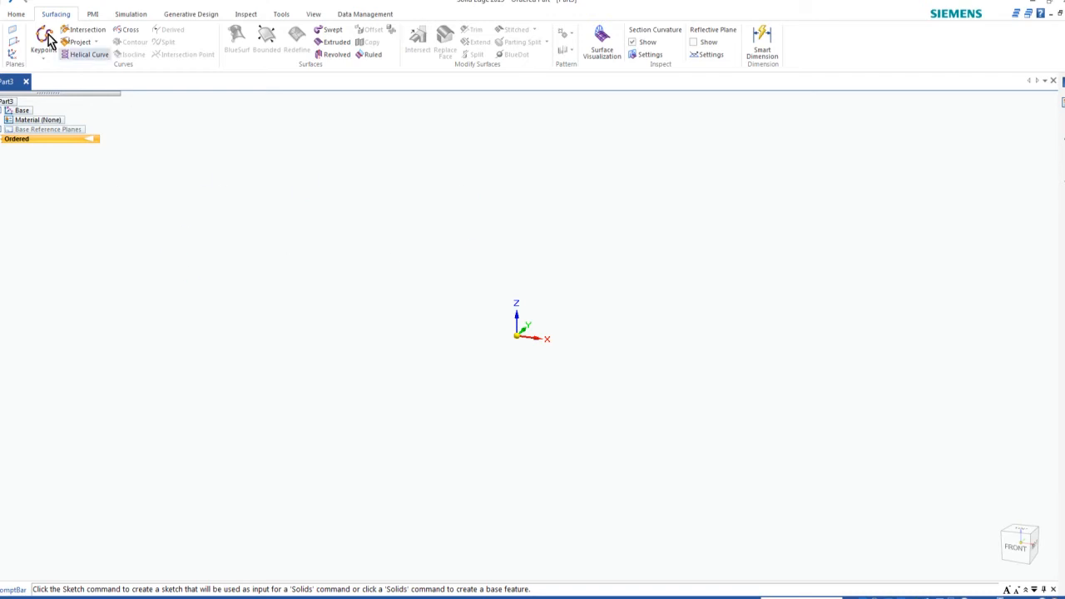
left_click(17, 15)
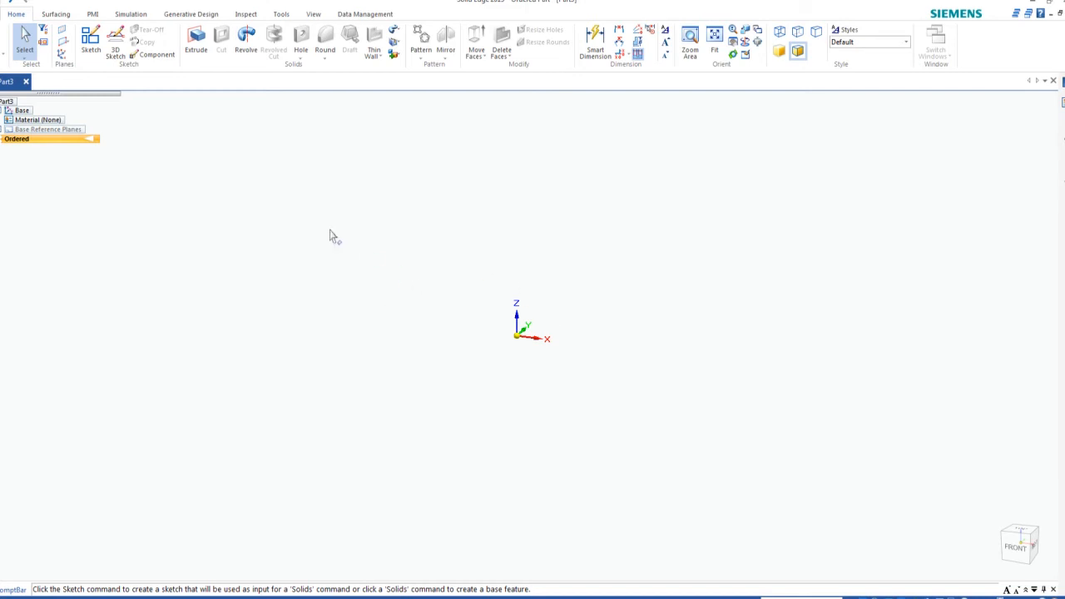
Start a sketch on the Top (xy) plane and draw a 175 by 120 mm rectangle centred on the origin.
left_click(90, 38)
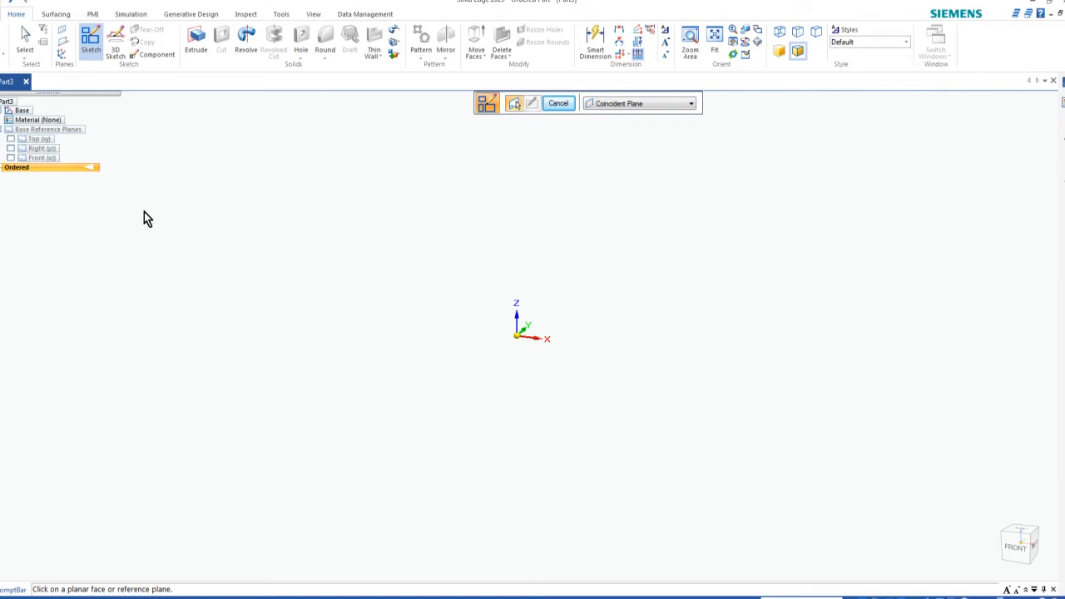
left_click(37, 141)
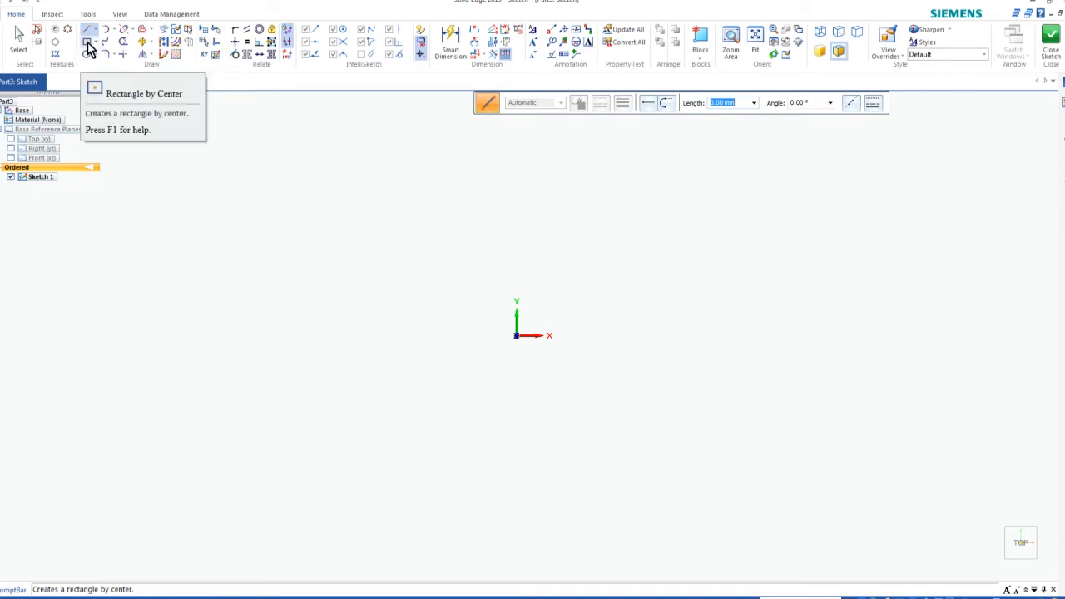
left_click(97, 46)
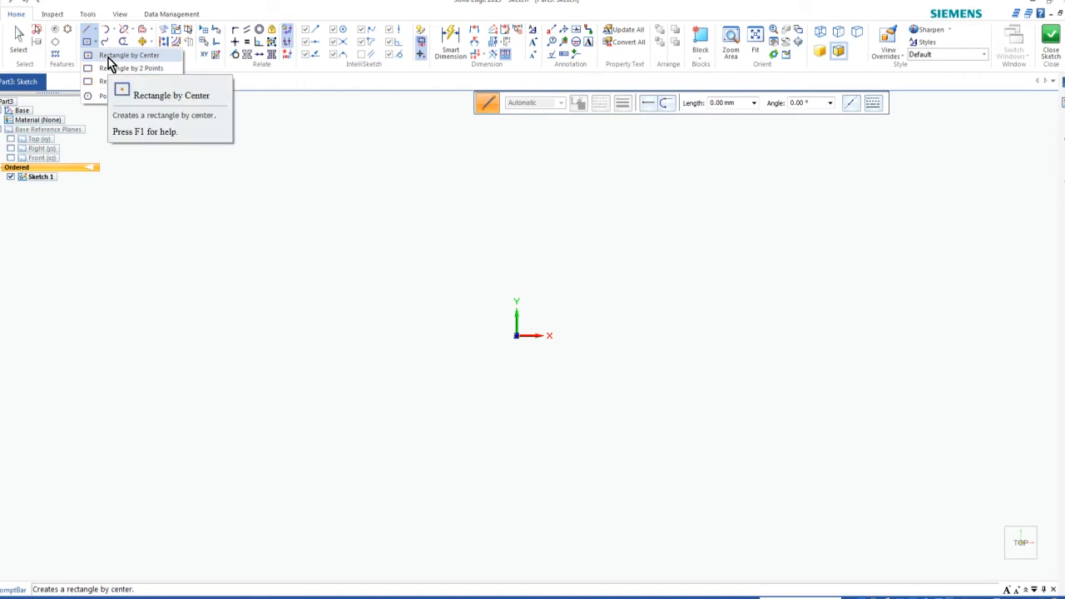
left_click(109, 57)
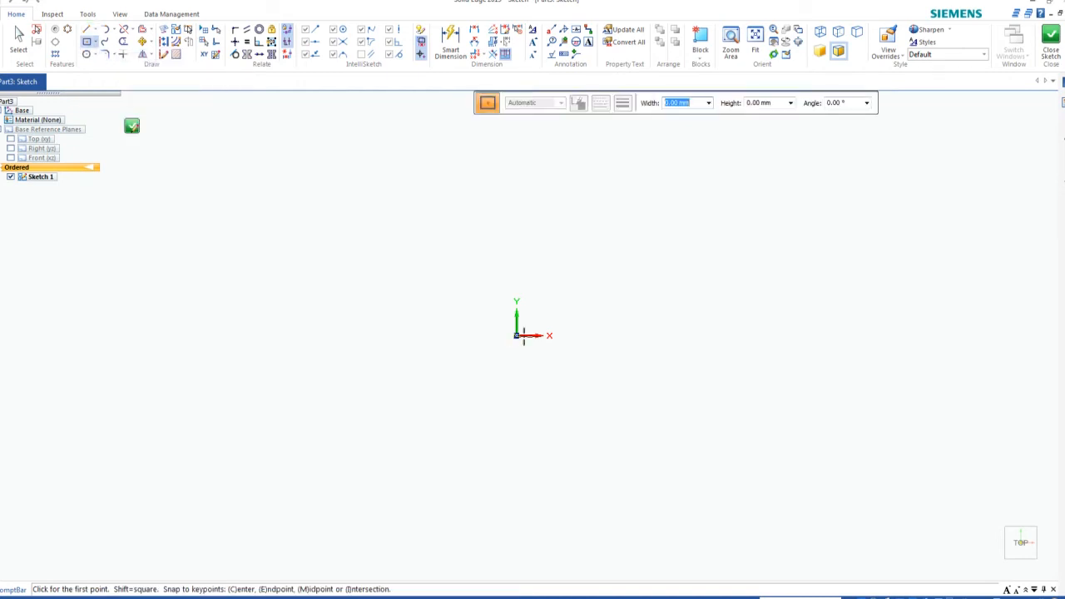
left_click(517, 336)
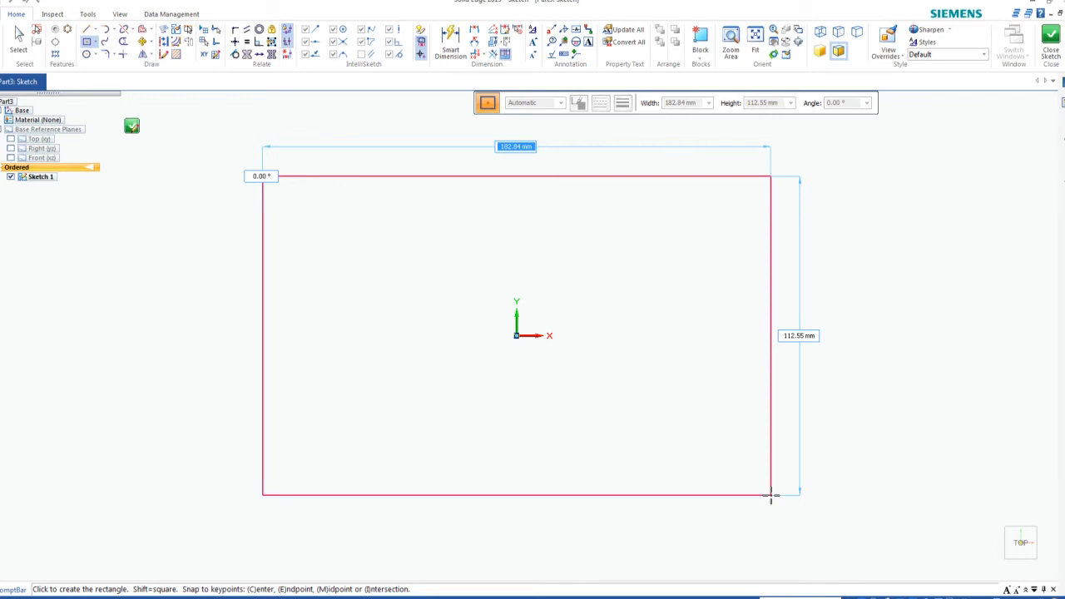
type("175")
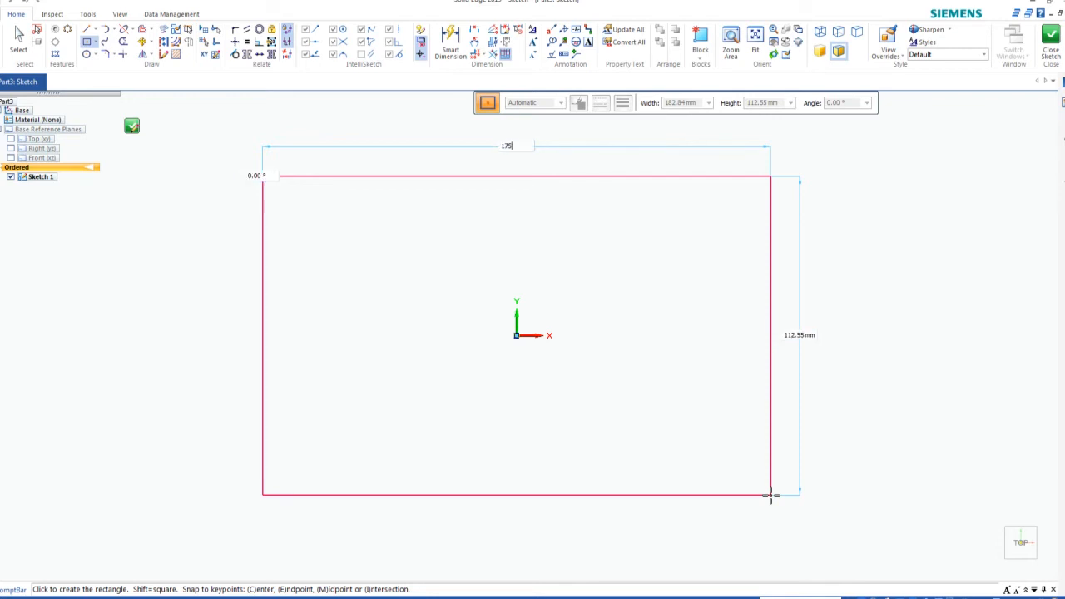
key("Tab")
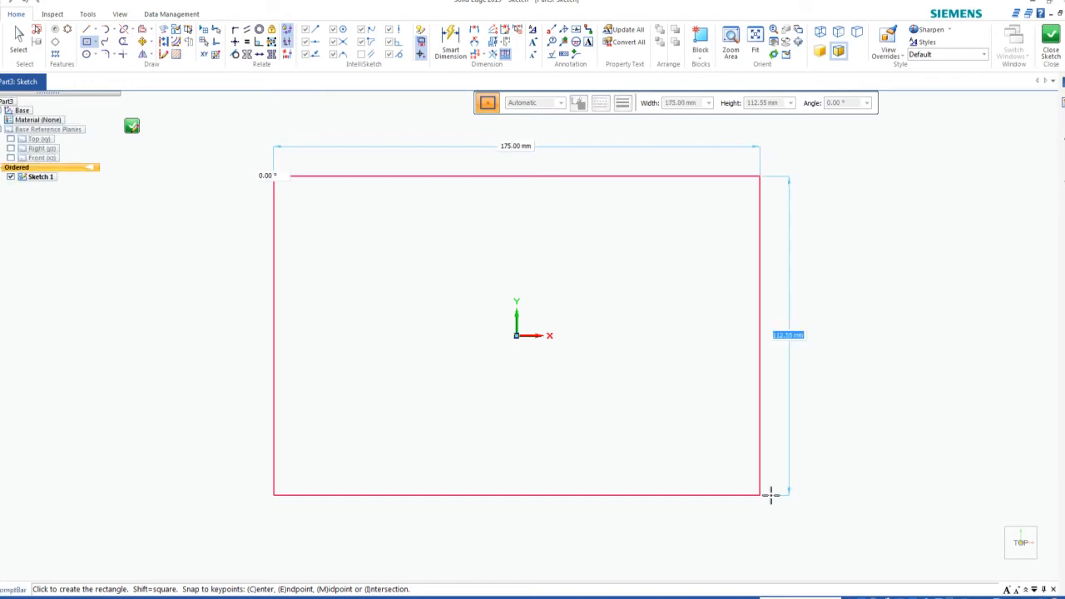
type("120")
key("Tab")
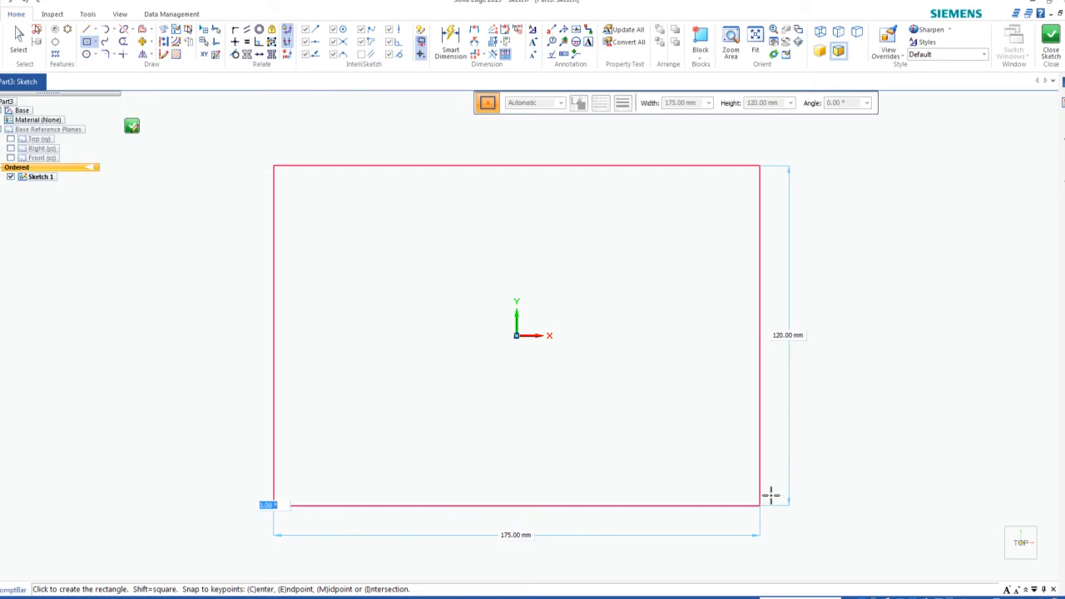
key("Return")
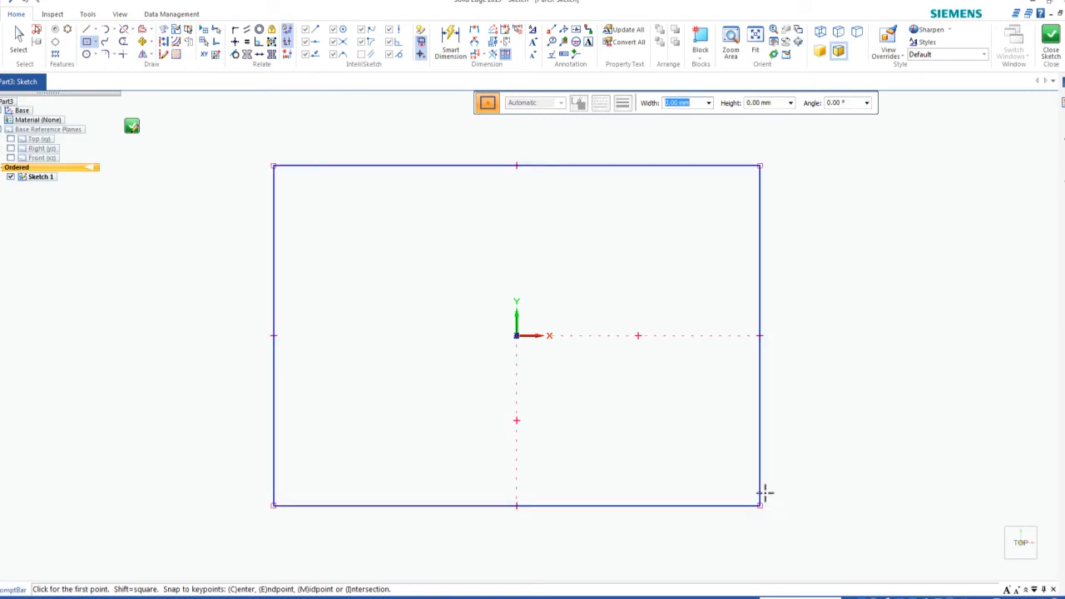
key("Escape")
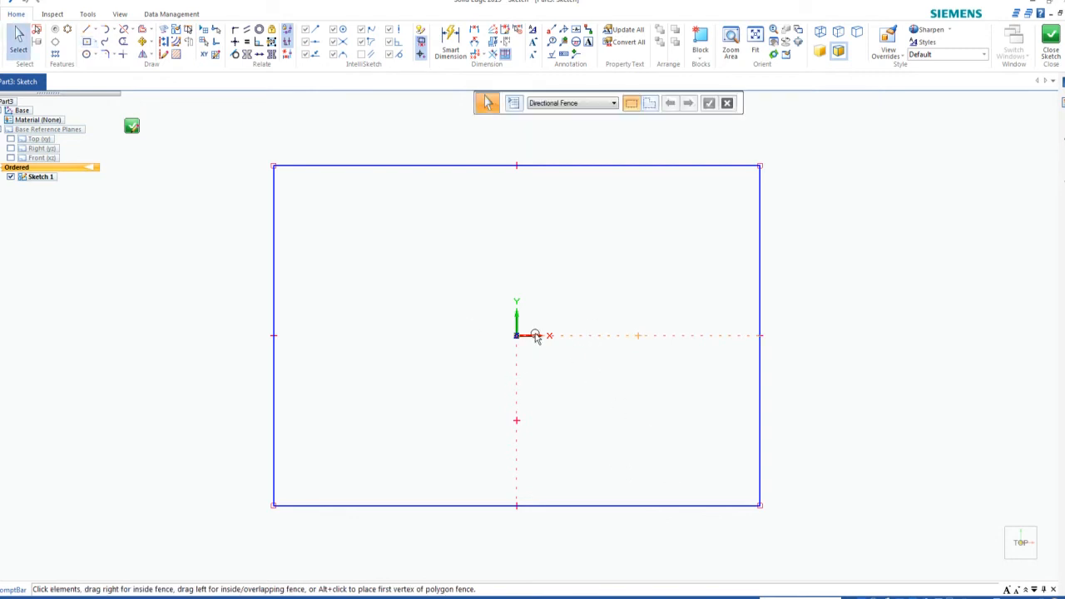
Dimension the rectangle's overall width and height with Smart Dimension, keeping the drawn sizes.
scroll(559, 174, "down", 1)
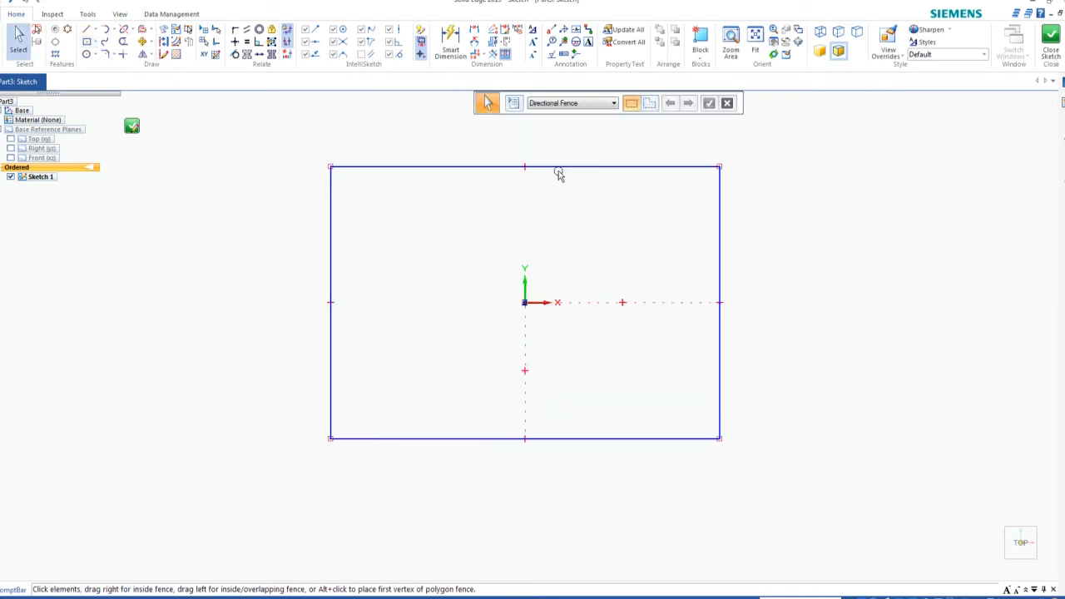
scroll(523, 166, "up", 2)
scroll(522, 167, "down", 1)
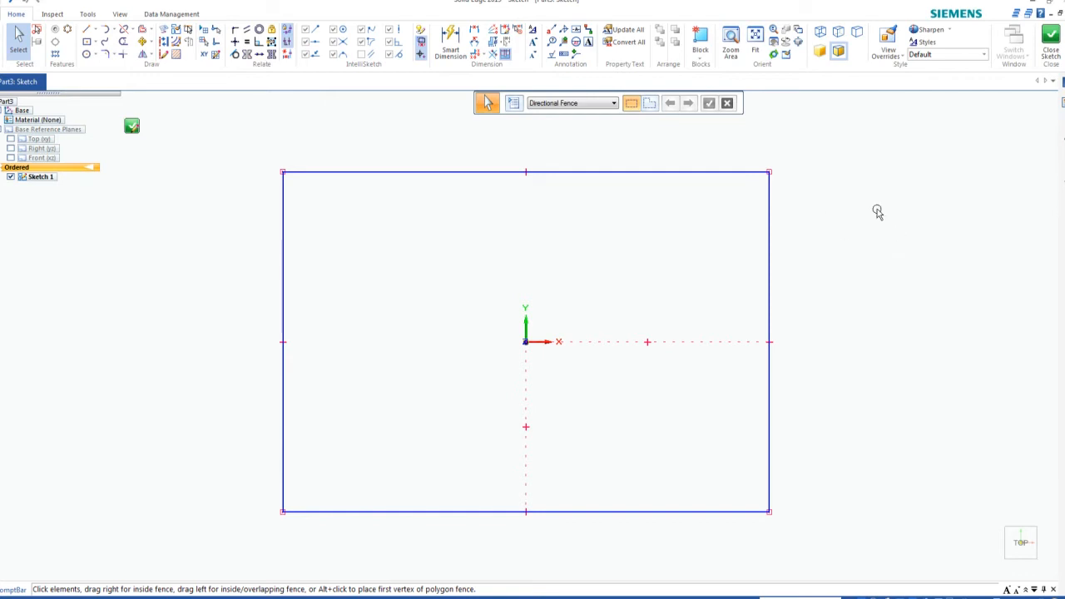
left_click(452, 42)
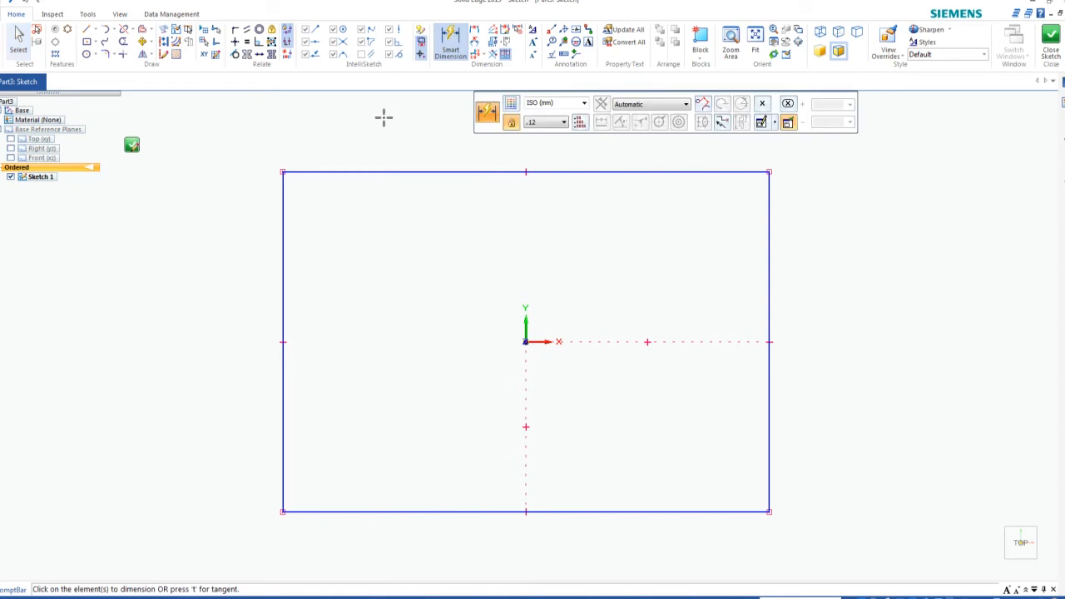
left_click(390, 172)
left_click(390, 147)
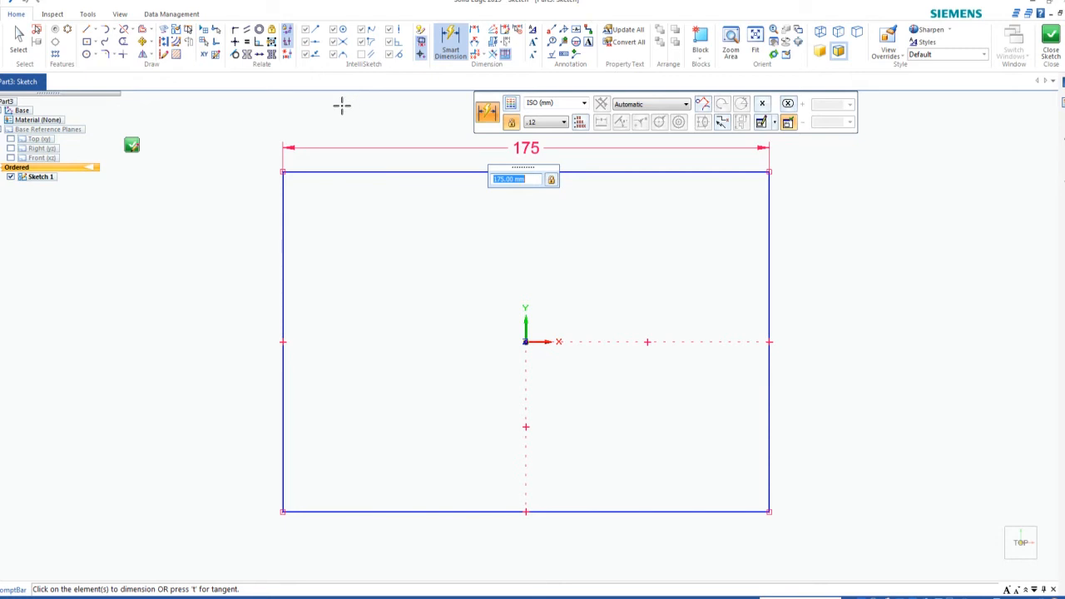
key("Return")
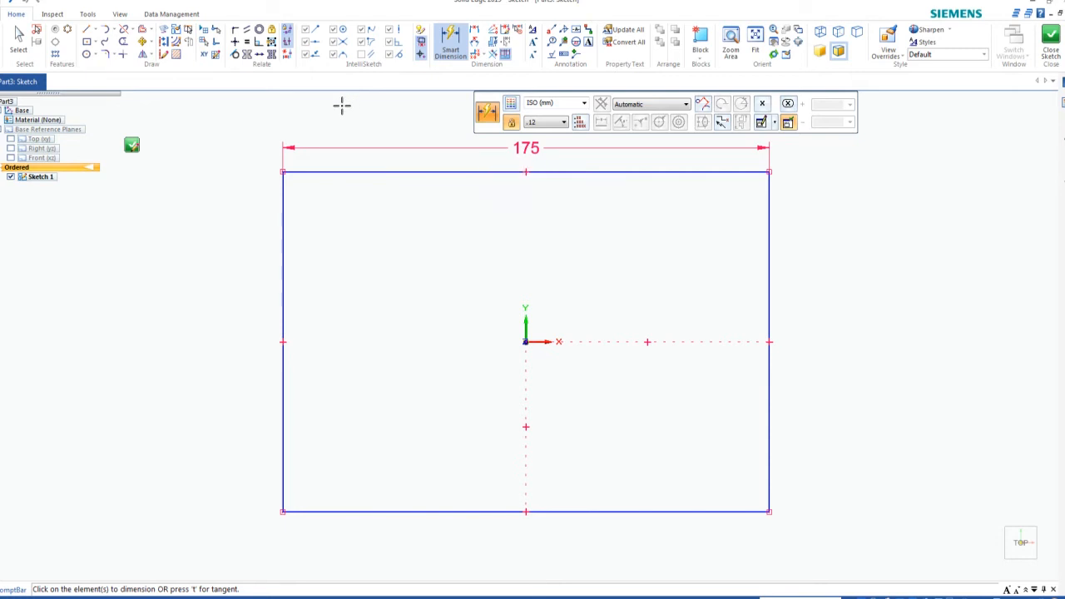
left_click(283, 229)
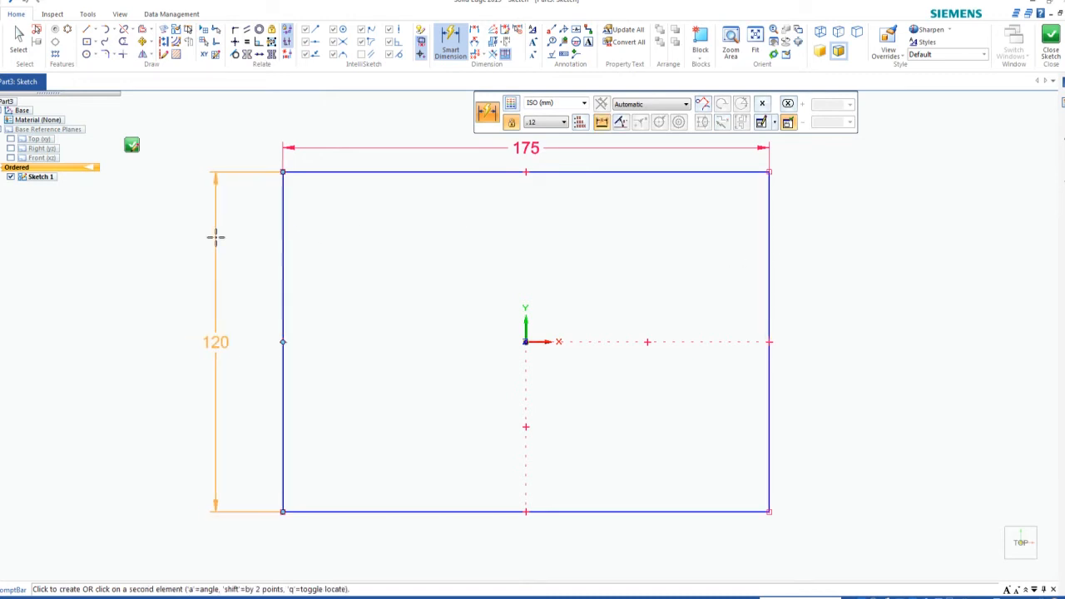
left_click(224, 234)
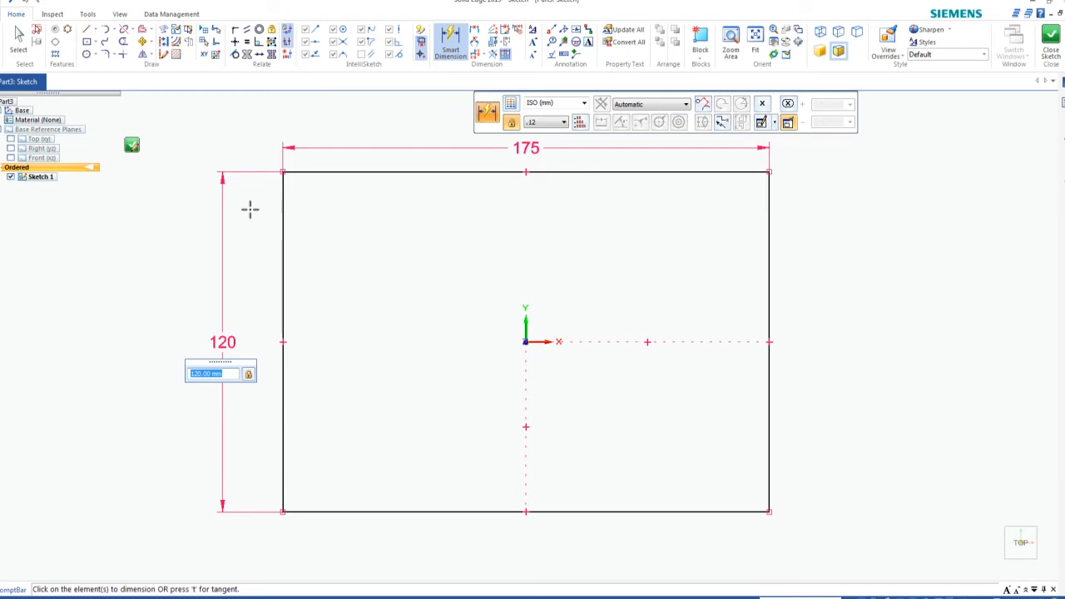
key("Return")
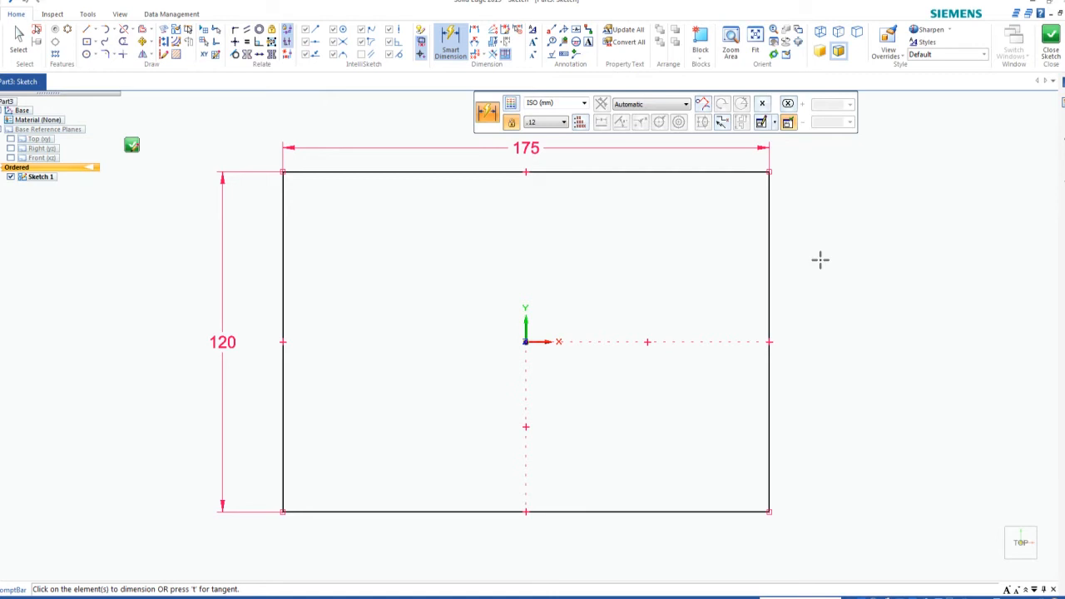
left_click(107, 33)
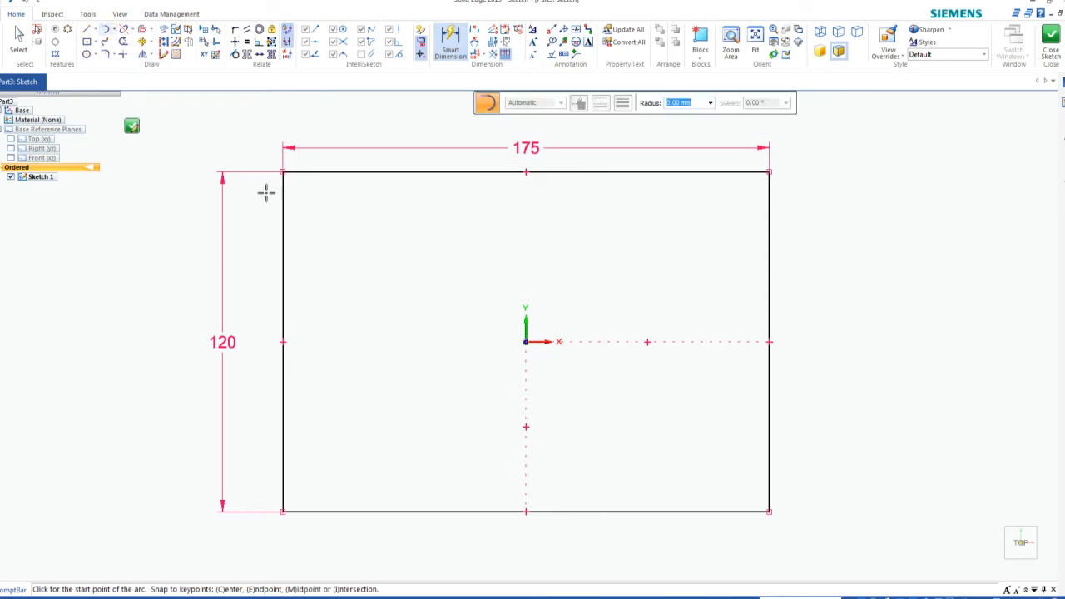
left_click(355, 172)
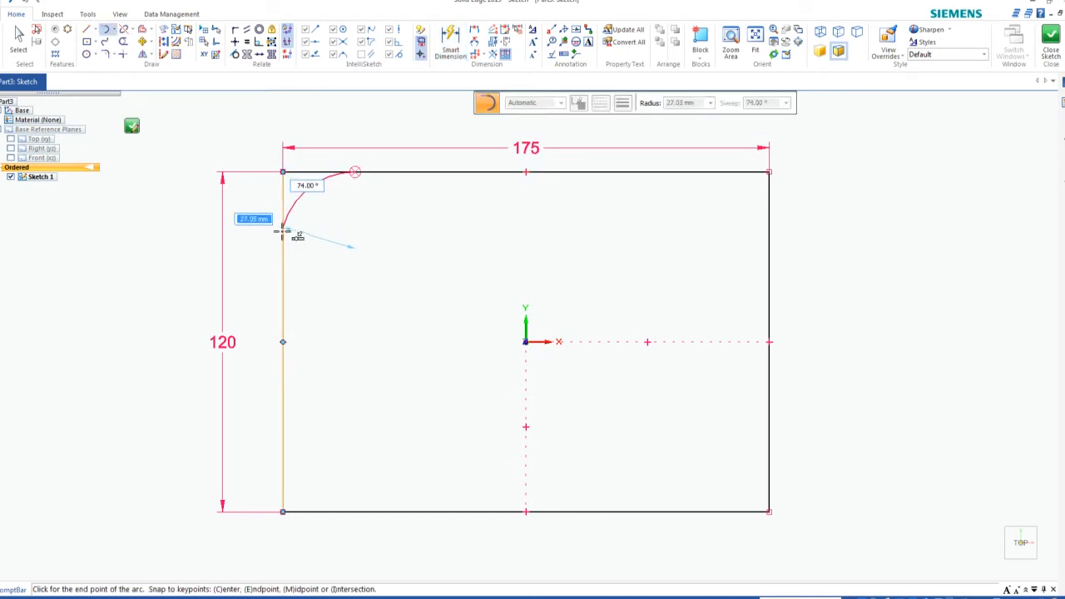
left_click(283, 226)
key("Escape")
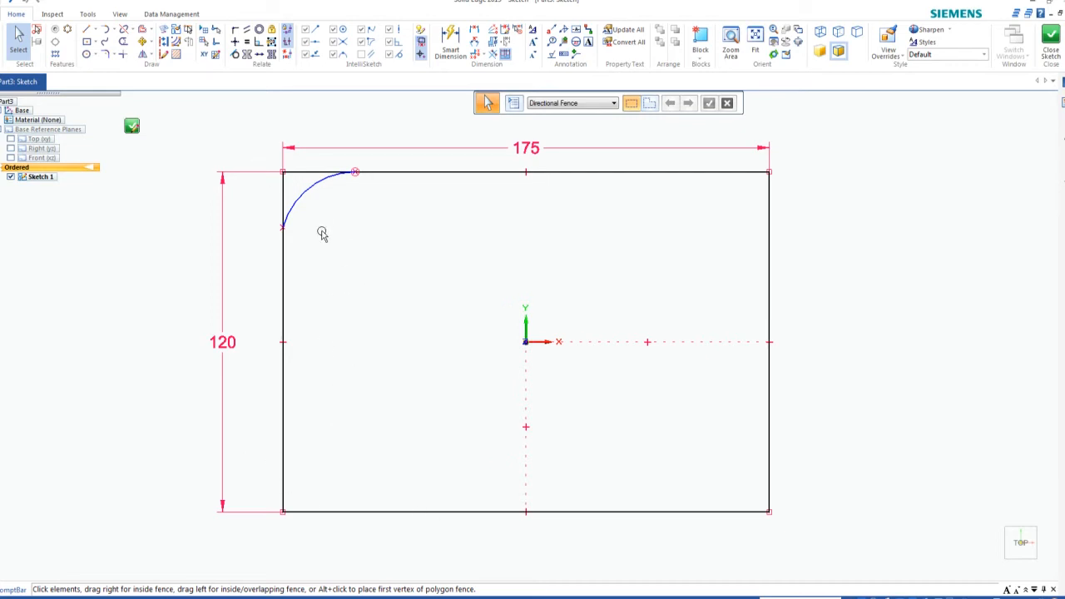
left_click(299, 198)
key("Delete")
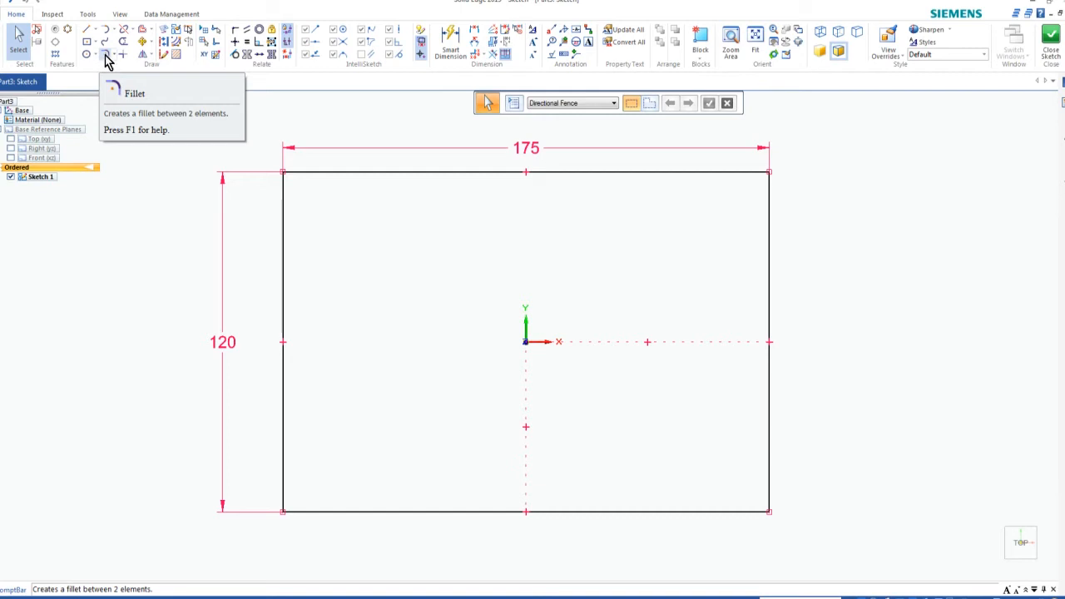
Fillet all four corners of the rectangle with a 60 mm radius.
left_click(106, 56)
left_click_drag(713, 105, 681, 104)
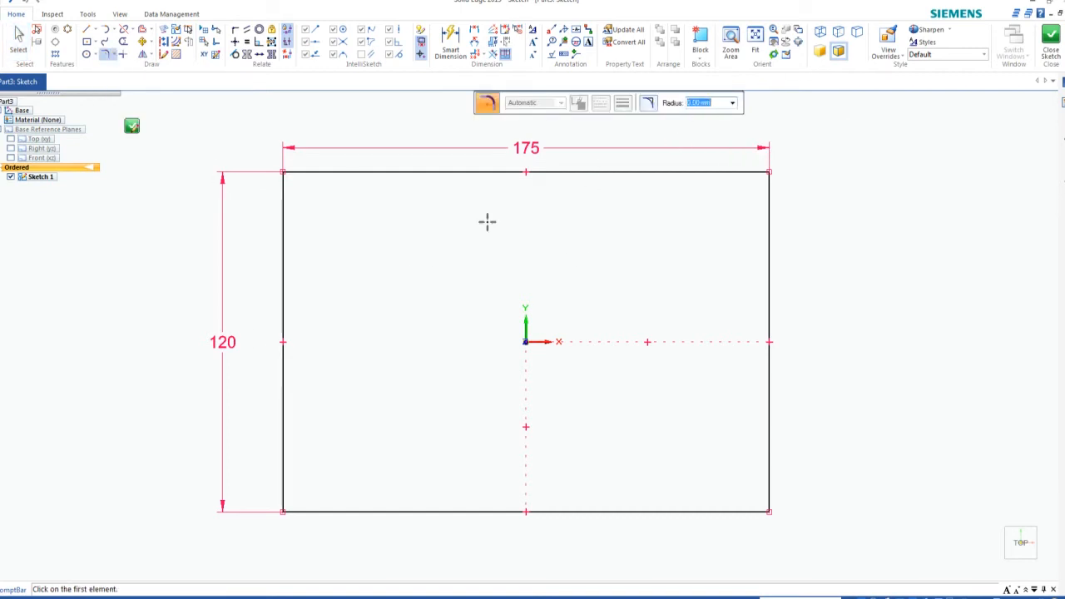
type("60")
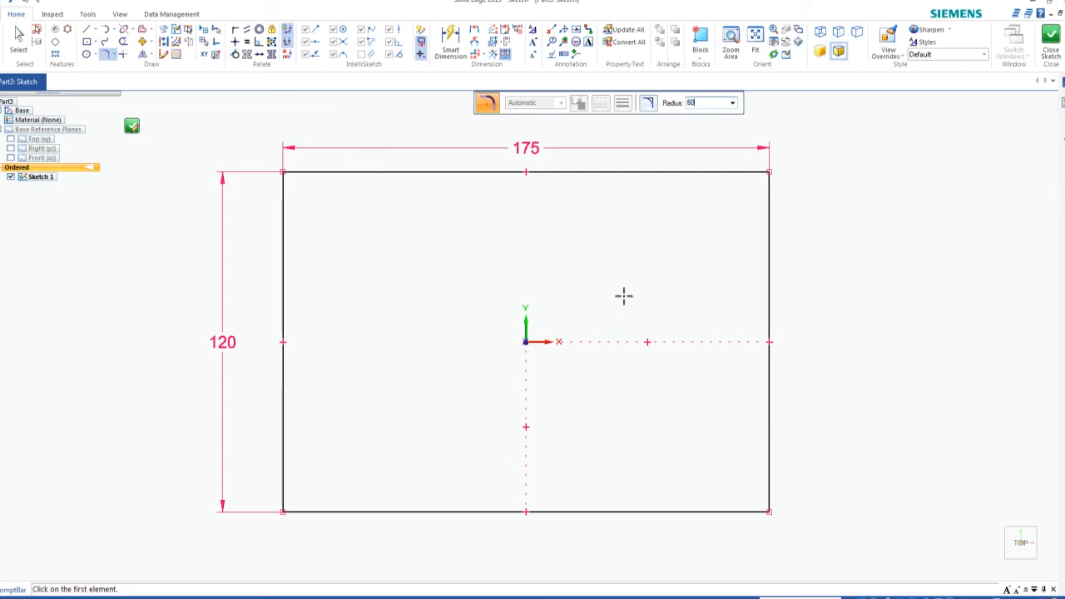
key("Return")
left_click(319, 172)
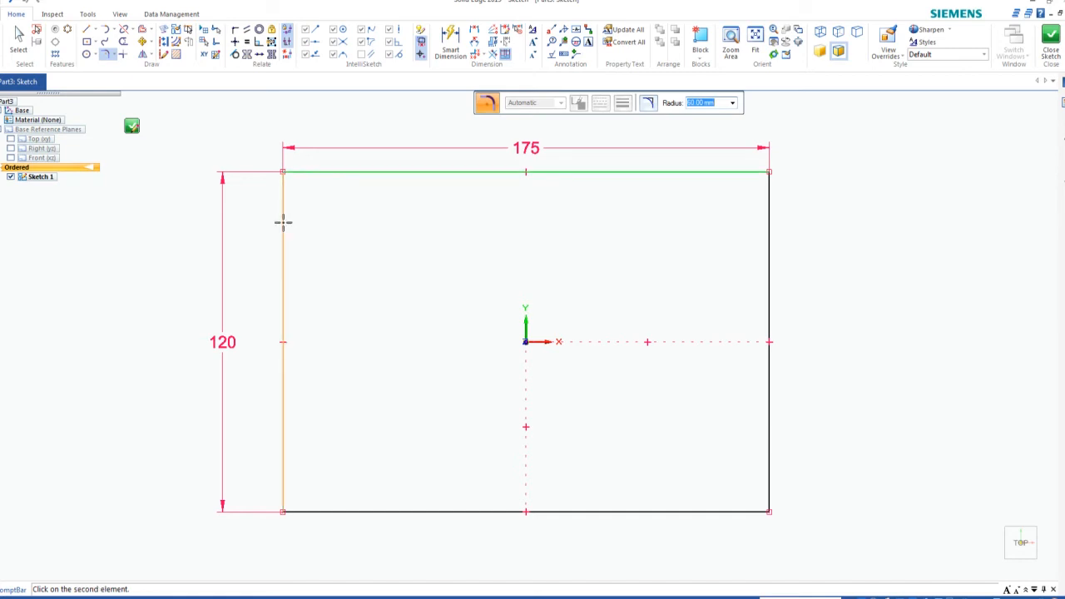
left_click(283, 222)
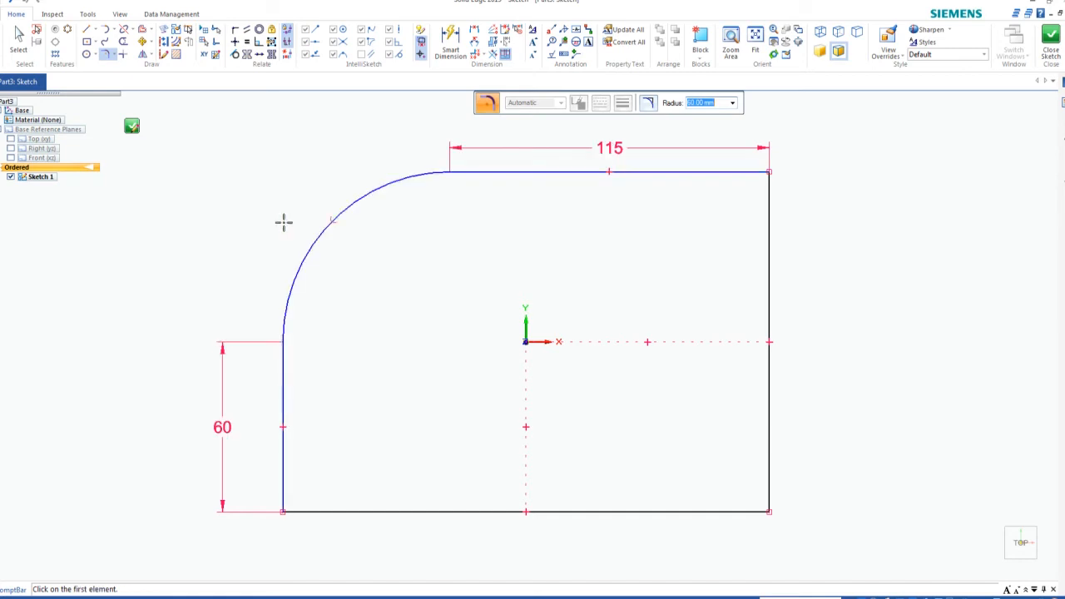
left_click(710, 172)
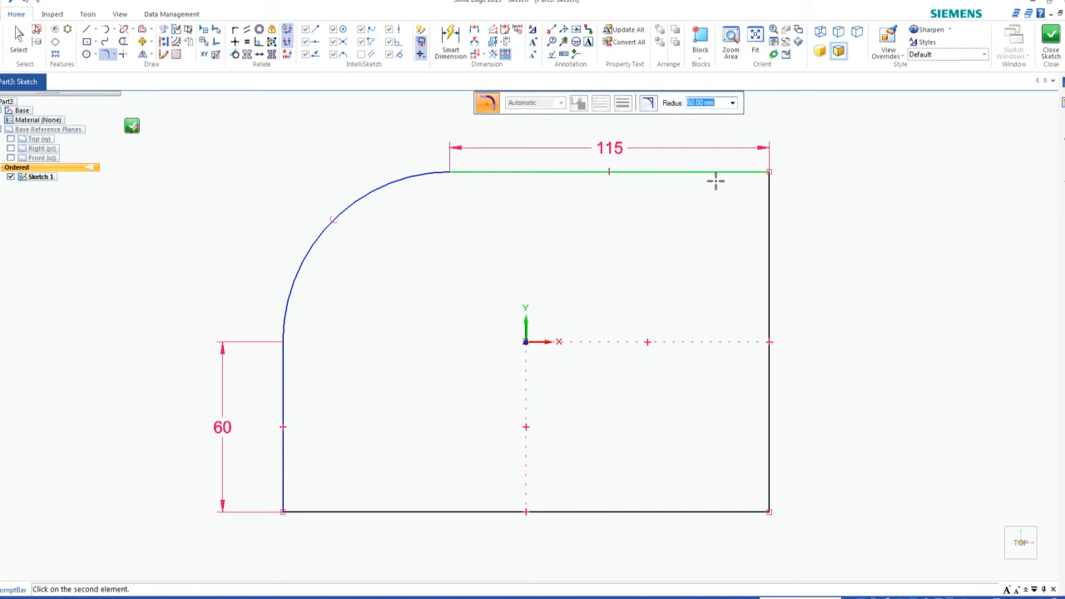
left_click(766, 231)
left_click(283, 396)
left_click(376, 511)
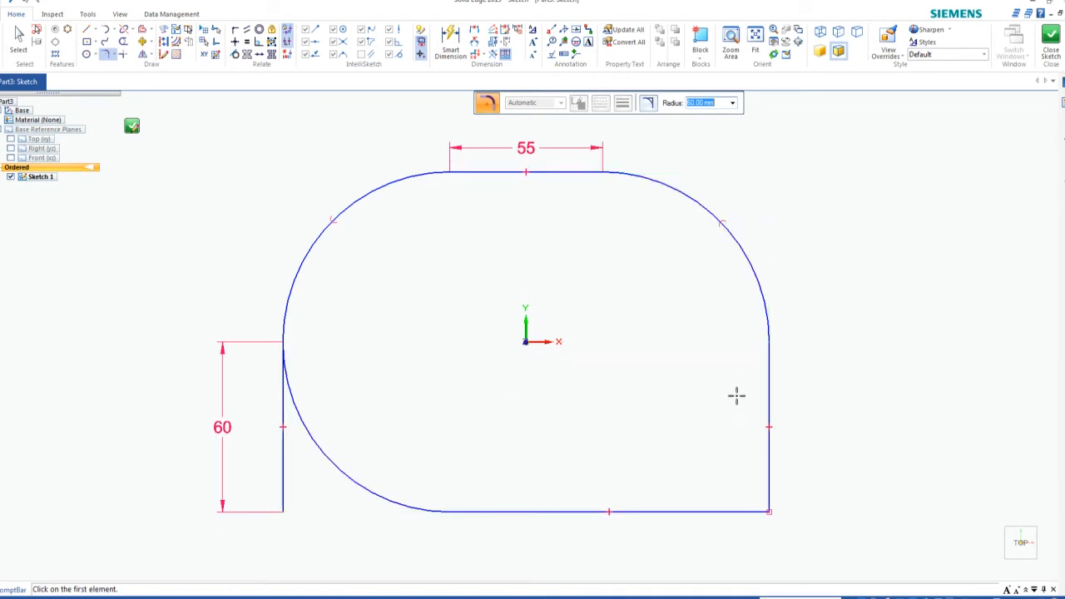
left_click(769, 395)
left_click(697, 511)
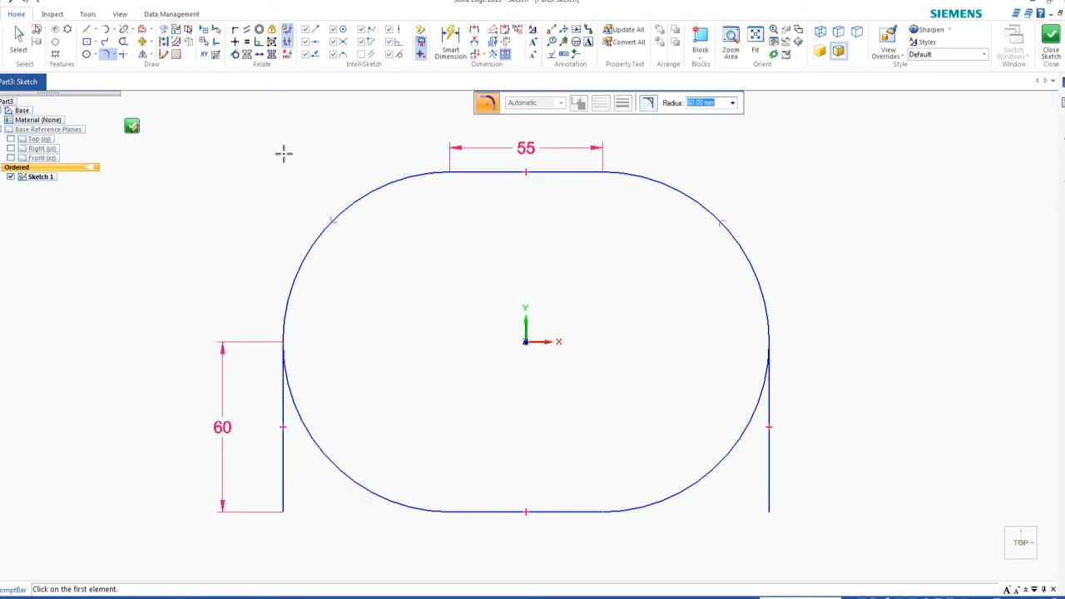
key("Escape")
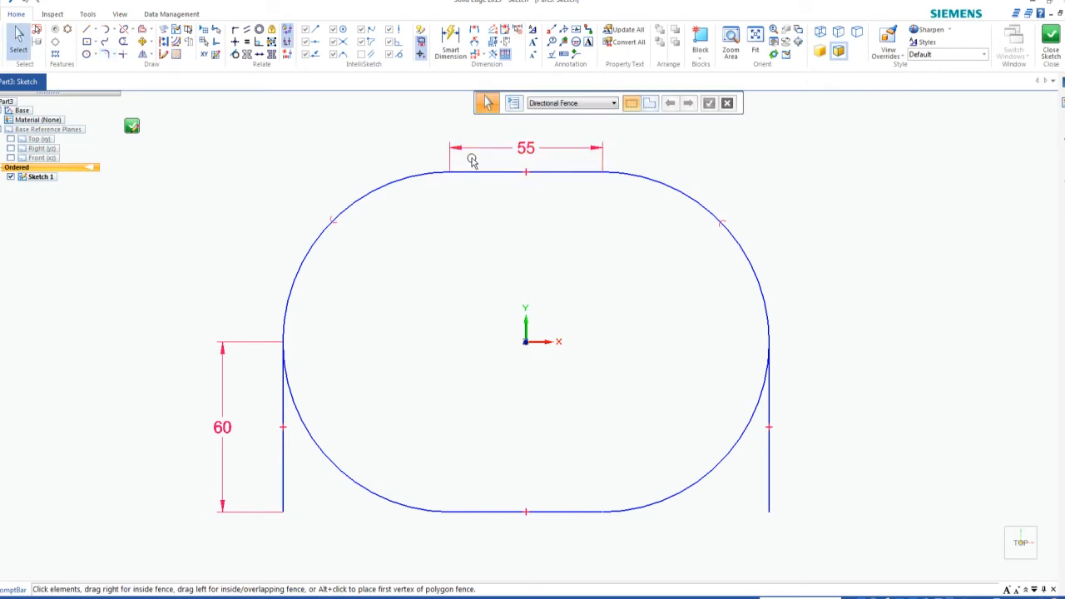
Delete the two old rectangle dimensions and the leftover vertical lines at both ends of the rounded profile.
left_click(447, 163)
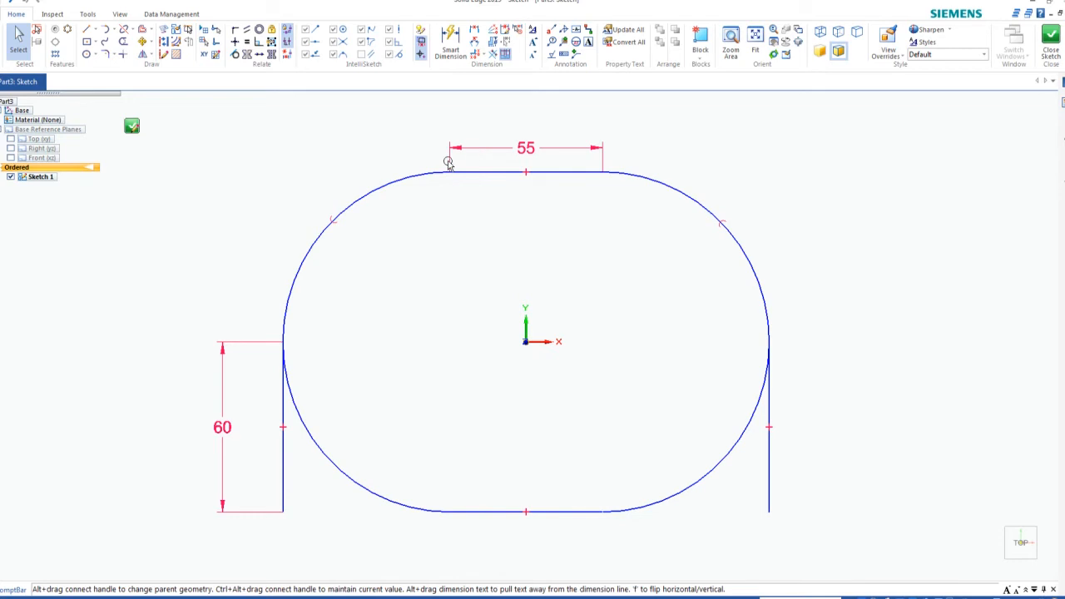
left_click(223, 366, "ctrl")
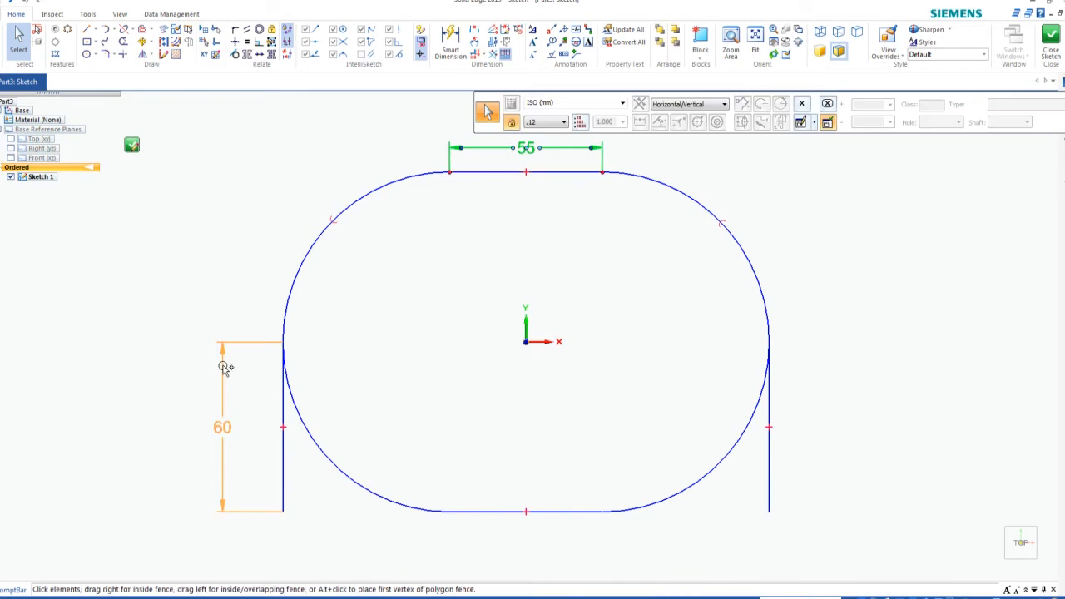
left_click(283, 469, "ctrl")
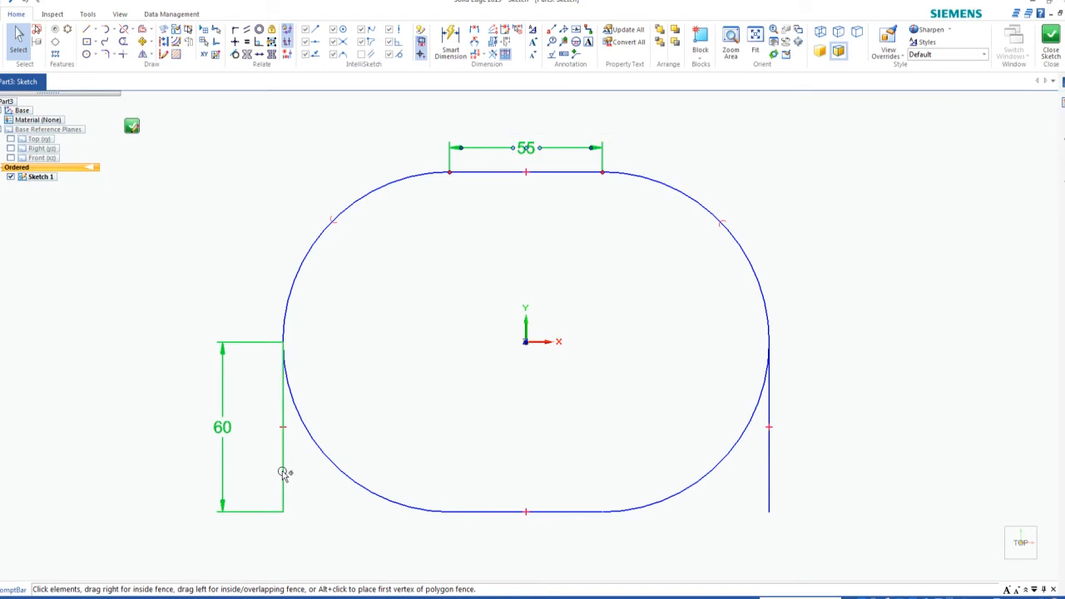
left_click(767, 475, "ctrl")
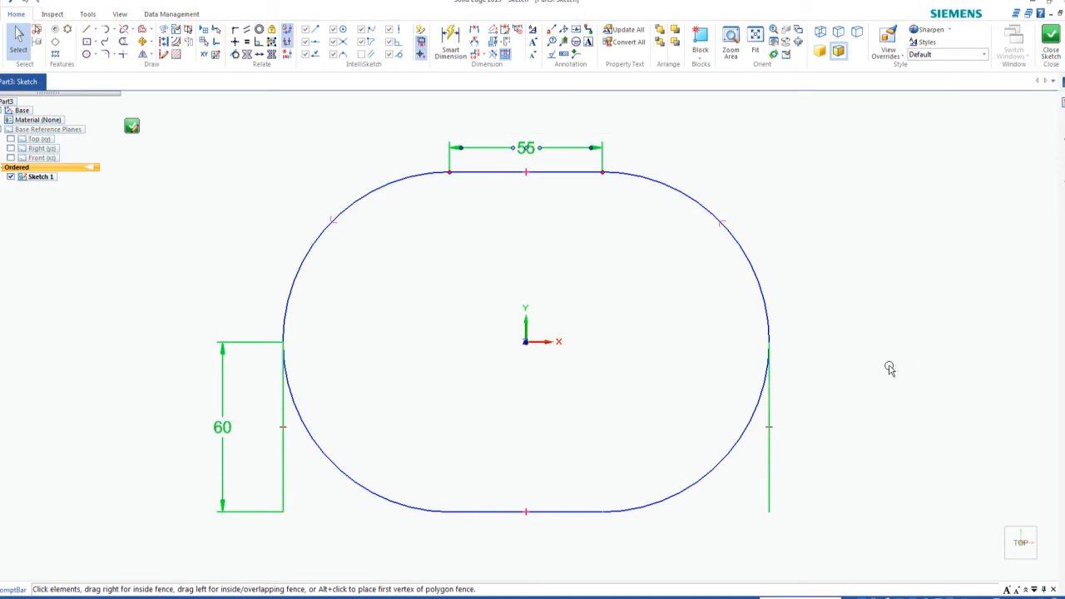
key("Delete")
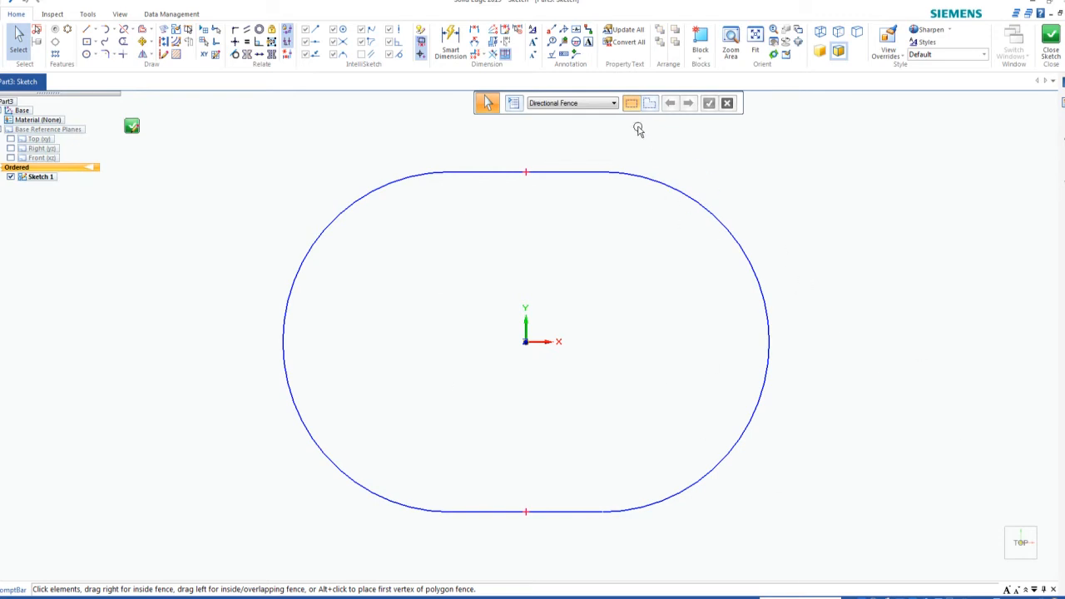
Dimension the rounded profile's overall width between its left and right arc ends, accepting 175 mm.
left_click(476, 30)
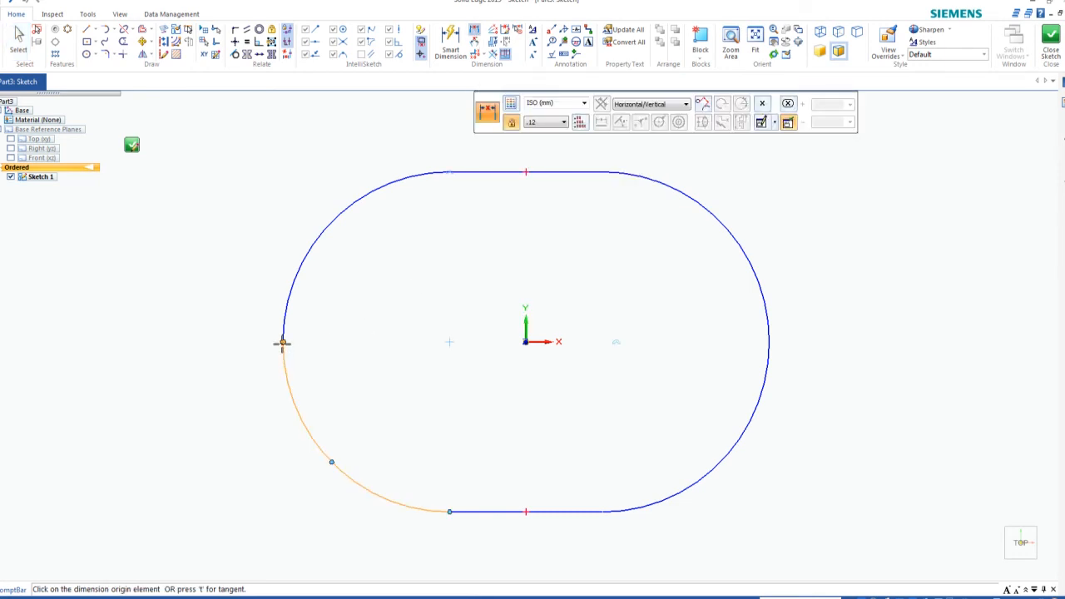
left_click(283, 342)
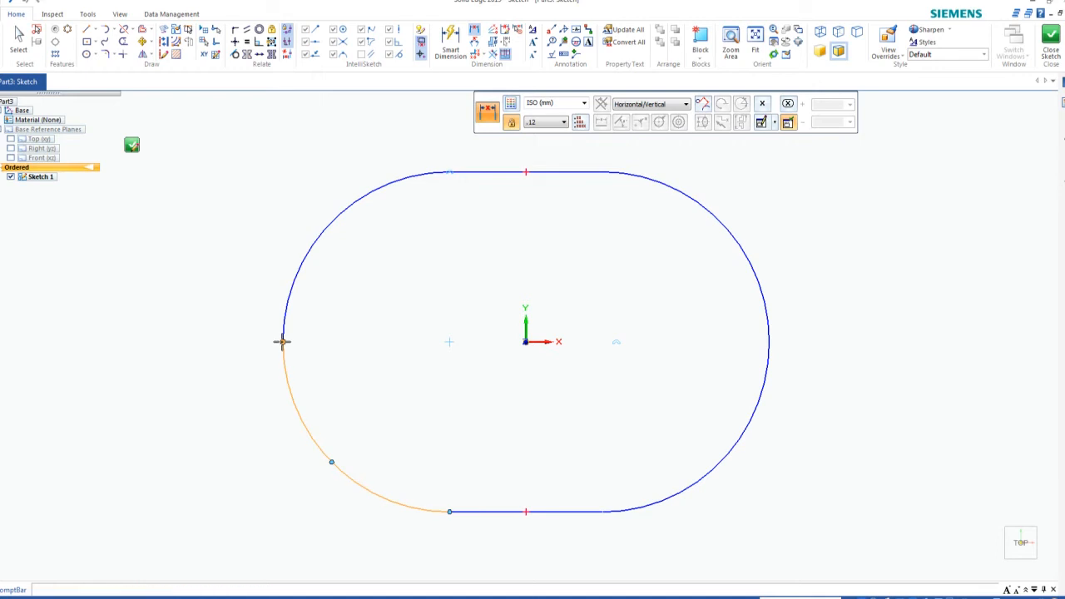
left_click(769, 342)
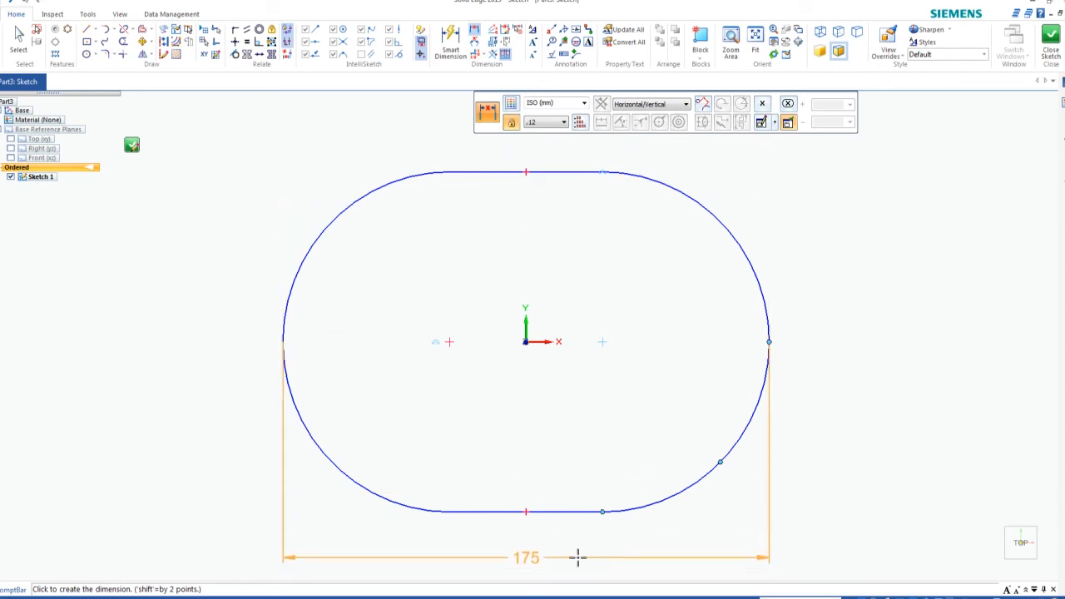
left_click(576, 557)
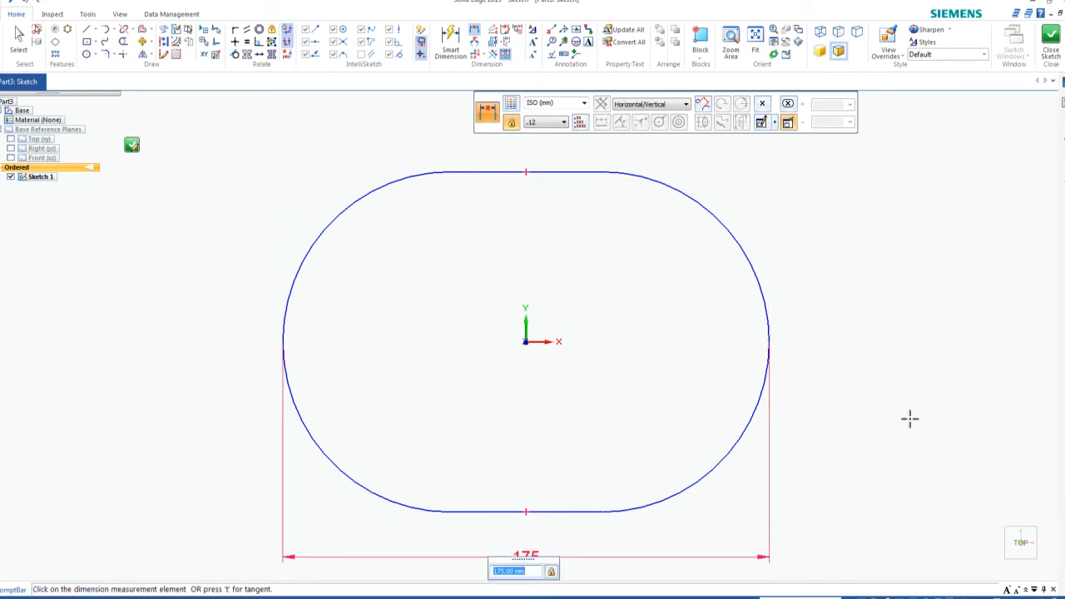
key("Return")
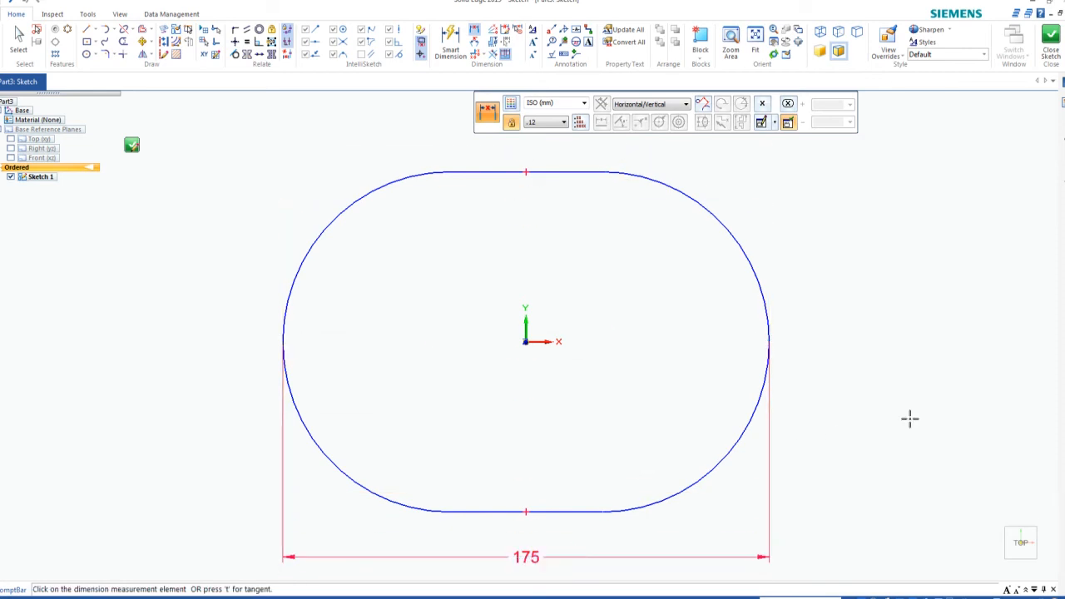
left_click(555, 511)
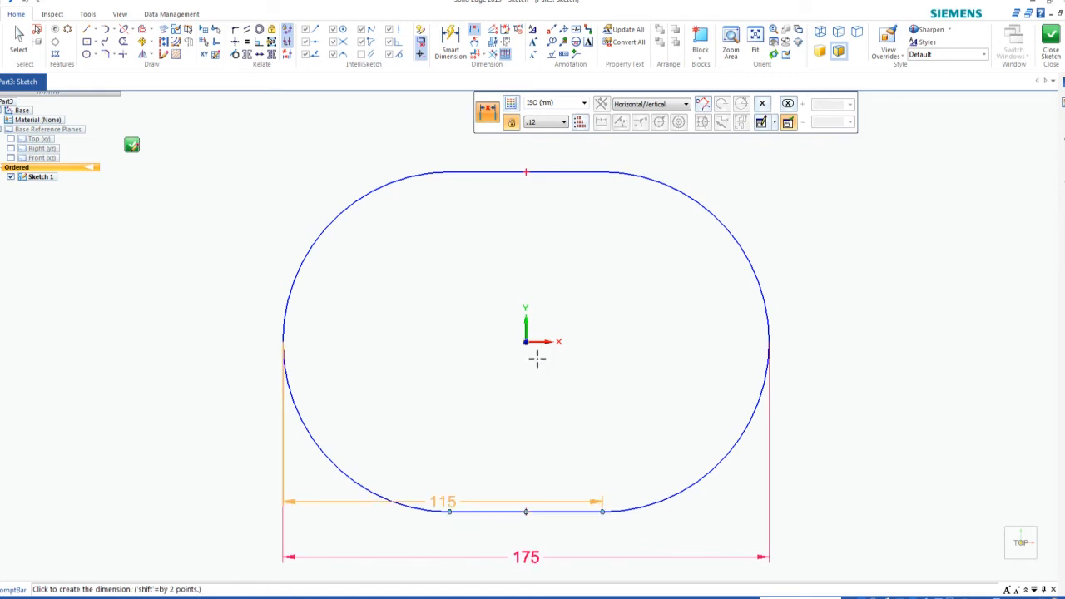
key("Escape")
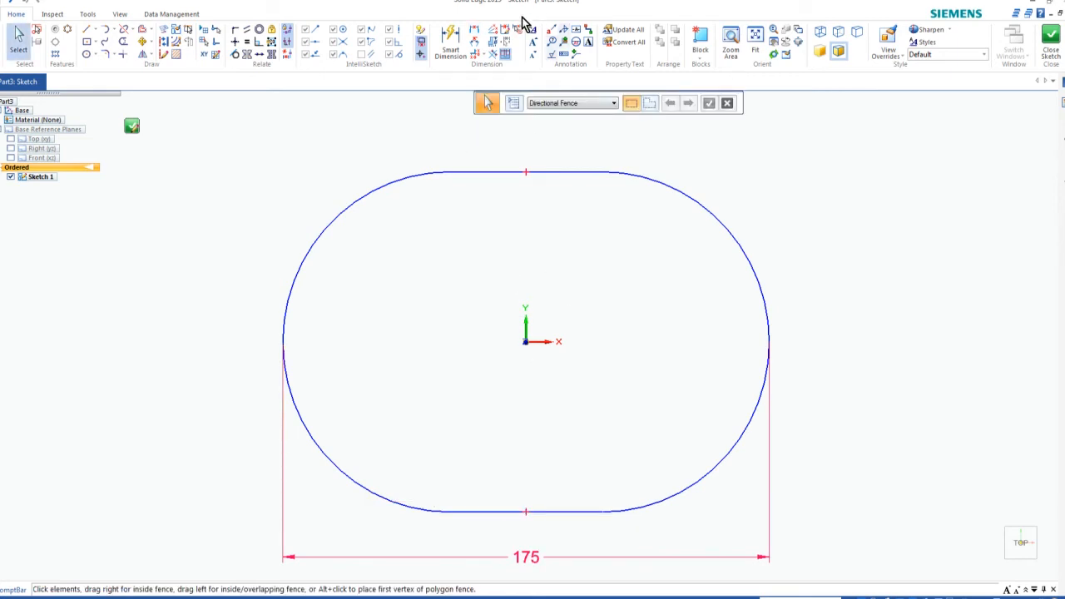
Dimension the profile's overall height between its upper and lower straight edges, accepting 120 mm.
left_click(475, 30)
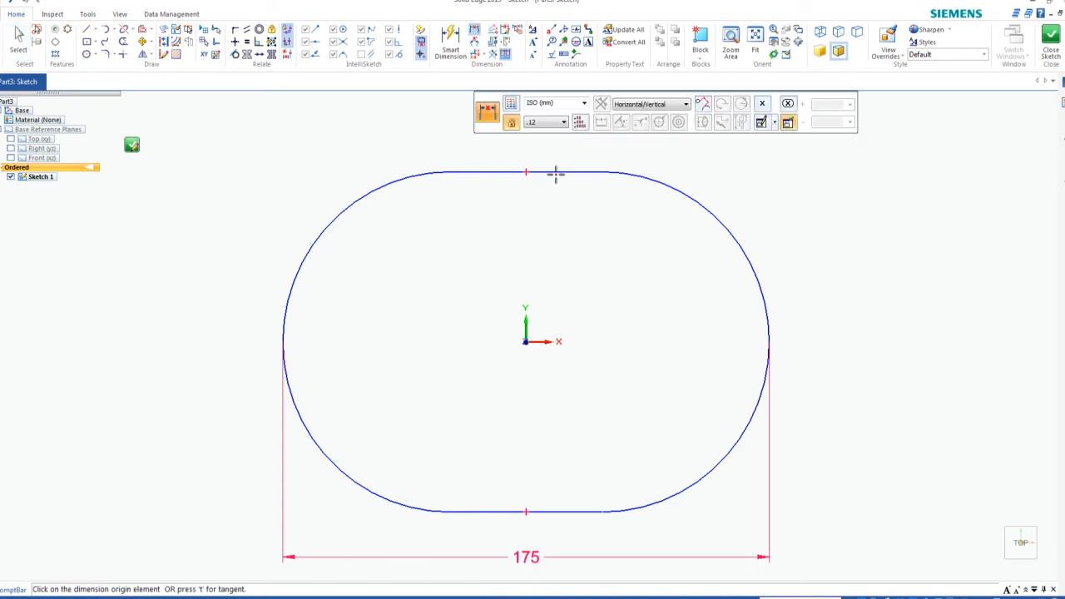
left_click(558, 172)
left_click(549, 511)
left_click(823, 378)
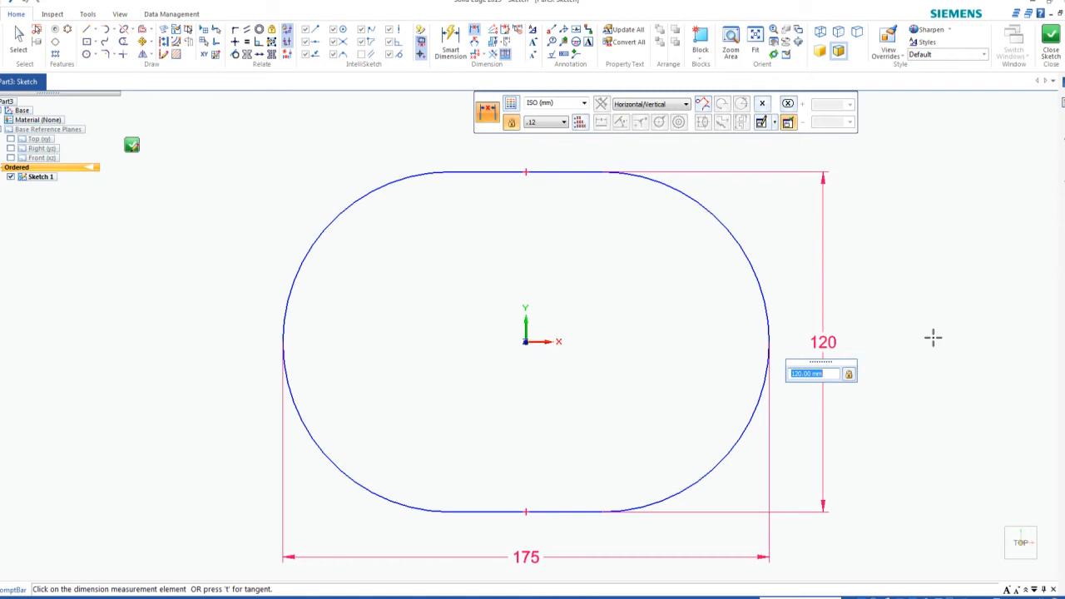
key("Return")
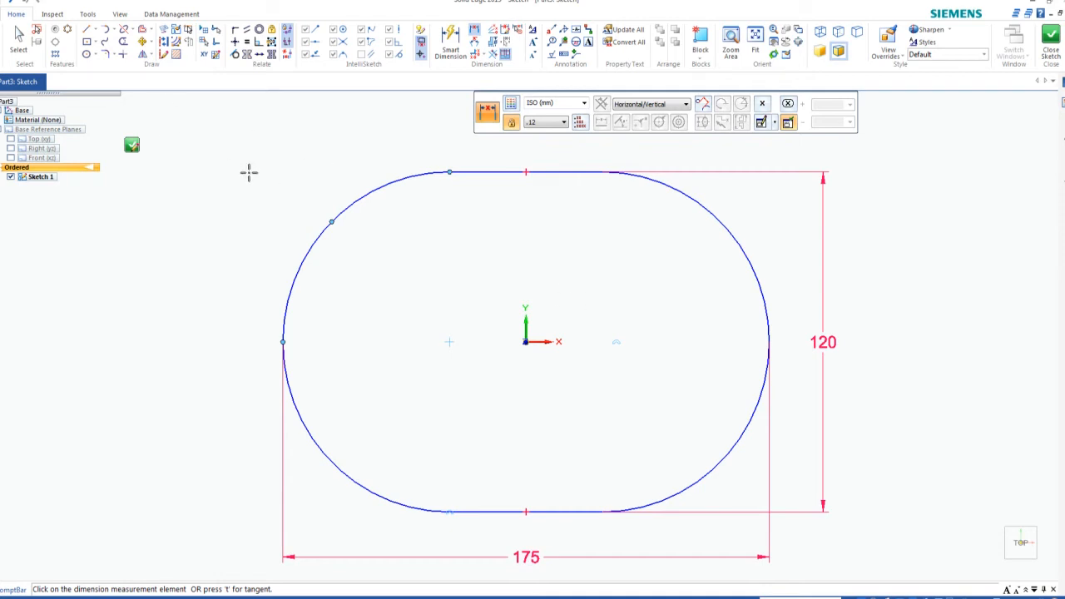
Offset the entire rounded profile chain inward by 15 mm.
left_click(143, 35)
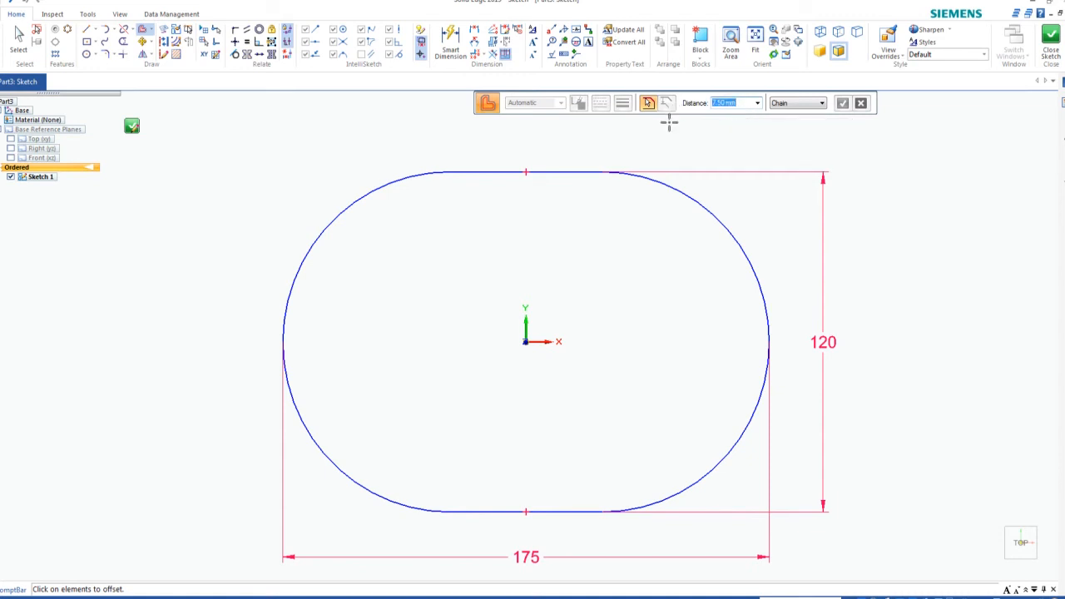
type("15")
key("Return")
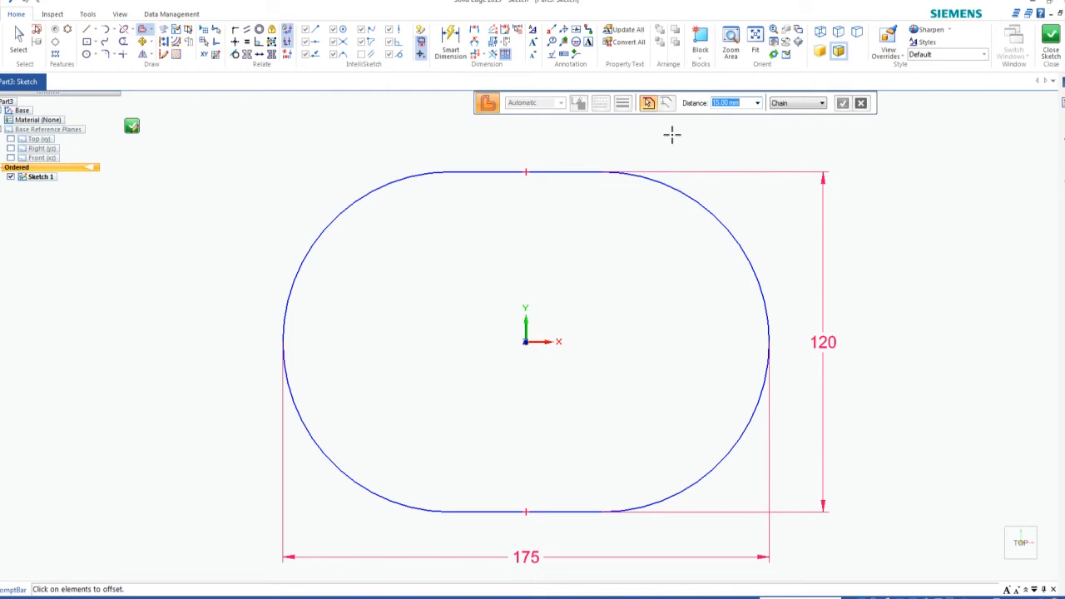
left_click(411, 175)
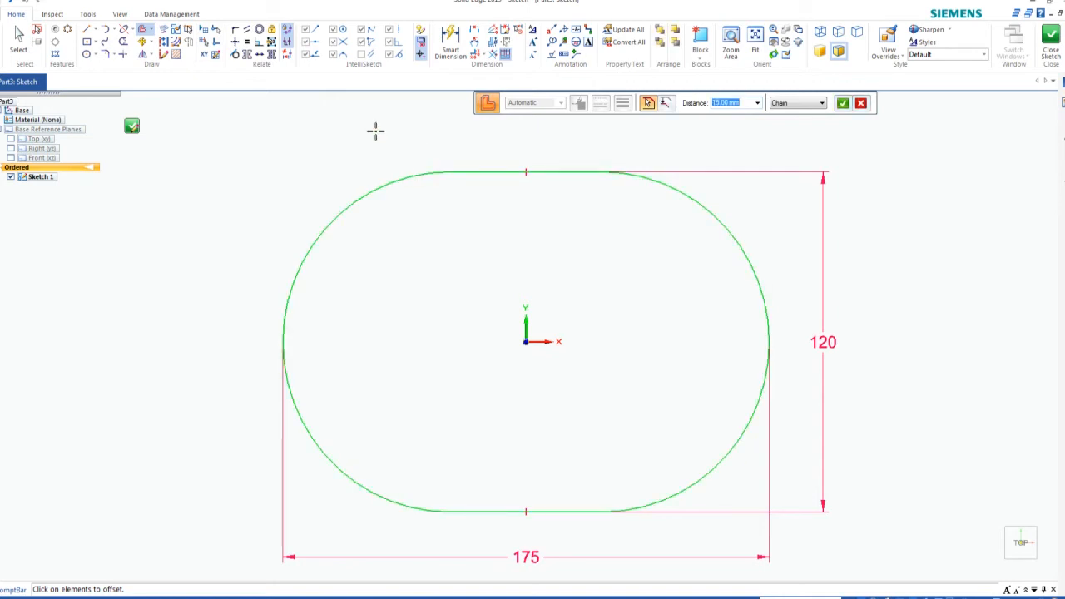
right_click(375, 131)
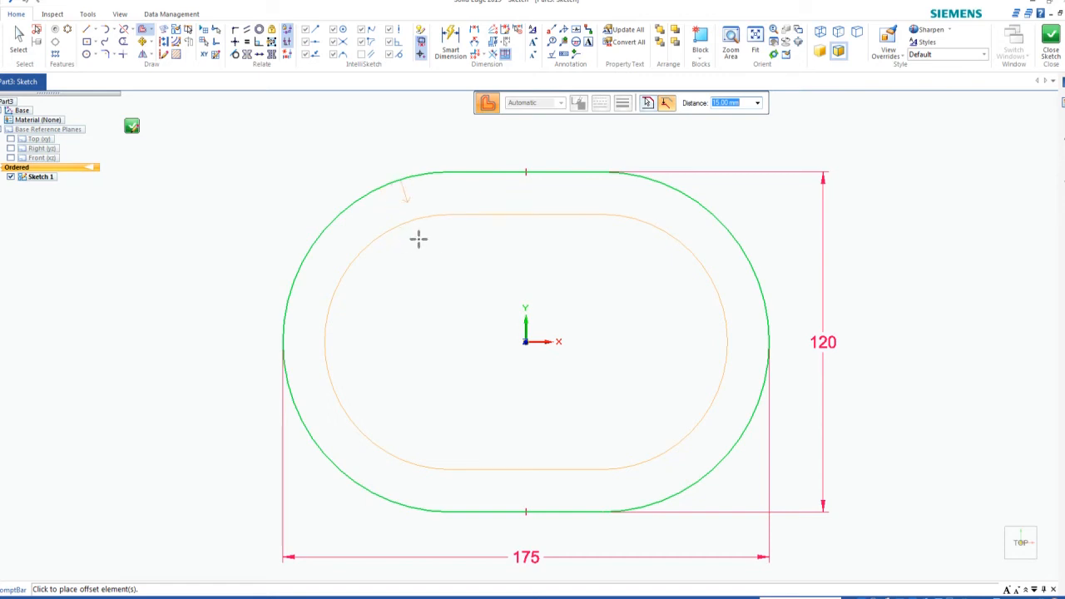
left_click(417, 239)
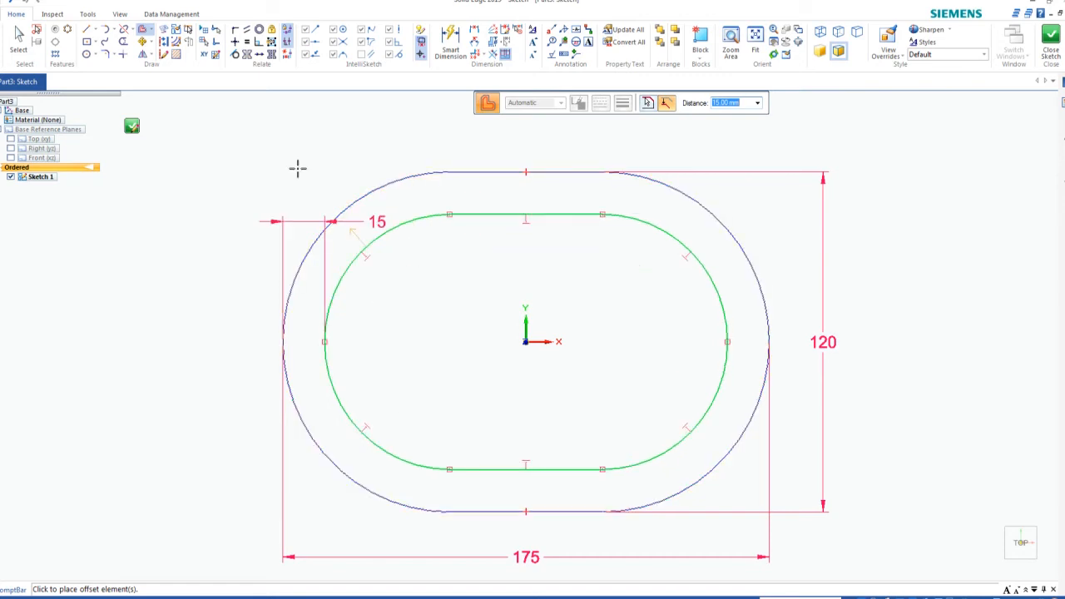
key("Escape")
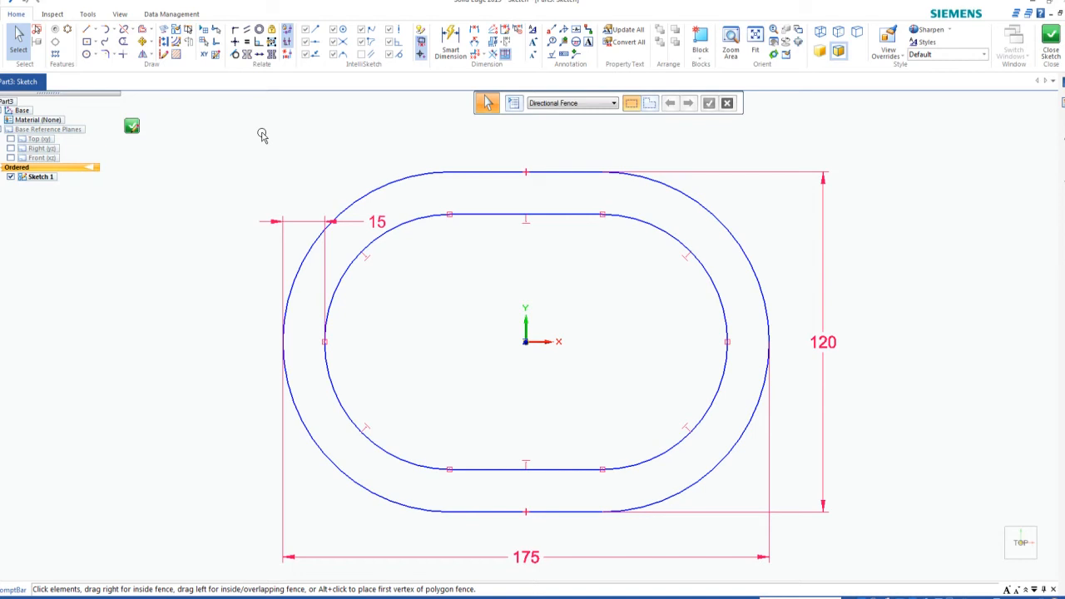
Close the sketch with both rounded profiles and finish the sketch feature.
left_click(428, 217)
left_click(1052, 40)
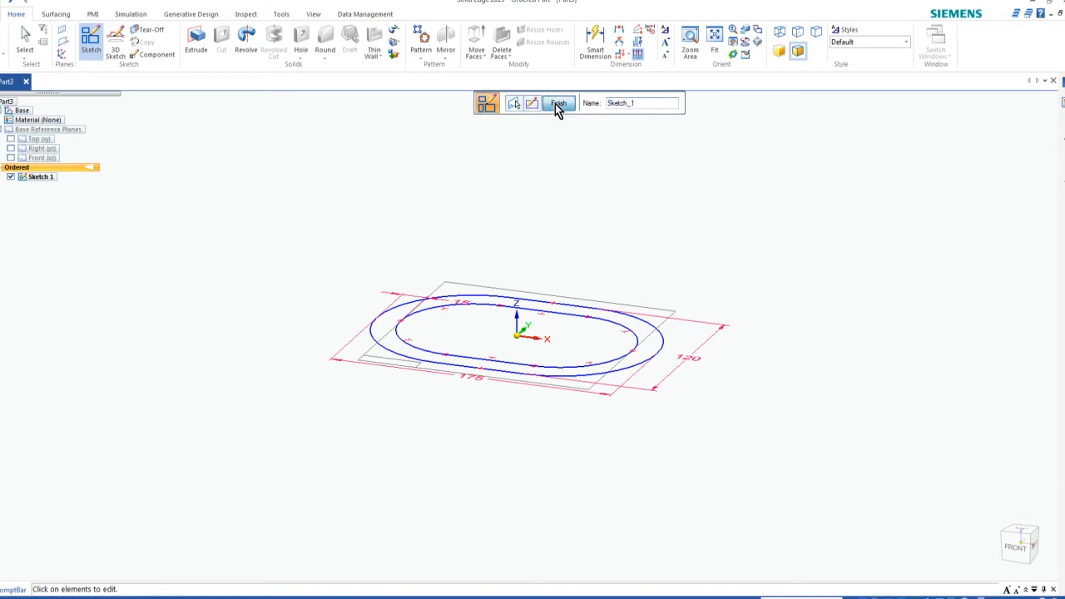
left_click(557, 105)
left_click(557, 104)
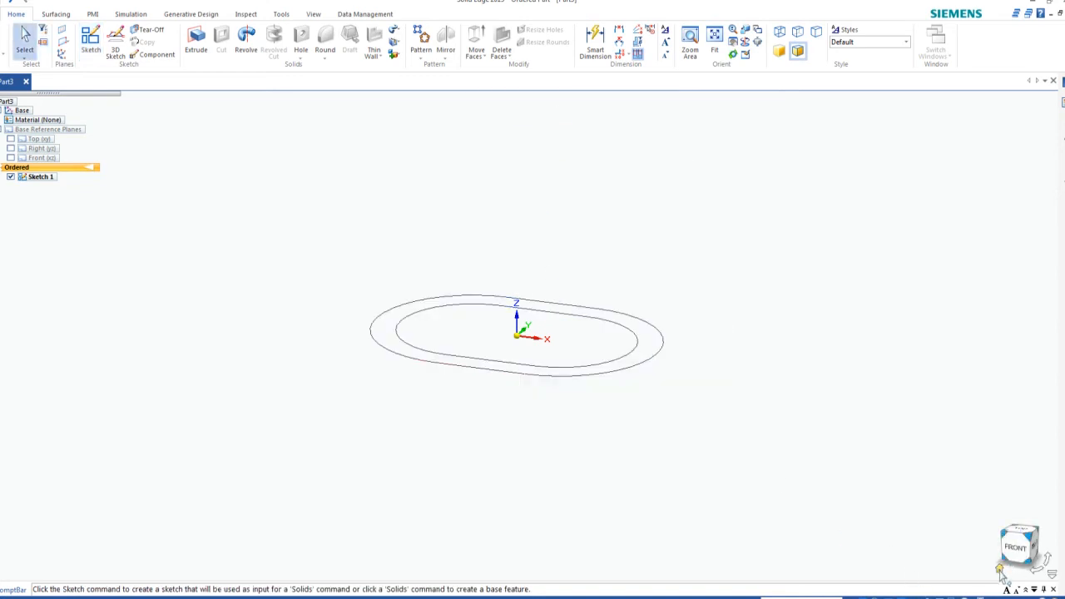
Extrude the inner rounded profile 32 mm upward as a solid and finish the feature.
left_click(1001, 571)
scroll(546, 349, "up", 2)
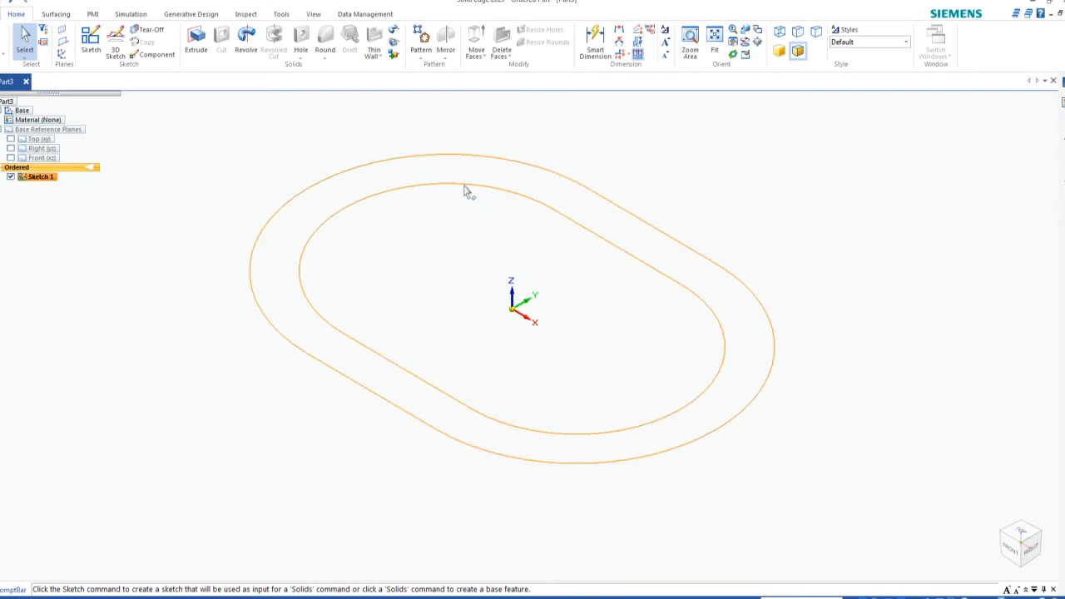
left_click(197, 43)
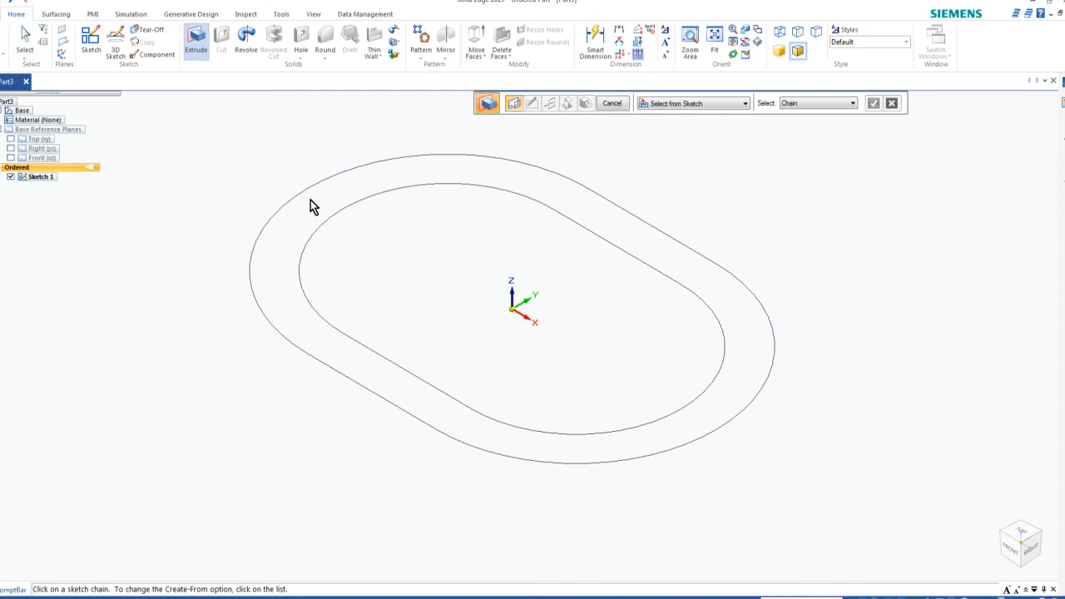
left_click(405, 186)
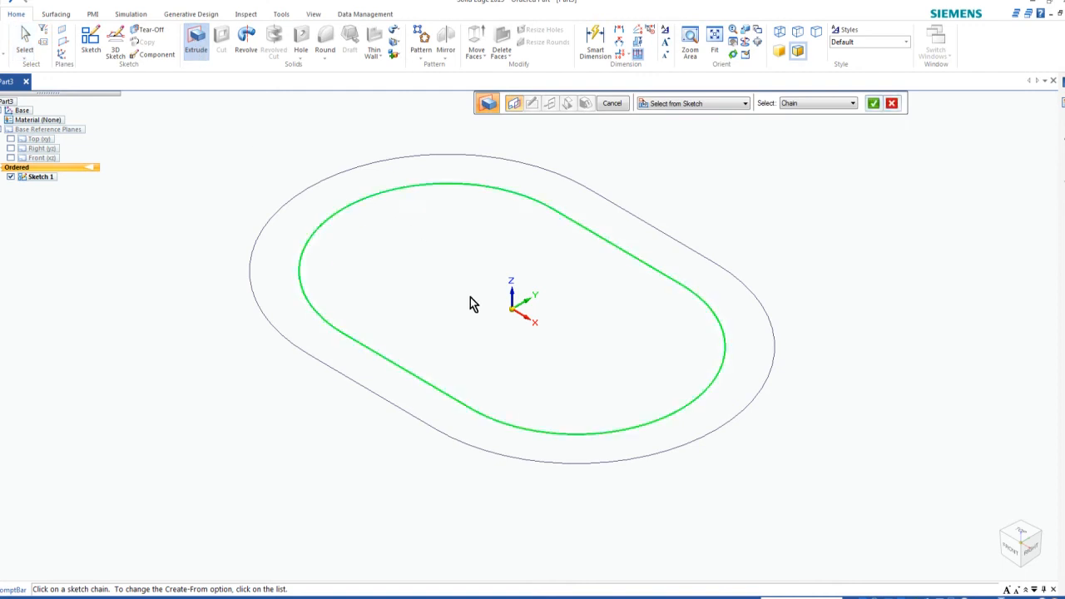
left_click(873, 103)
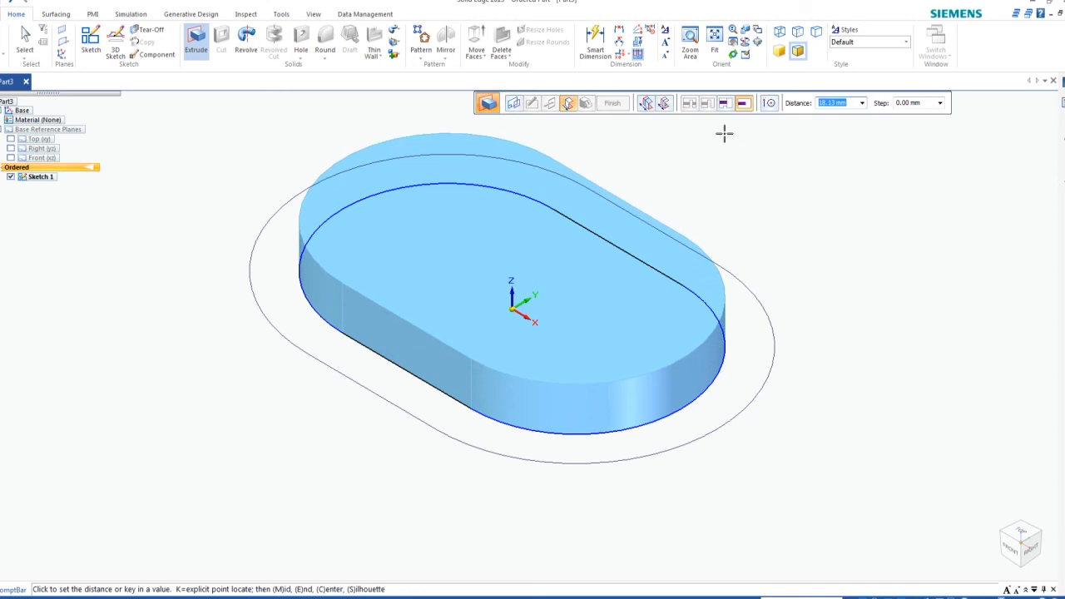
type("32")
key("Return")
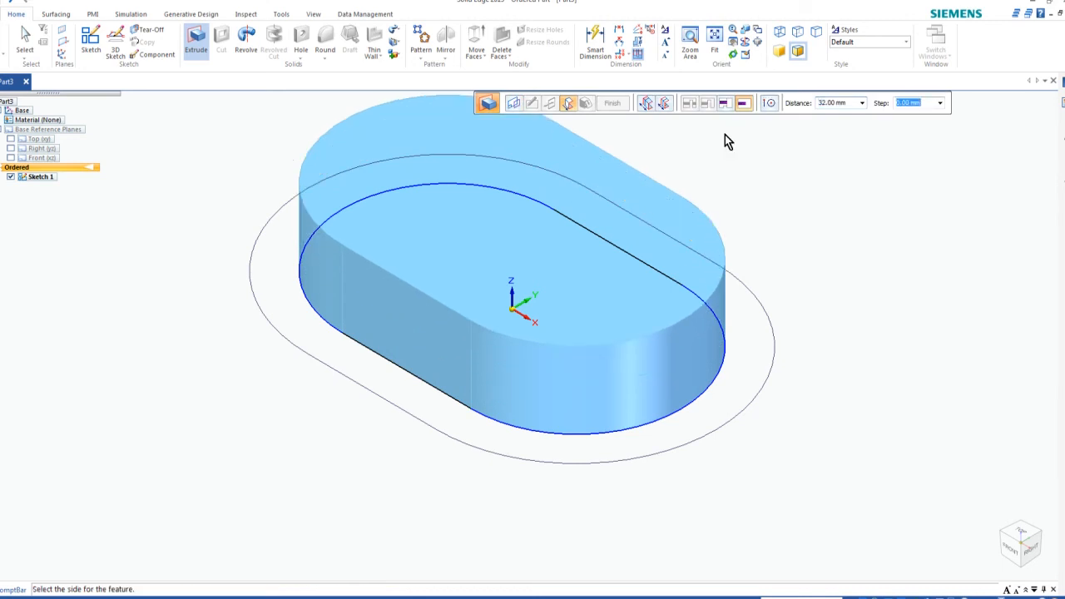
left_click(671, 136)
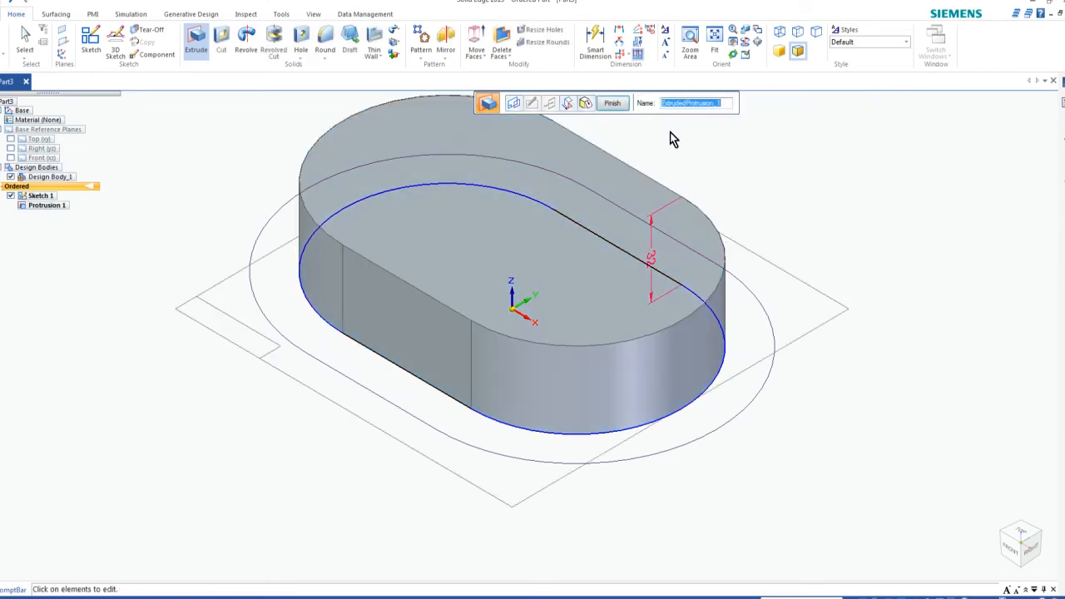
left_click(618, 107)
key("Escape")
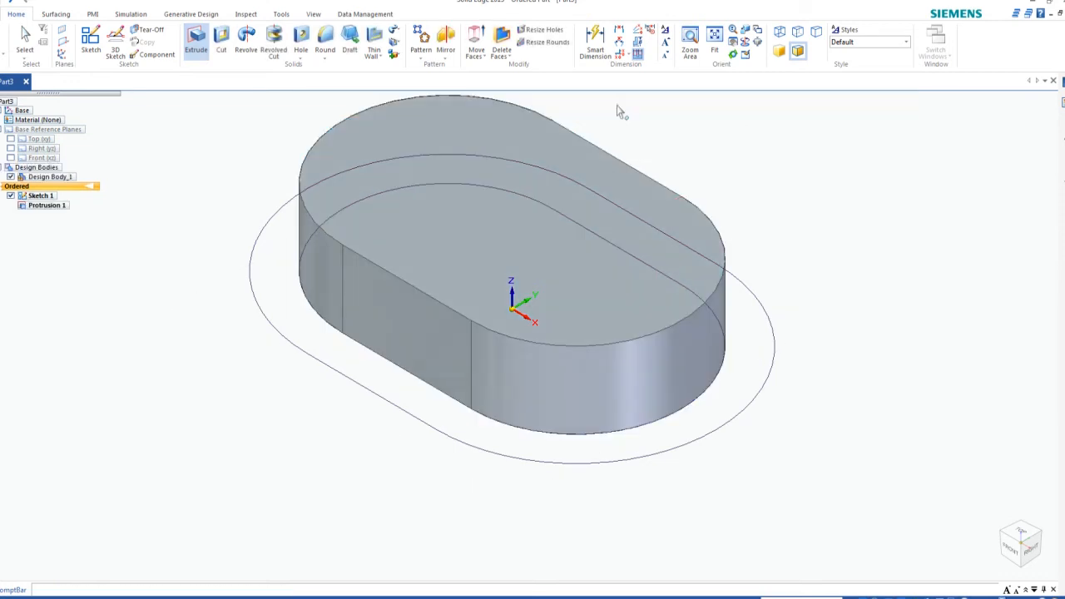
Round the entire upper edge chain of the extruded body with a 20 mm radius and finish the Round command.
scroll(651, 190, "down", 3)
scroll(506, 117, "up", 3)
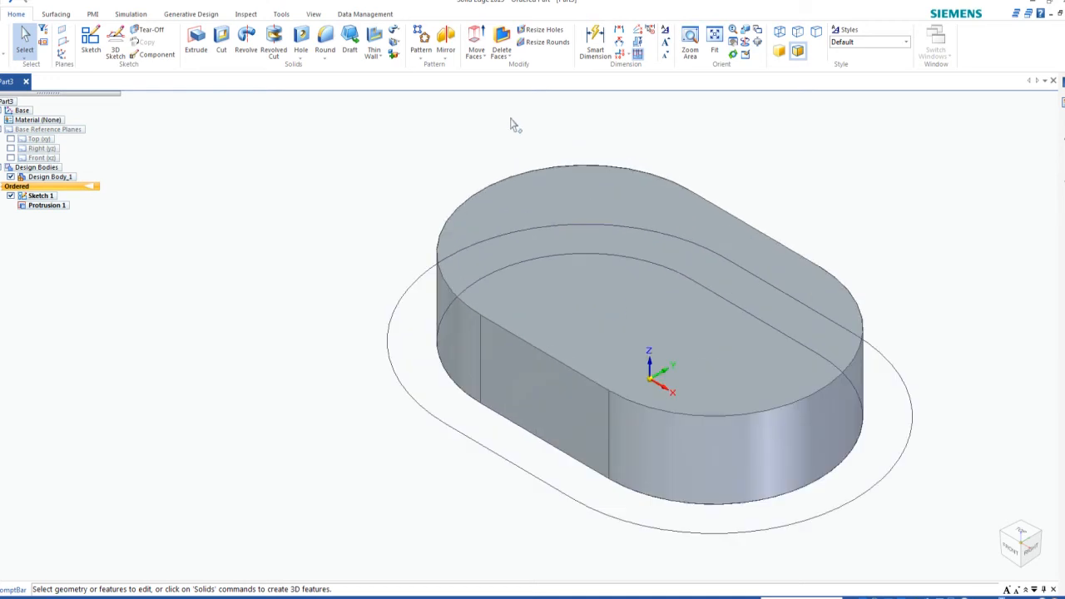
scroll(885, 413, "up", 1)
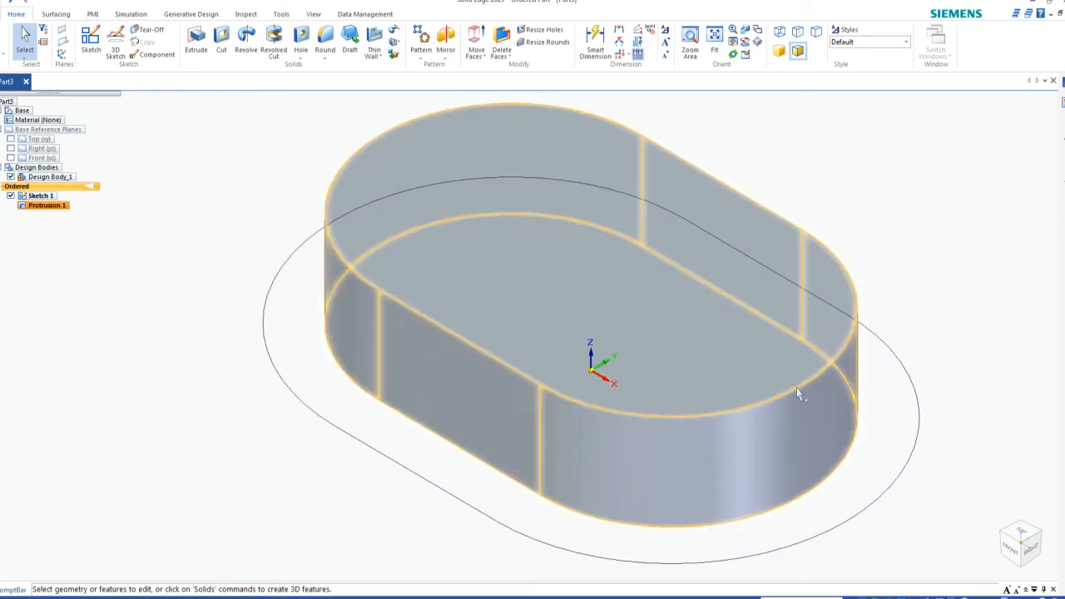
left_click(1010, 547)
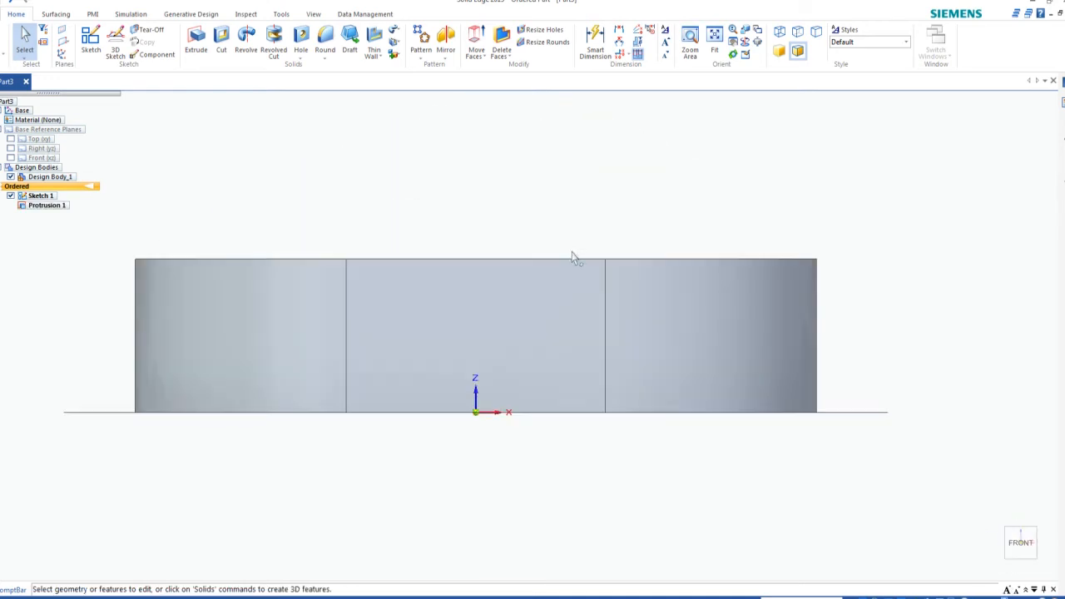
left_click(1037, 533)
scroll(464, 299, "up", 3)
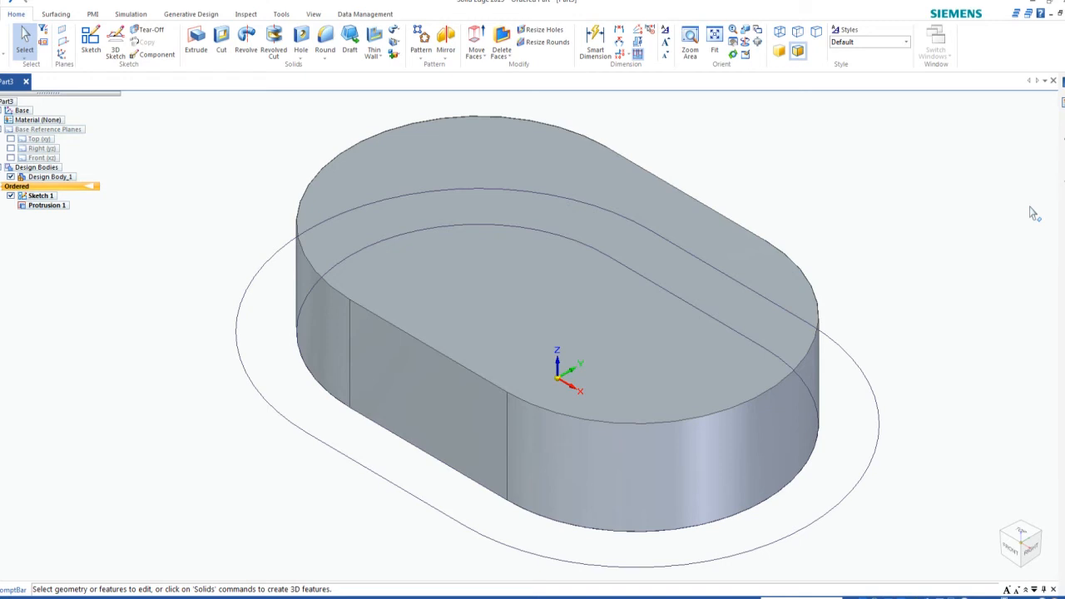
left_click(326, 42)
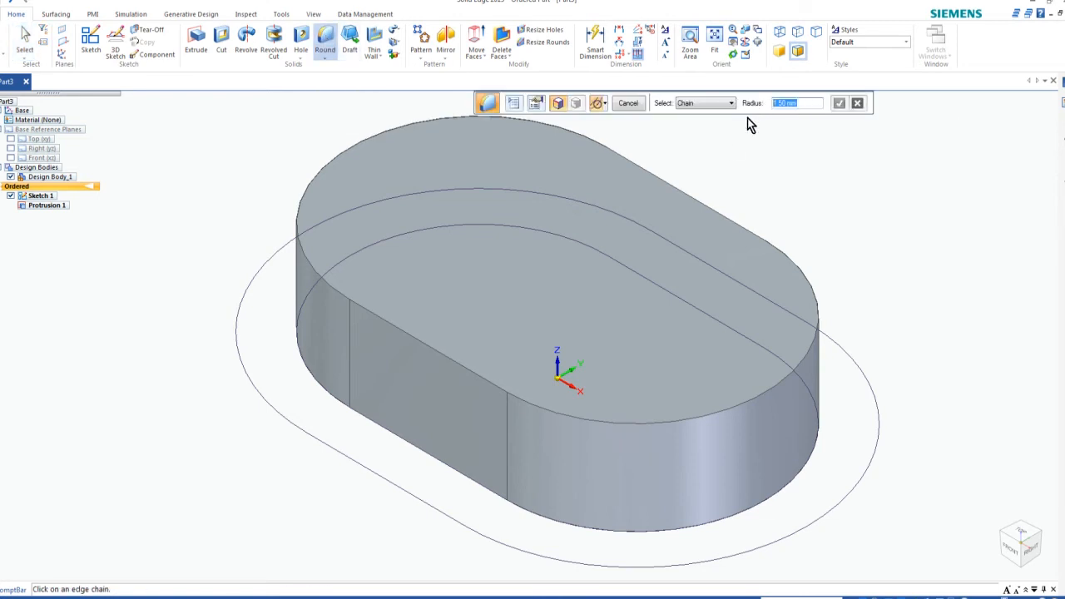
type("20")
key("Return")
left_click(685, 422)
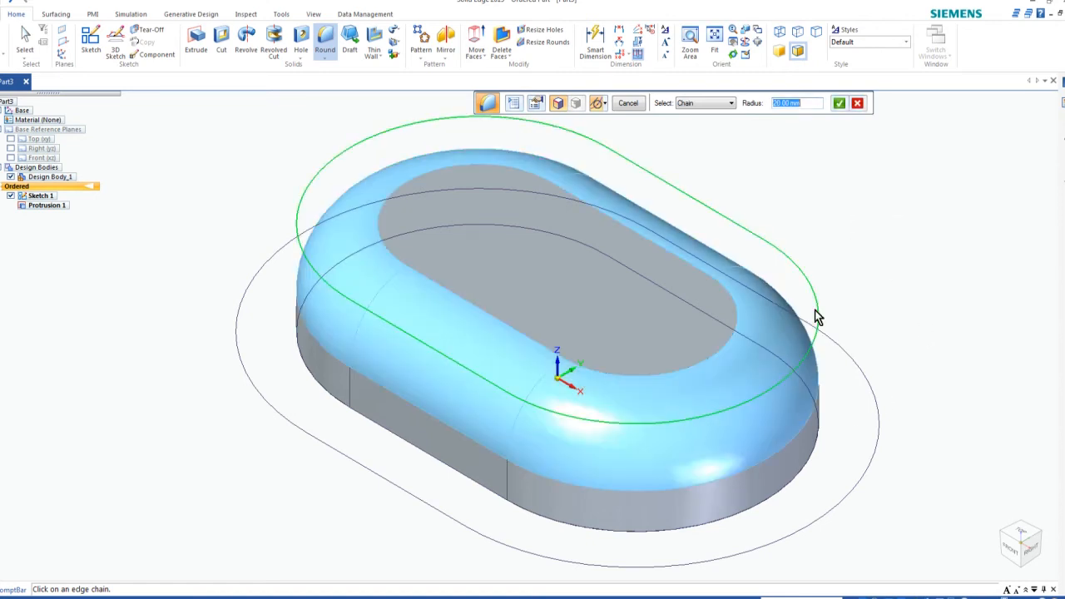
left_click(839, 104)
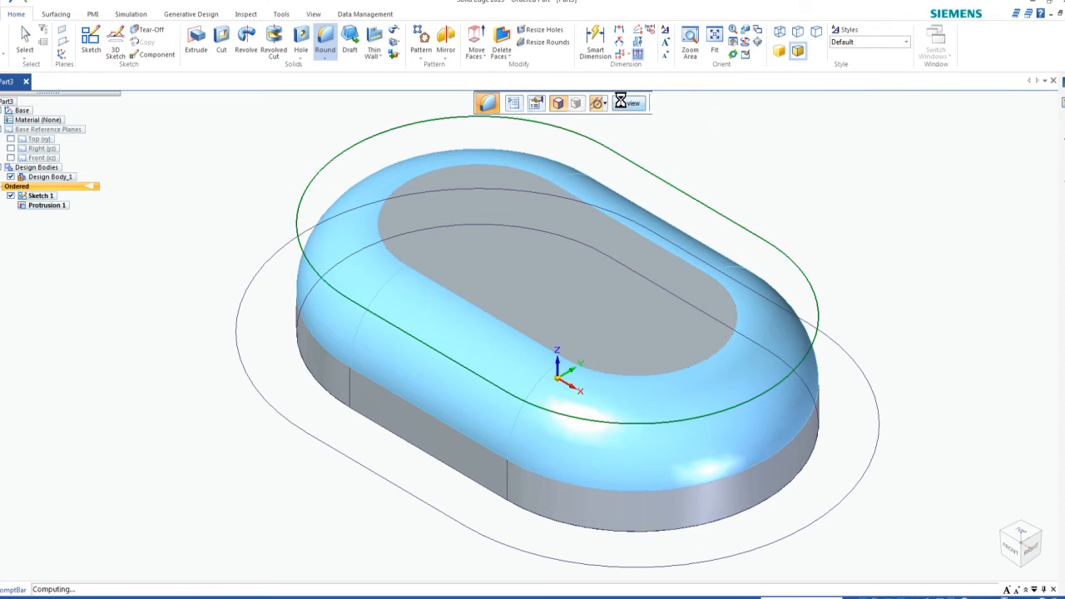
left_click(629, 103)
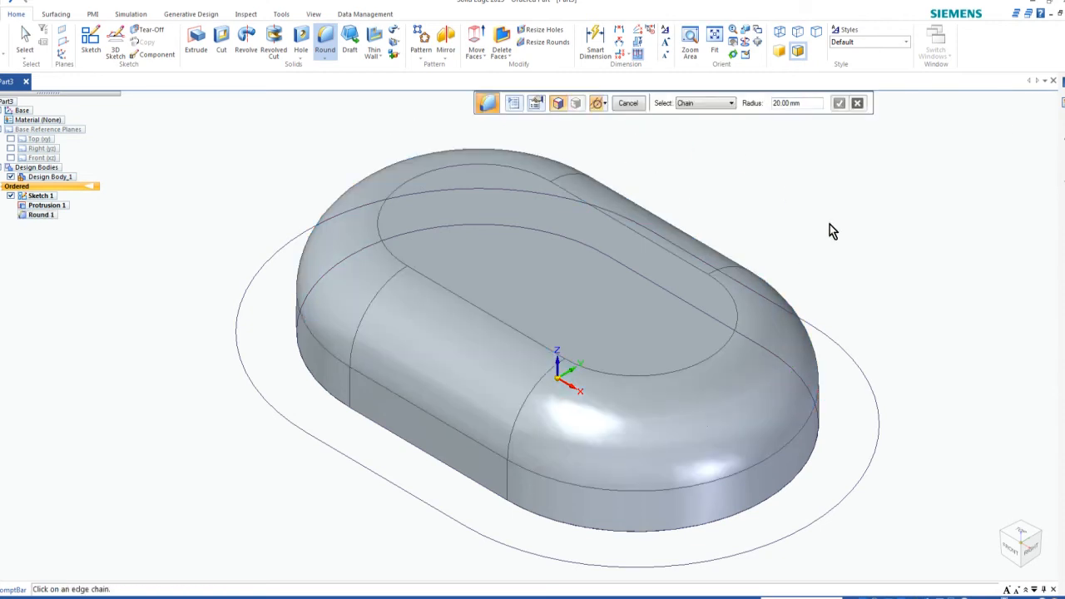
left_click(1012, 552)
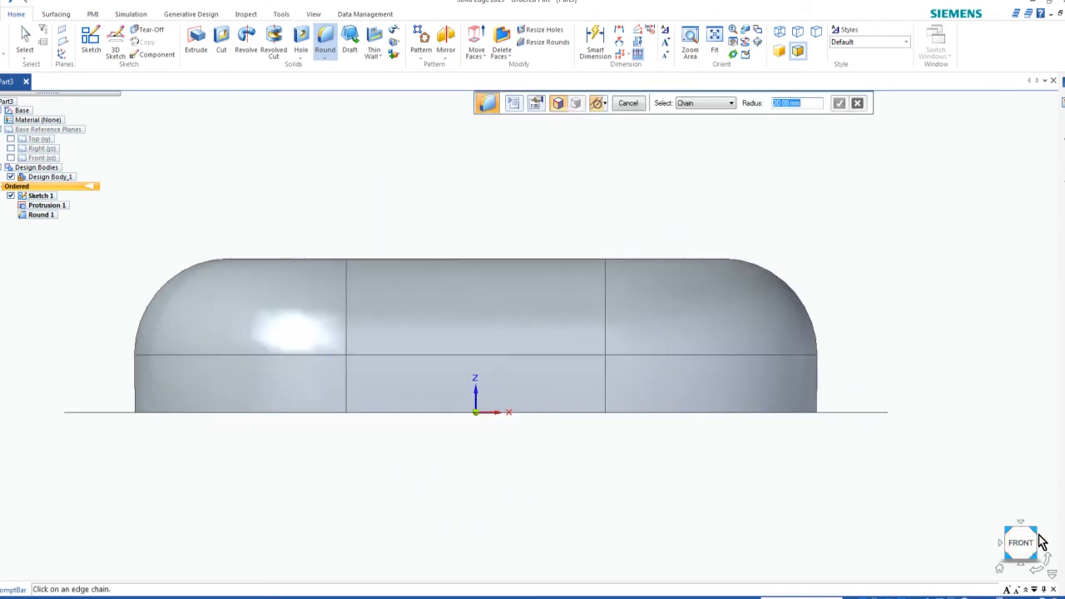
left_click(1037, 538)
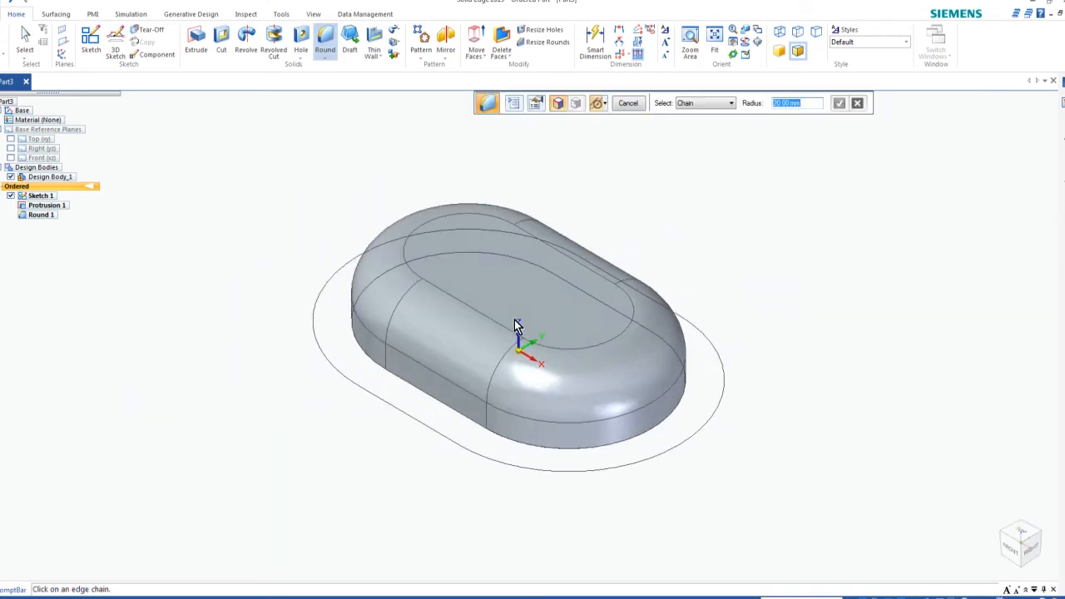
scroll(516, 321, "up", 2)
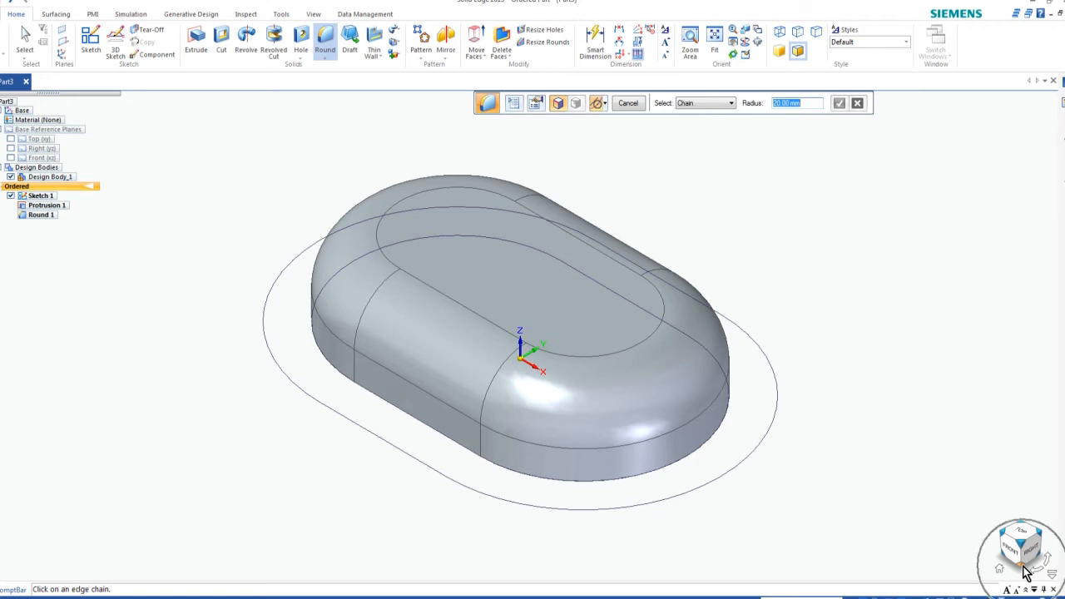
left_click(1025, 572)
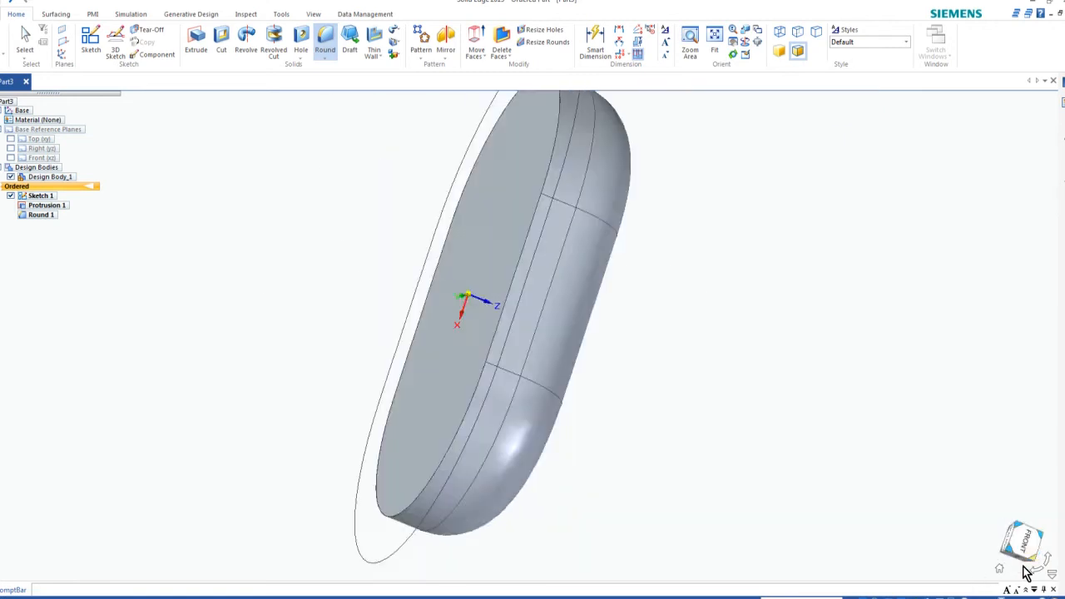
scroll(498, 240, "up", 2)
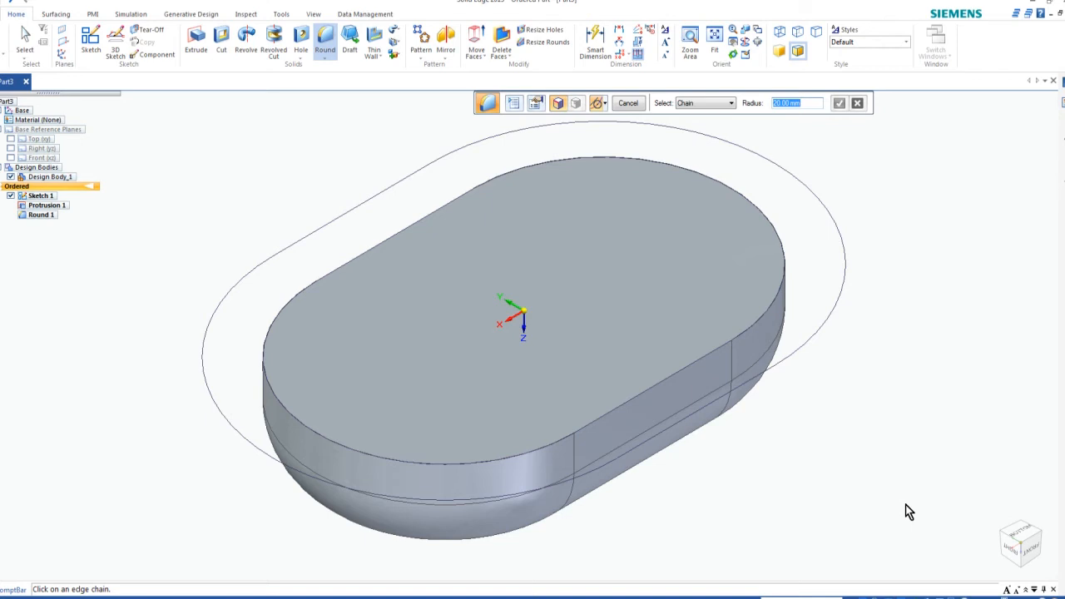
left_click(628, 103)
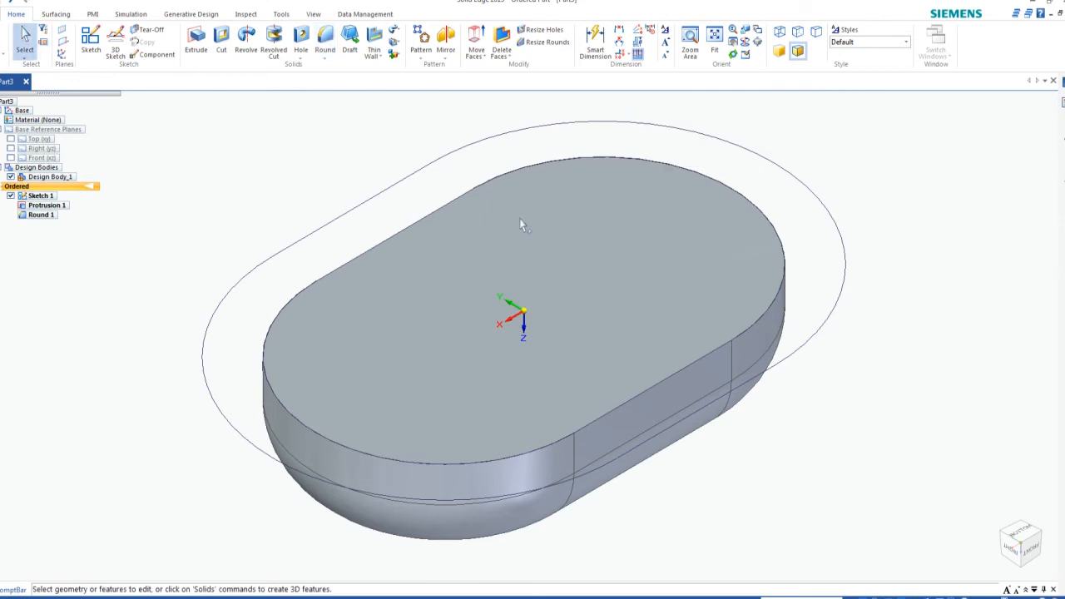
Hollow the body with Thin Wall at a common thickness of 7.5 mm, leaving the flat underside face open.
scroll(368, 129, "down", 1)
scroll(381, 54, "down", 3)
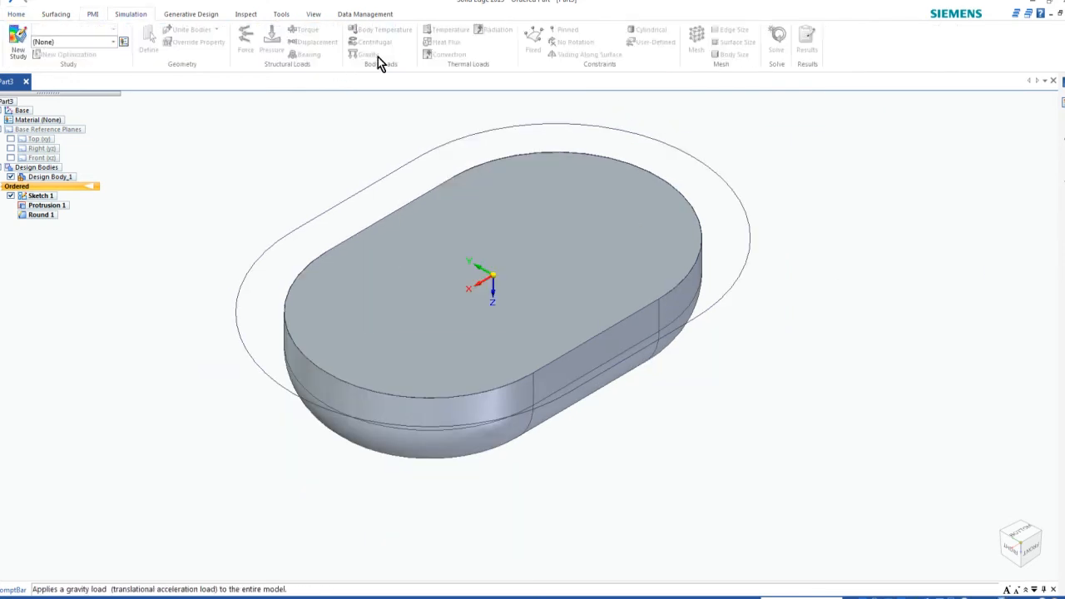
scroll(376, 95, "down", 1)
scroll(375, 99, "down", 1)
left_click(16, 14)
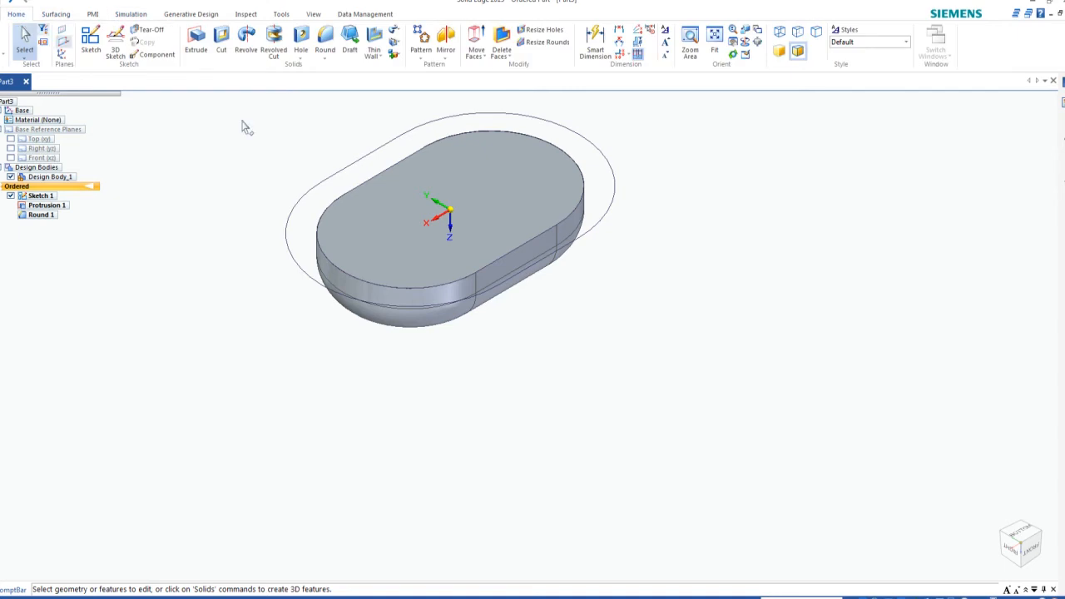
scroll(433, 147, "up", 3)
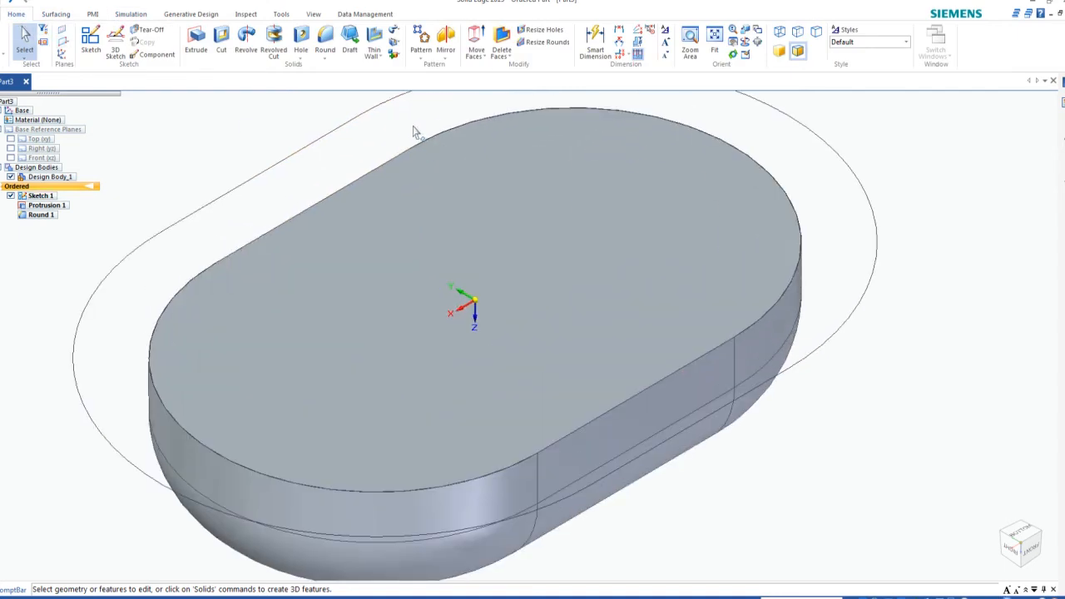
middle_click_drag(409, 127, 412, 160, "shift")
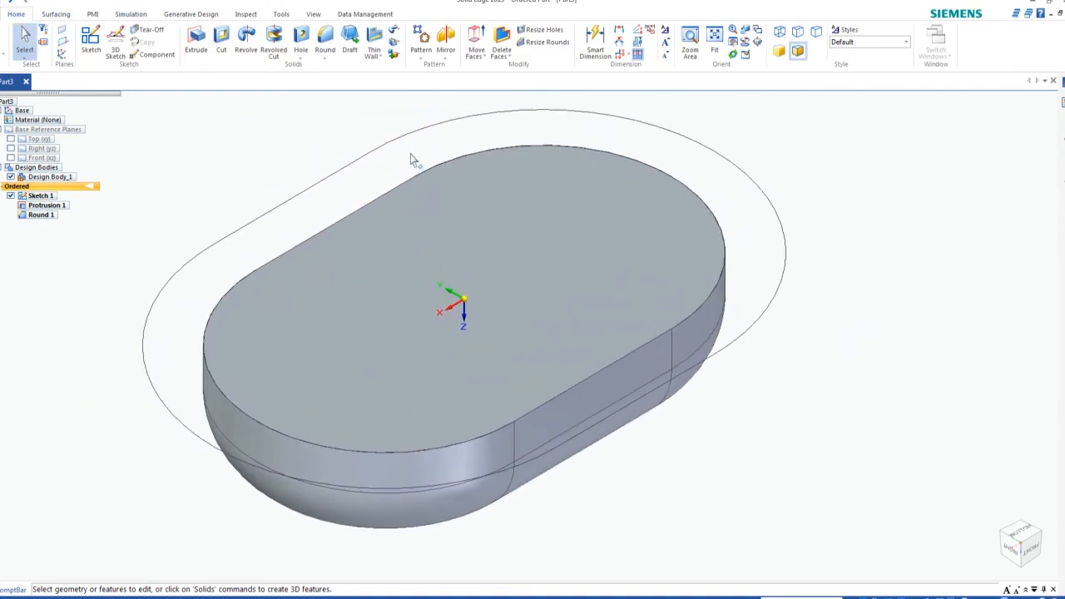
left_click(378, 58)
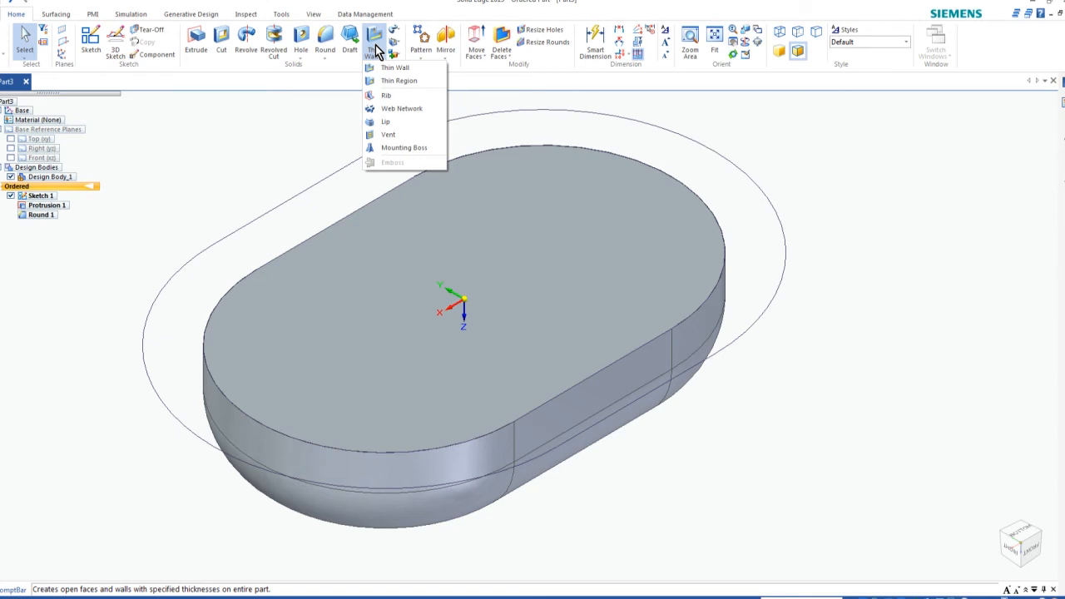
left_click(394, 67)
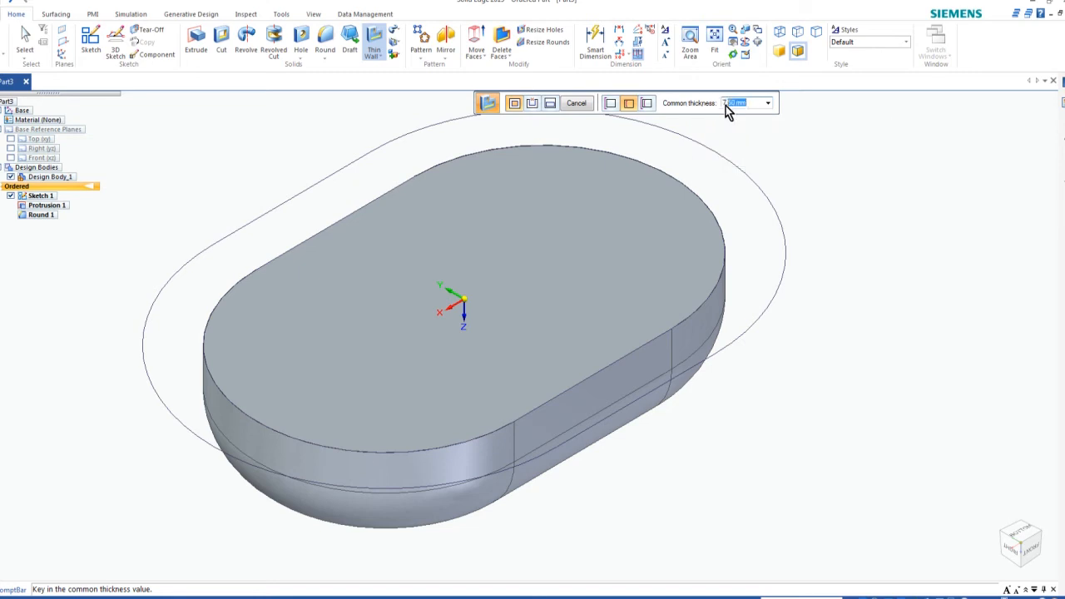
type("7.5")
key("Return")
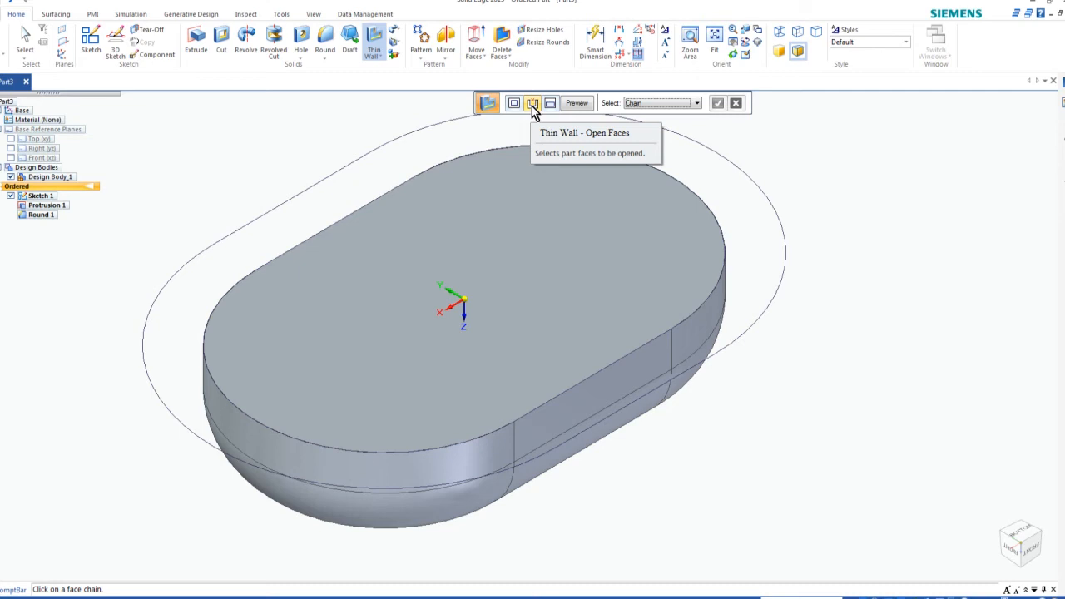
left_click(499, 200)
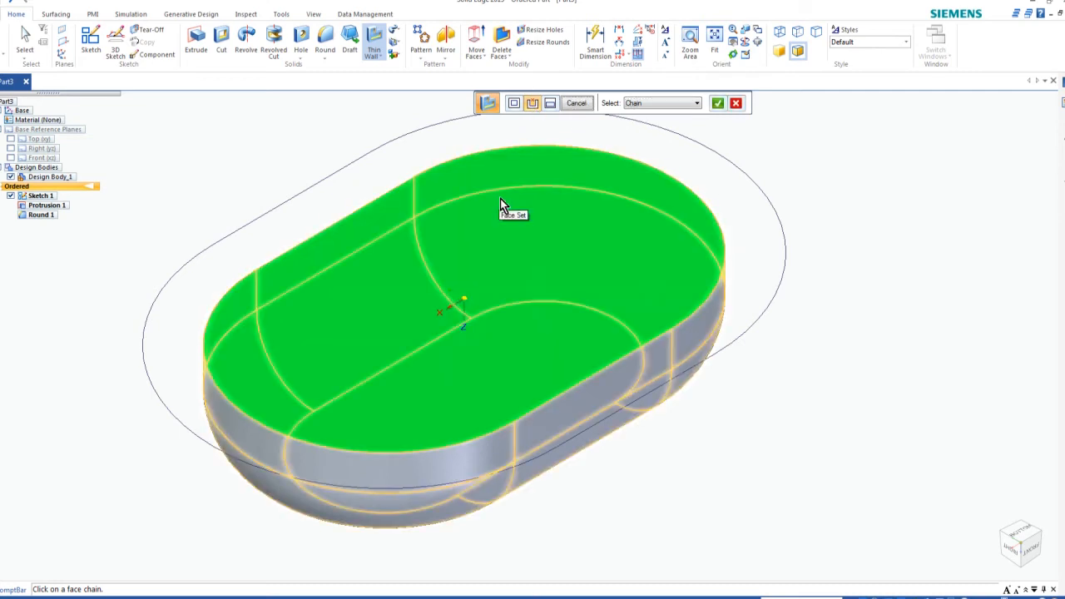
left_click(718, 107)
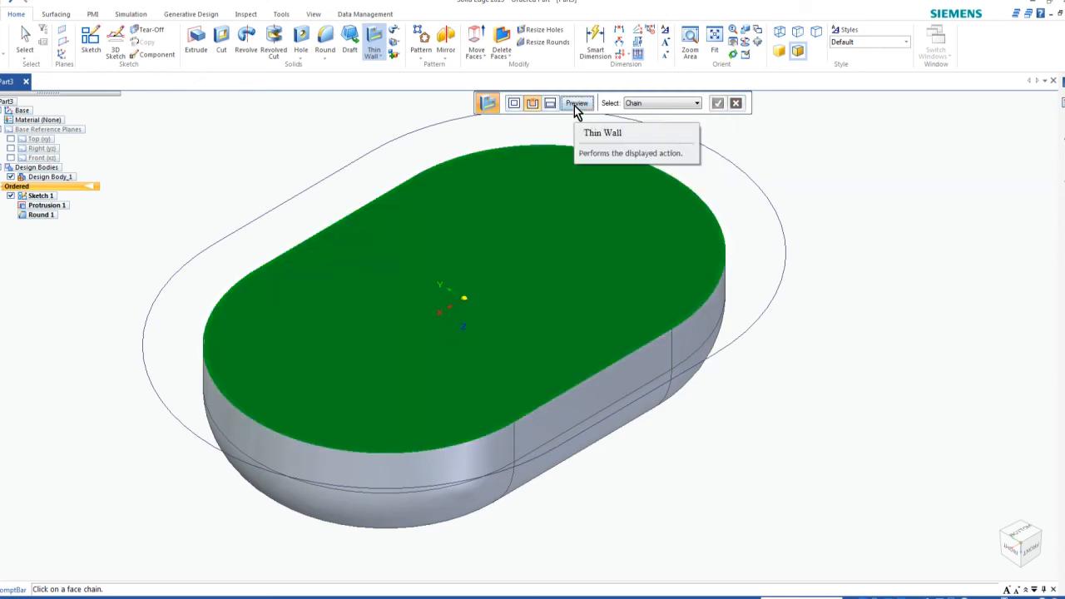
left_click(575, 105)
left_click(577, 106)
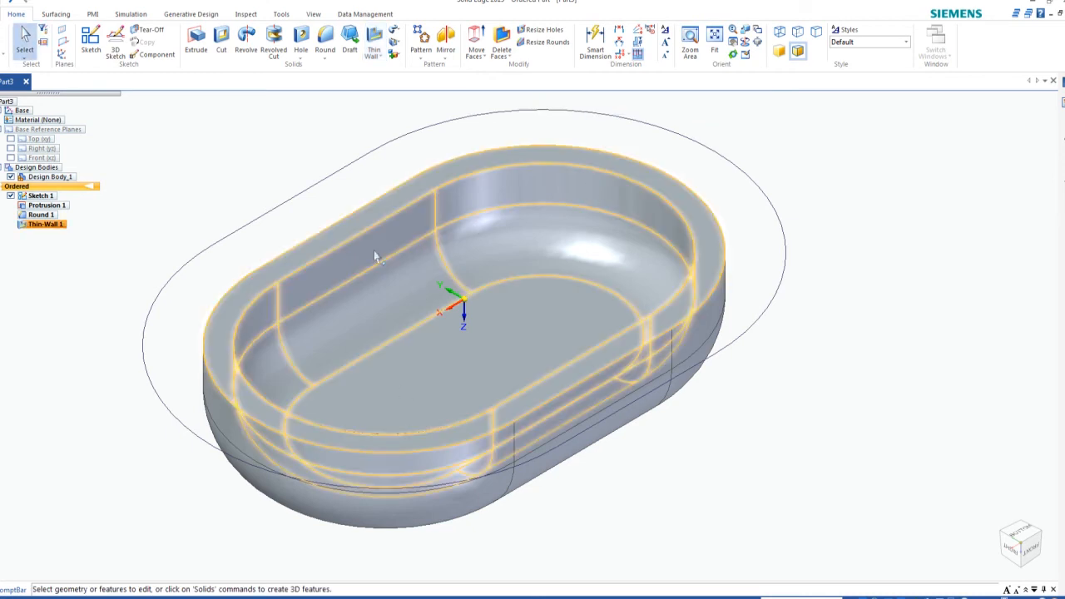
Return the shelled body to the isometric view with its rounded top facing up.
scroll(298, 158, "down", 1)
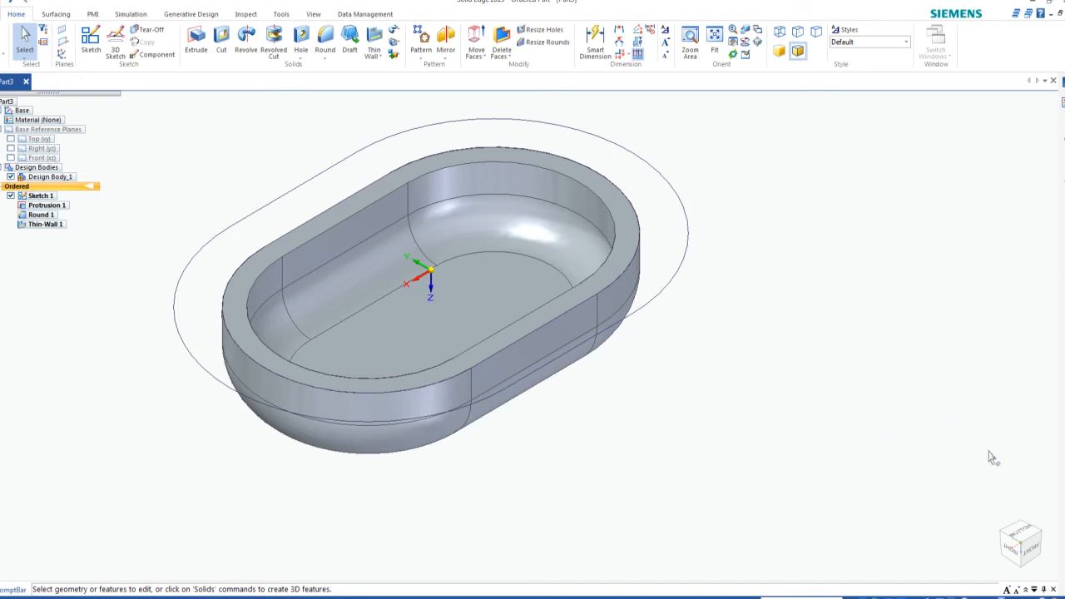
mouse_move(999, 571)
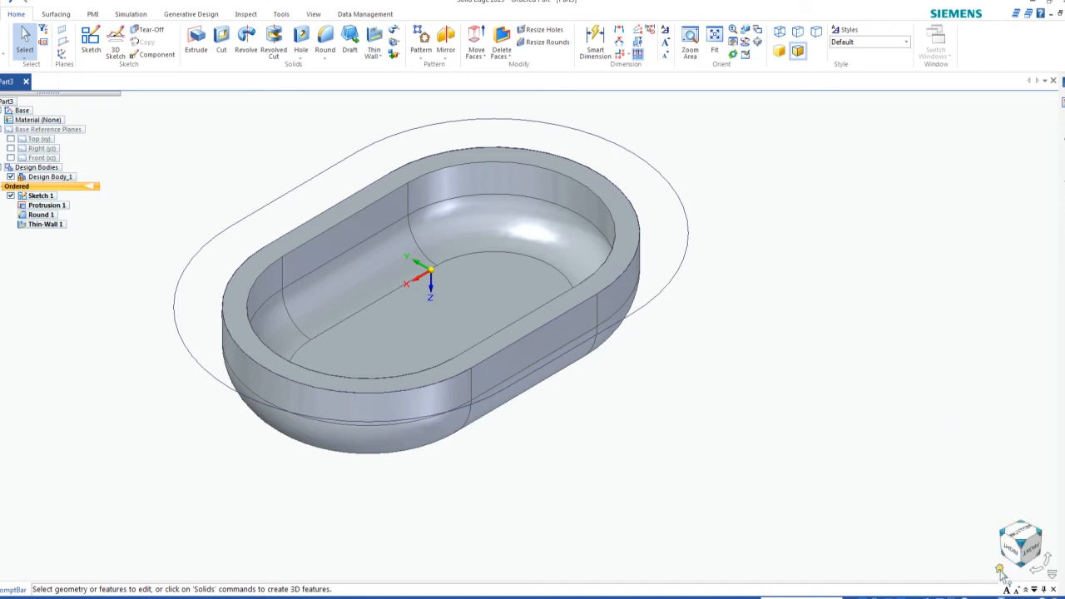
left_click(1000, 573)
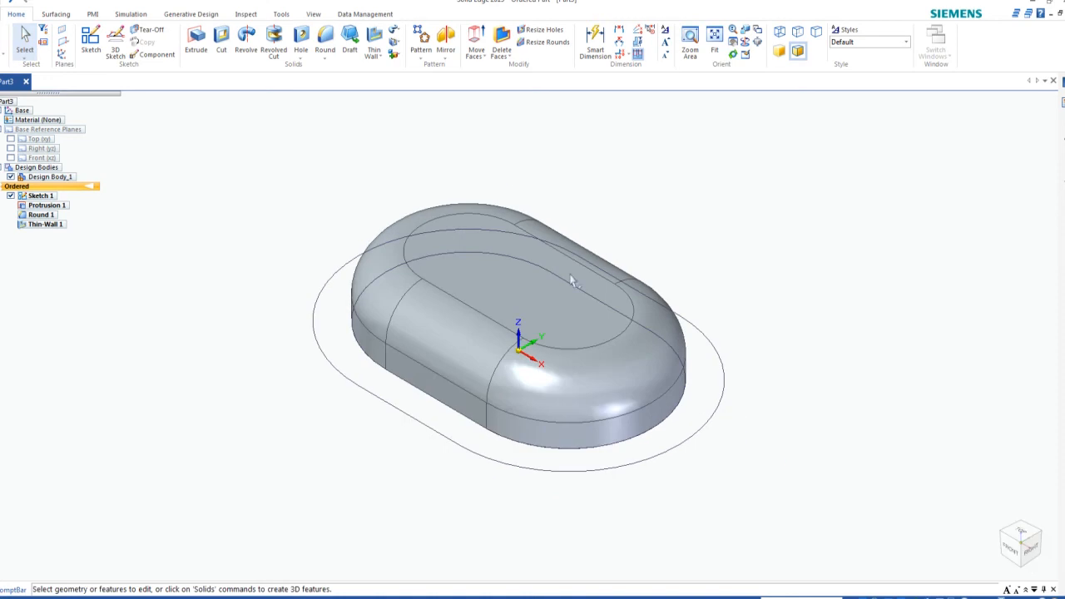
scroll(592, 439, "up", 2)
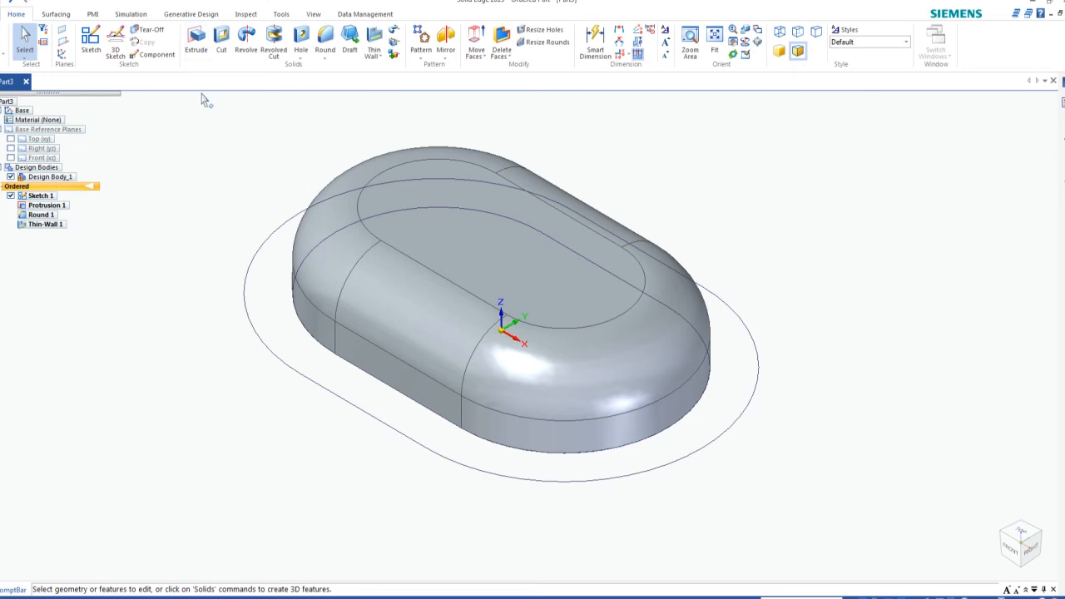
Extrude the ring between the sketch's outer and inner rounded profiles 8 mm upward as the flange and leave the Extrude command.
left_click(198, 50)
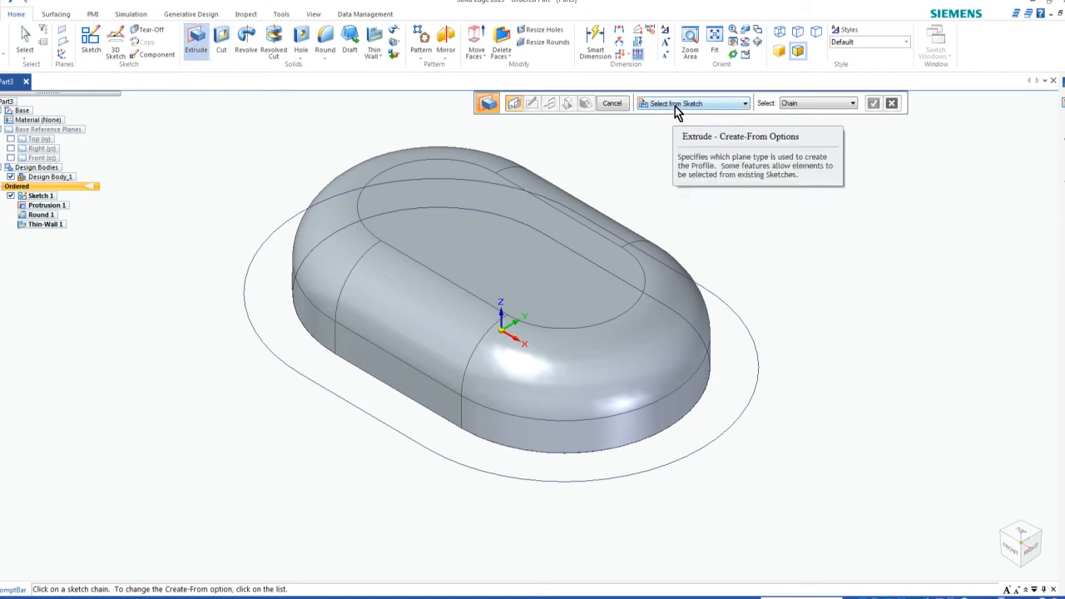
left_click(728, 112)
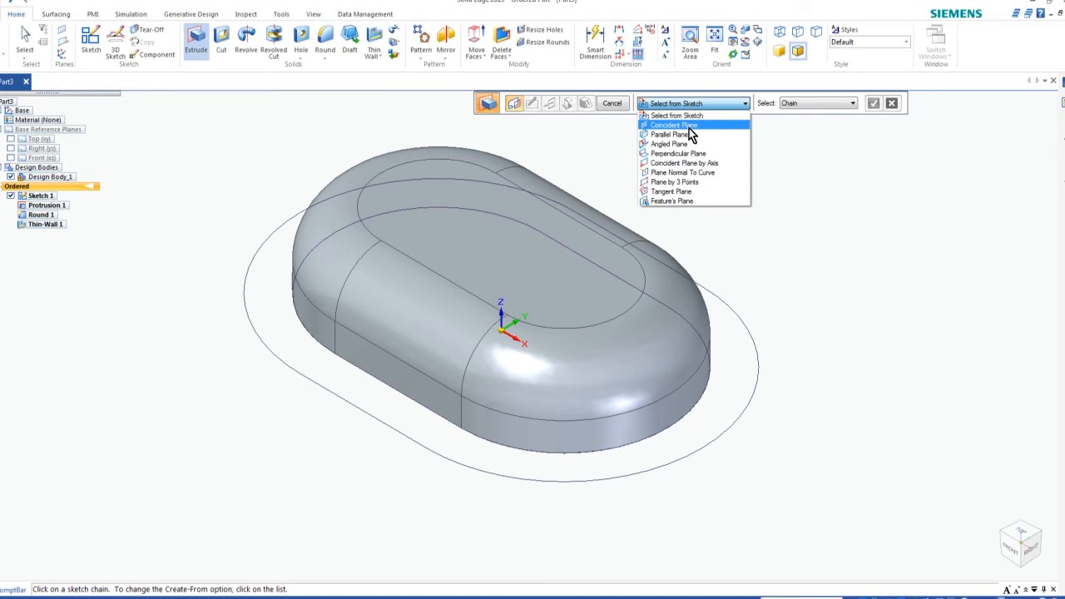
left_click(689, 128)
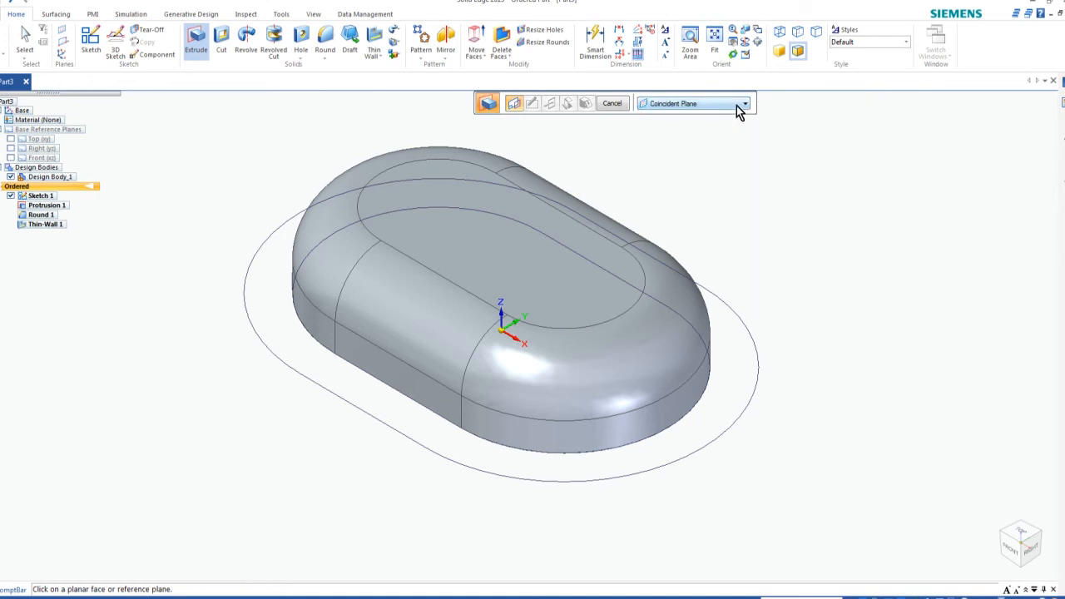
left_click(739, 108)
left_click(711, 117)
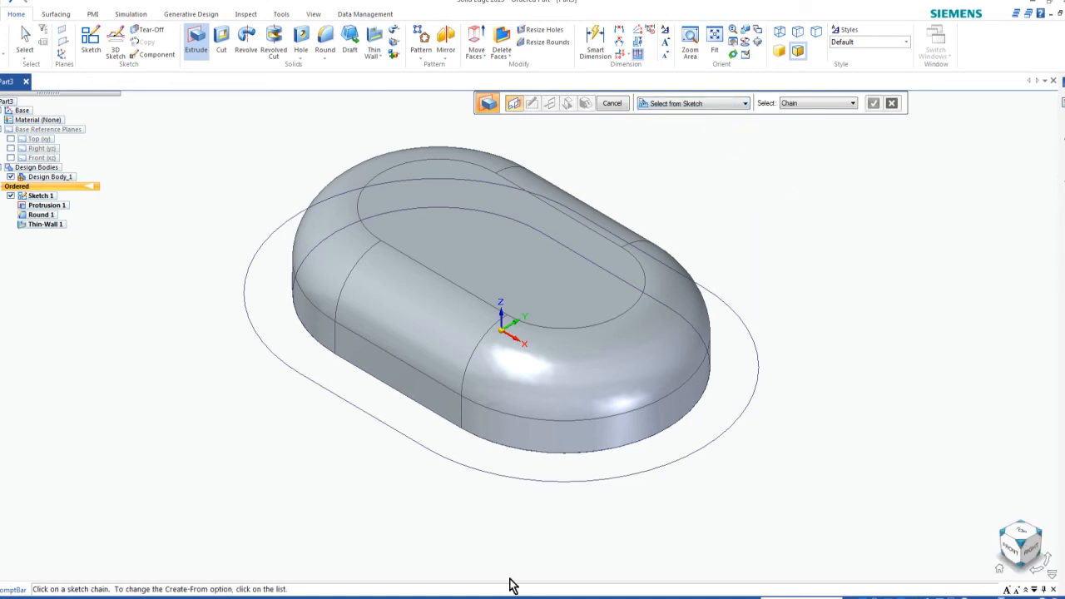
left_click(251, 342)
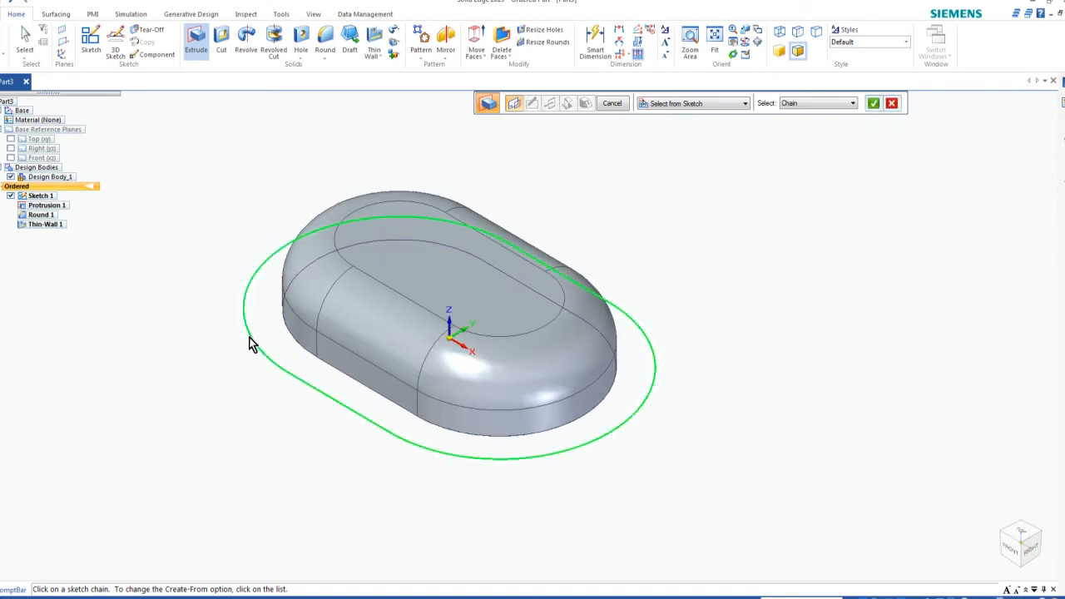
left_click(298, 348)
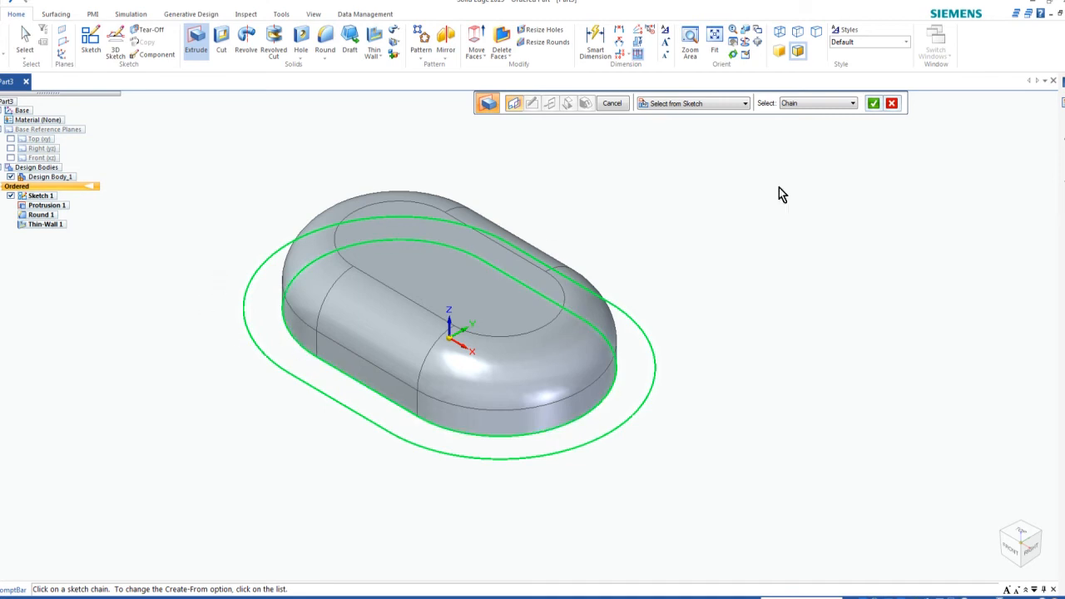
left_click(874, 107)
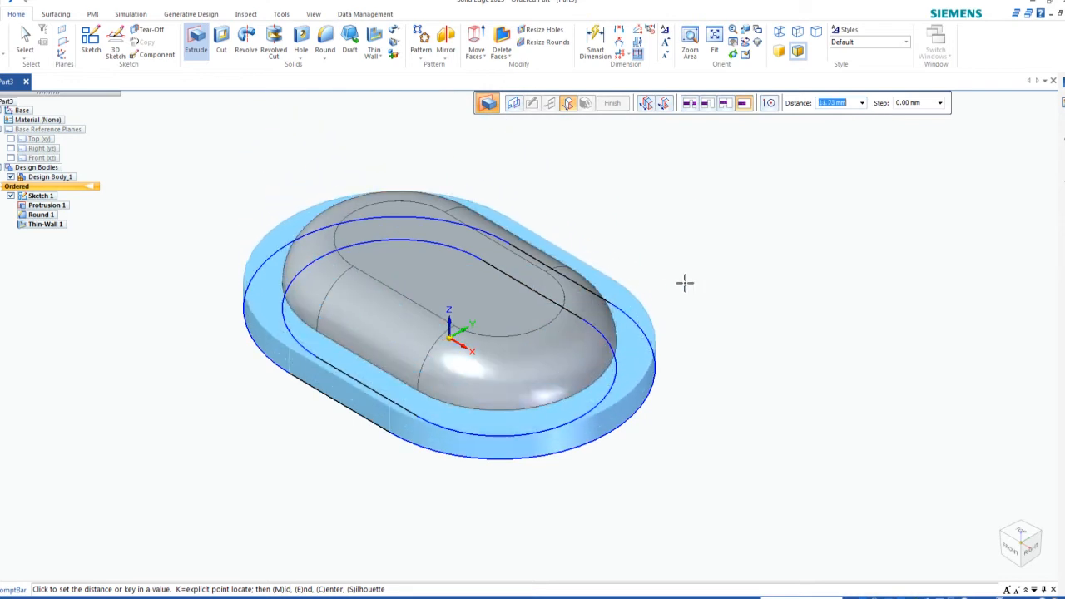
type("8")
key("Return")
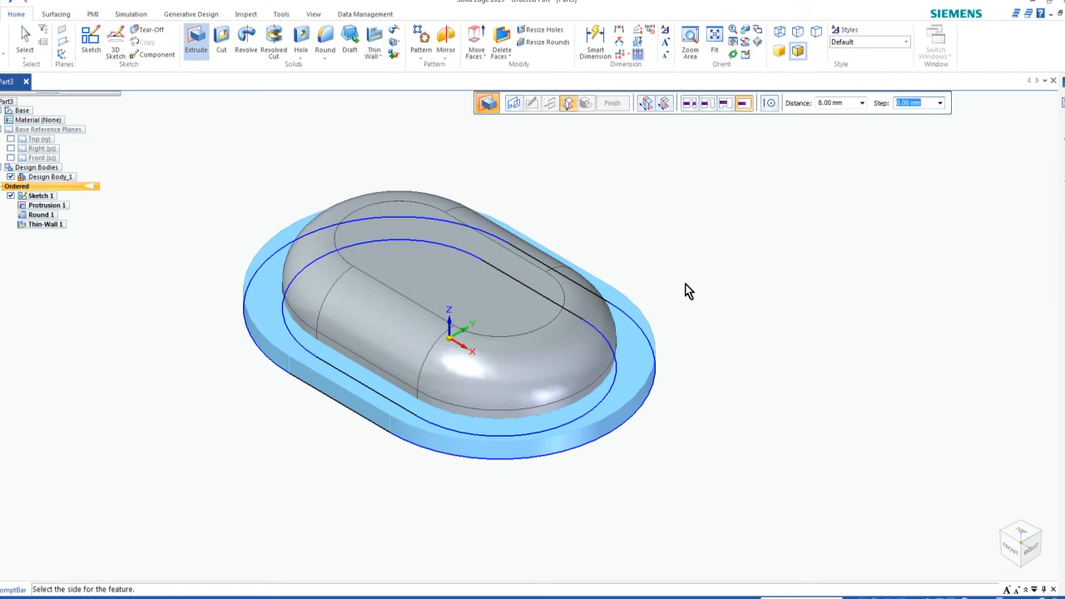
left_click(687, 289)
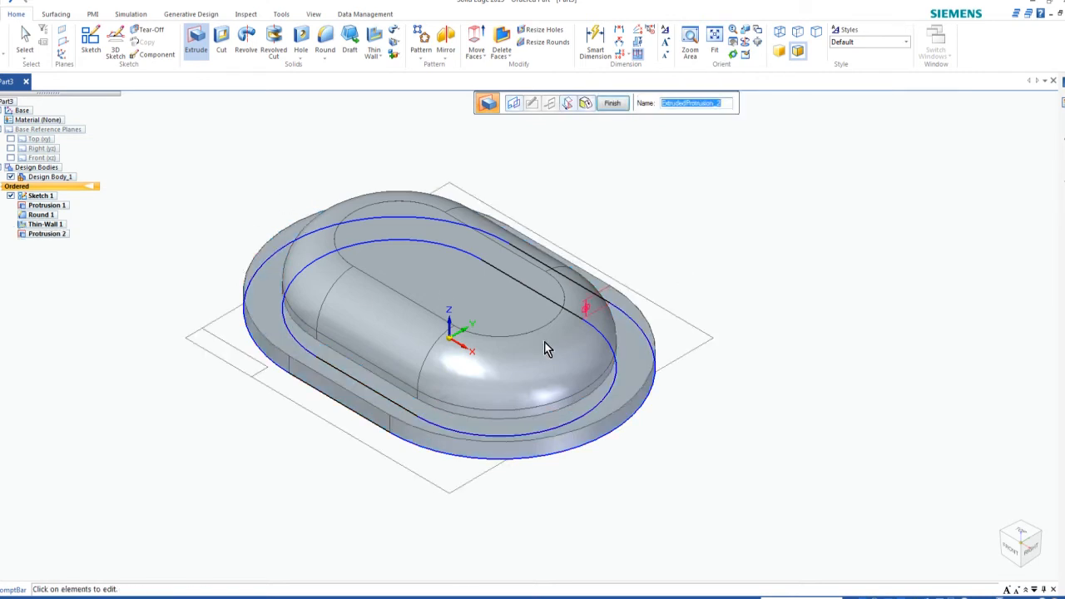
left_click(614, 105)
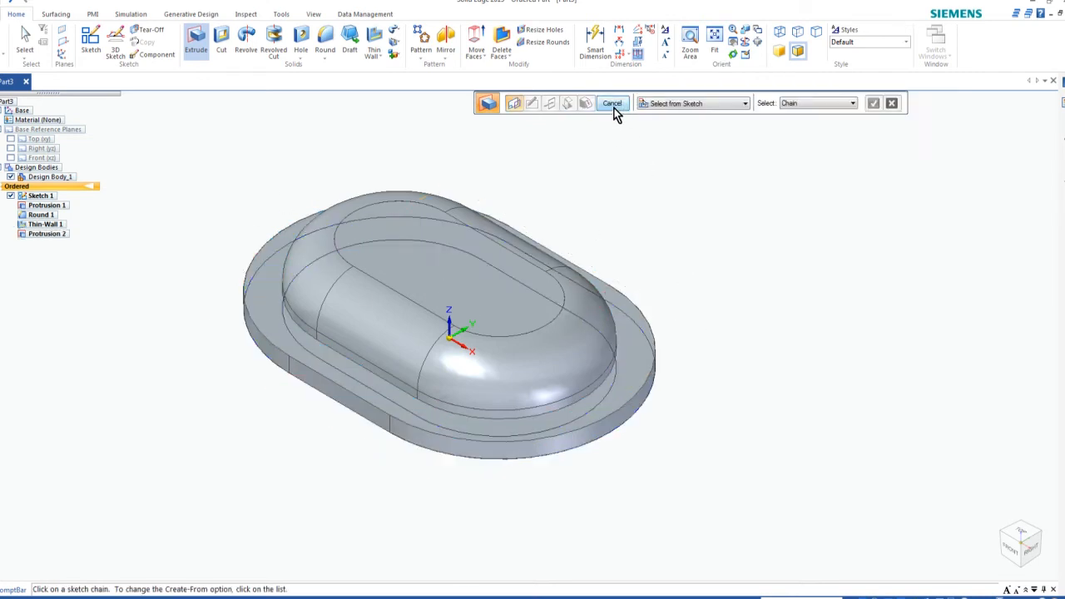
left_click(613, 105)
Round the edge chain where the dome meets the flange's upper face with a 2 mm radius and leave the Round command.
left_click(1016, 556)
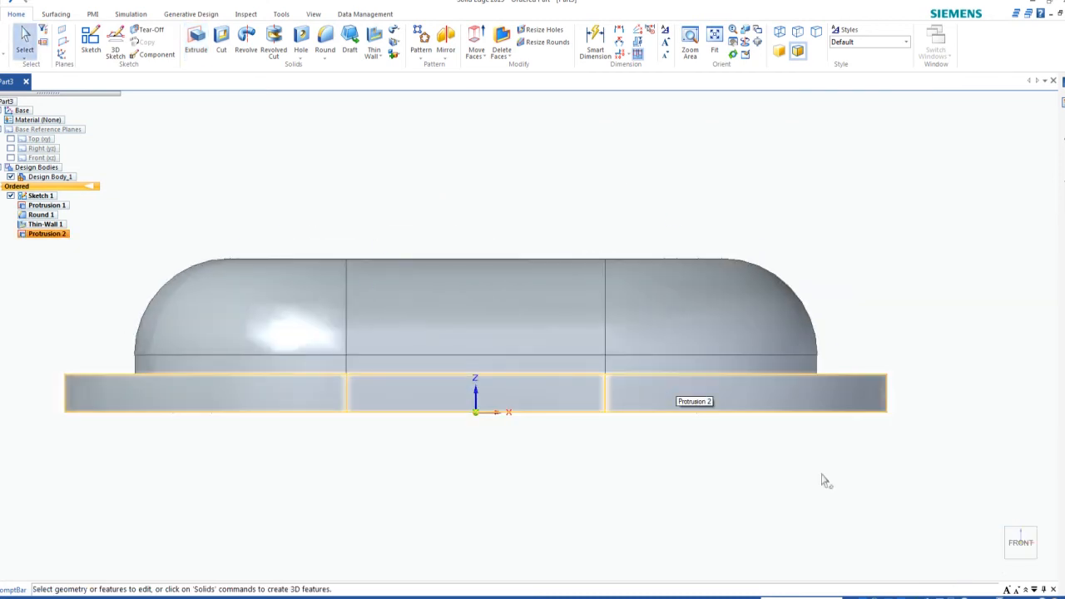
left_click(1034, 531)
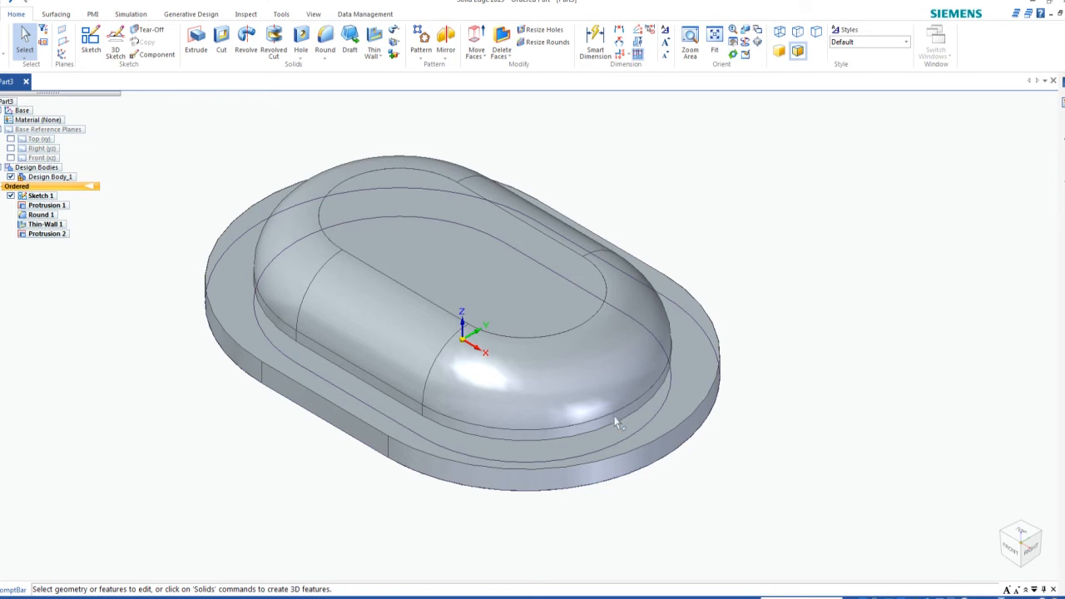
scroll(329, 418, "down", 2)
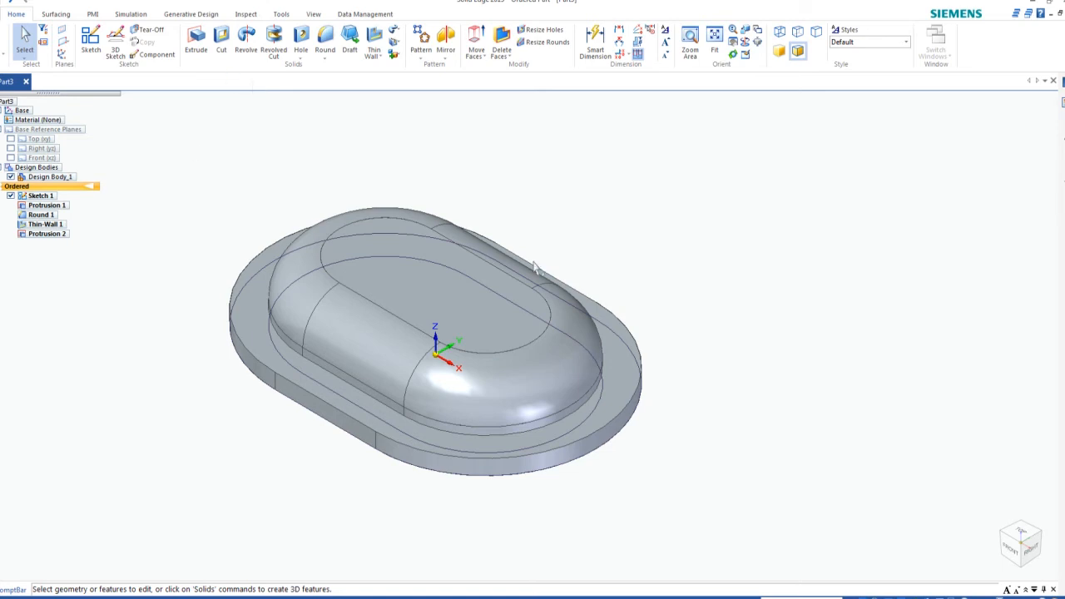
left_click(327, 44)
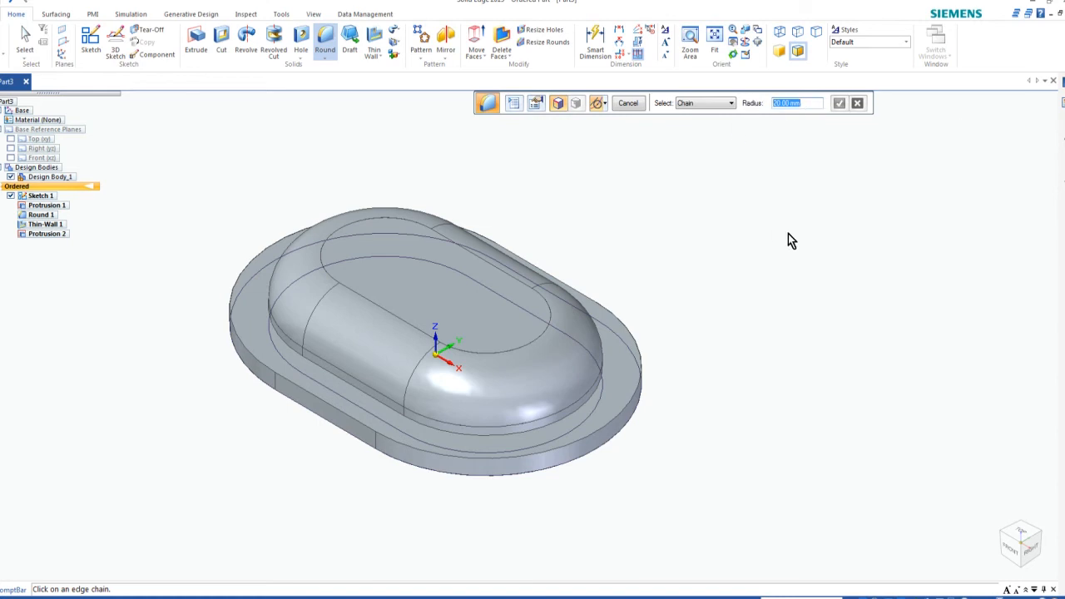
type("2")
key("Return")
left_click(519, 441)
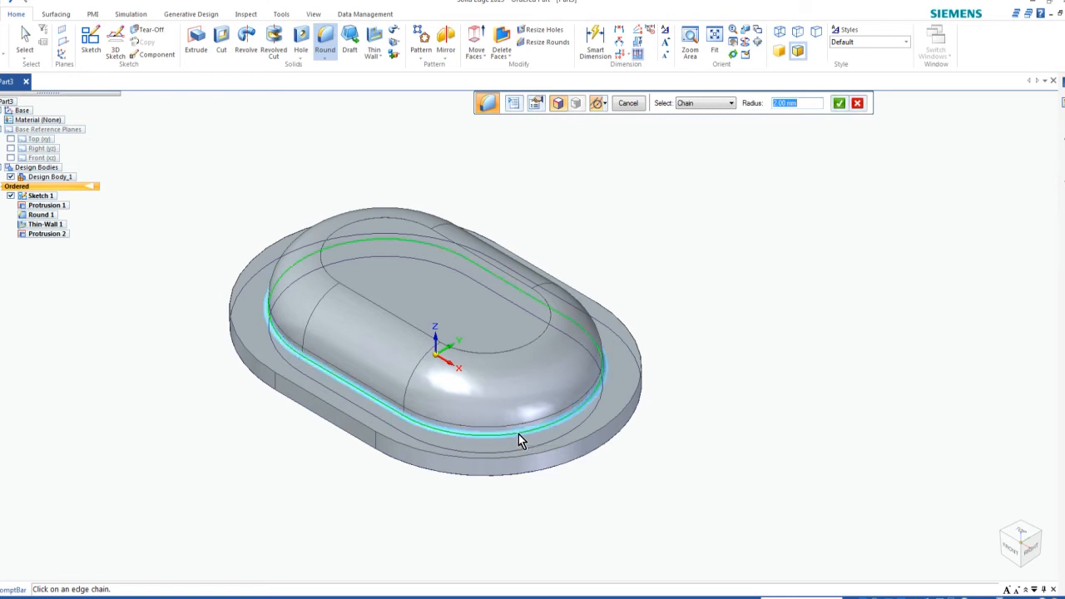
left_click(841, 105)
left_click(636, 110)
left_click(634, 108)
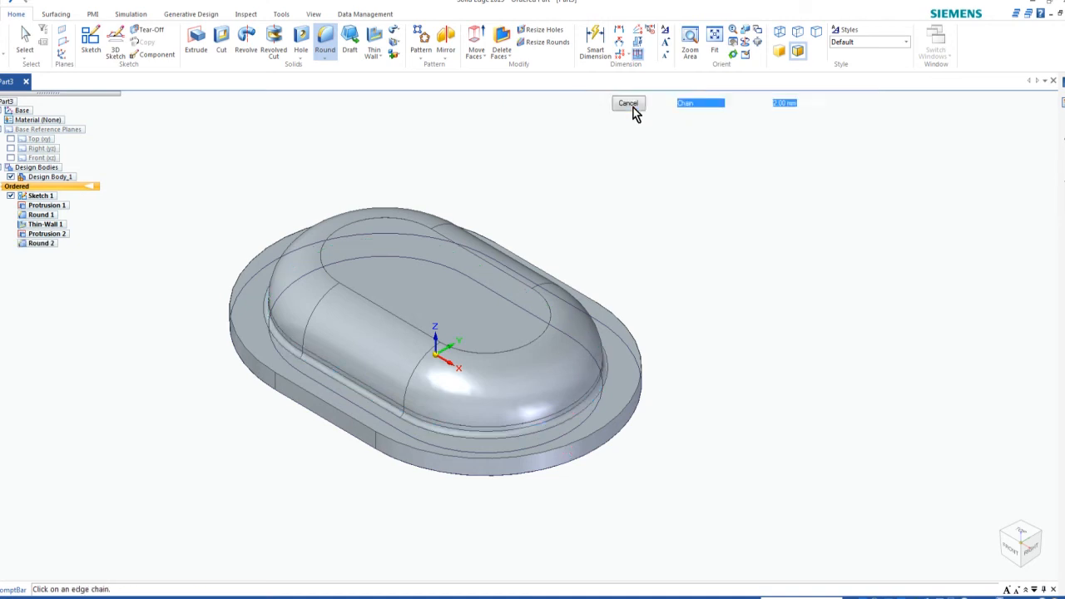
key("Escape")
Start a new sketch coincident with the dome's flat top face.
left_click(1012, 549)
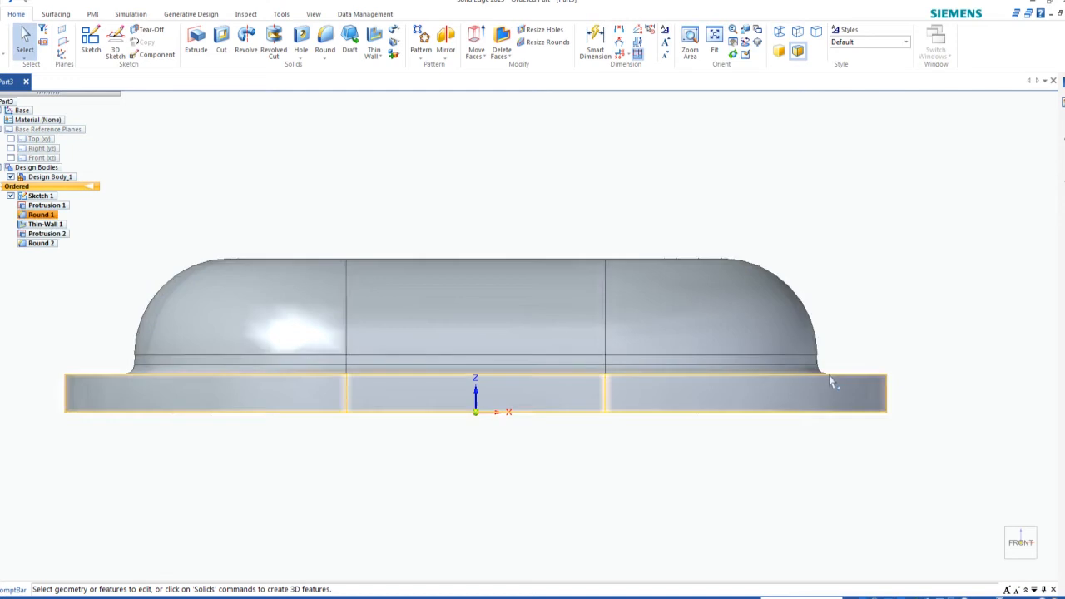
scroll(829, 376, "up", 4)
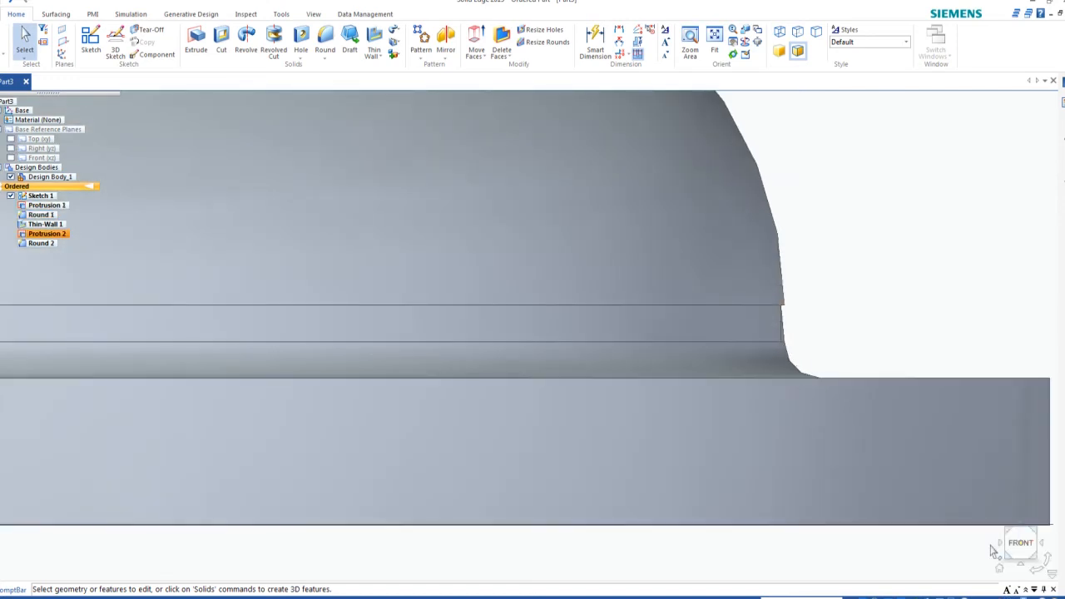
left_click(1001, 570)
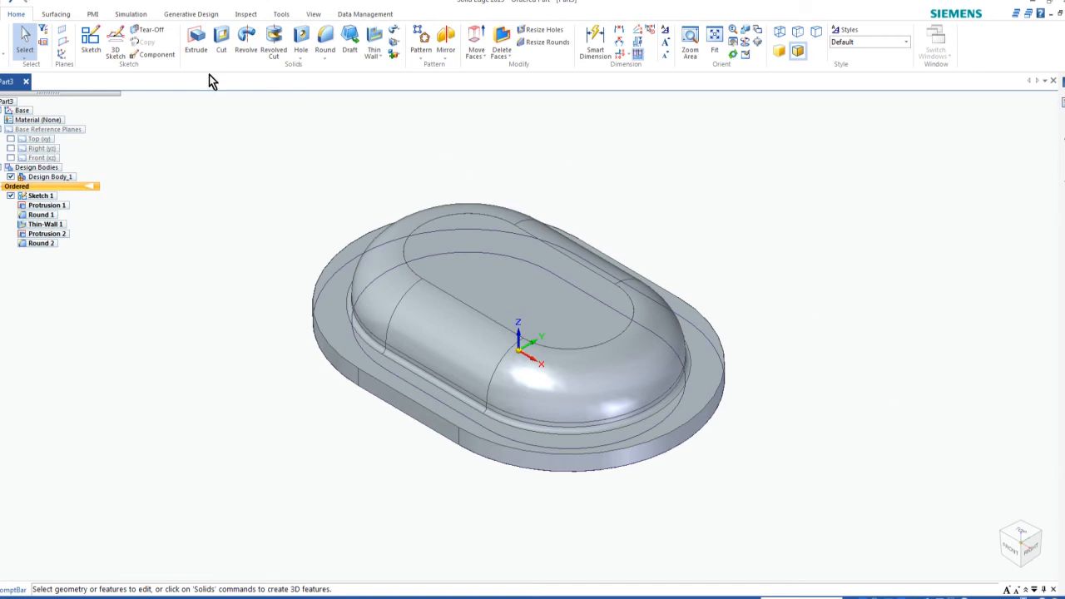
left_click(92, 46)
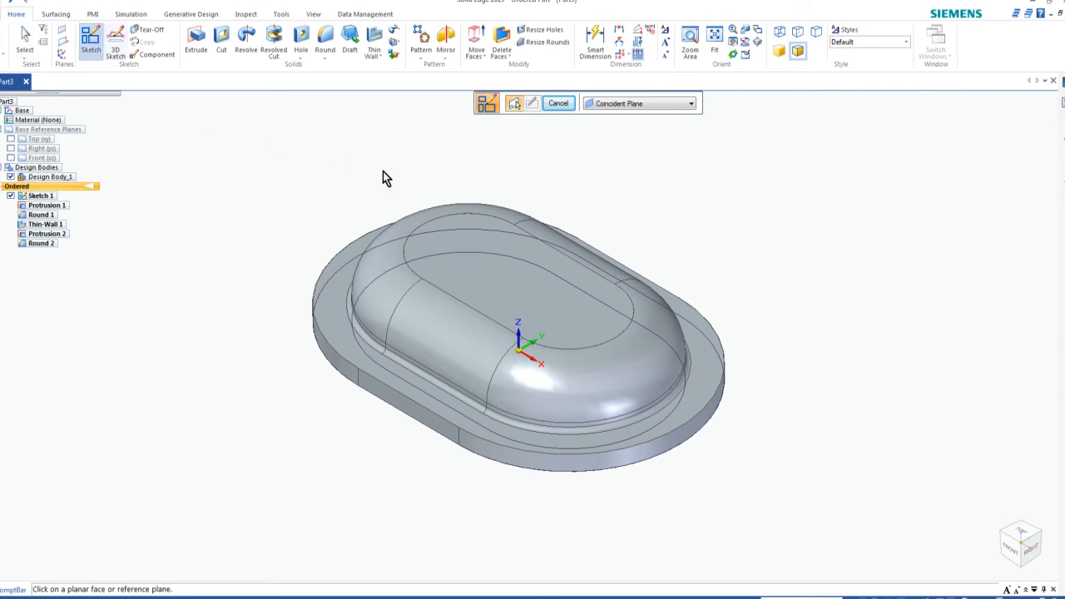
left_click(445, 248)
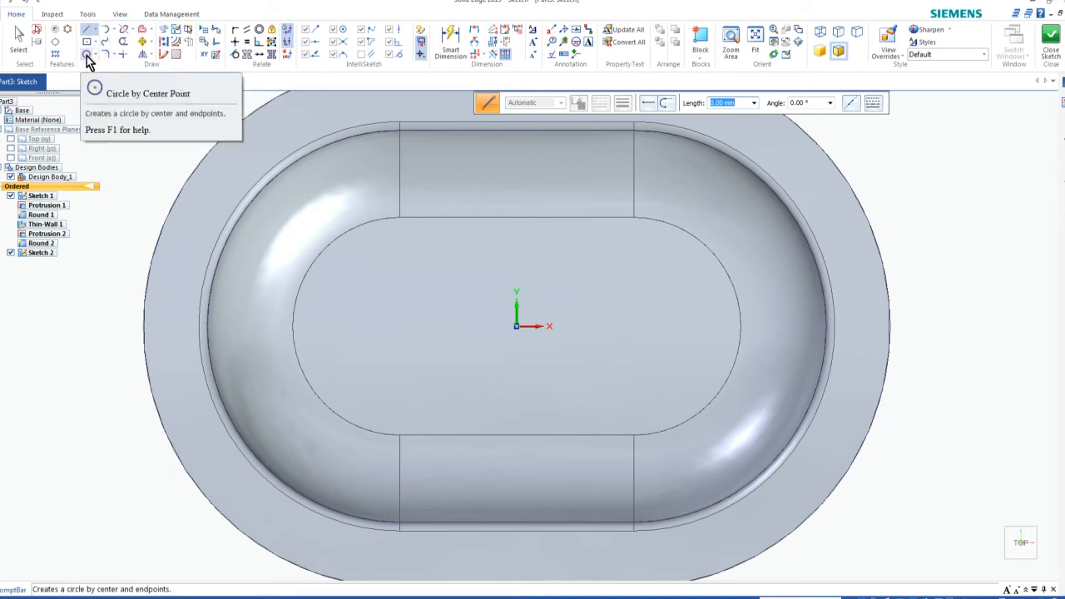
Draw a circle about 19.7 mm in diameter at the origin and another about 13.1 mm beside it along the positive X axis.
left_click(86, 56)
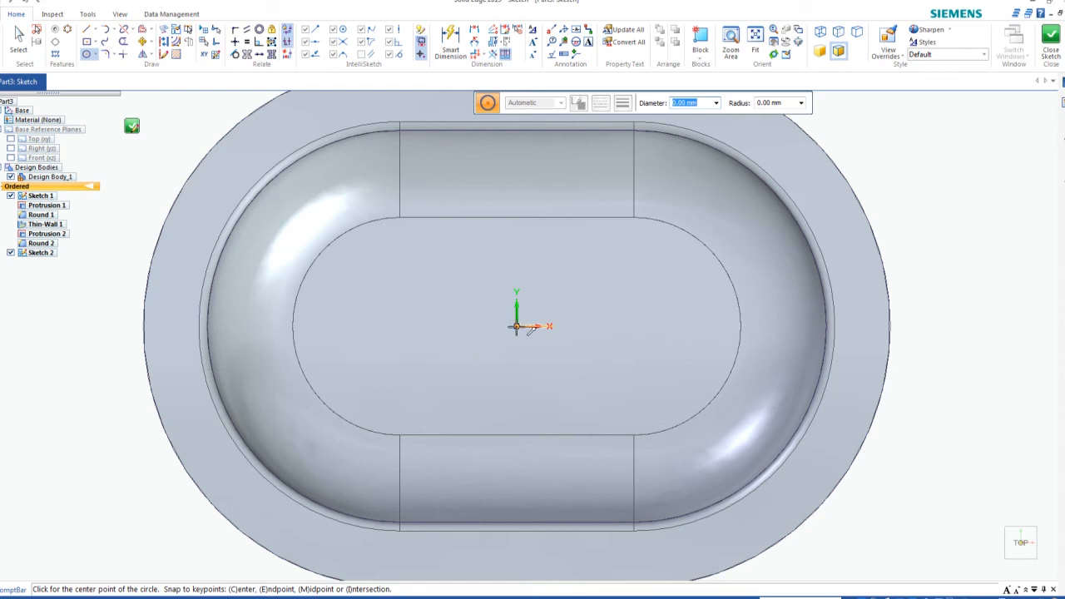
left_click(517, 325)
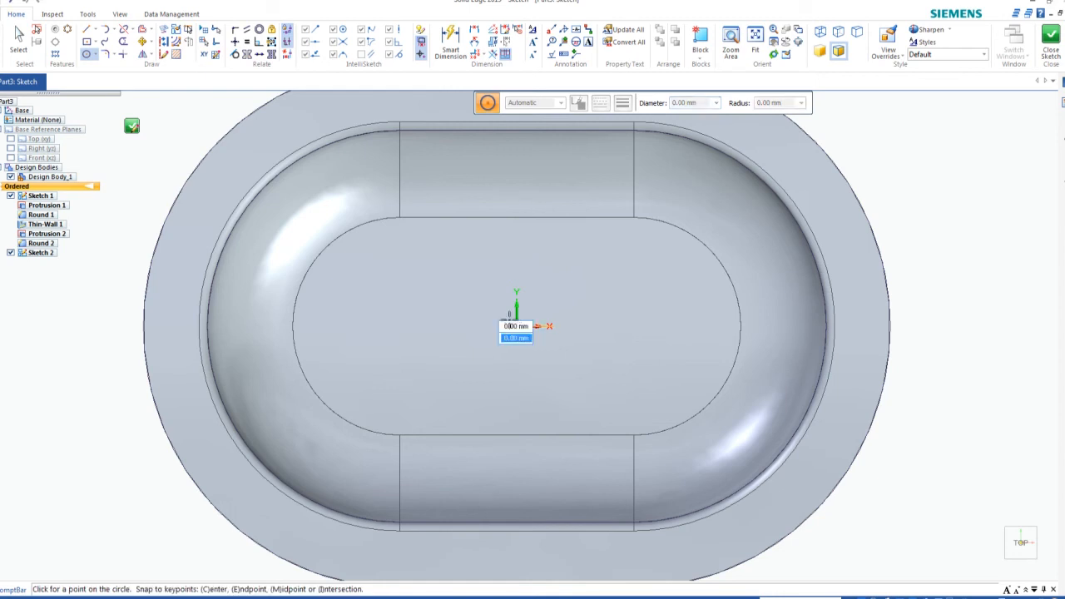
left_click(485, 297)
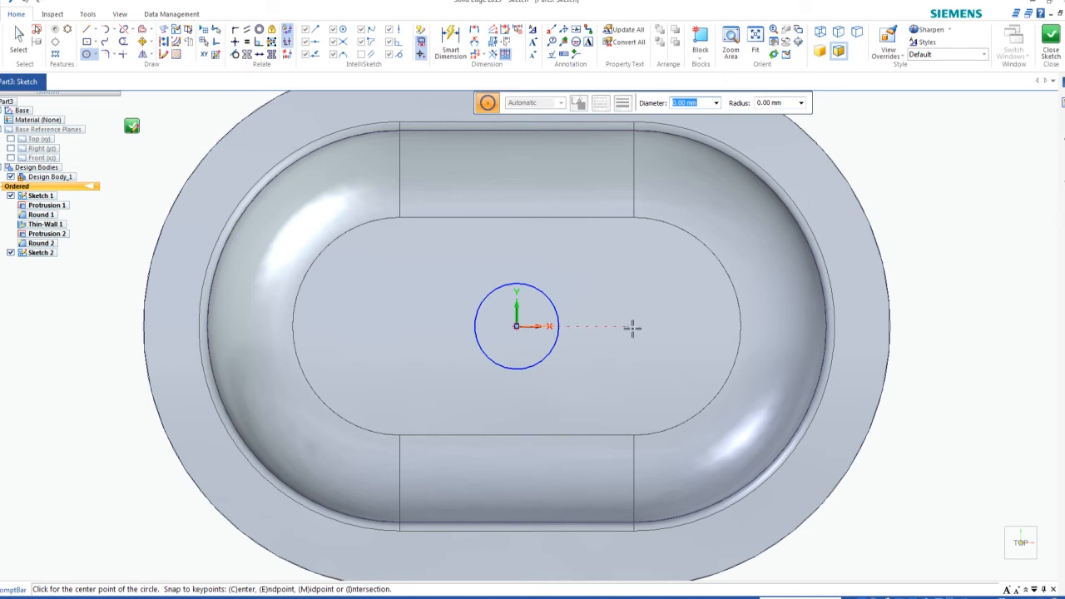
left_click(632, 326)
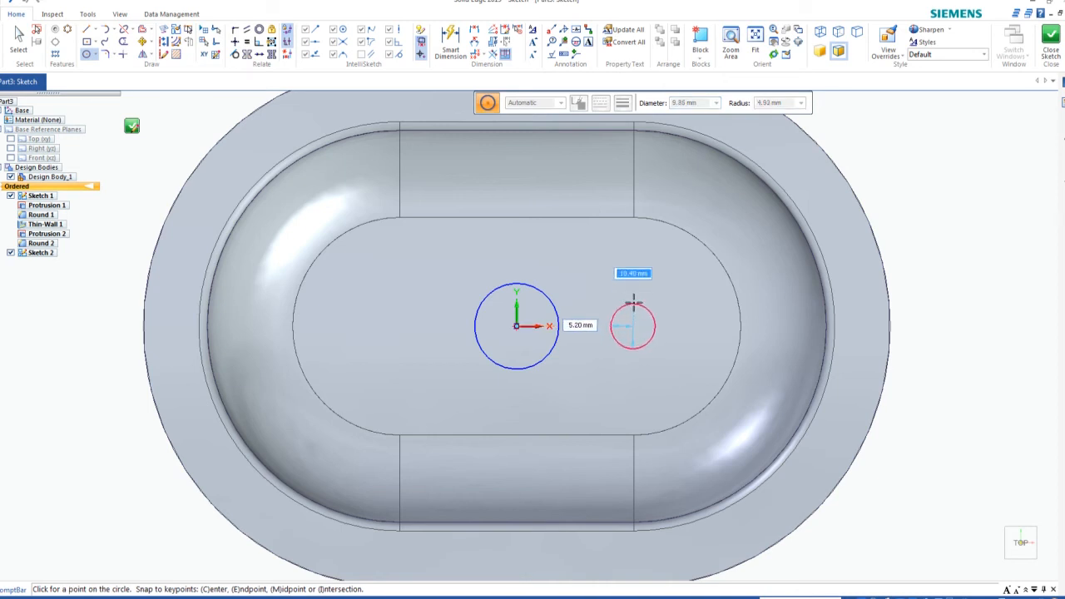
left_click(634, 300)
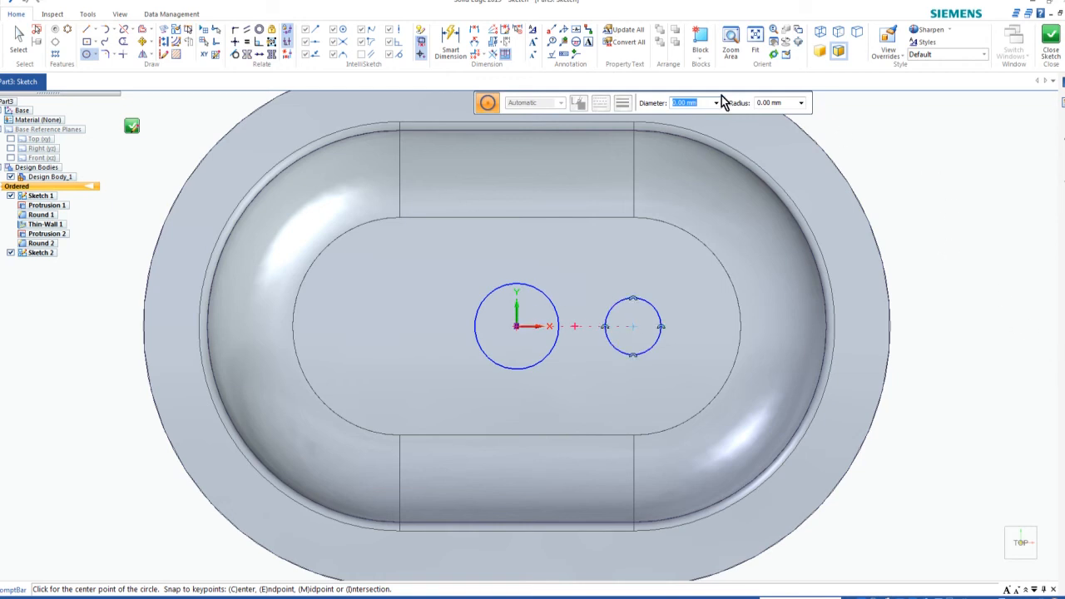
Dimension the diameter of the circle at the origin and set it to 16 mm.
left_click(450, 44)
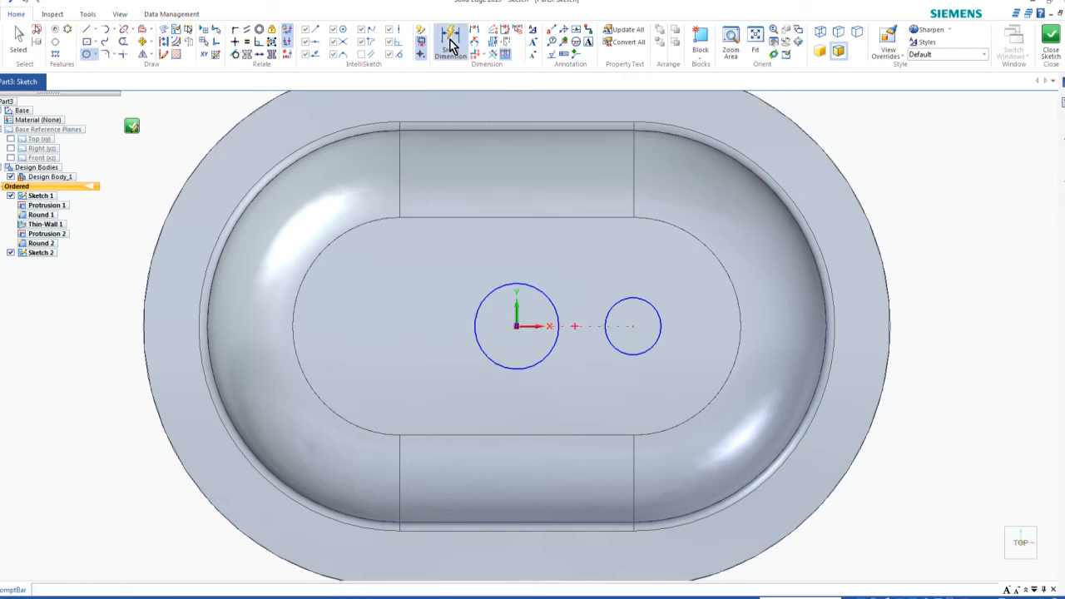
left_click(482, 298)
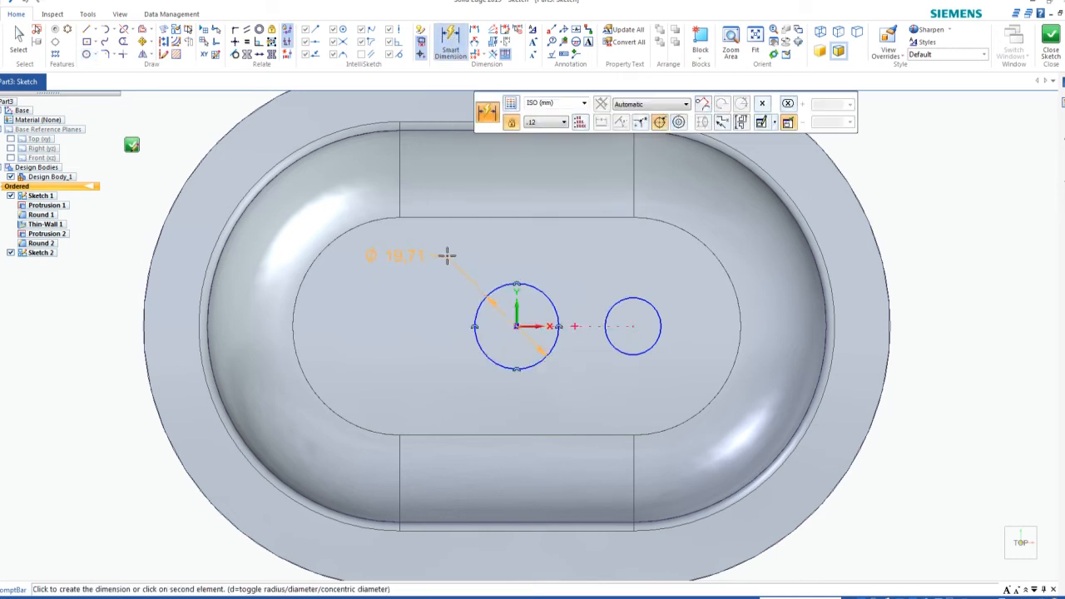
left_click(448, 255)
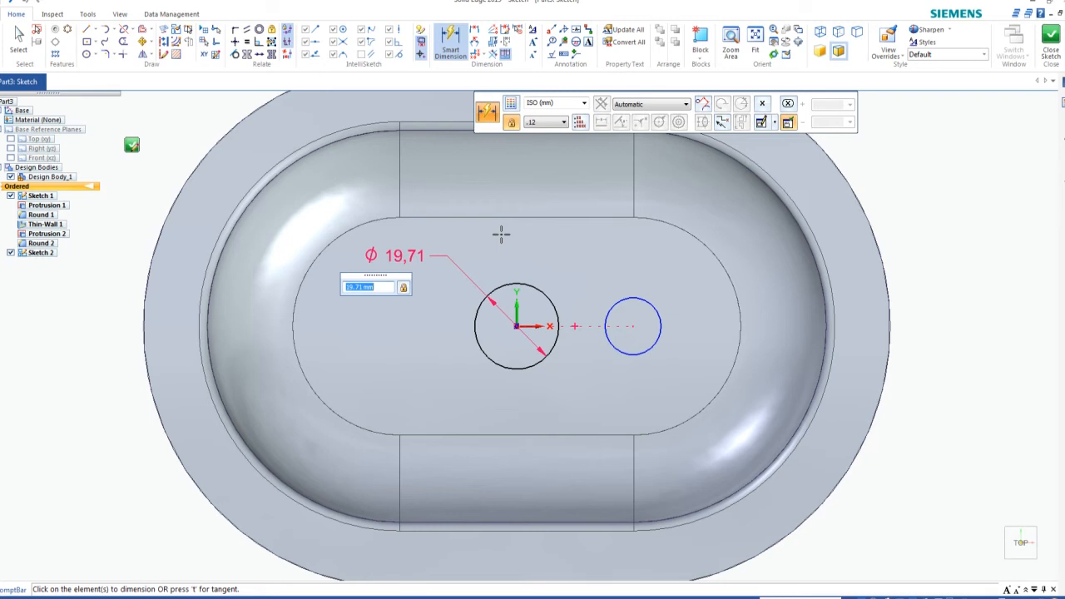
type("16")
key("Return")
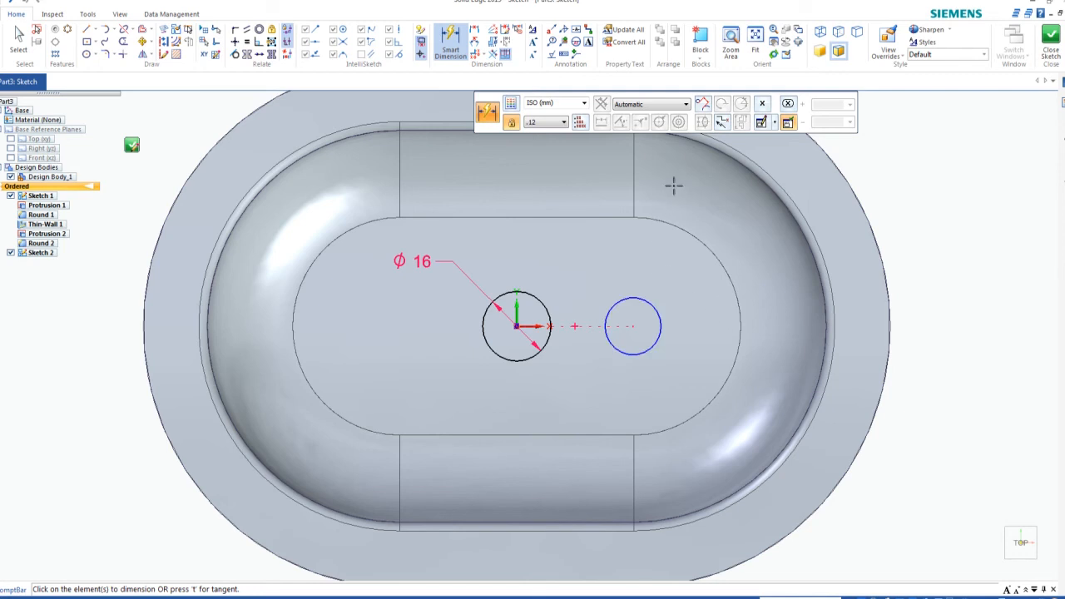
Dimension the offset circle's diameter, set it to 18 mm, and close the sketch.
left_click(649, 302)
left_click(678, 263)
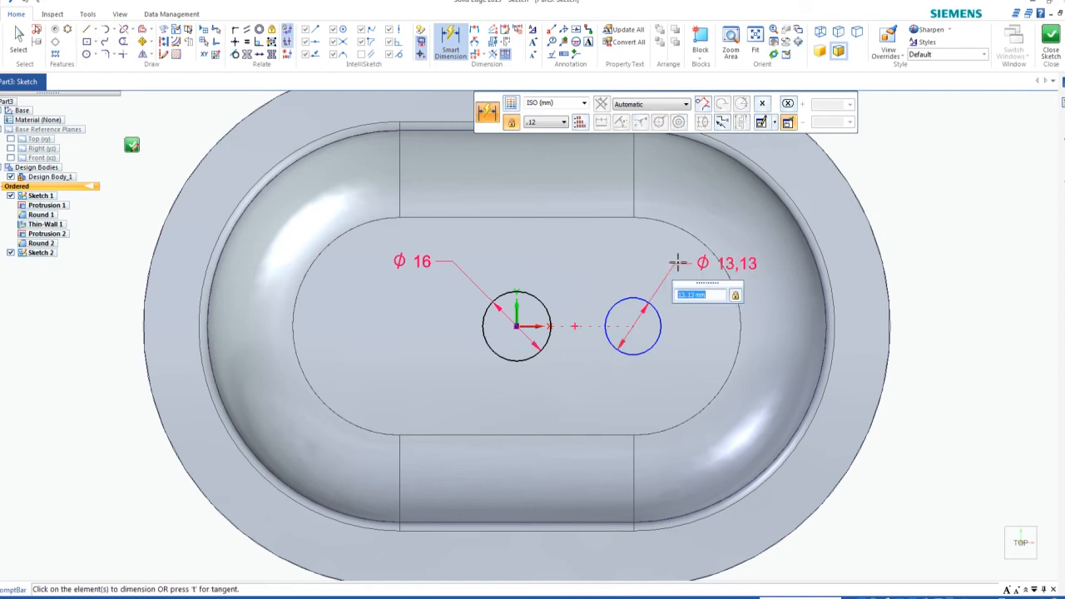
type("18")
key("Return")
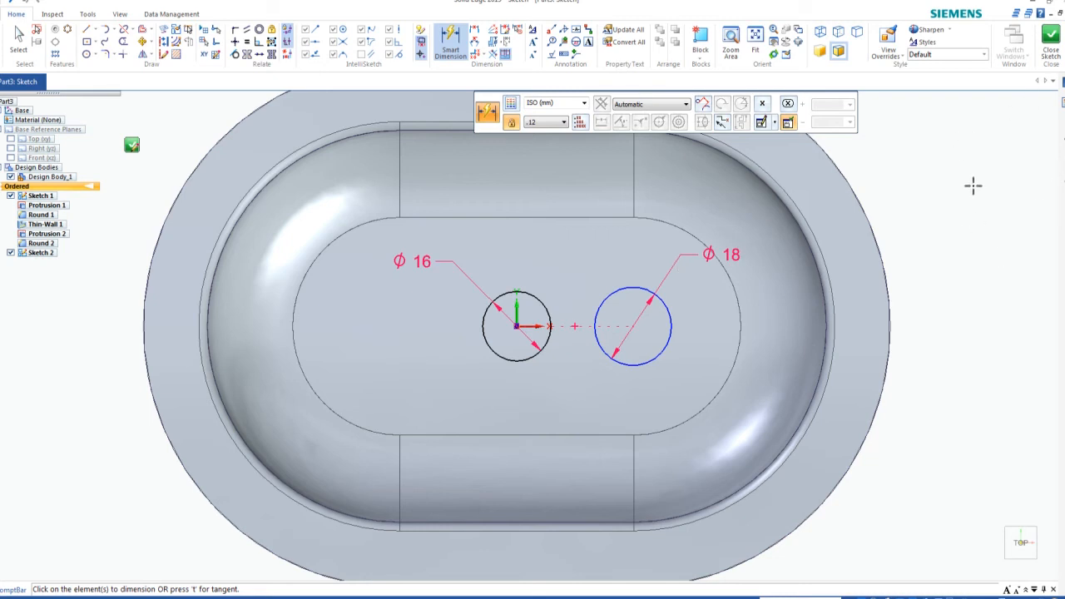
key("Escape")
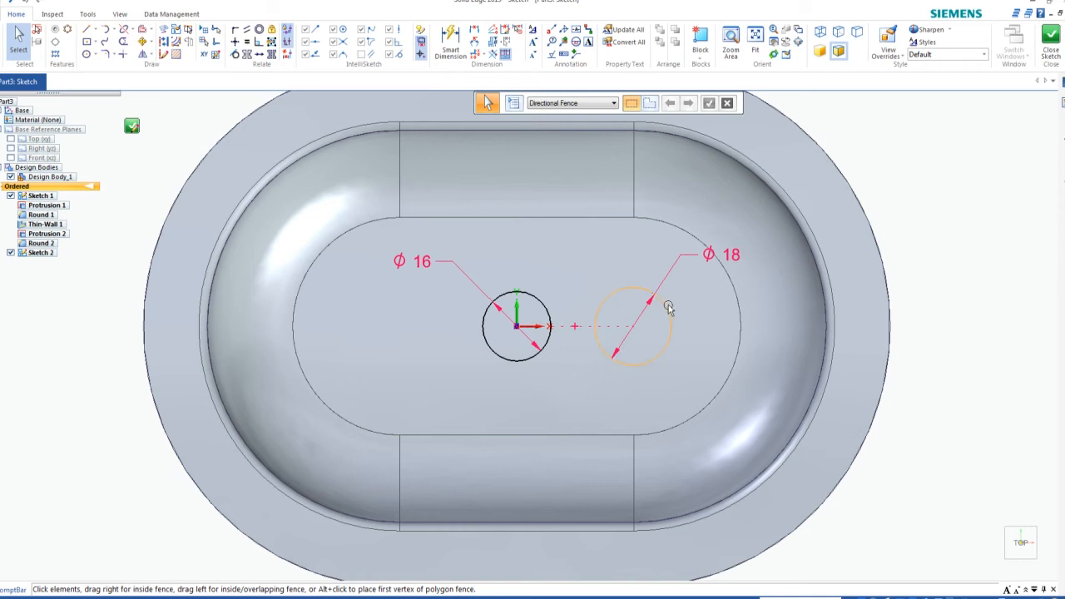
left_click(1051, 43)
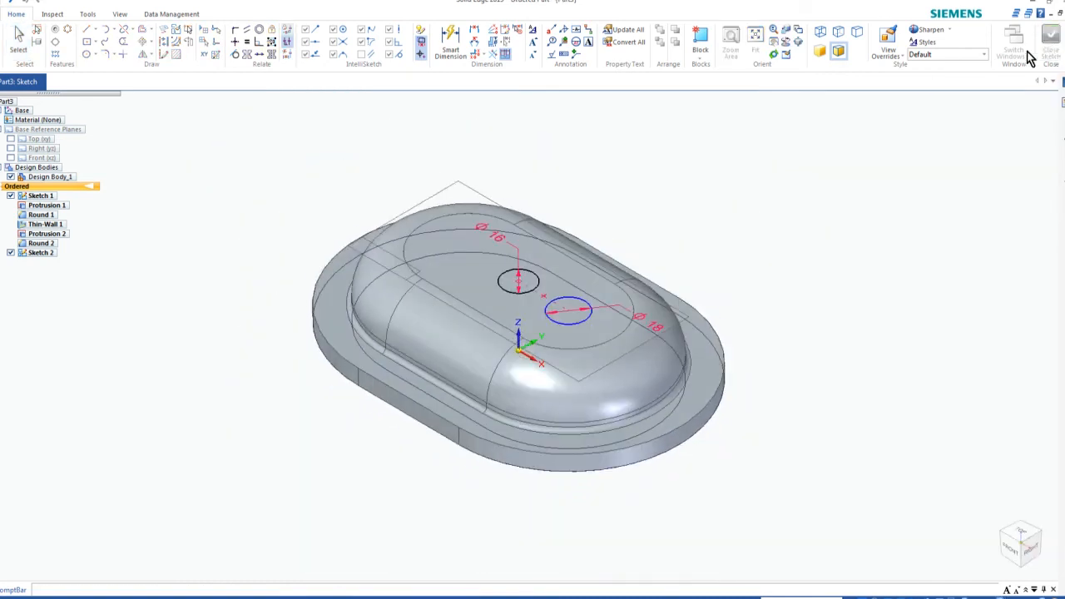
scroll(516, 266, "up", 3)
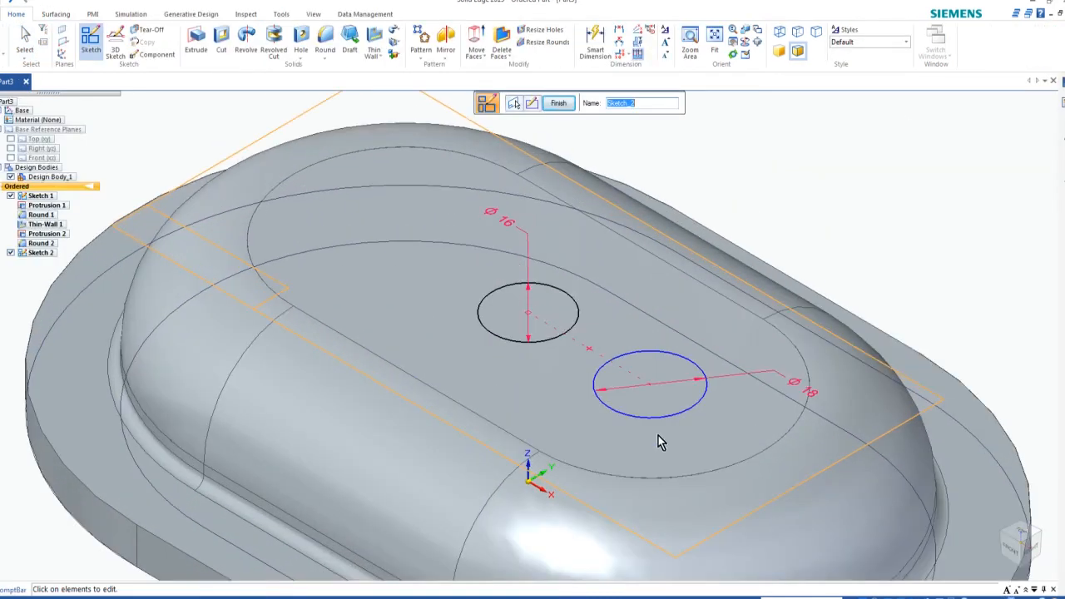
Finish the two-circle sketch and extrude the 16 mm circle at the origin 11 mm upward from the dome's flat top.
scroll(645, 400, "up", 2)
left_click(557, 102)
key("Escape")
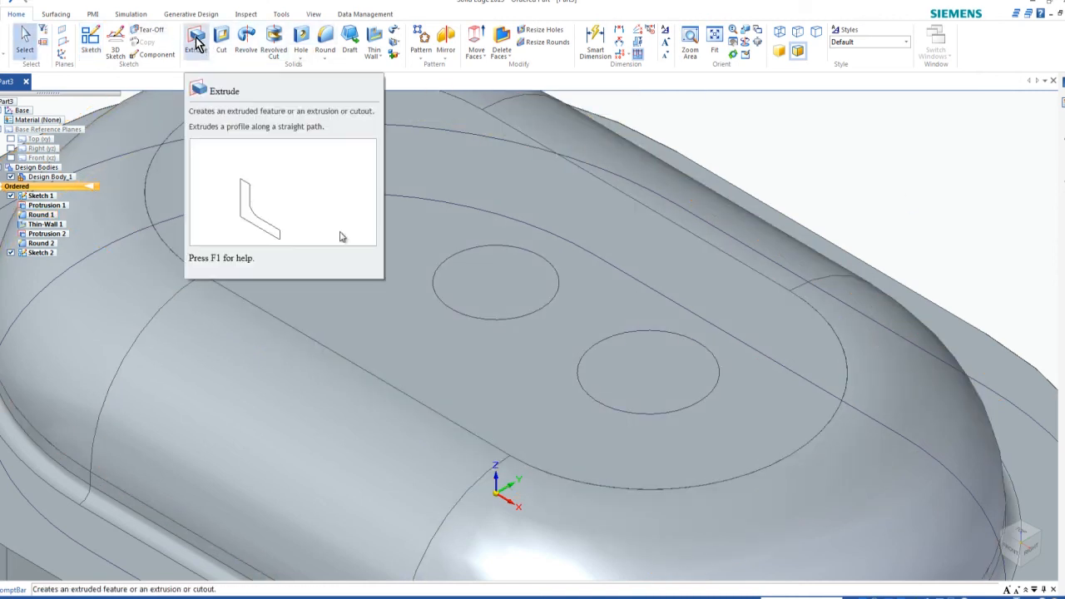
left_click(196, 40)
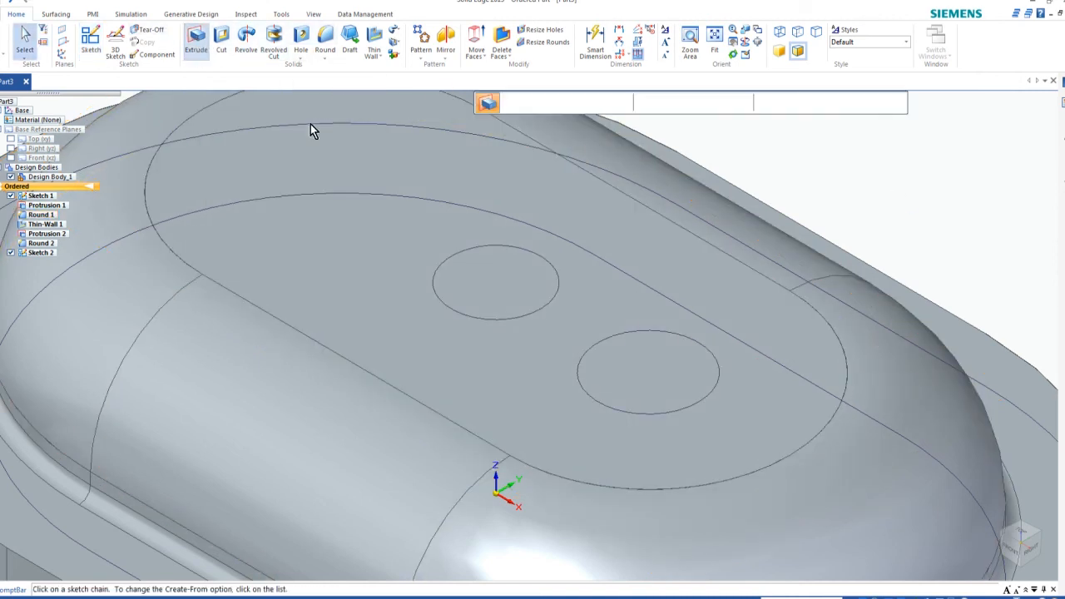
left_click(487, 245)
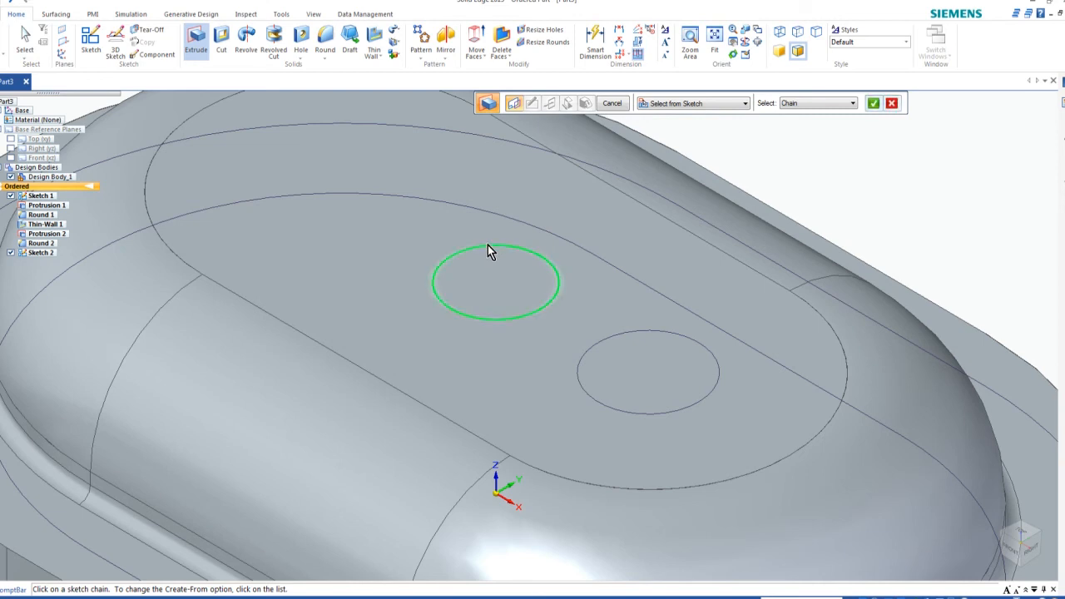
right_click(637, 215)
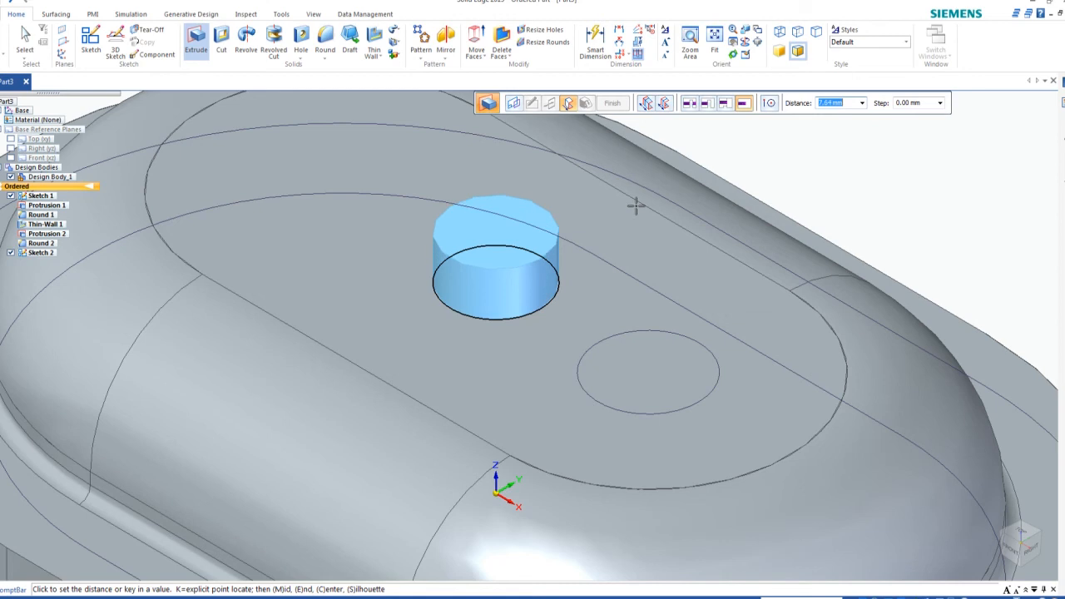
type("11")
key("Return")
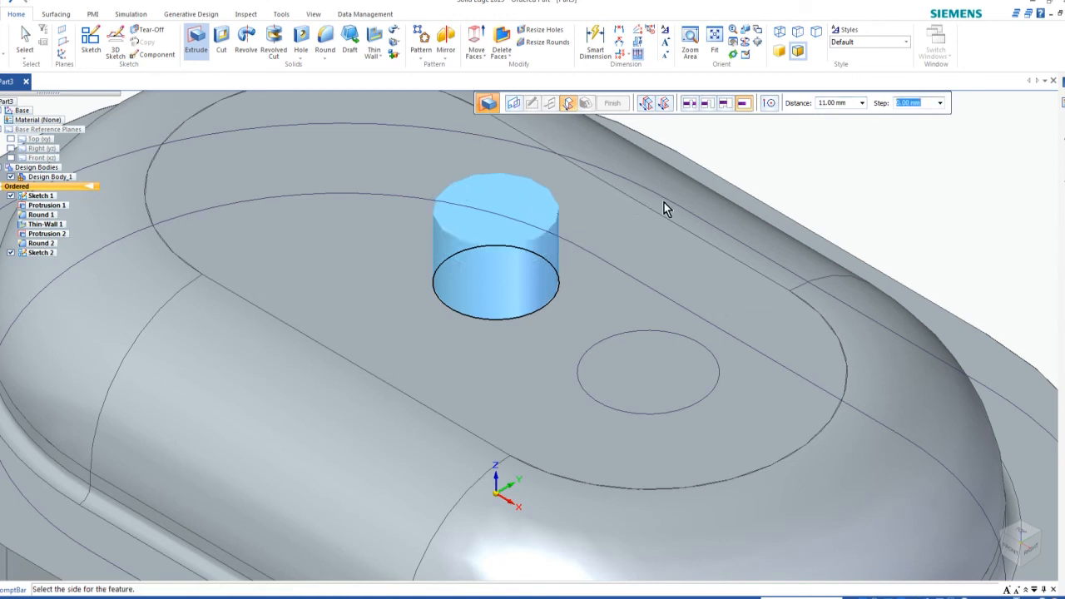
left_click(766, 181)
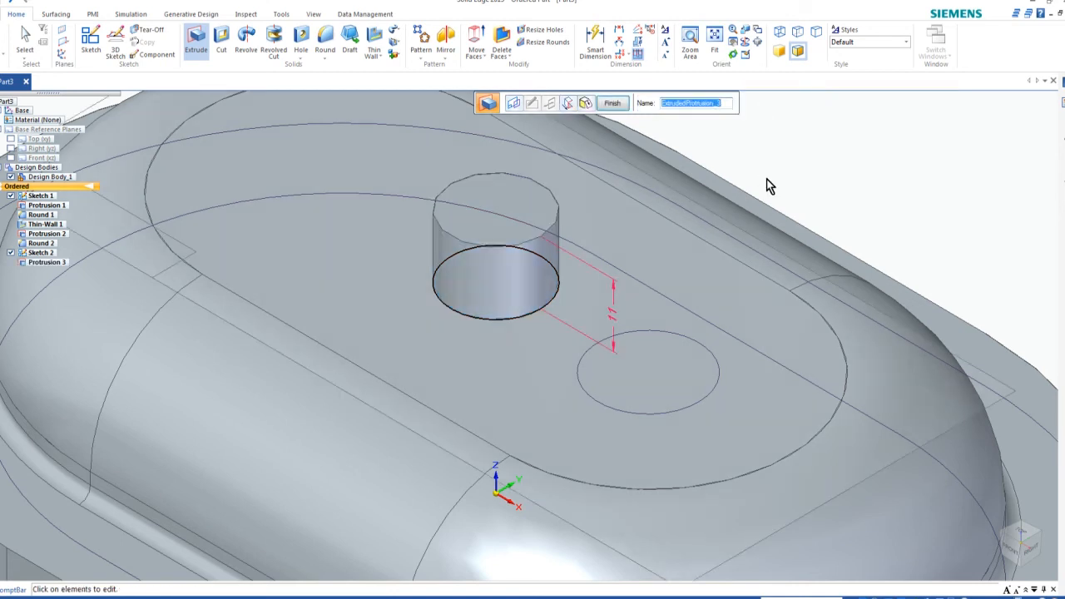
left_click(612, 103)
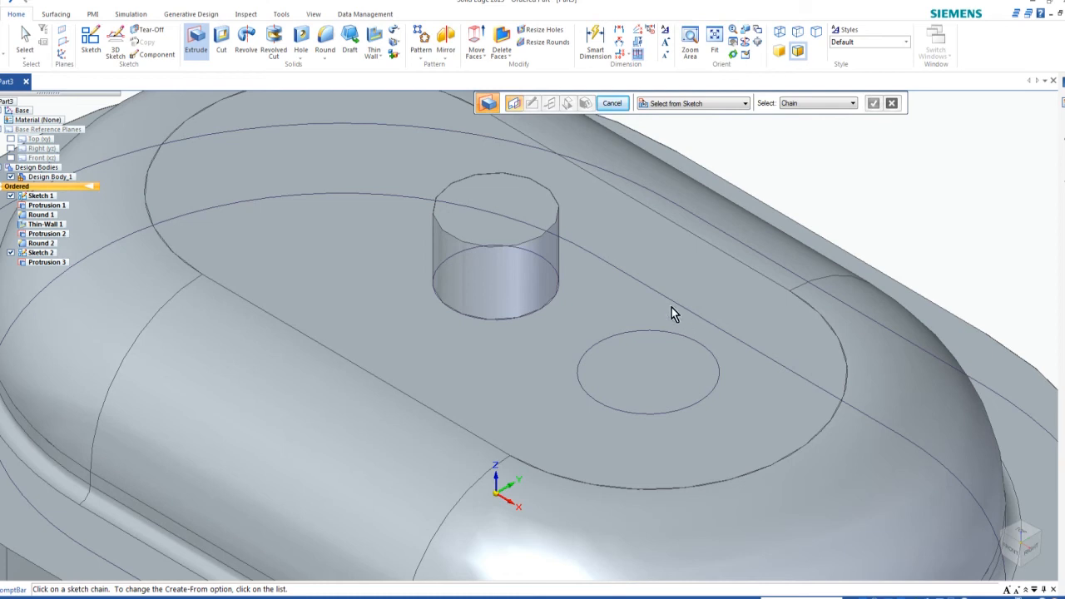
Extrude the offset 18 mm circle 4 mm upward from the dome's flat top and end the Extrude command.
left_click(639, 335)
left_click(874, 103)
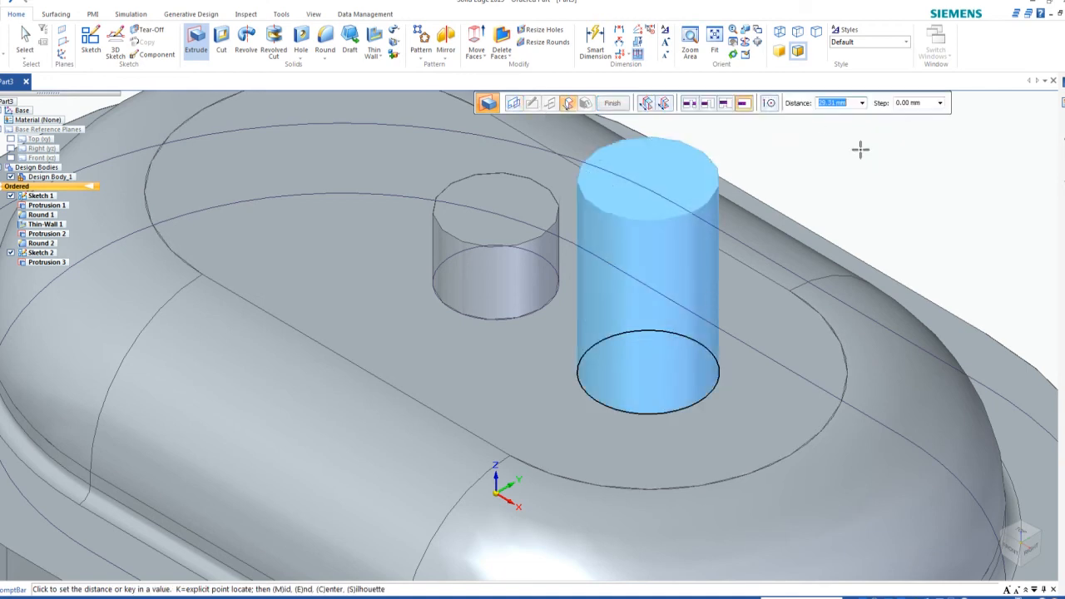
type("4")
key("Tab")
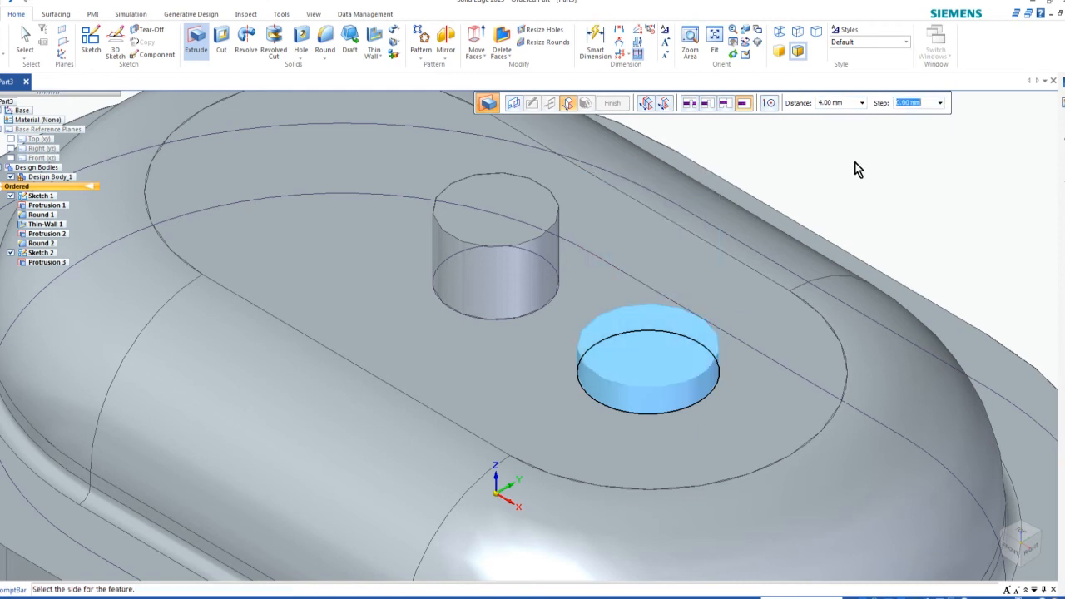
left_click(845, 177)
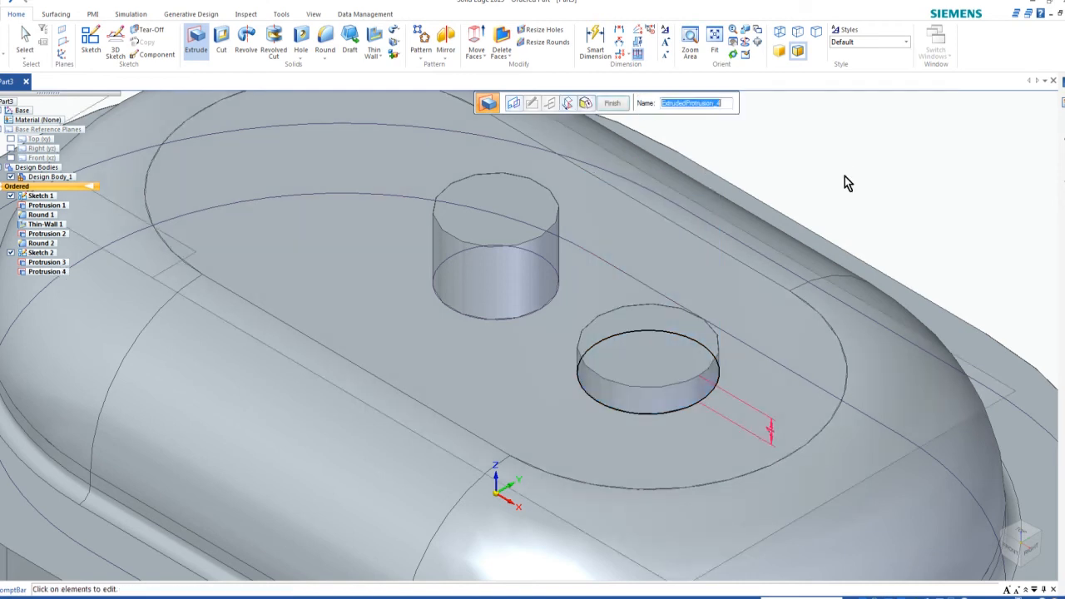
left_click(612, 103)
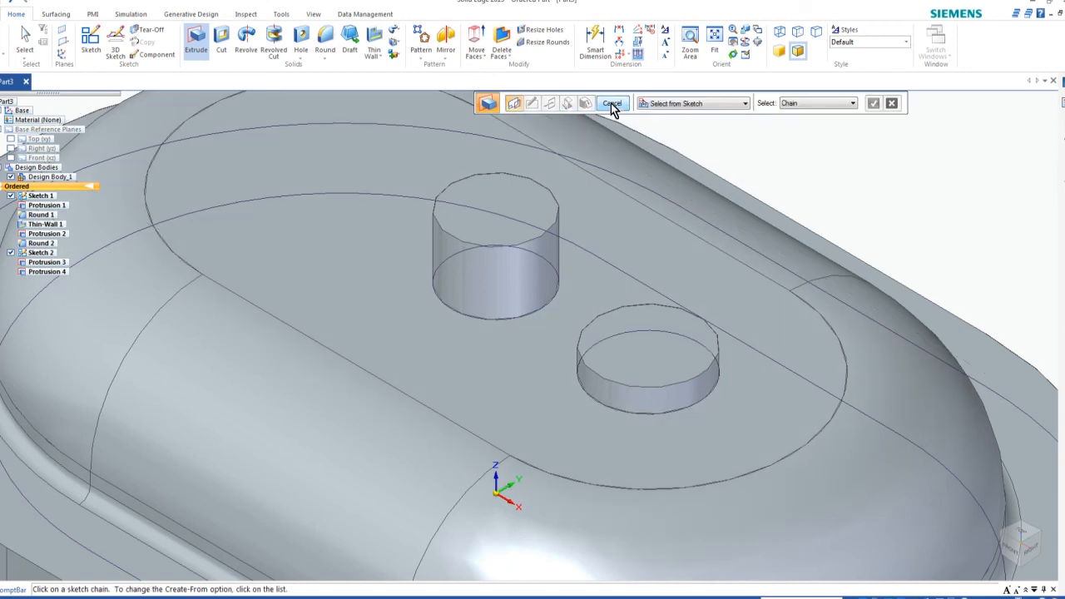
left_click(612, 103)
key("ctrl+f")
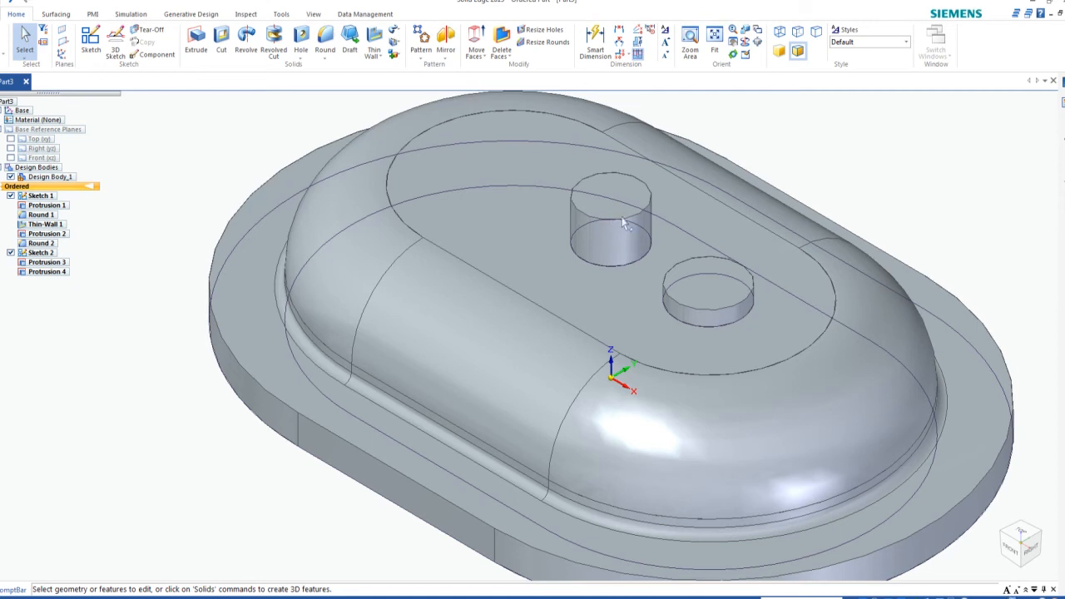
Extrude the 16 mm circle 15.5 mm from its sketch plane down into the dome's hollow underside.
scroll(619, 225, "up", 3)
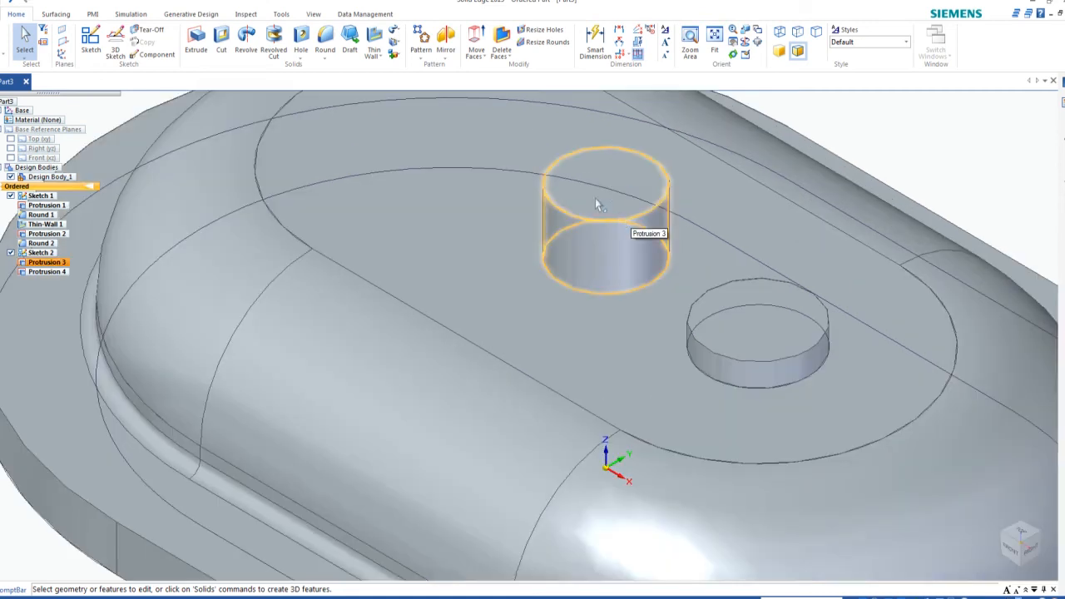
left_click(609, 290)
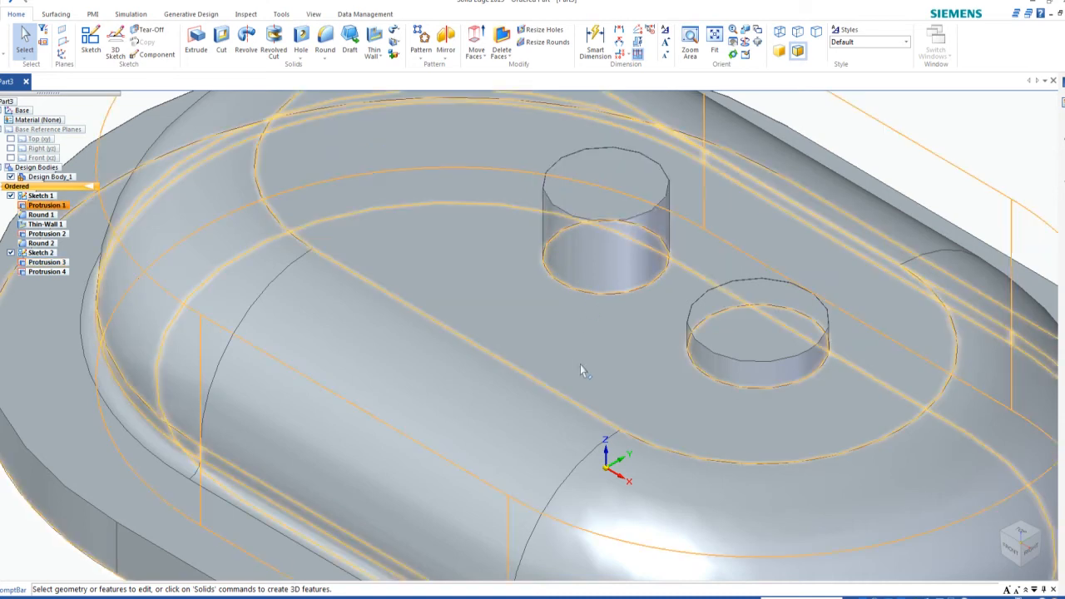
left_click(1008, 556)
middle_click_drag(631, 196, 498, 154)
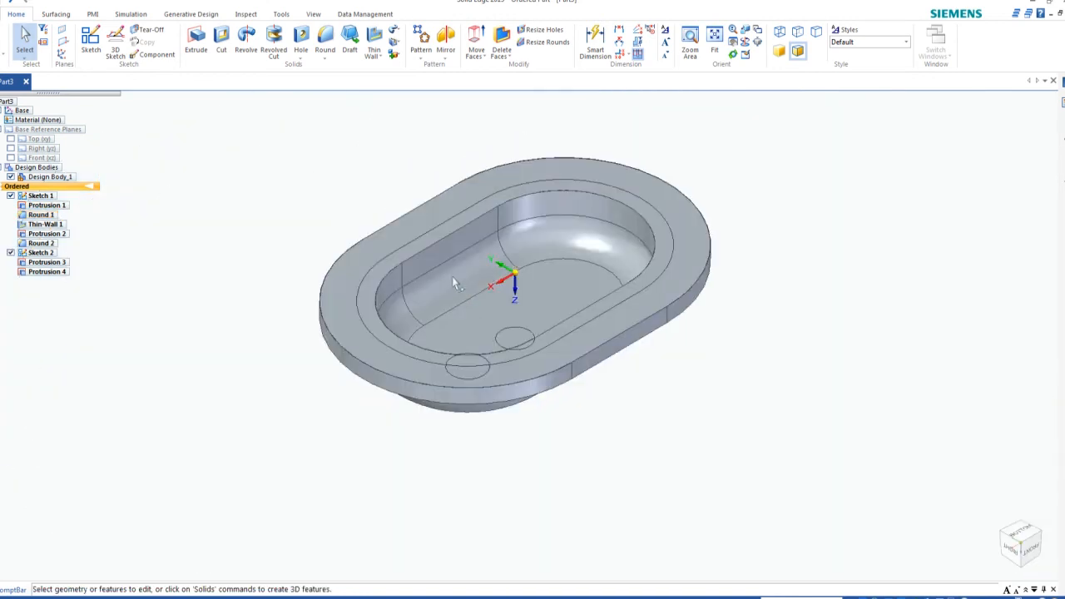
scroll(529, 324, "up", 5)
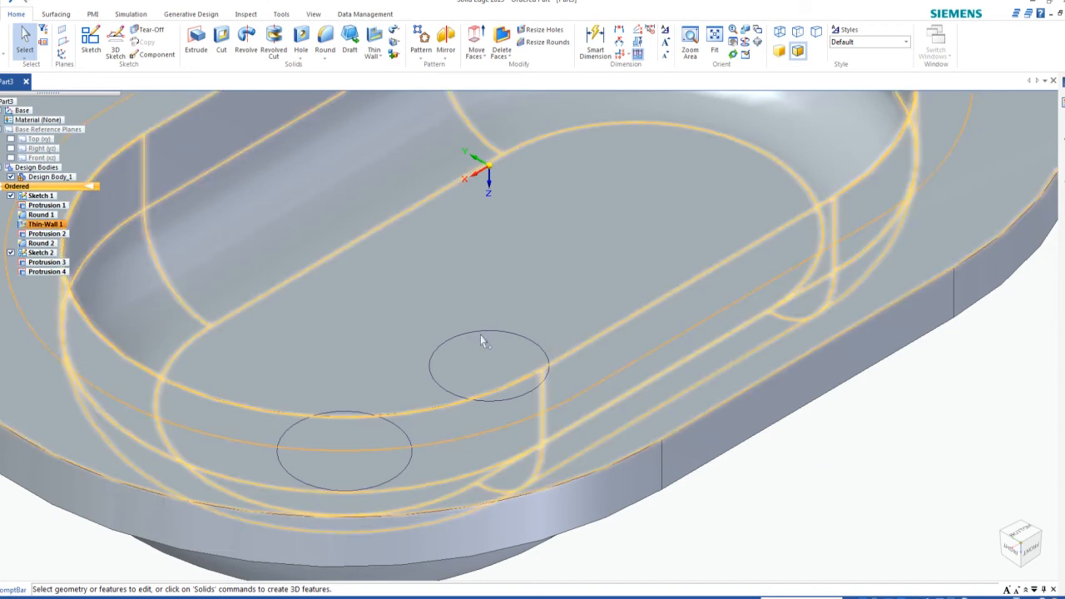
scroll(432, 222, "up", 2)
scroll(403, 194, "up", 1)
left_click(197, 41)
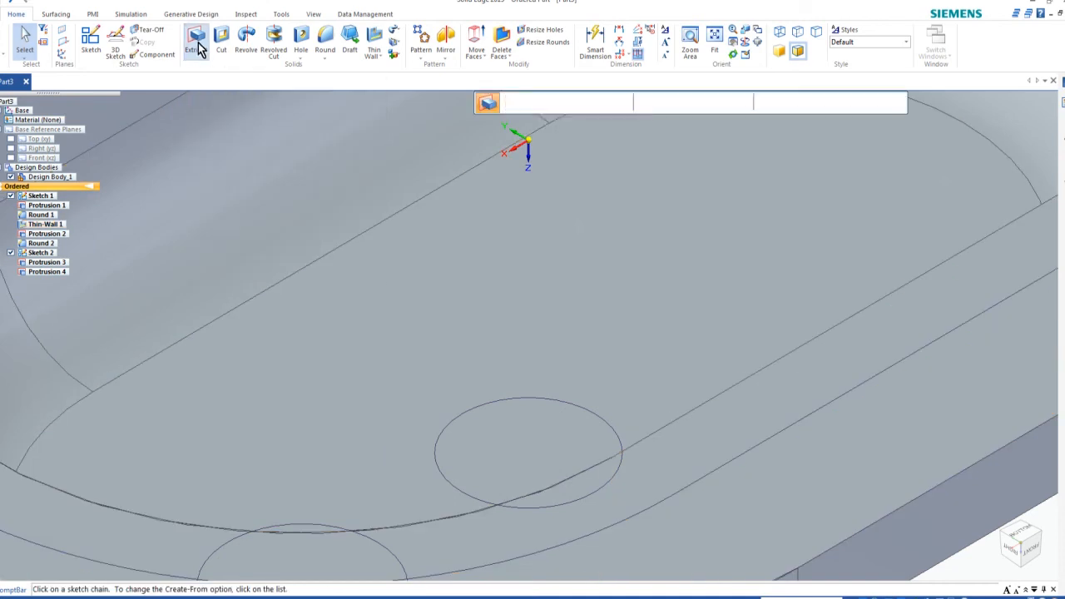
left_click(520, 399)
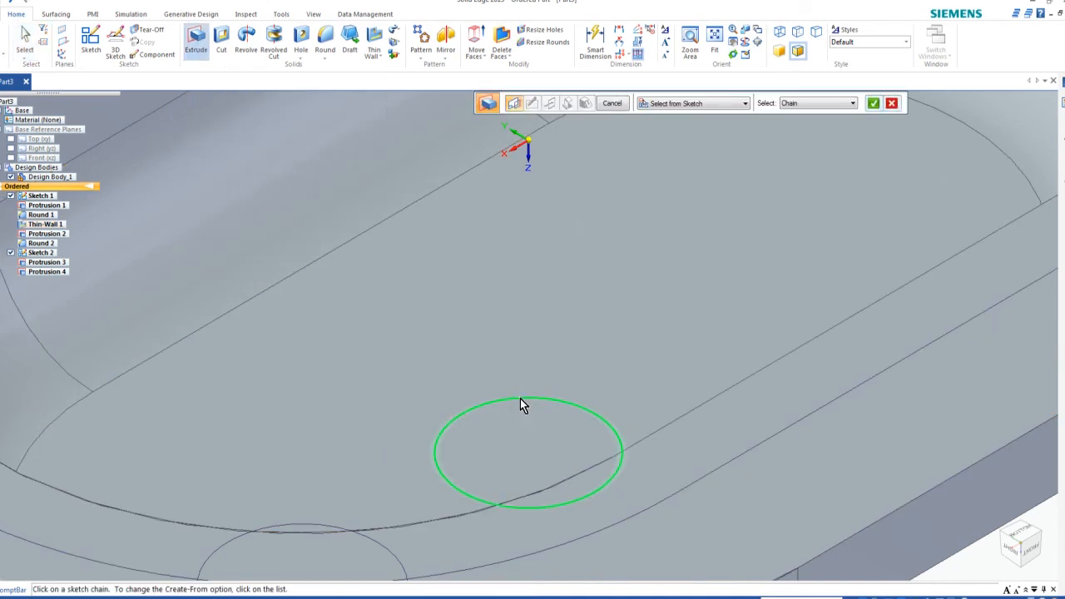
left_click(874, 103)
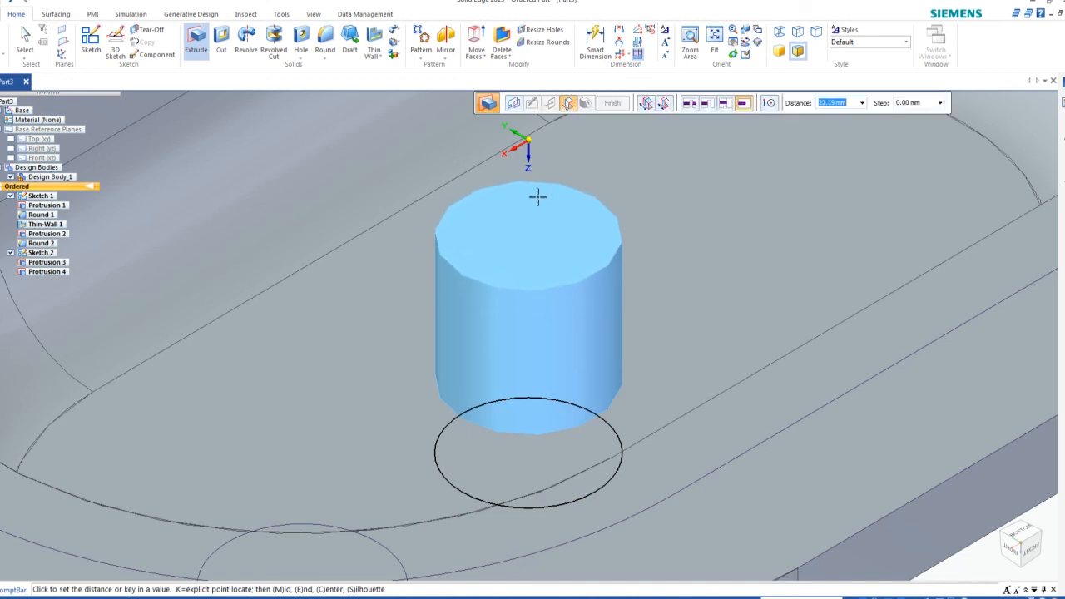
type("15.5")
key("Tab")
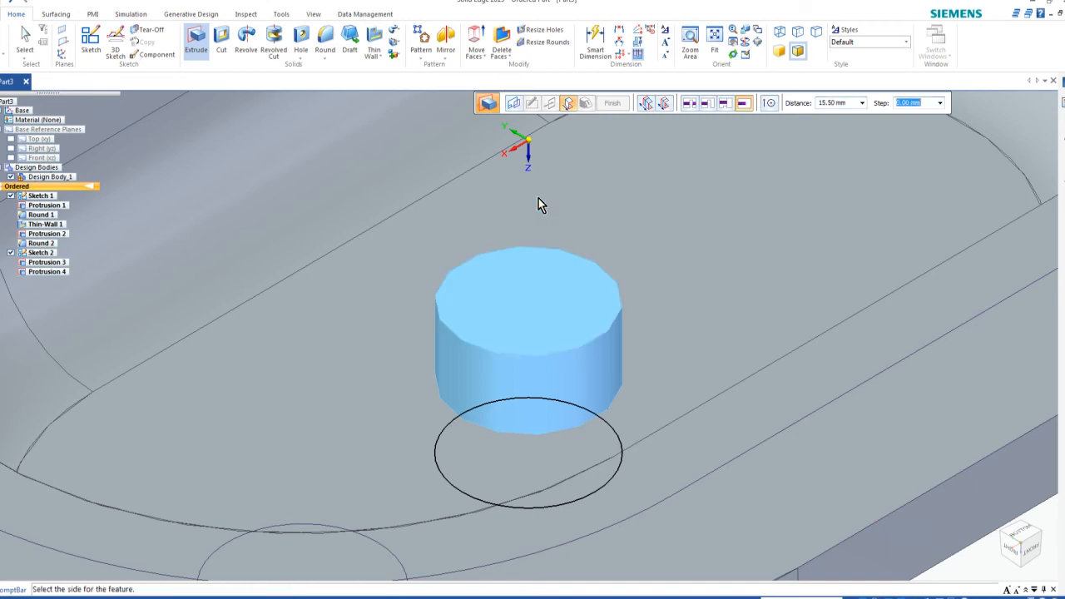
left_click(539, 198)
left_click(611, 107)
left_click(621, 107)
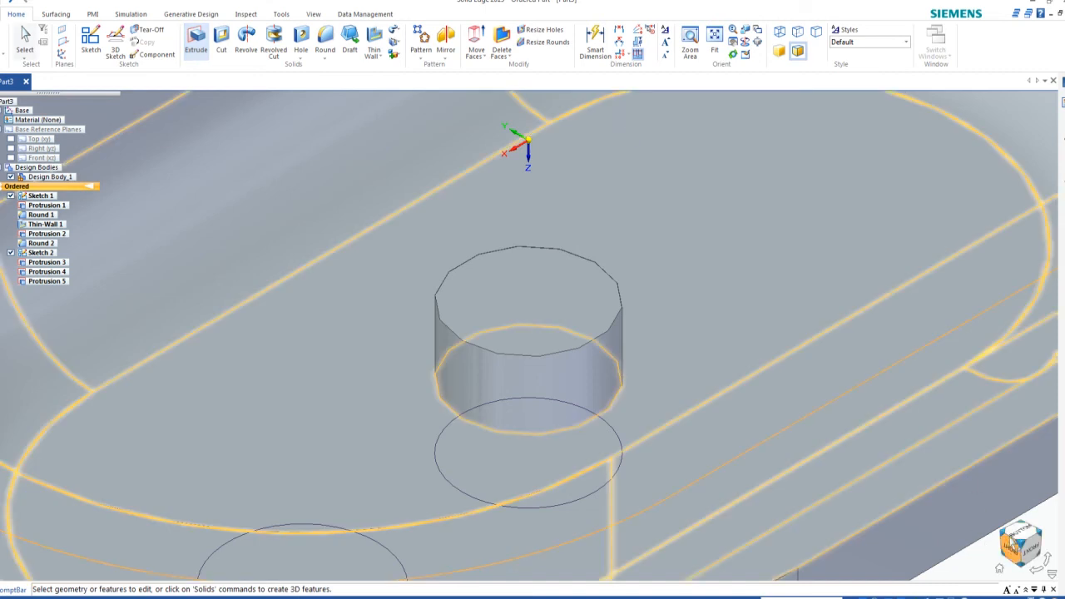
Inspect the bosses inside and outside the dome from the front in wireframe, and restore the shaded isometric view.
left_click(1000, 569)
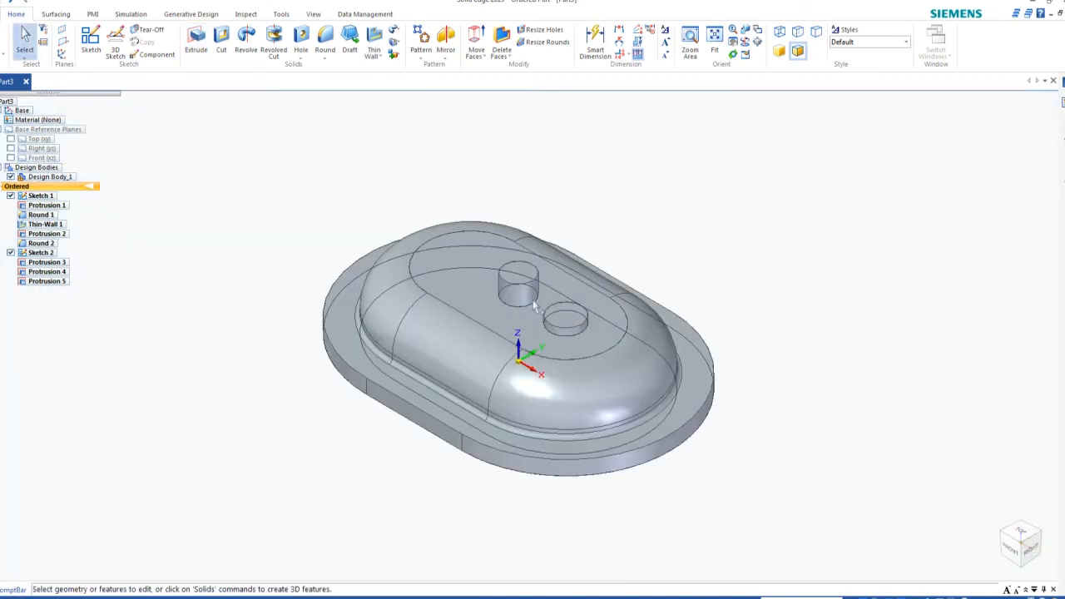
left_click(1013, 552)
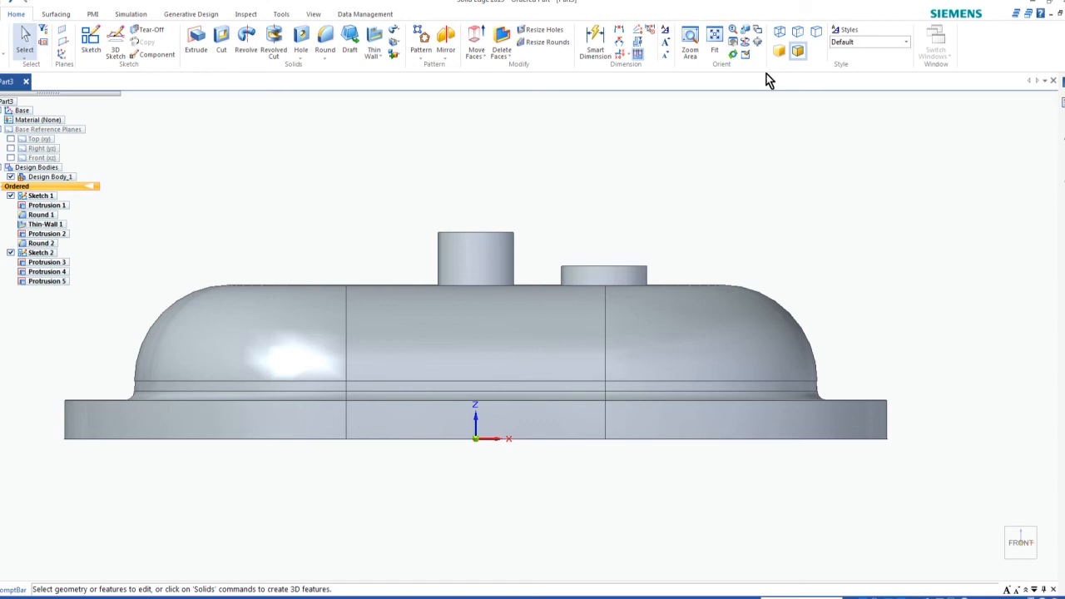
left_click(781, 33)
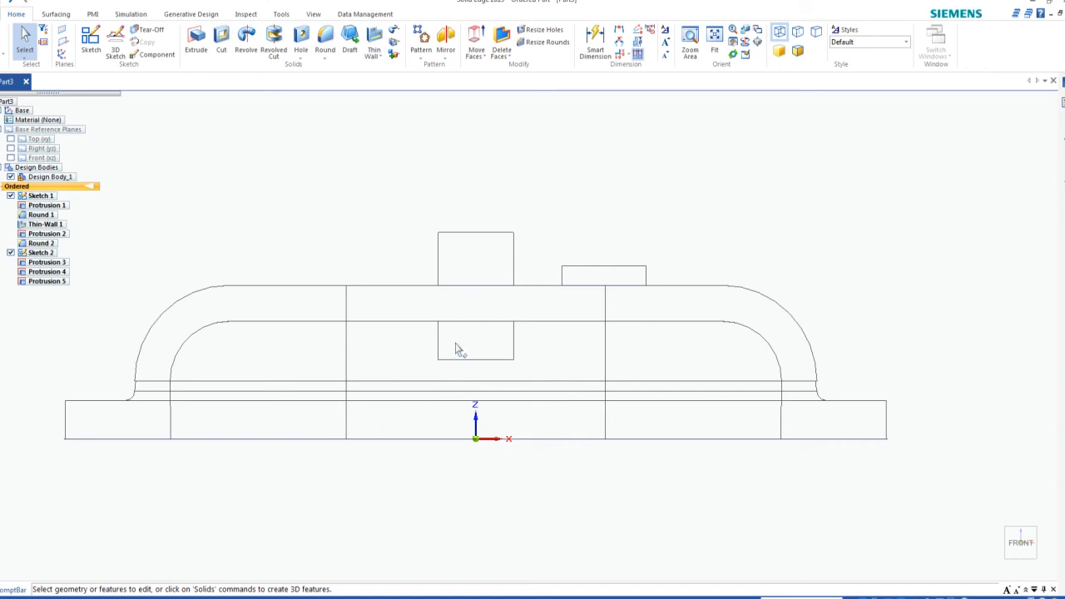
left_click(799, 55)
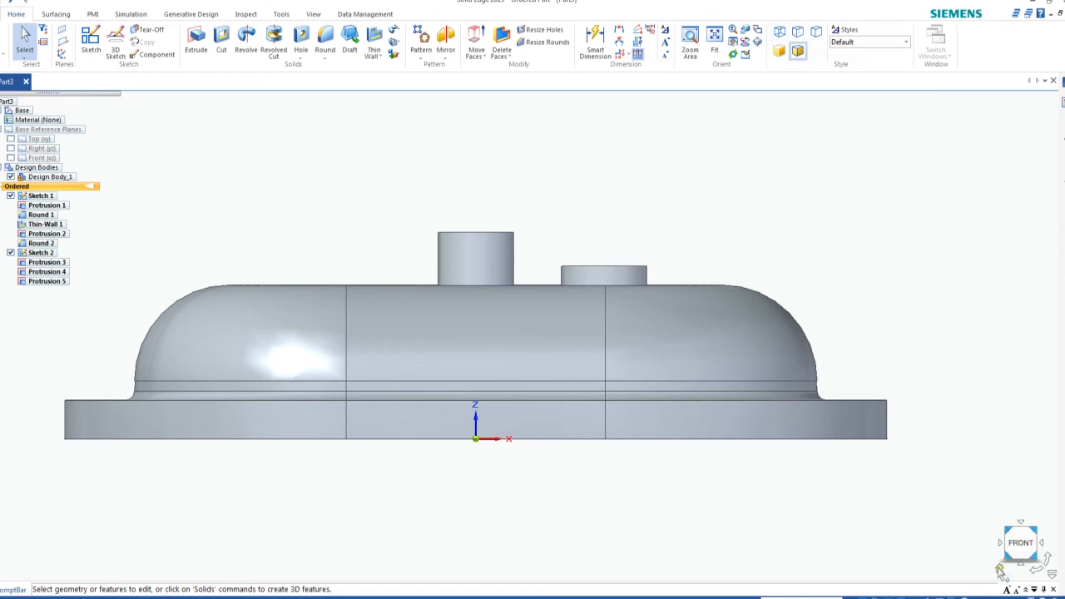
left_click(1002, 571)
Start a sketch on the top face of the taller boss and draw a 30 mm diameter circle centred at the origin.
scroll(517, 266, "up", 5)
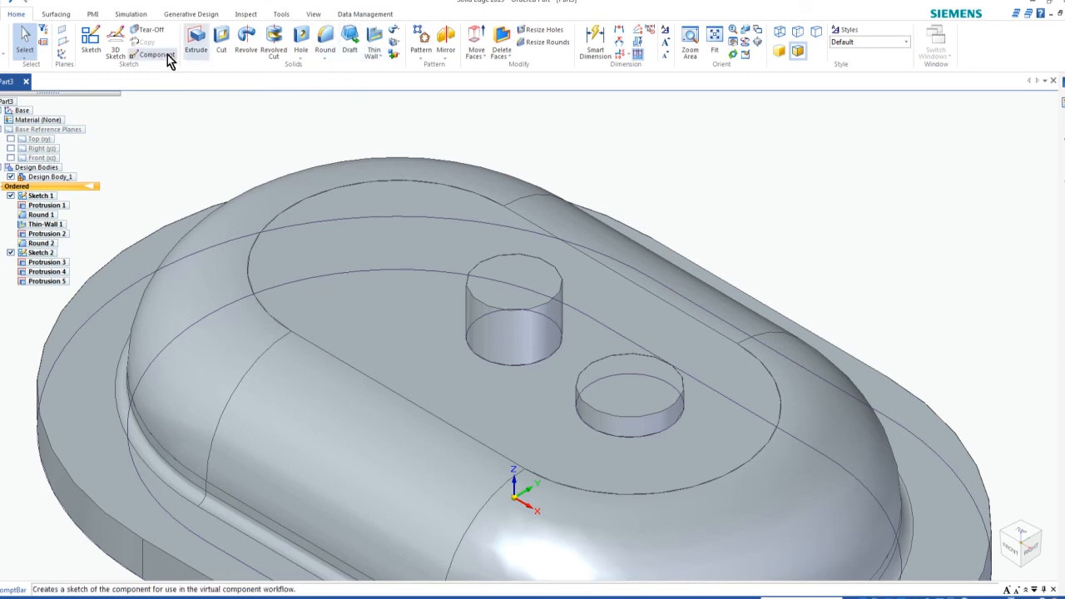
left_click(90, 42)
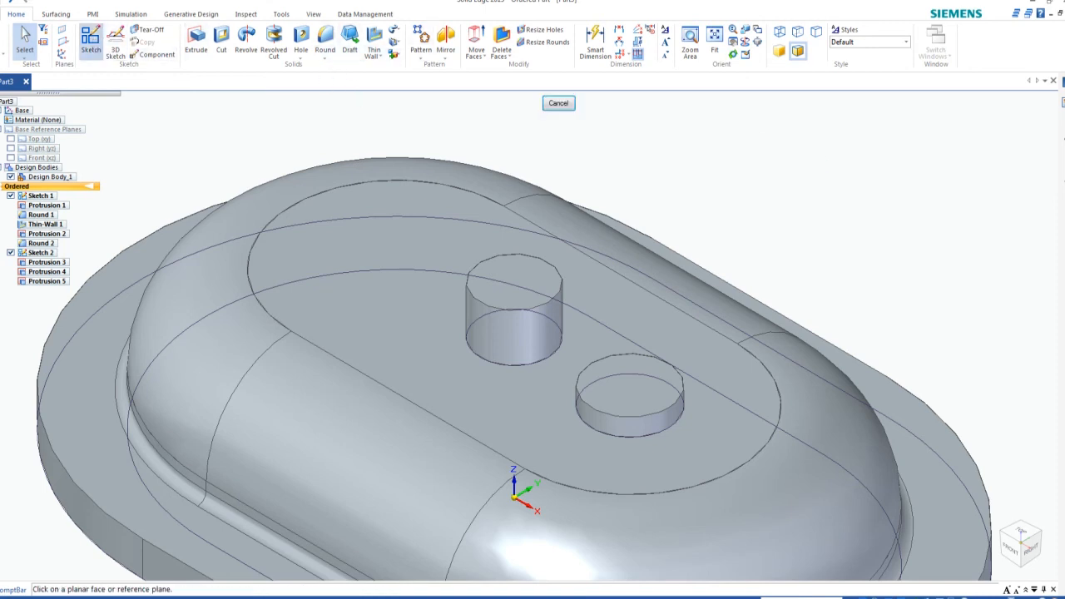
left_click(506, 272)
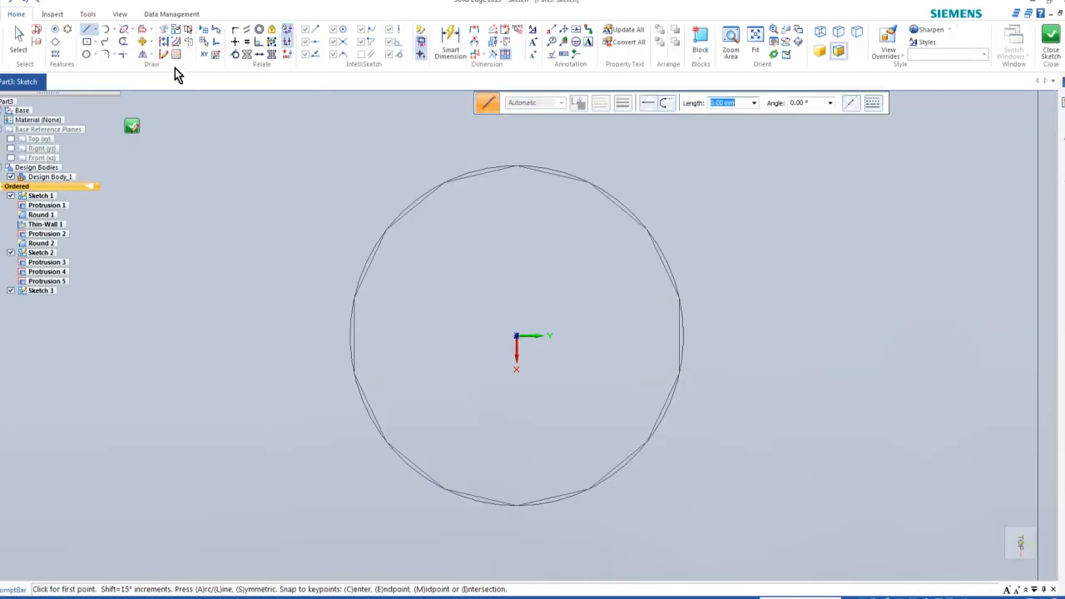
left_click(87, 54)
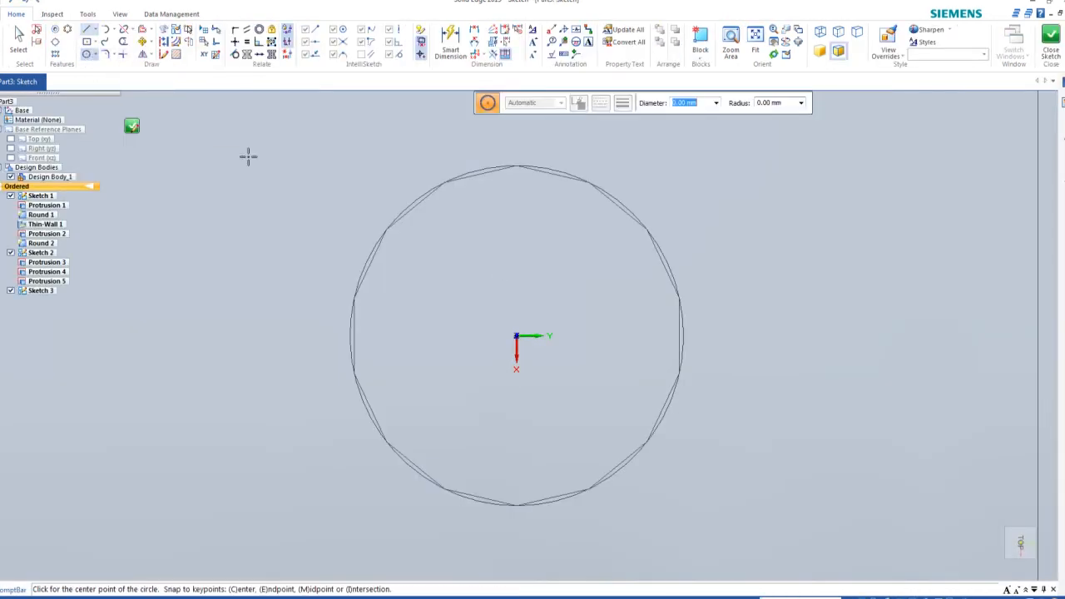
left_click(517, 336)
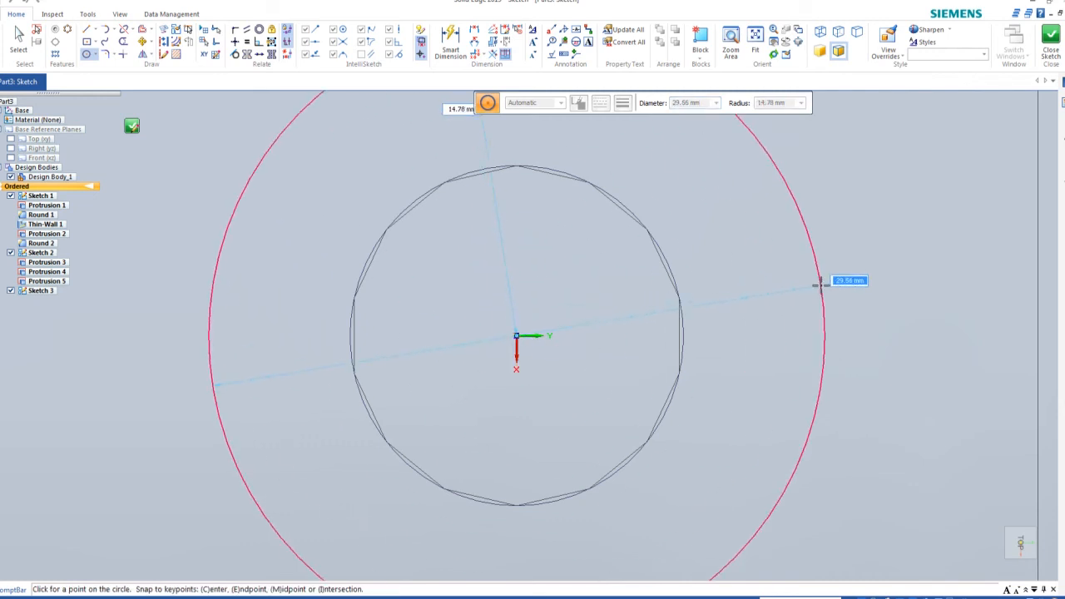
type("30")
key("Return")
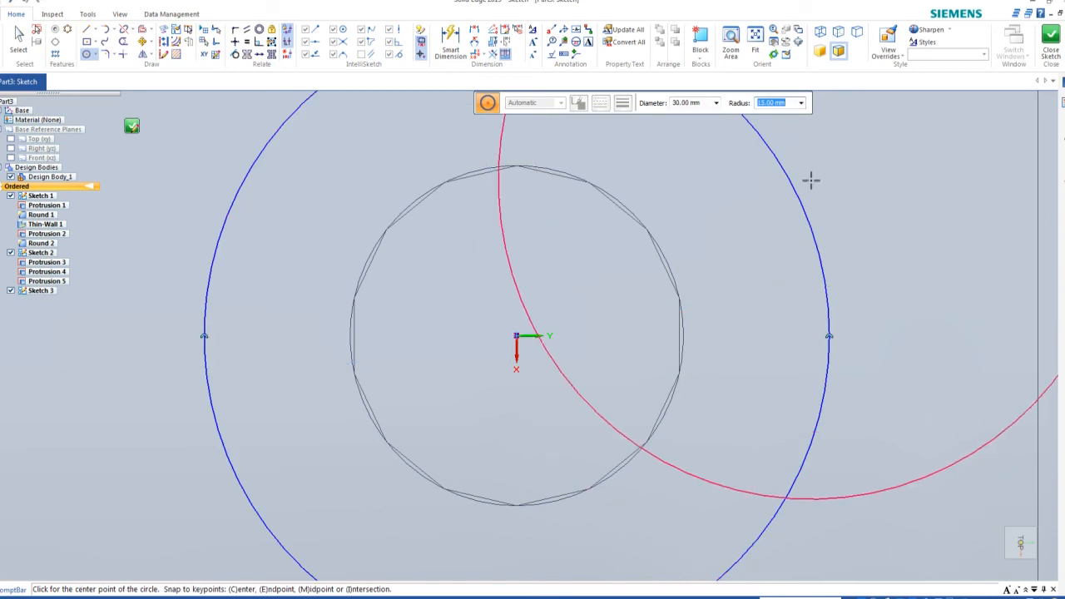
key("Escape")
Add a 30 mm diameter dimension to the new circle above the taller boss, and finish the sketch.
mouse_move(1027, 489)
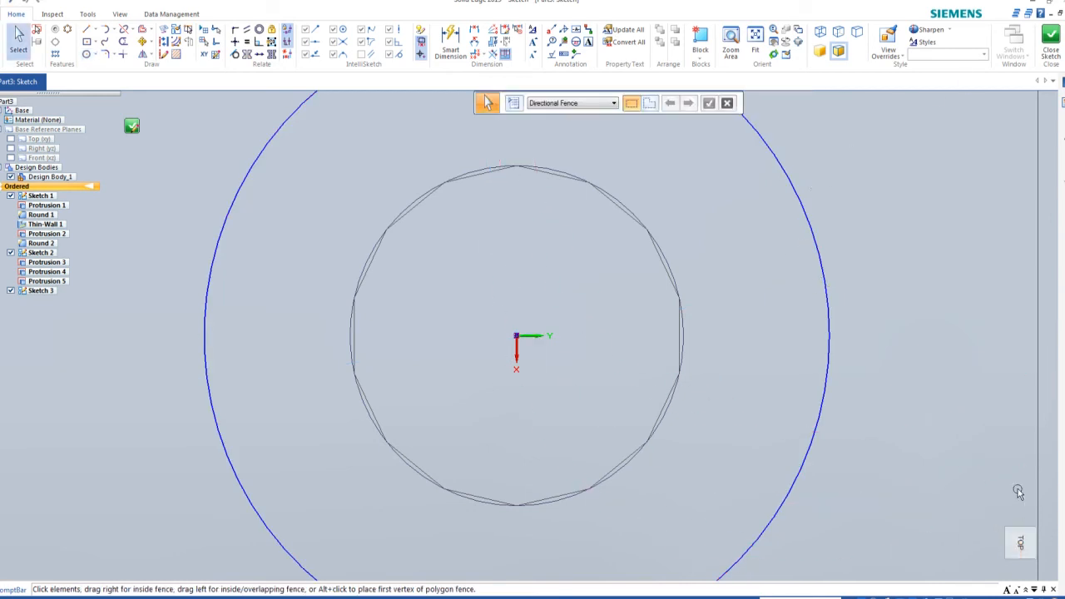
left_click(1000, 571)
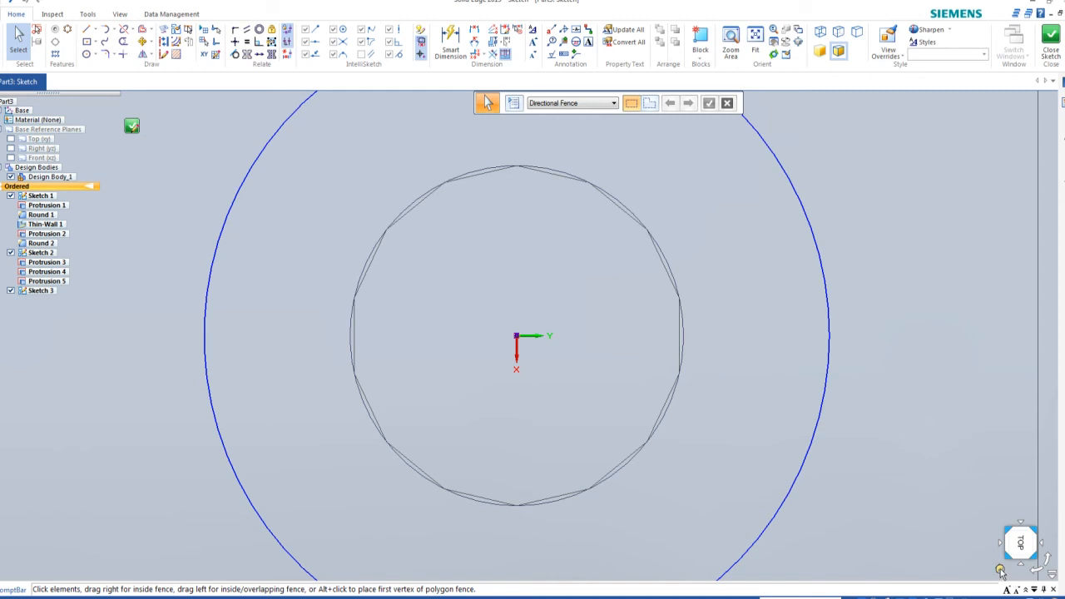
scroll(523, 270, "up", 3)
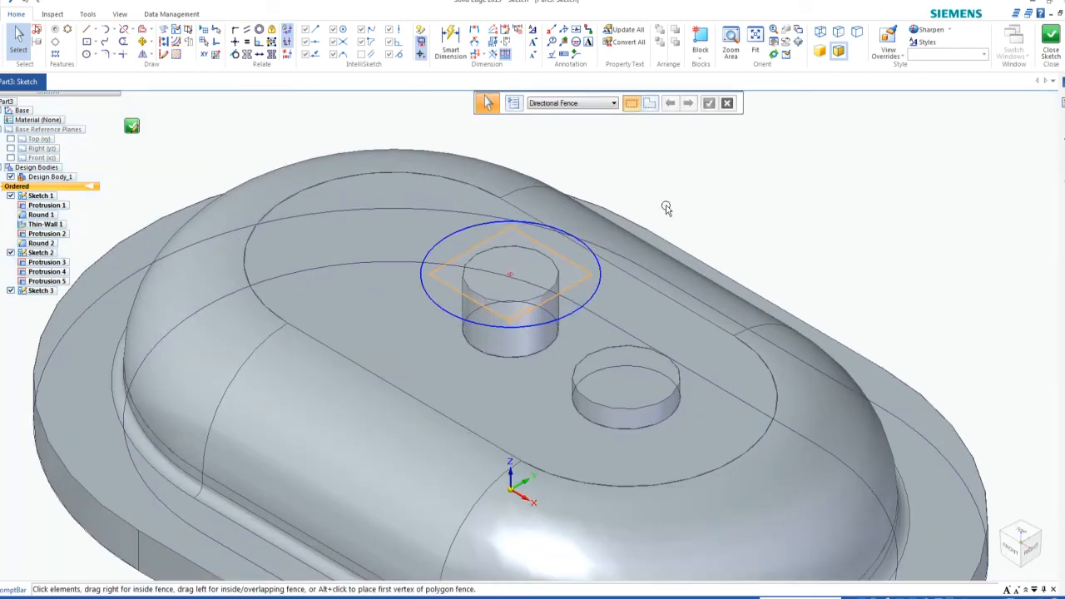
left_click(449, 39)
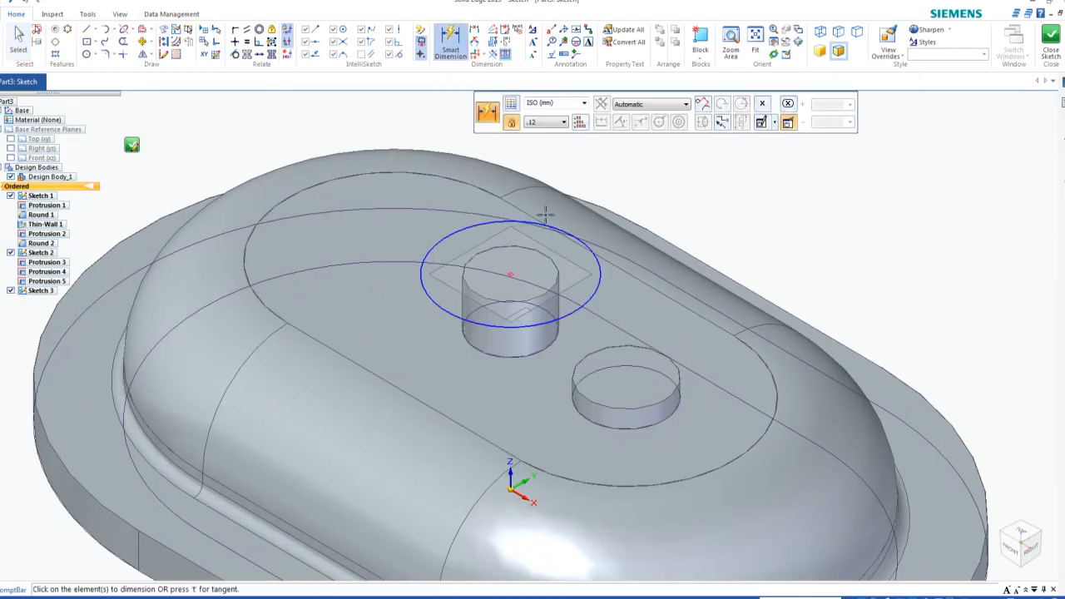
left_click(550, 225)
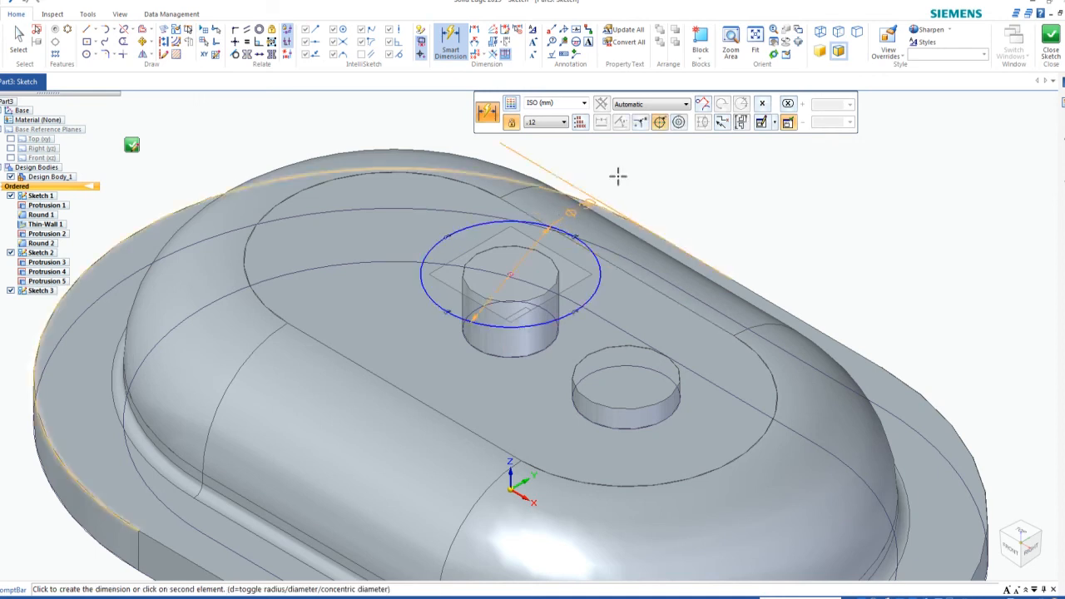
left_click(666, 209)
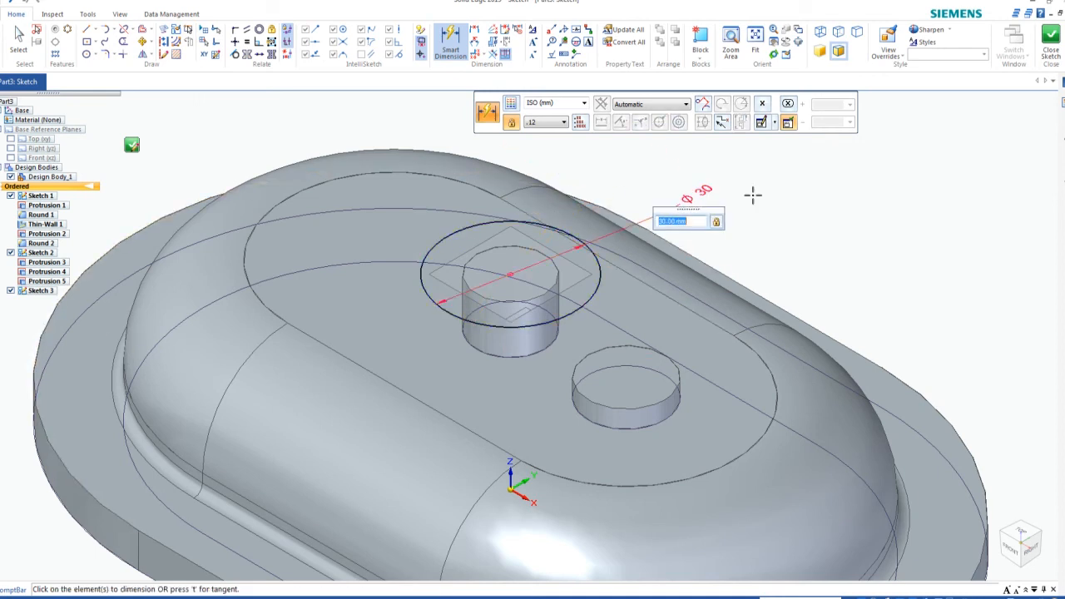
key("Return")
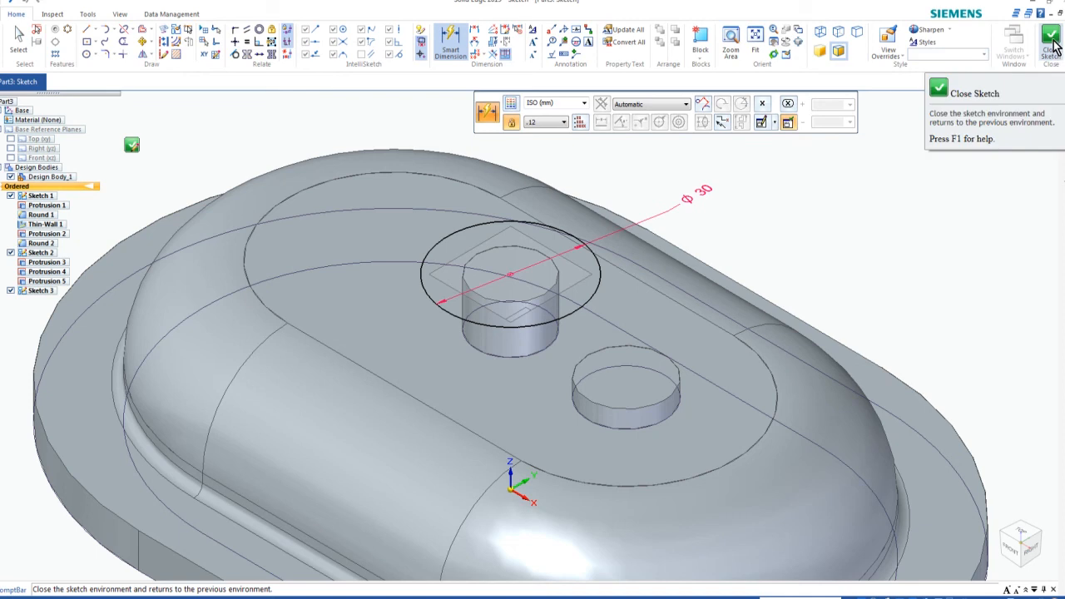
left_click(1052, 46)
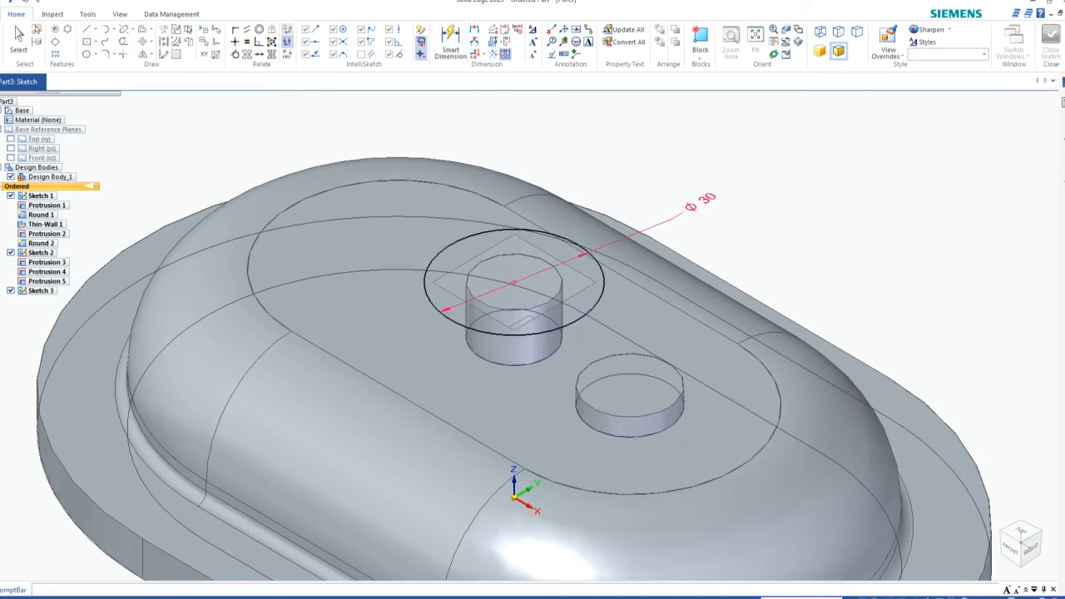
left_click(568, 105)
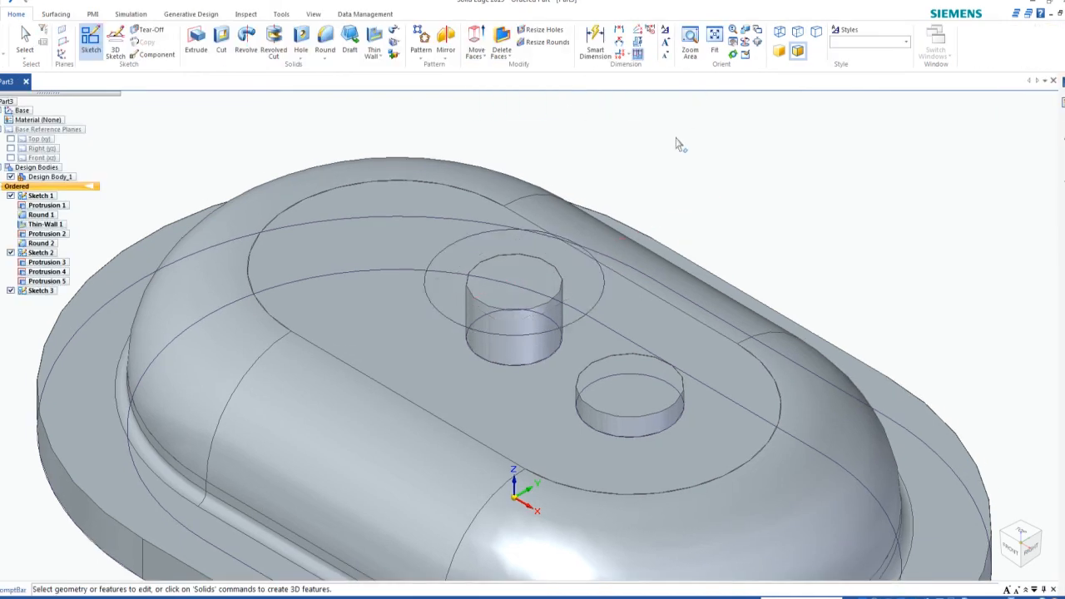
Extrude the 30 mm circle 5 mm upward from the top of the taller boss and end the Extrude command.
left_click(203, 49)
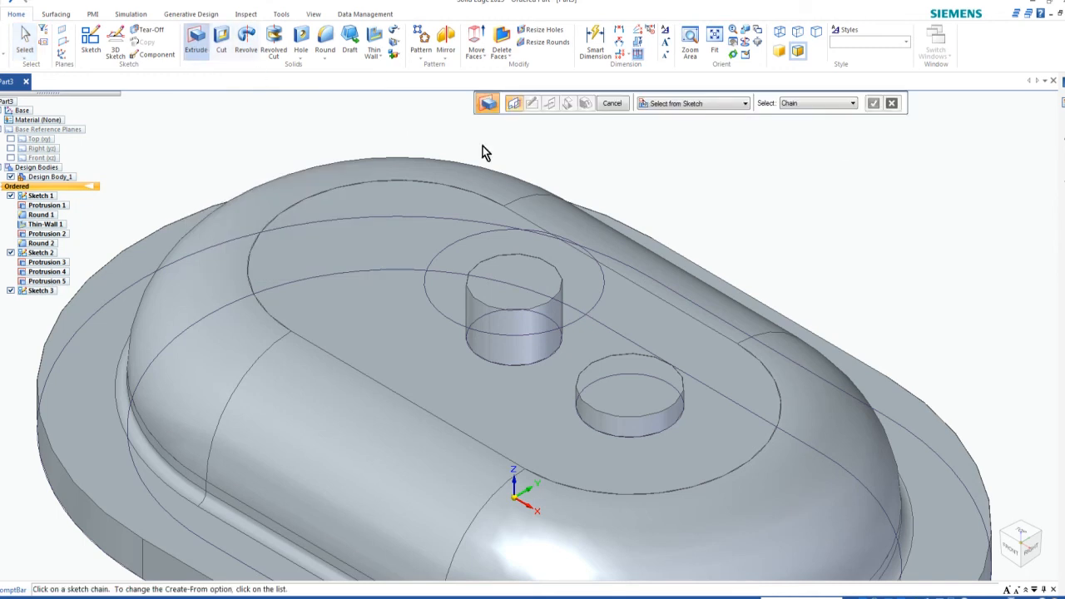
left_click(491, 233)
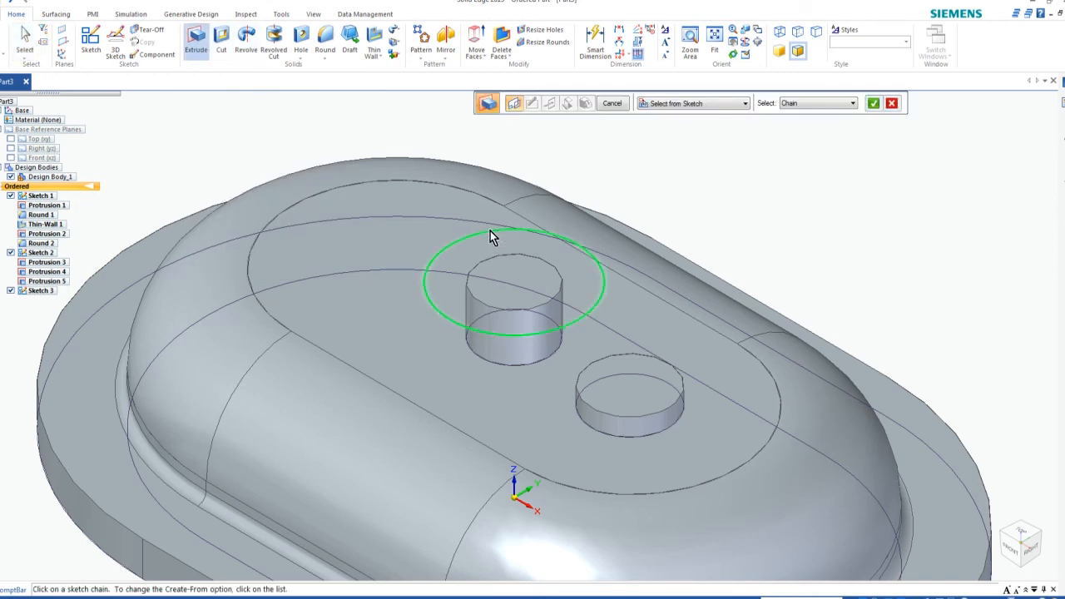
left_click(873, 103)
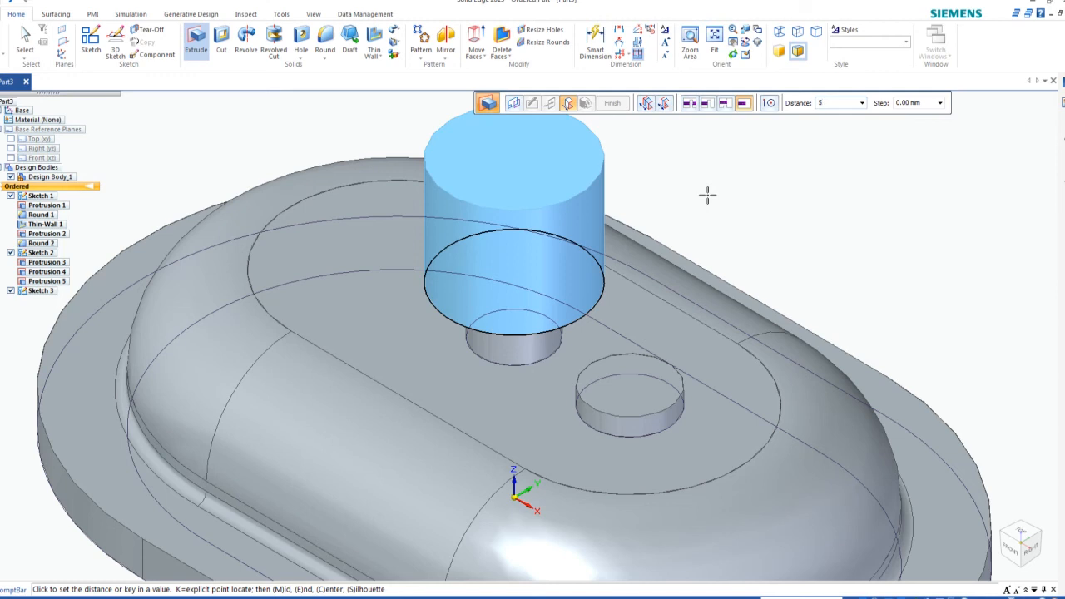
key("Return")
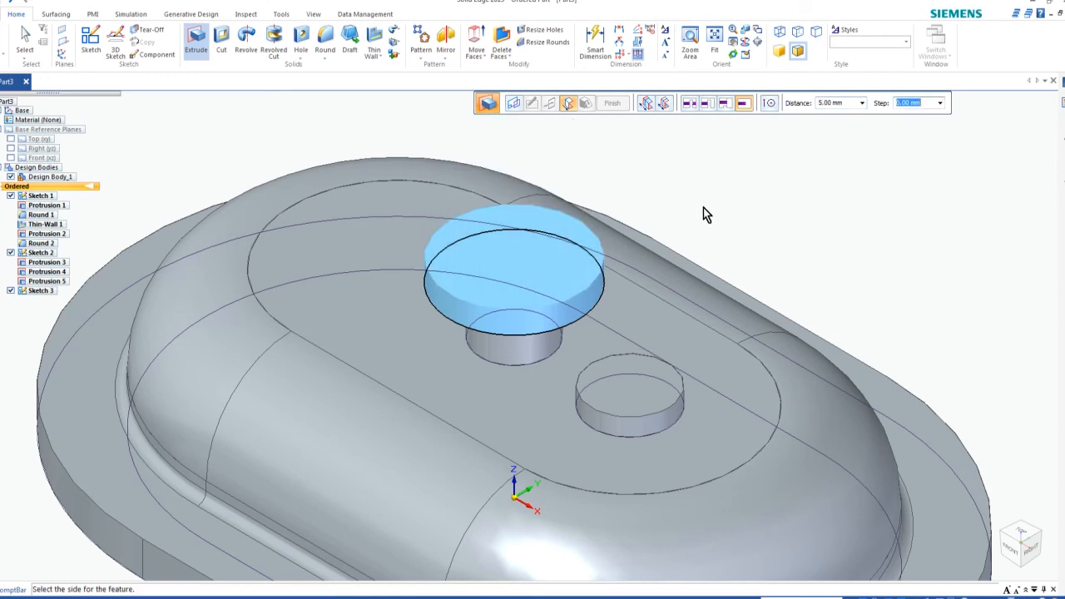
left_click(684, 208)
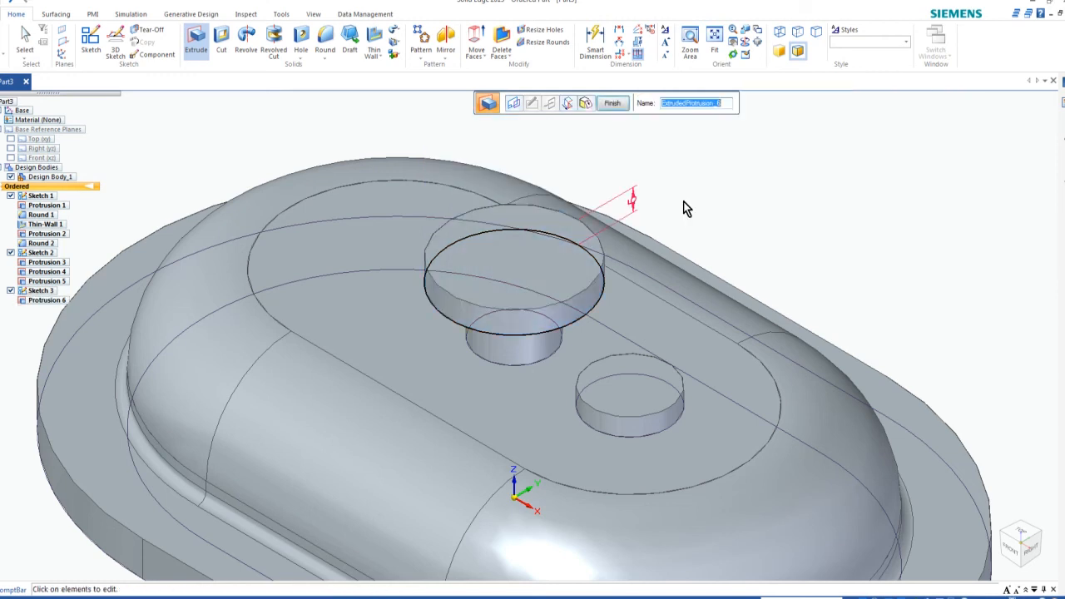
left_click(614, 104)
key("Escape")
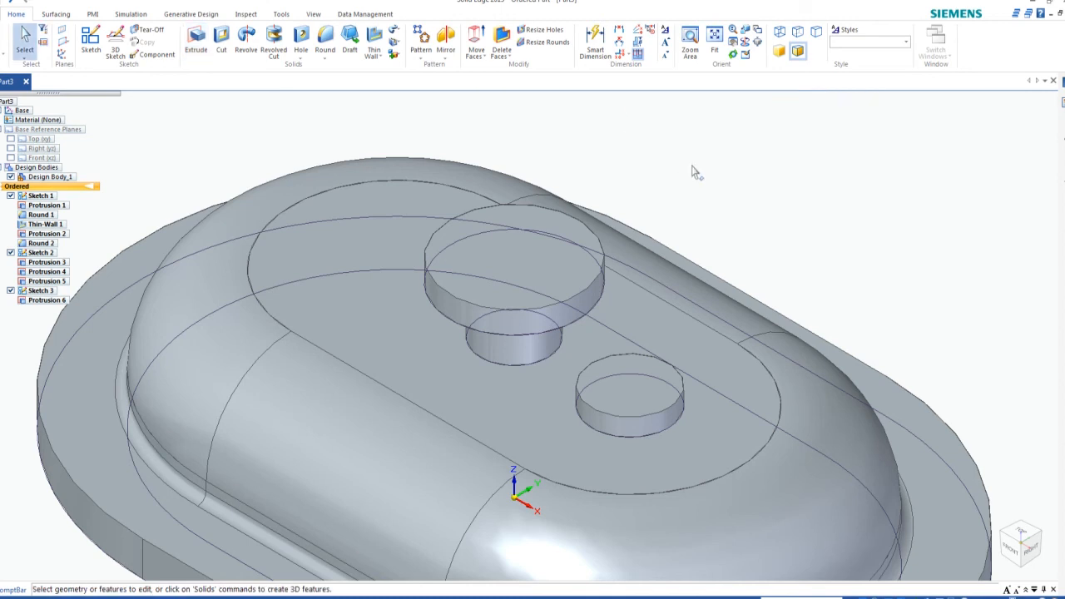
Check the stepped boss from the front and in isometric view, and hide Sketch 1, Sketch 2 and Sketch 3.
scroll(698, 184, "down", 3)
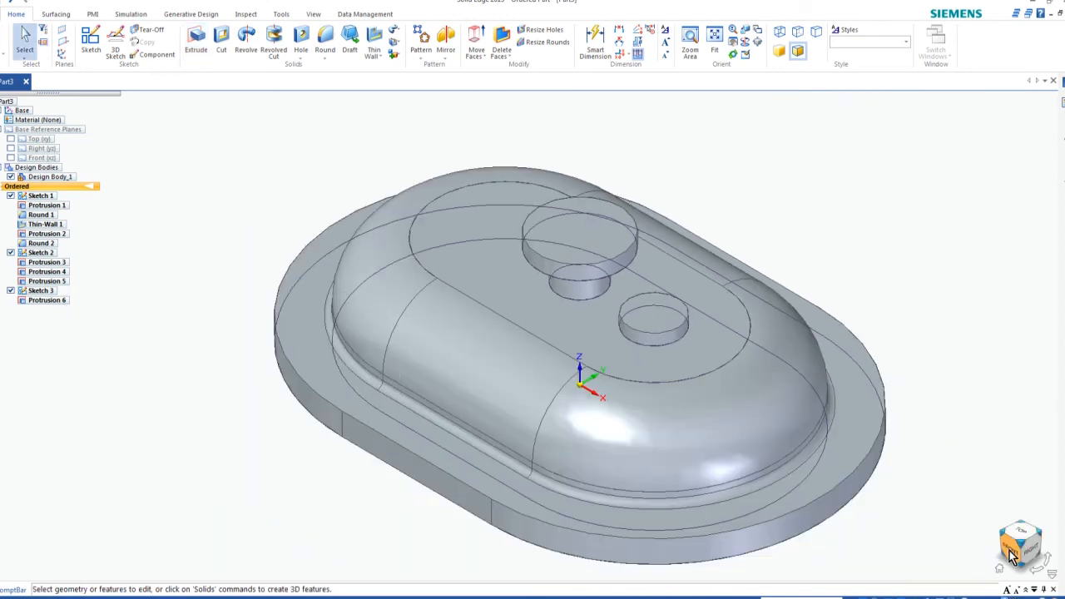
left_click(1008, 551)
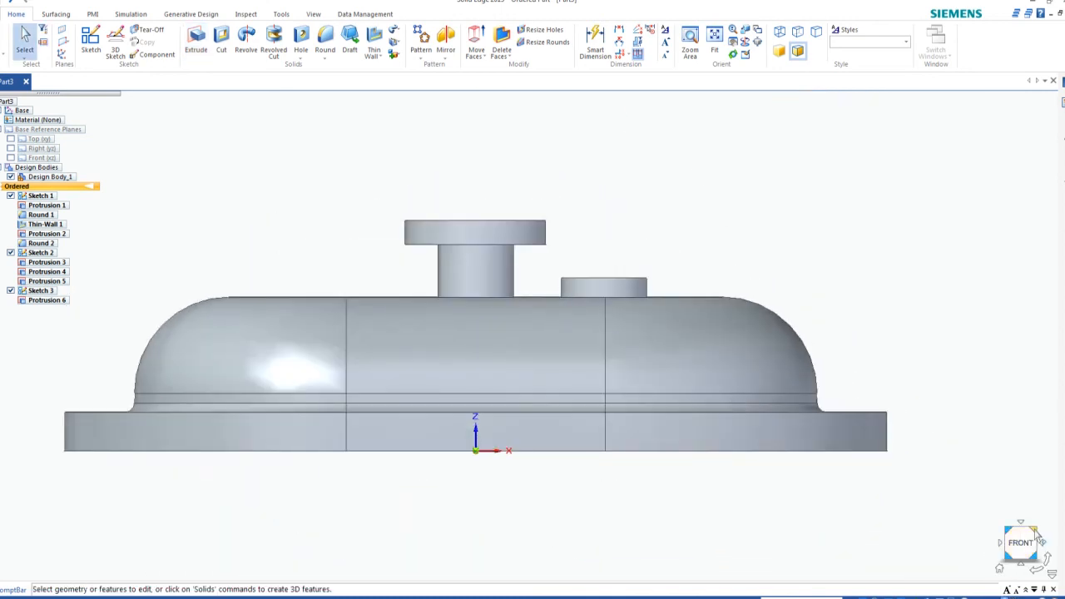
left_click(1034, 530)
scroll(649, 261, "up", 2)
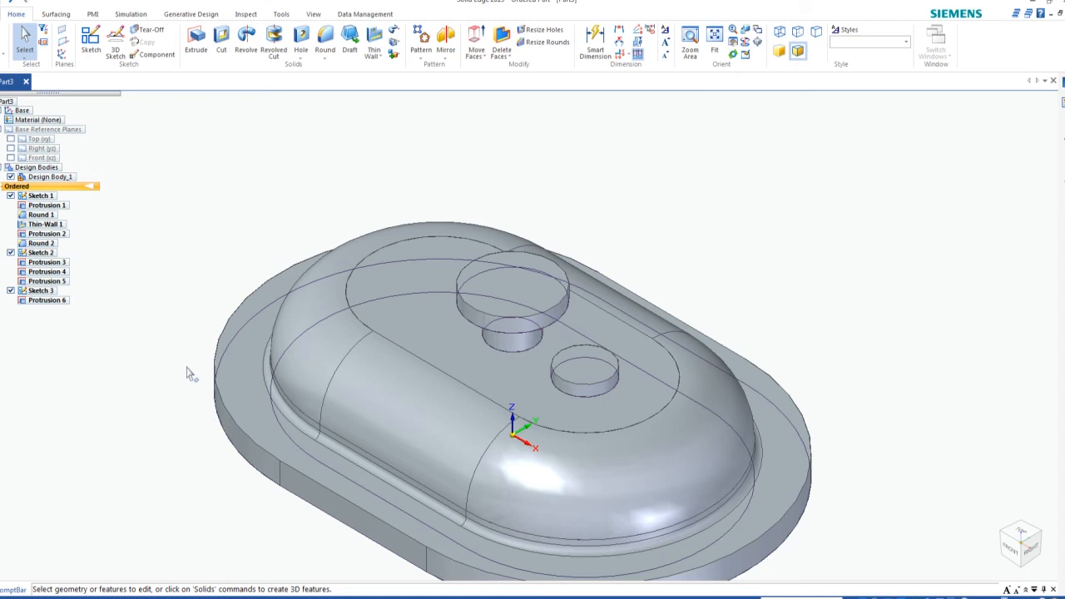
left_click(10, 197)
left_click(10, 253)
left_click(11, 290)
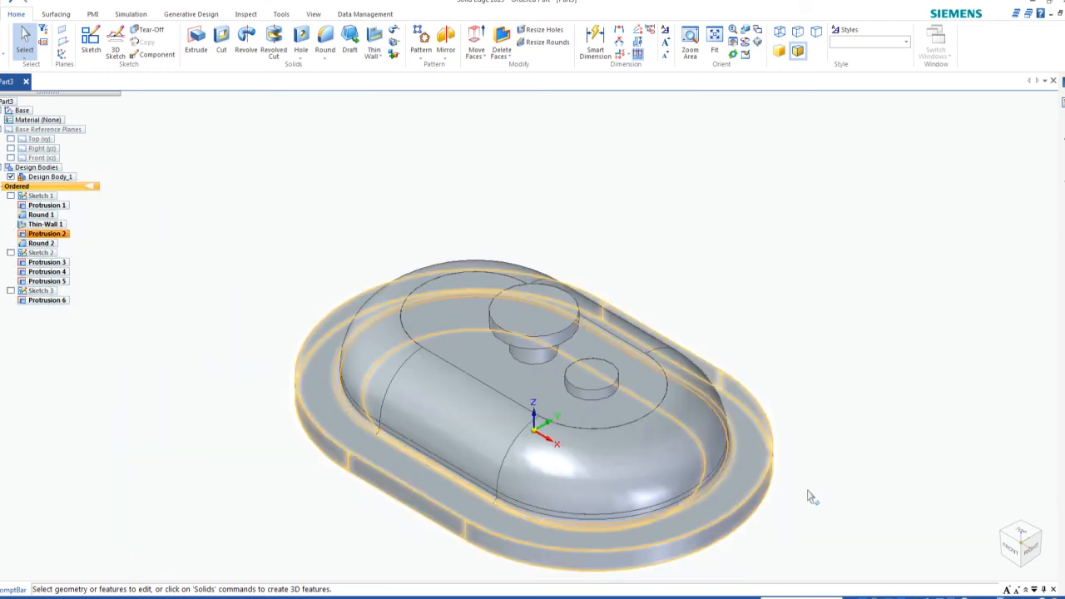
Start a Hole feature and configure it as a simple ISO Metric hole with drill size 8 mm.
scroll(802, 519, "up", 2)
scroll(523, 292, "down", 1)
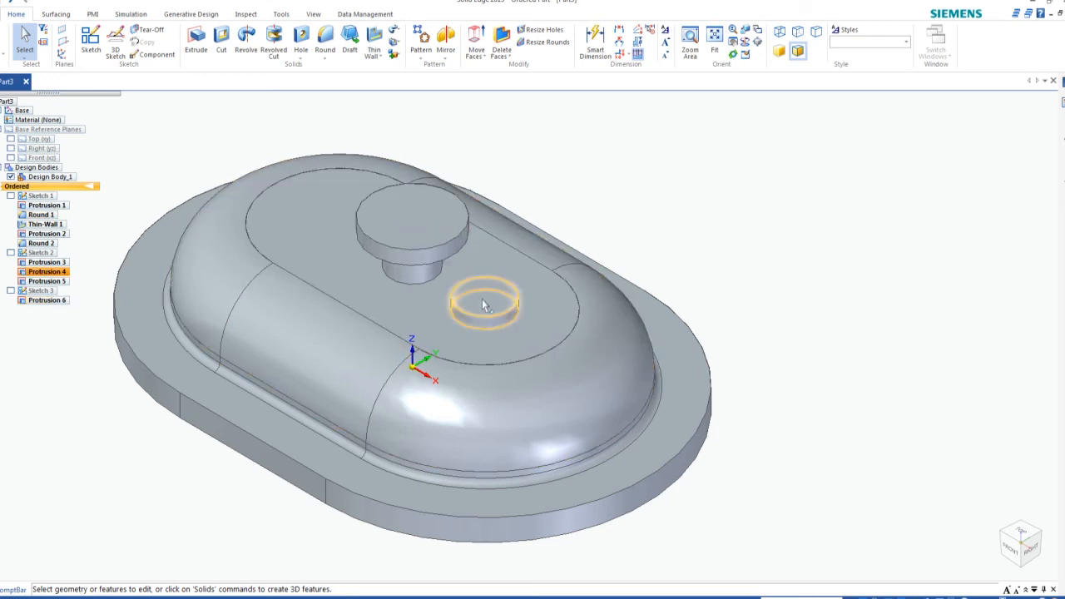
left_click(301, 41)
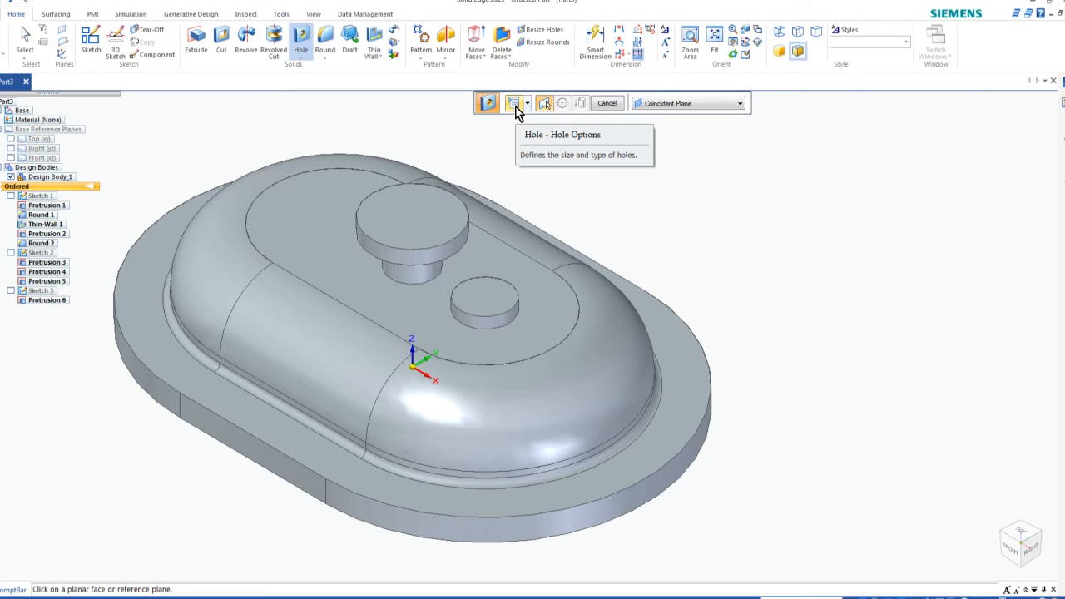
left_click(515, 109)
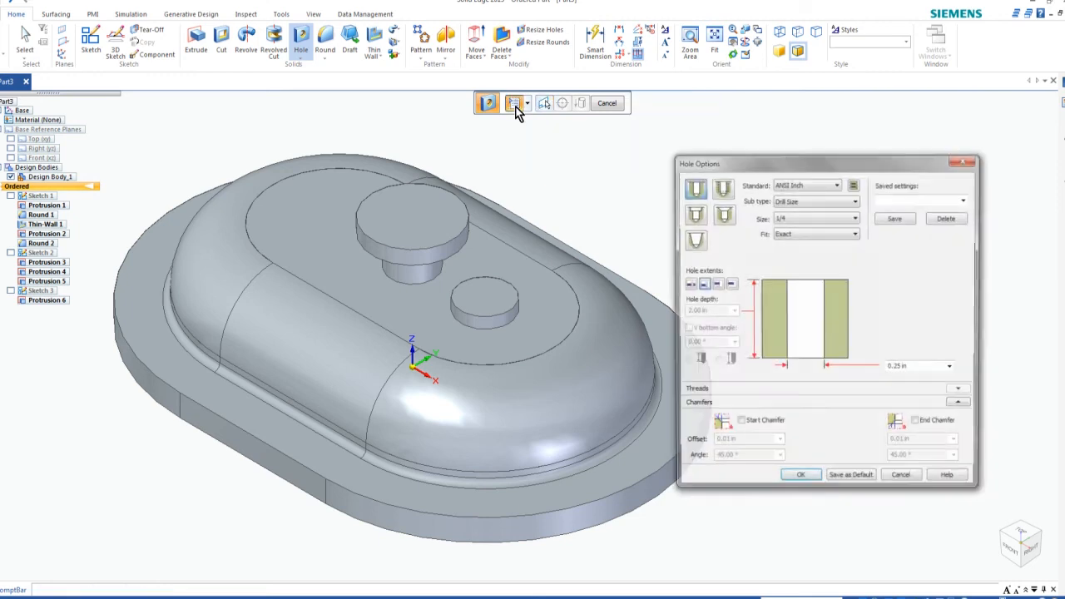
left_click(837, 184)
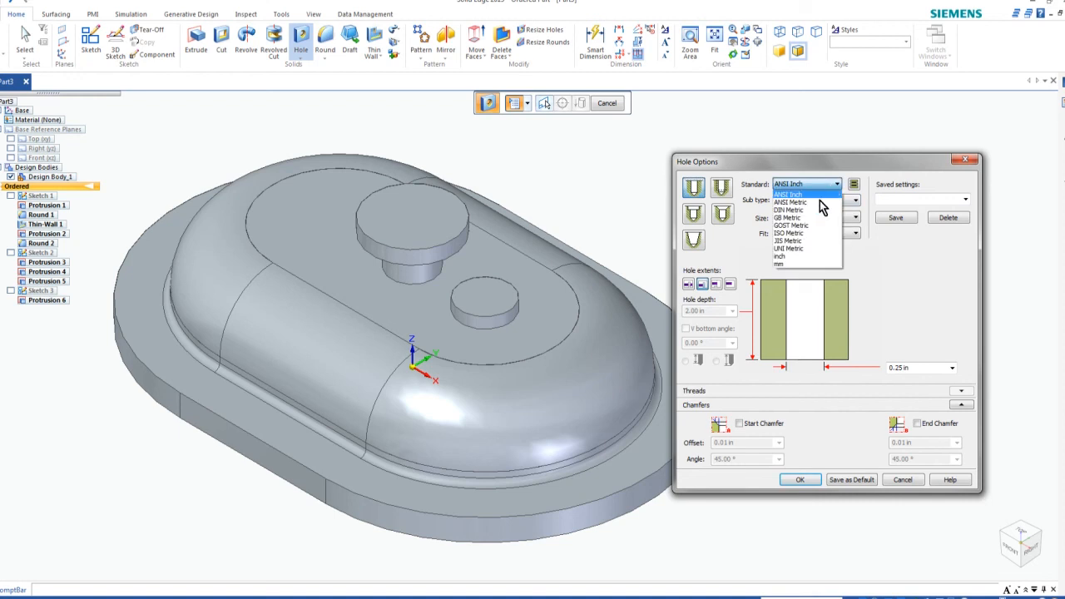
left_click(811, 233)
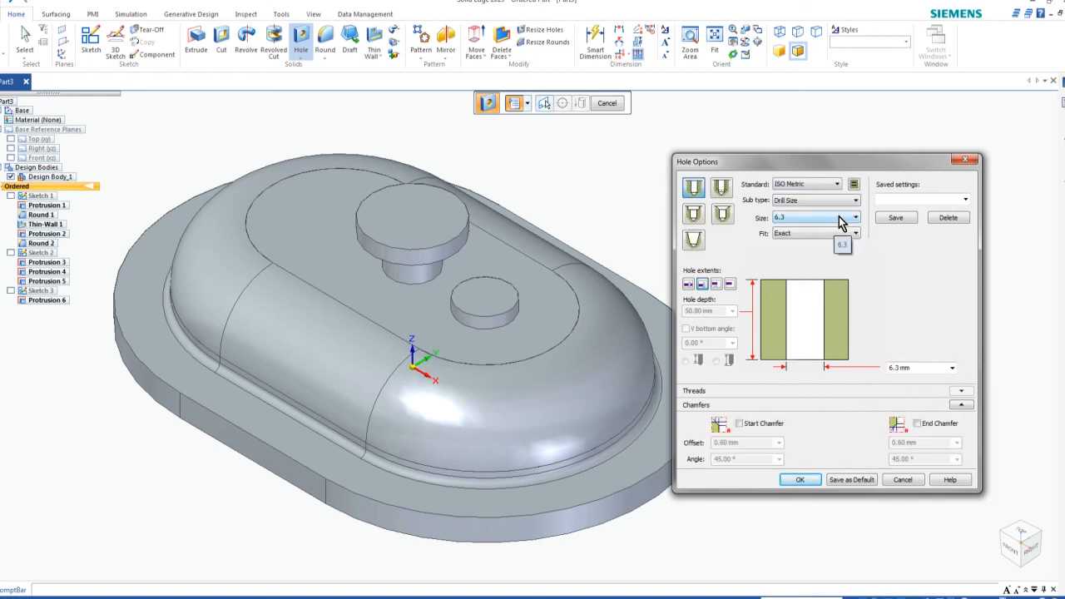
left_click(839, 217)
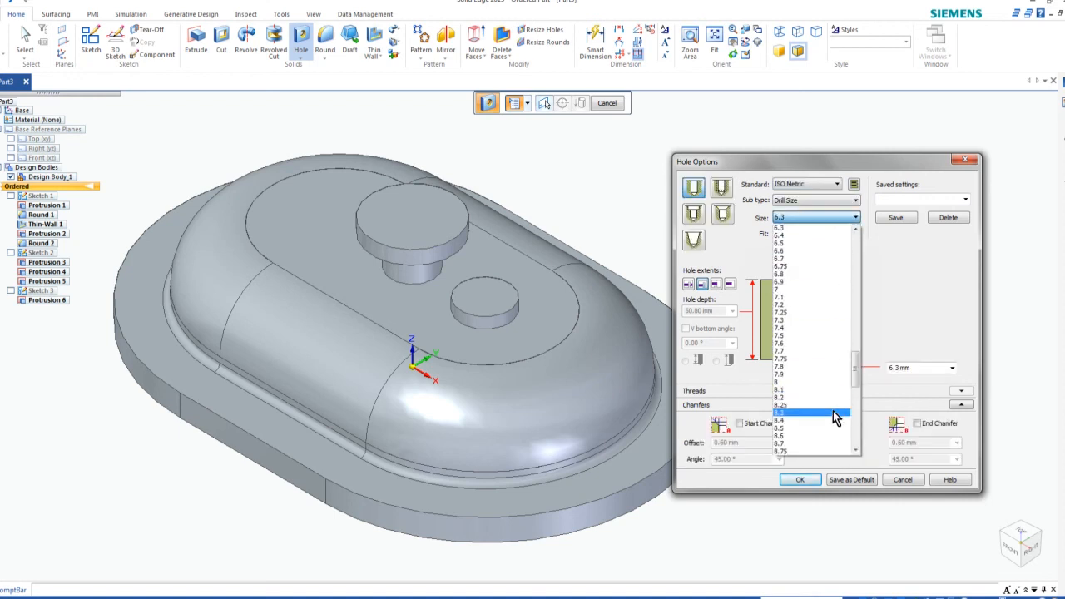
left_click(820, 383)
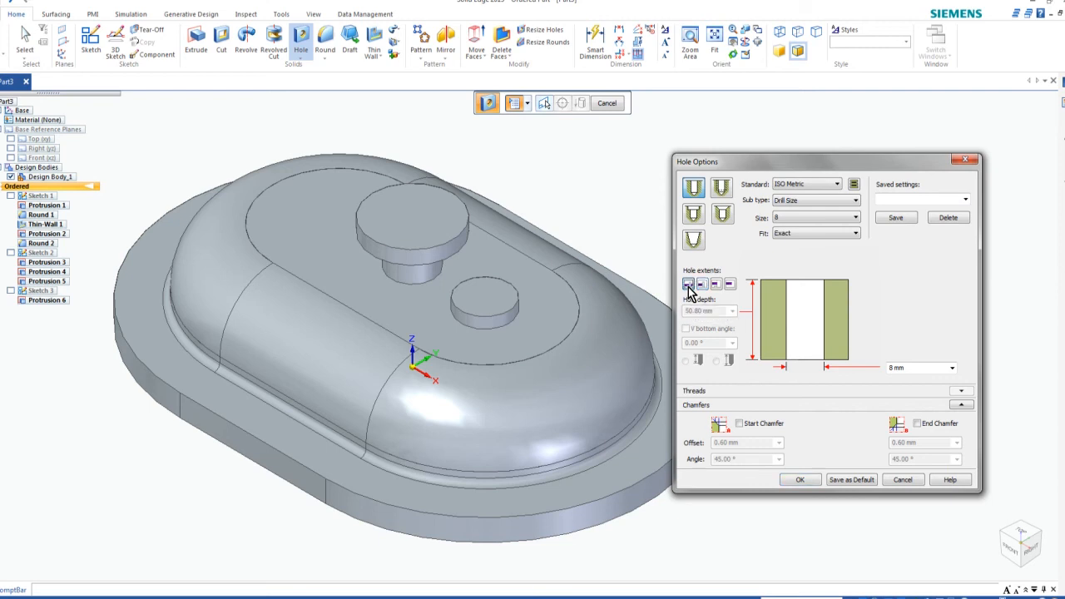
left_click(802, 480)
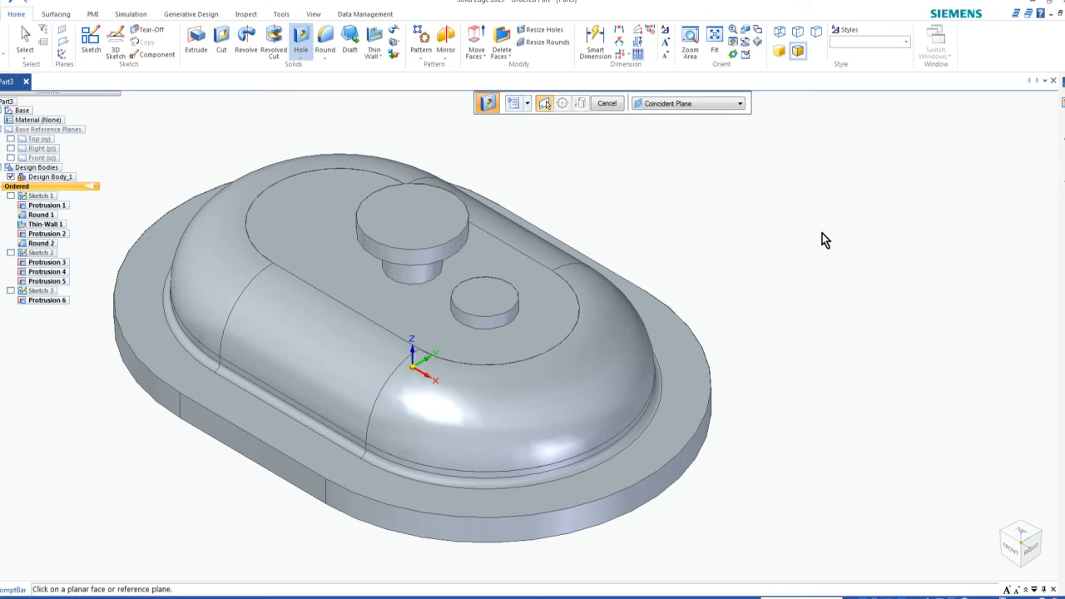
Place the 8 mm hole at the origin on the top face of the 30 mm disc and finish the feature.
left_click(427, 207)
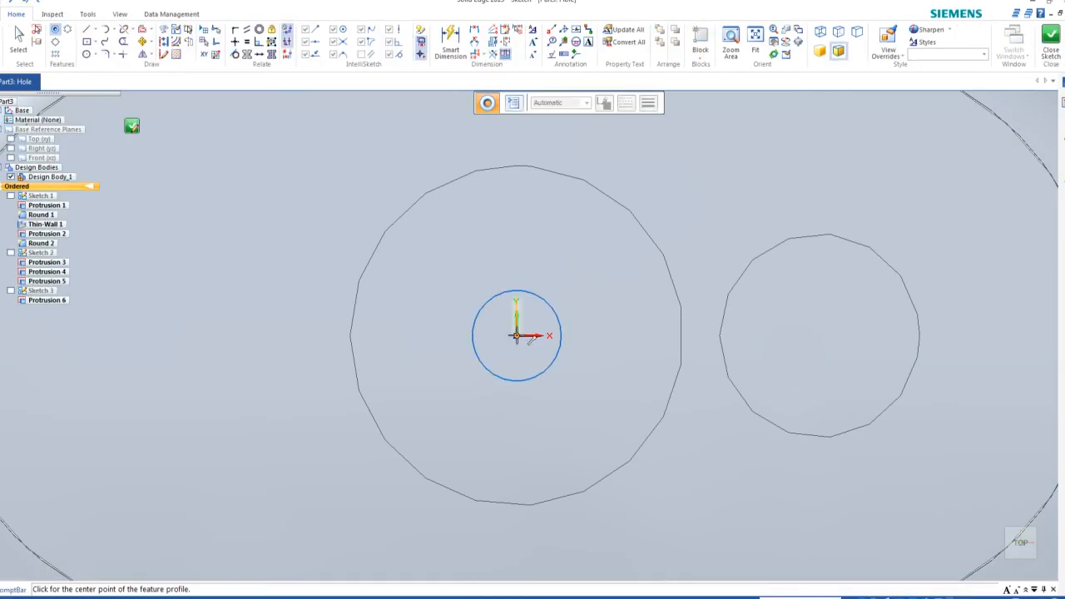
left_click(516, 336)
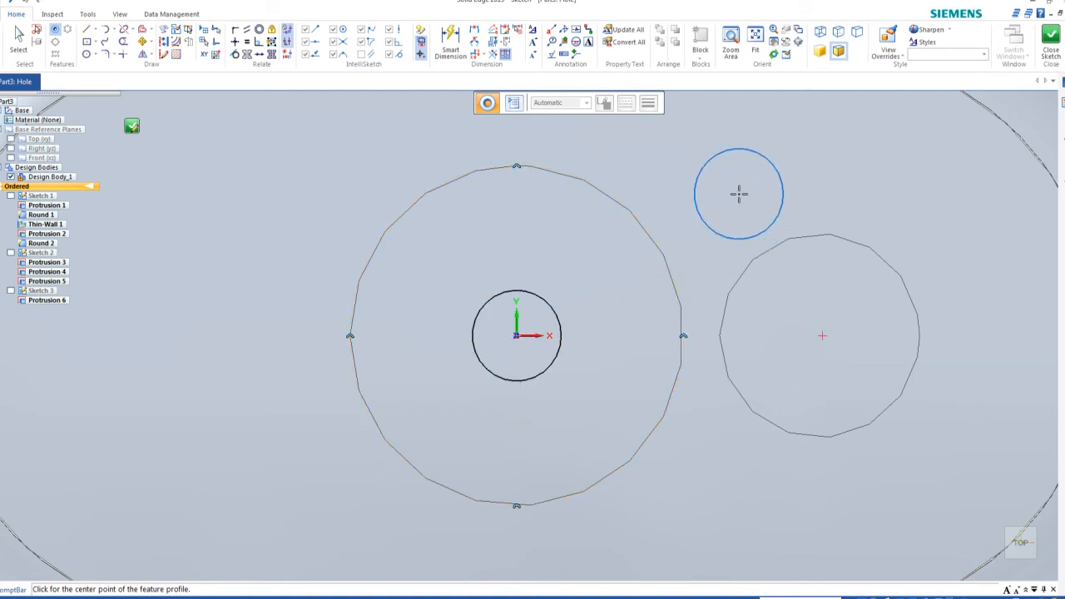
key("Escape")
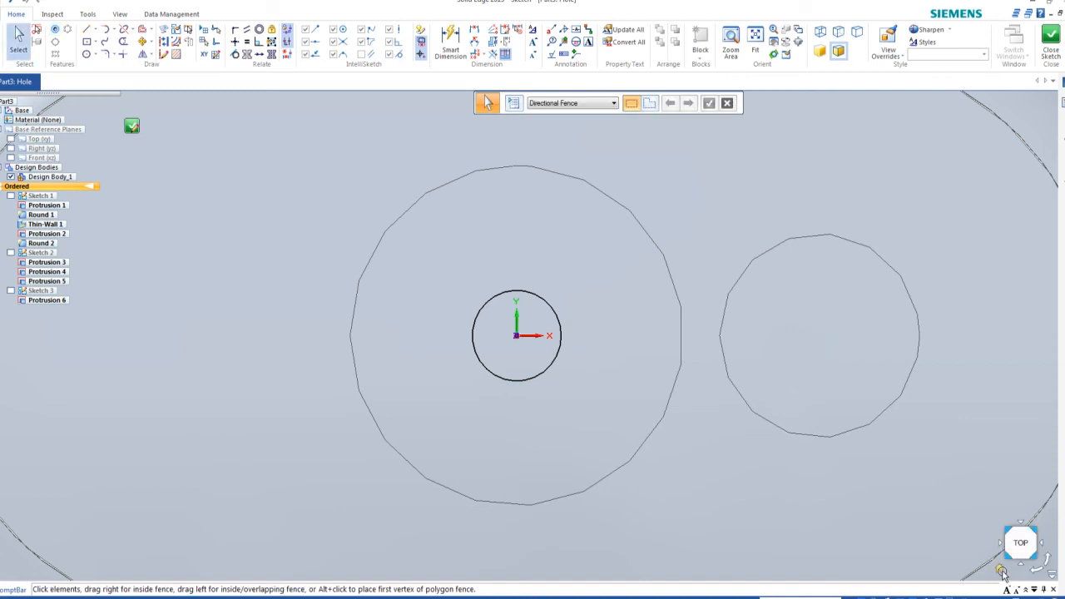
left_click(1002, 571)
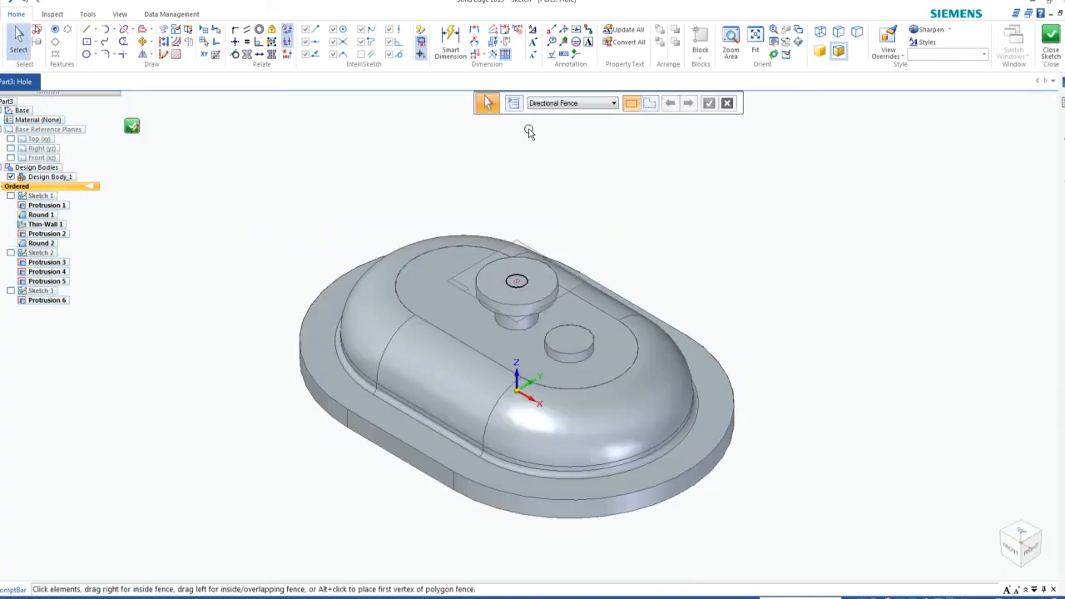
left_click(1051, 33)
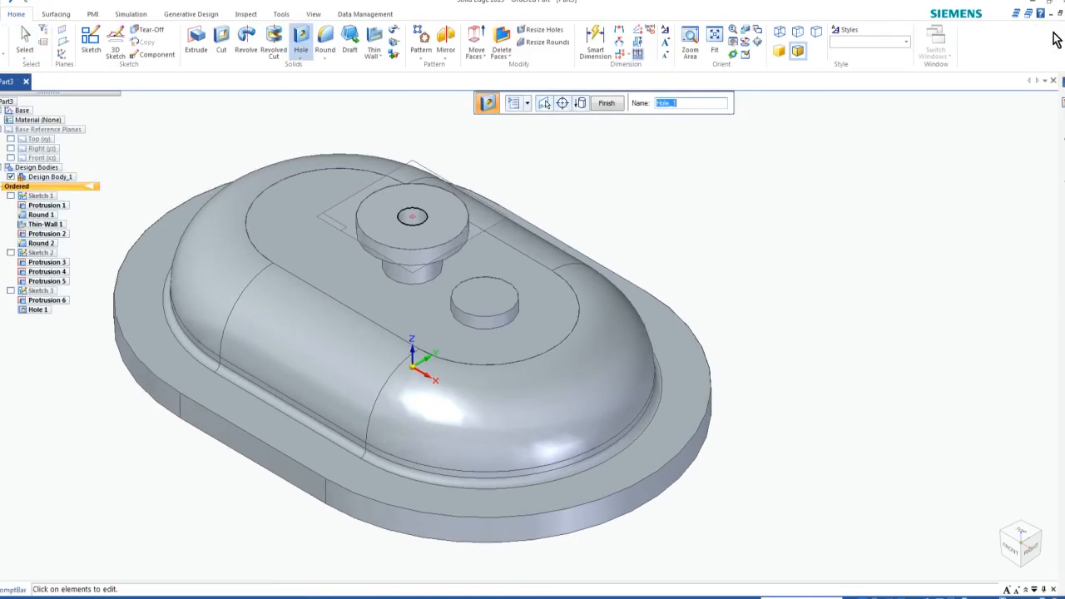
left_click(609, 107)
left_click(608, 107)
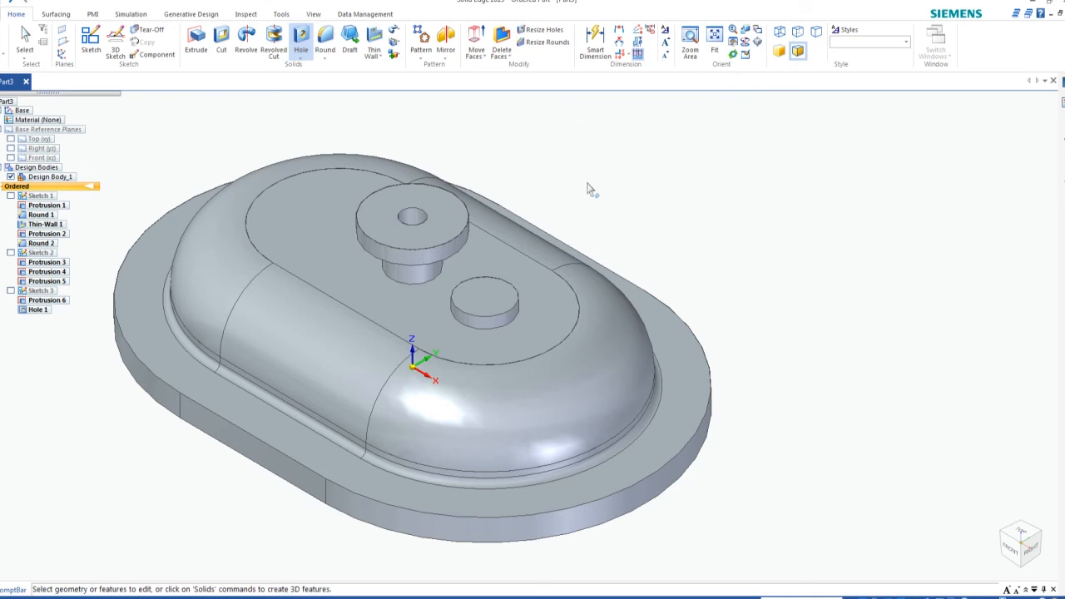
Start another Hole feature and configure it as a simple ISO Metric hole with drill size 10 mm and a through-all extent.
middle_click_drag(658, 223, 623, 242)
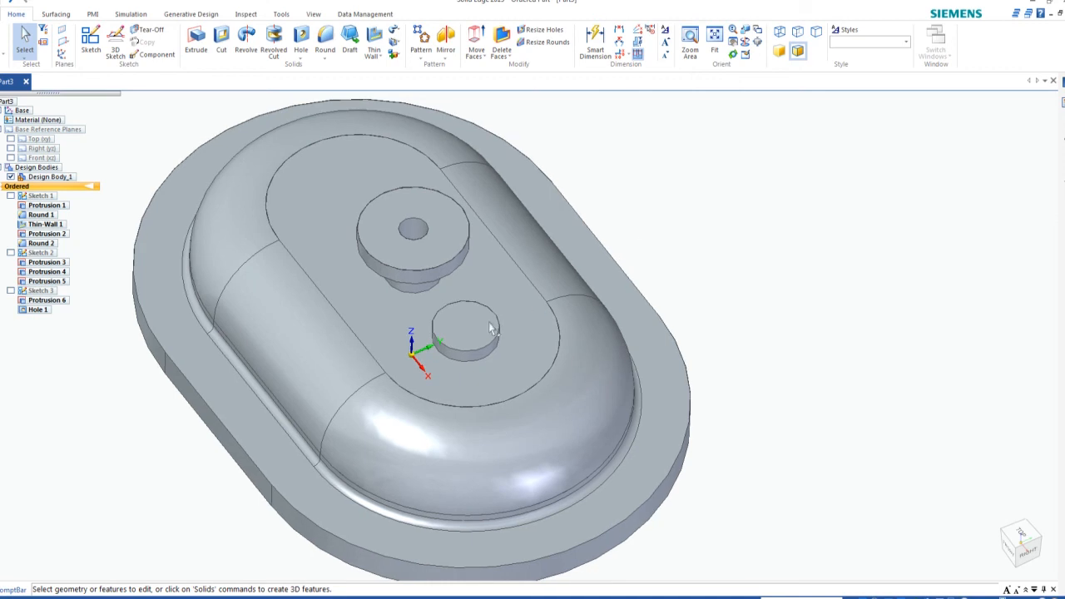
left_click(300, 41)
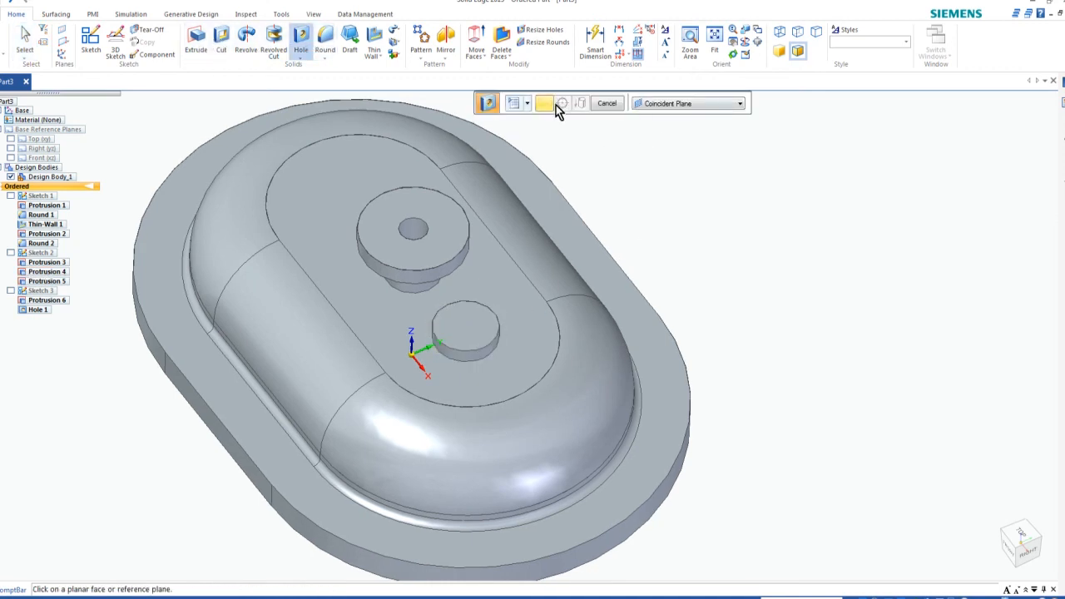
left_click(514, 105)
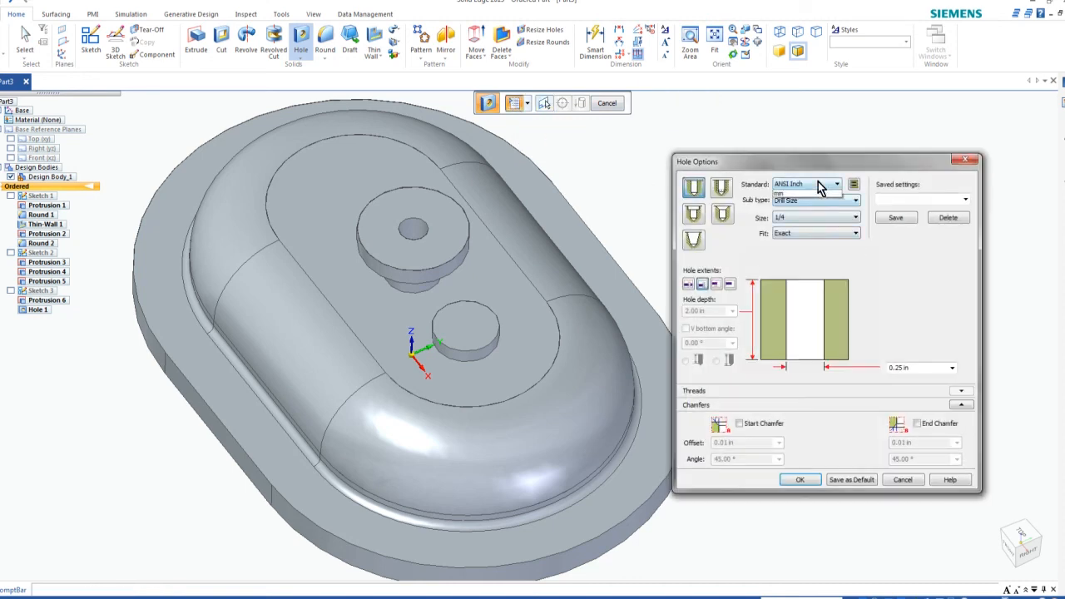
left_click(820, 185)
left_click(804, 234)
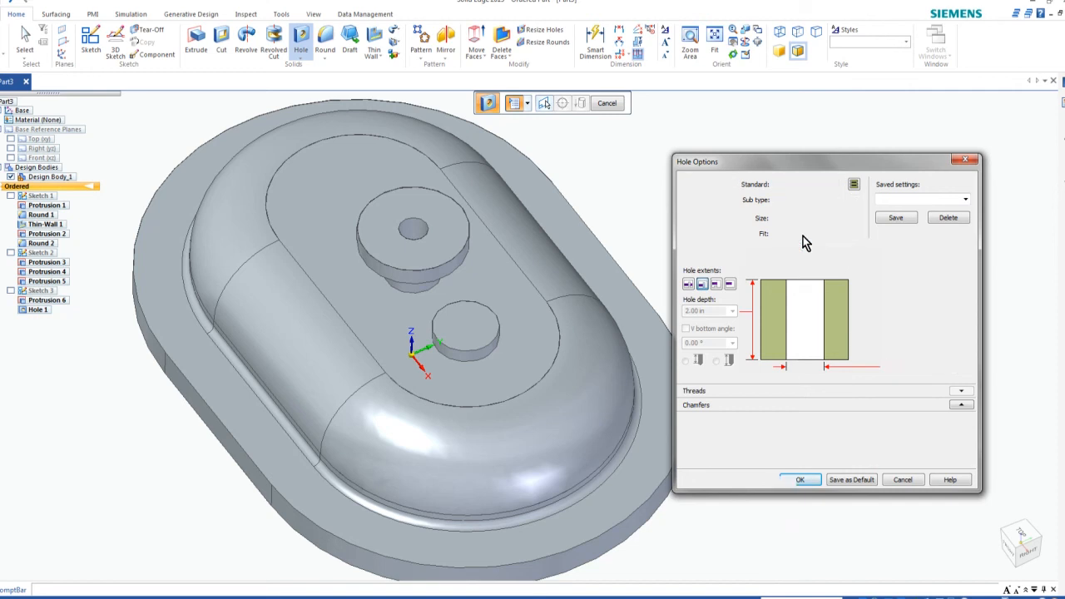
left_click(797, 220)
scroll(810, 318, "down", 5)
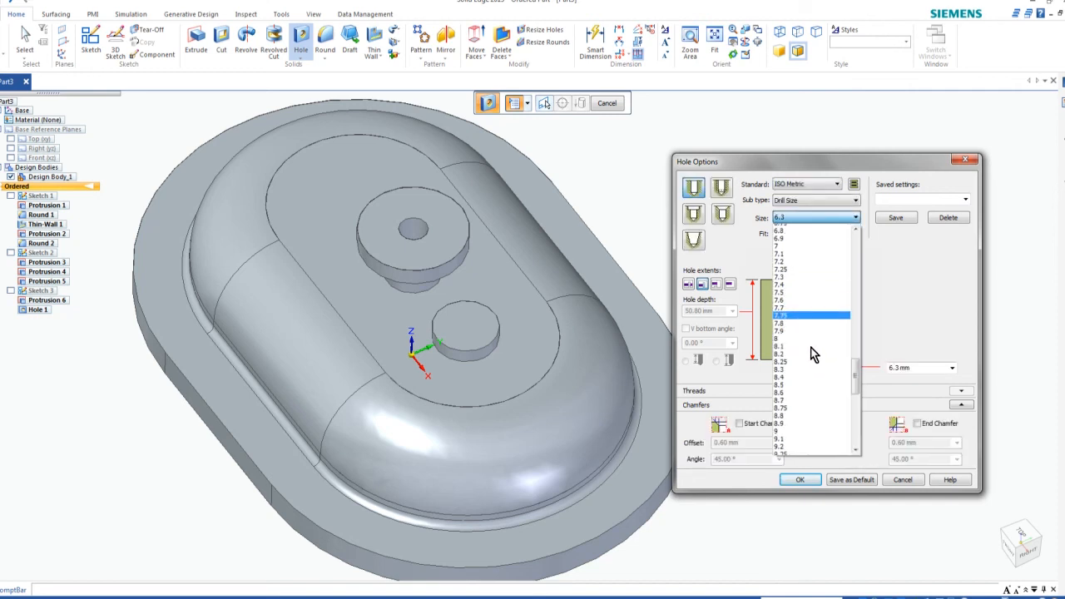
scroll(814, 366, "down", 2)
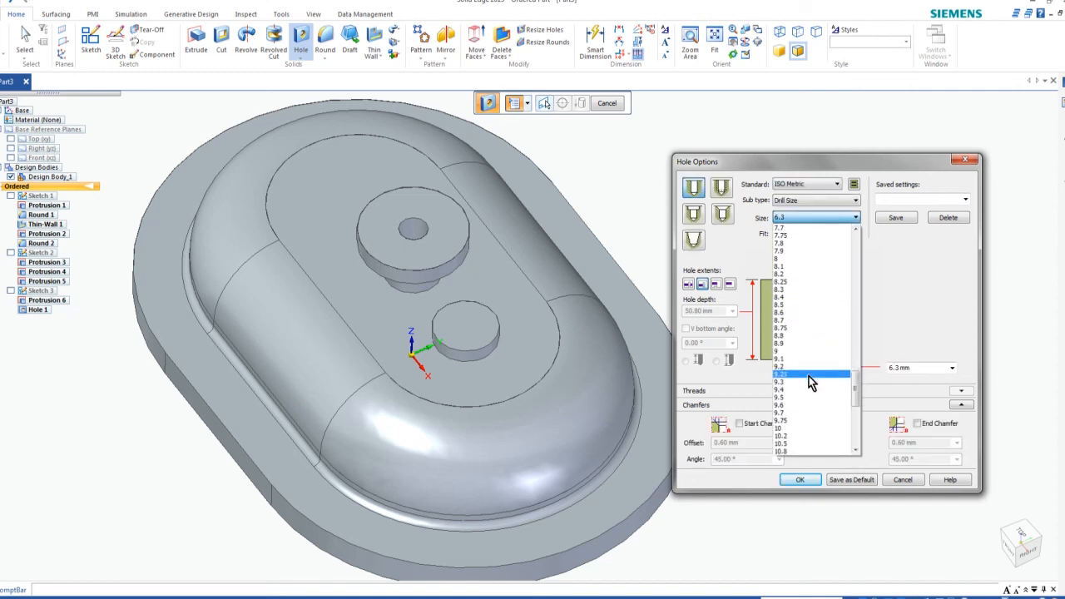
left_click(799, 428)
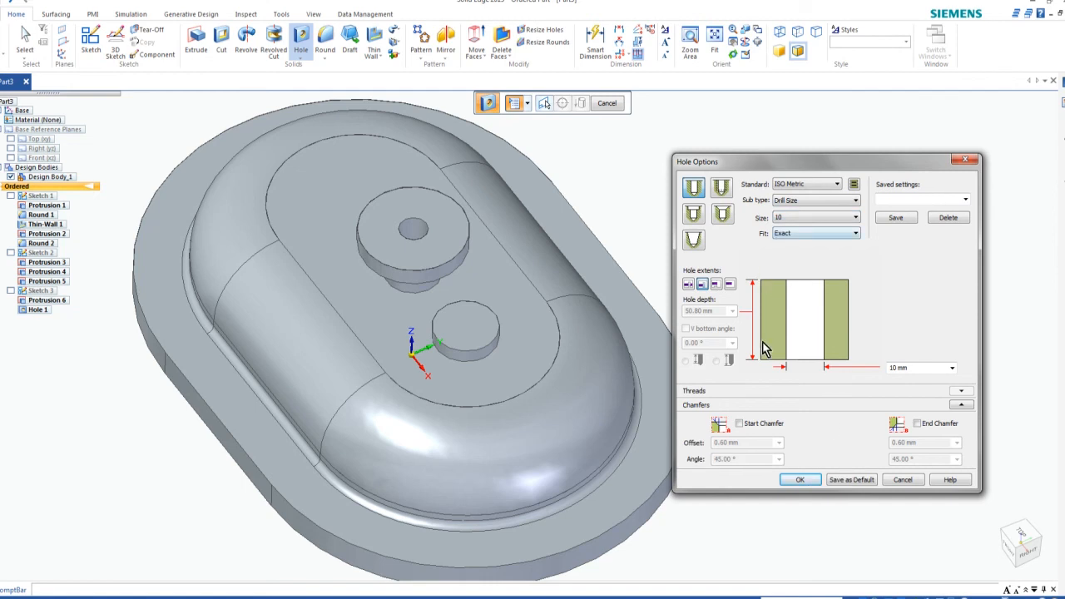
left_click(689, 286)
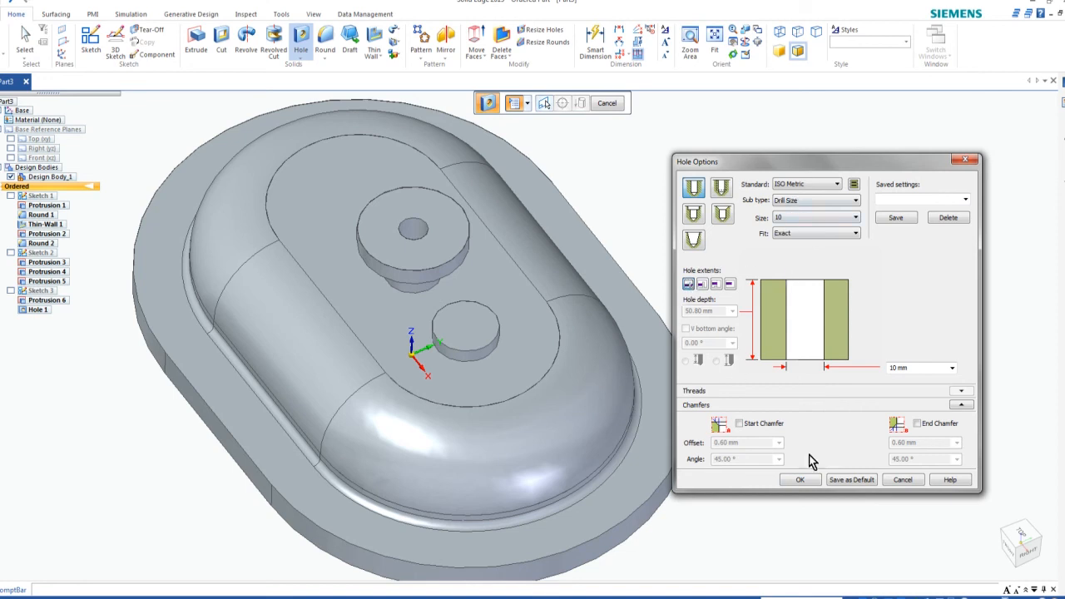
left_click(800, 480)
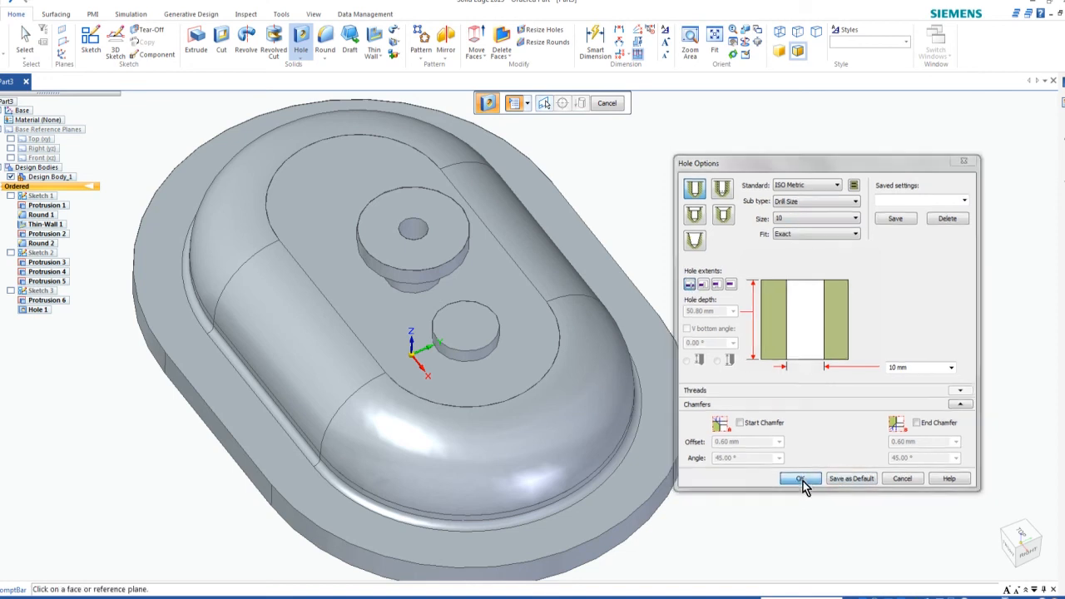
Place the 10 mm hole at the centre of the shorter boss's top face and finish the feature.
left_click(464, 333)
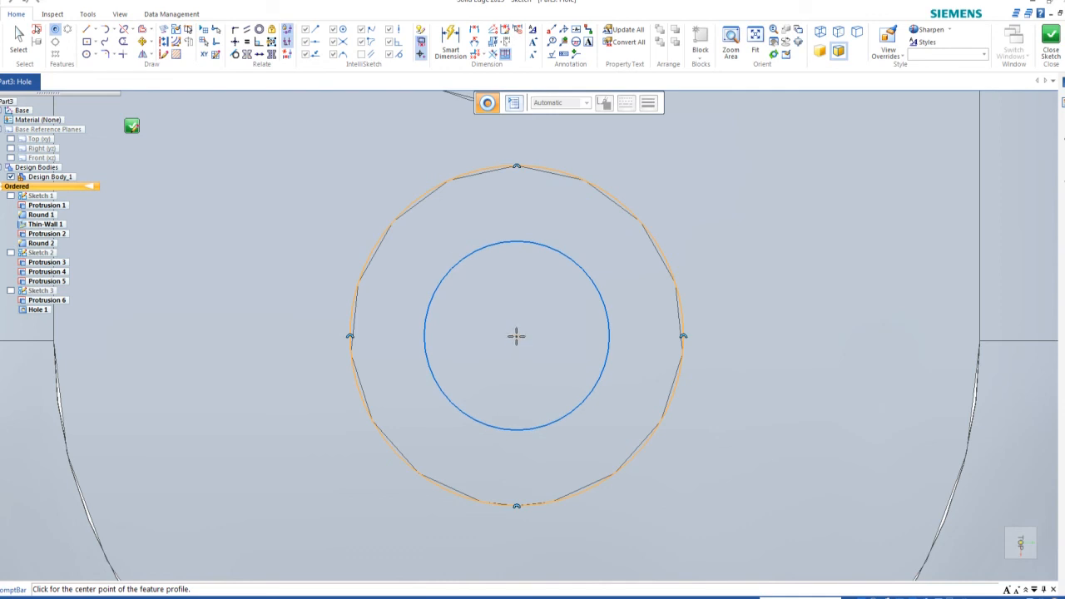
left_click(516, 335)
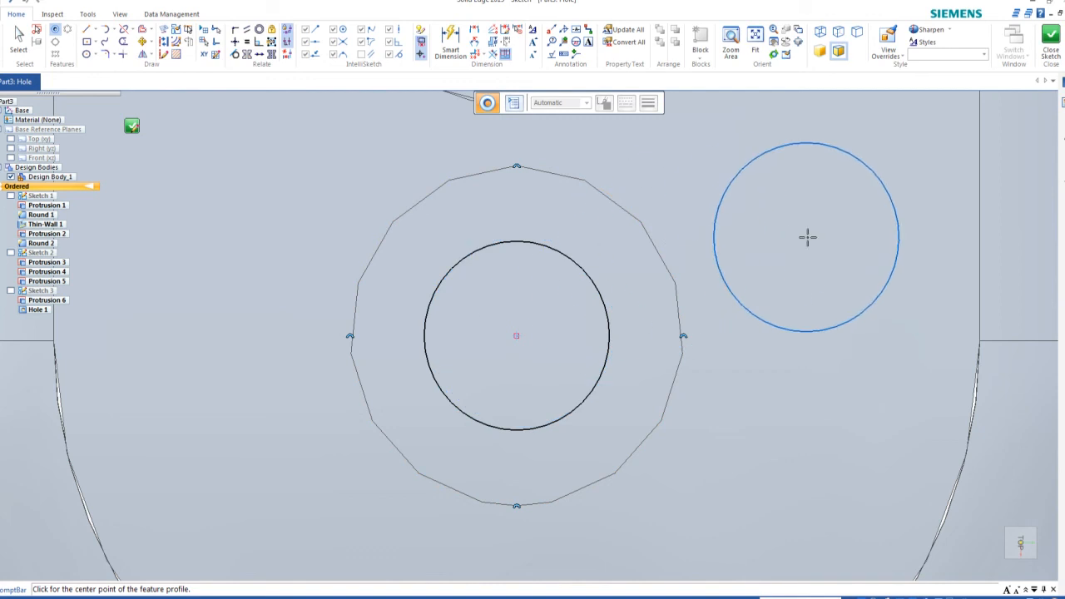
key("Escape")
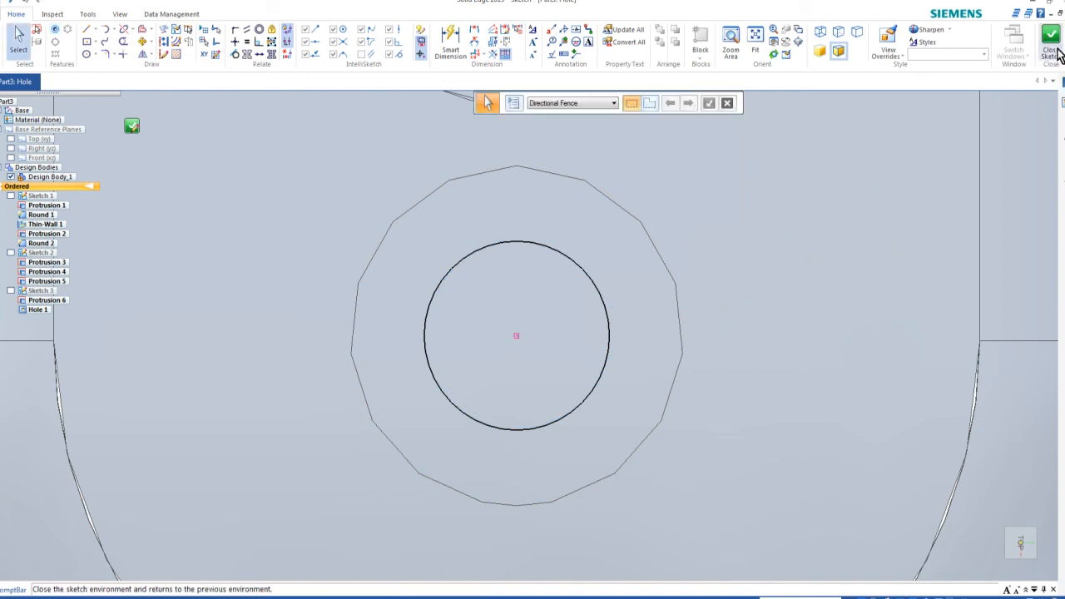
left_click(1051, 42)
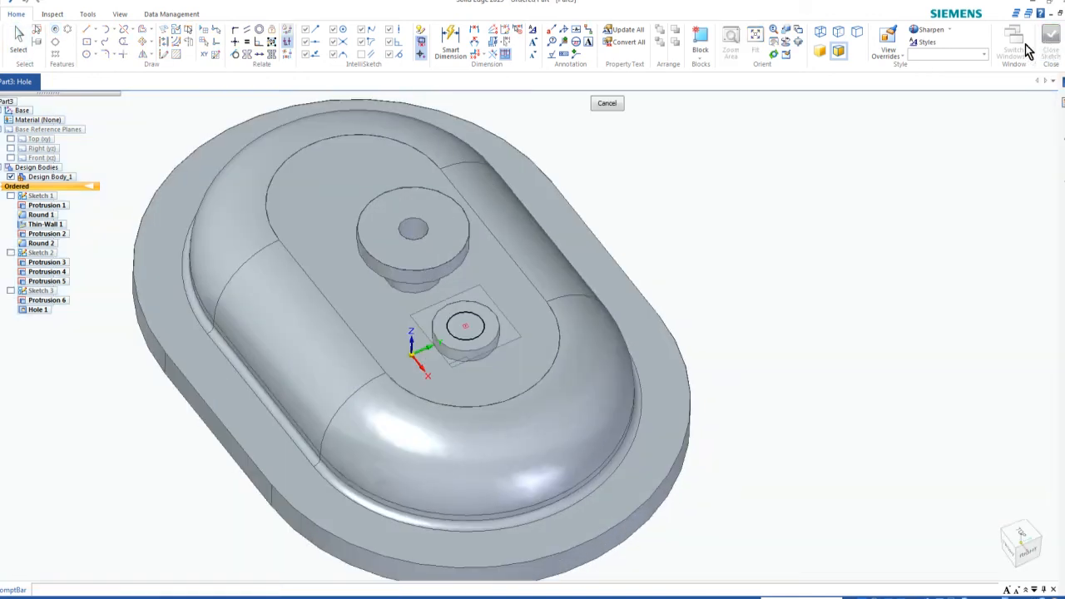
left_click(604, 104)
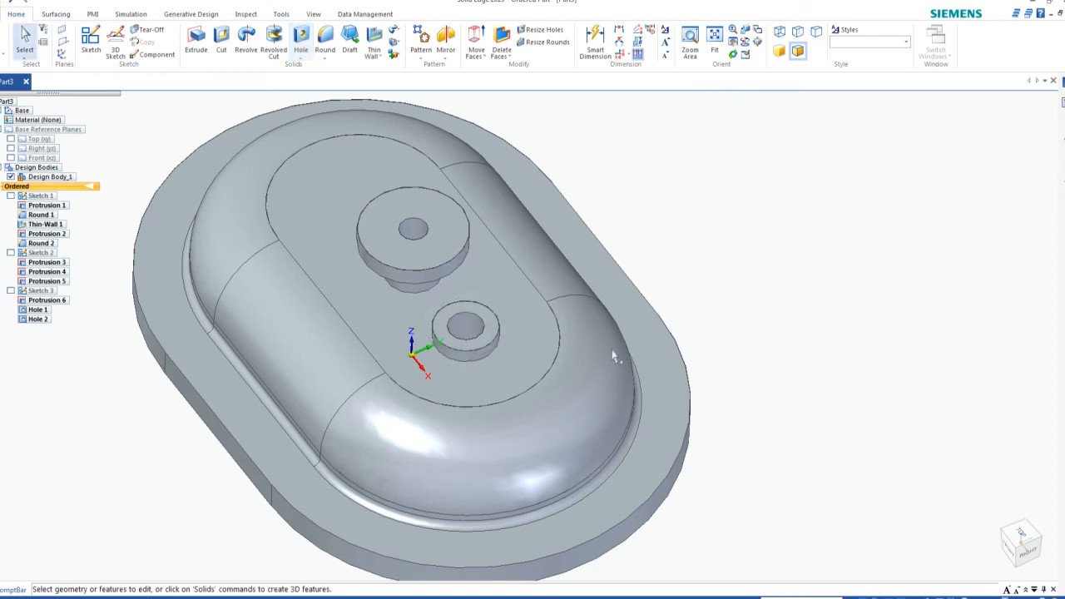
Examine both boss holes from the front in wireframe, and return to the shaded isometric view.
middle_click_drag(649, 309, 702, 233)
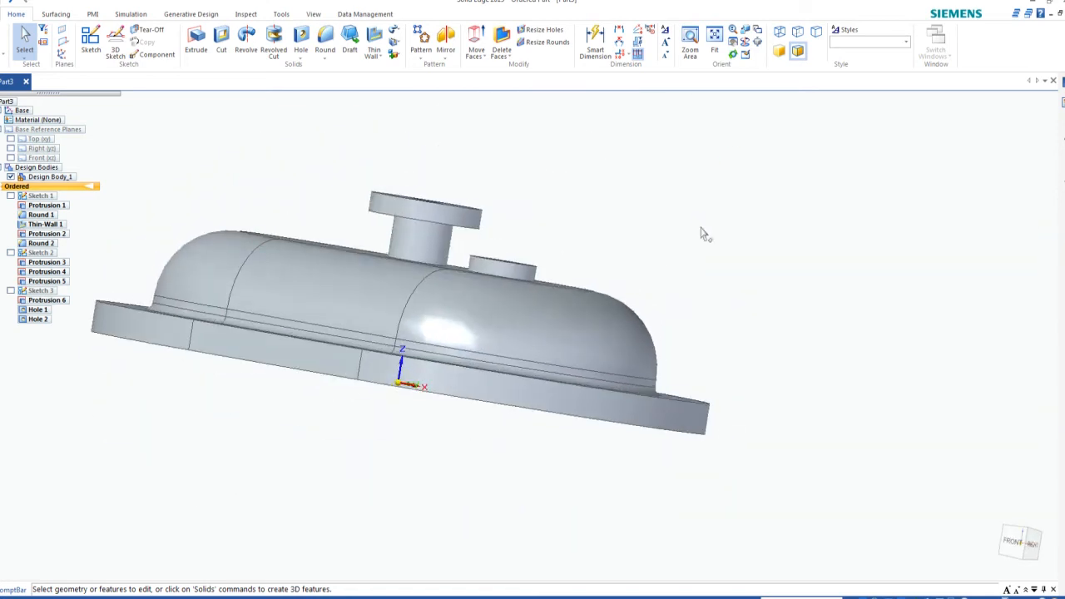
left_click(1015, 542)
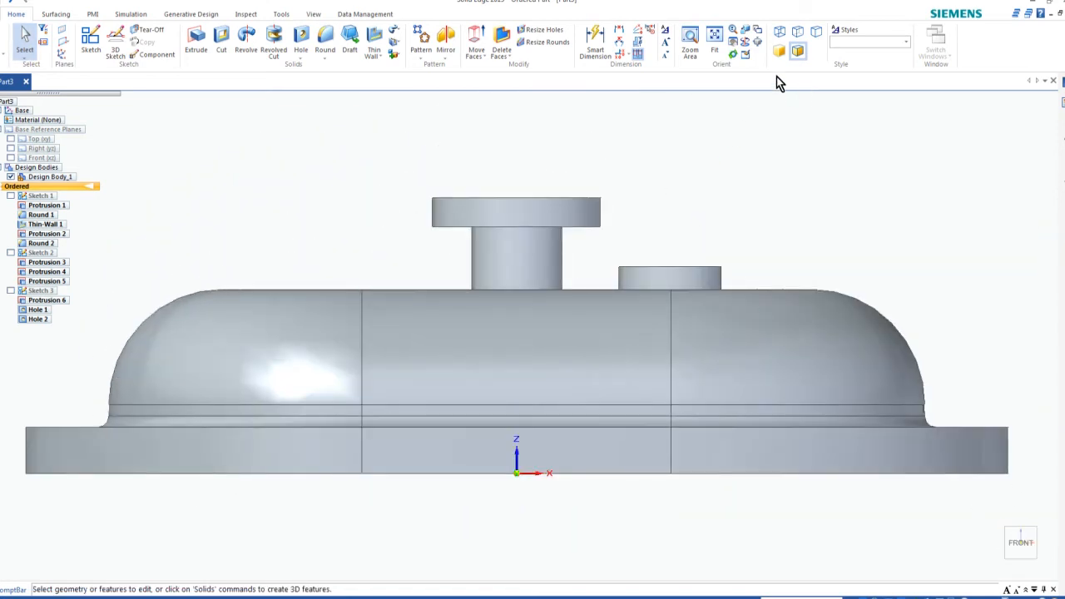
left_click(779, 33)
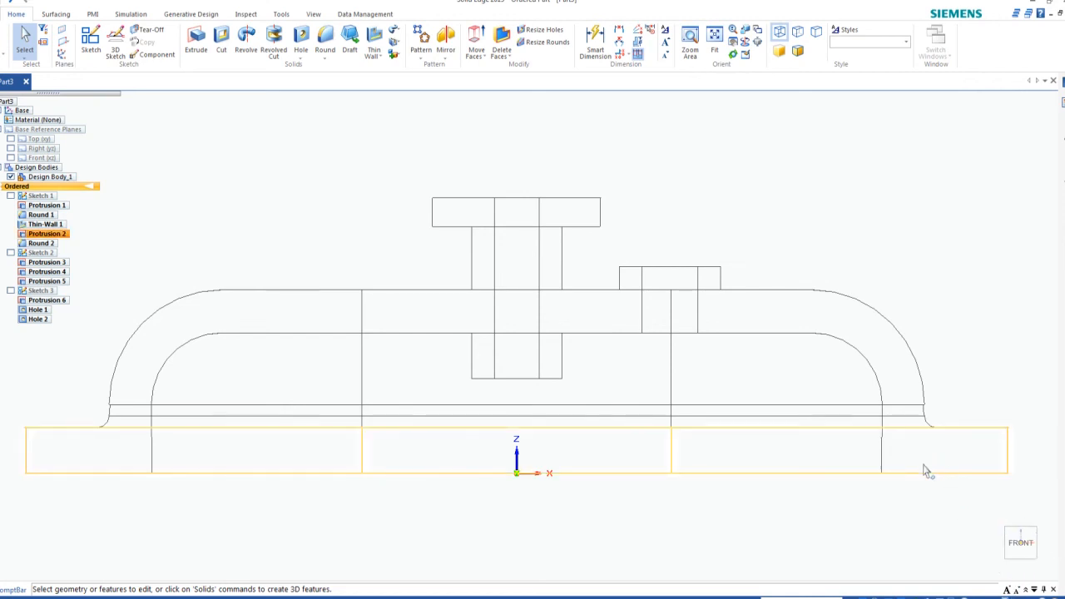
scroll(764, 353, "up", 1)
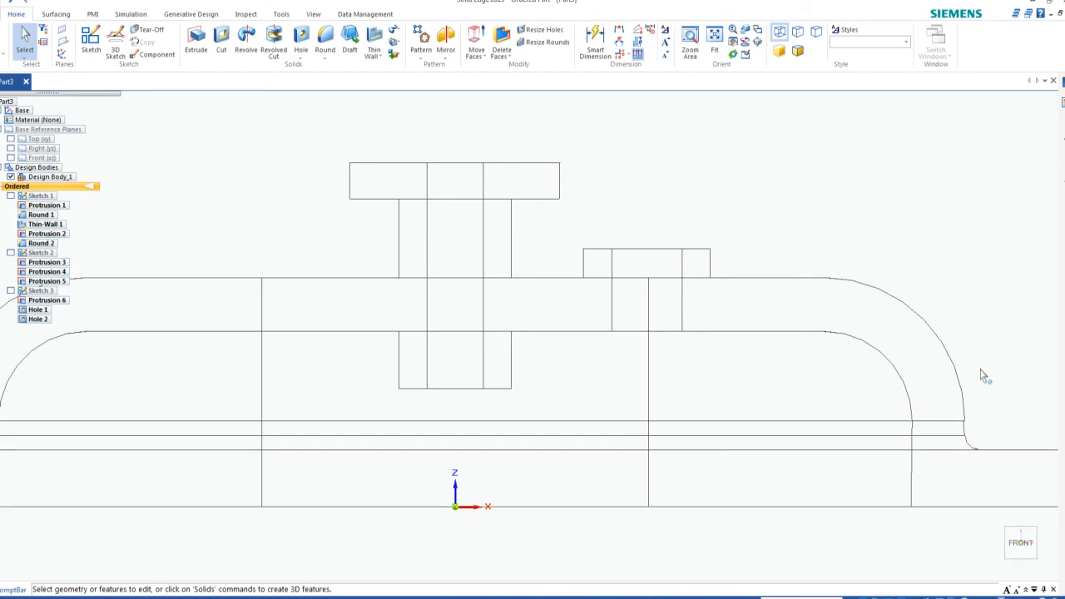
left_click(799, 53)
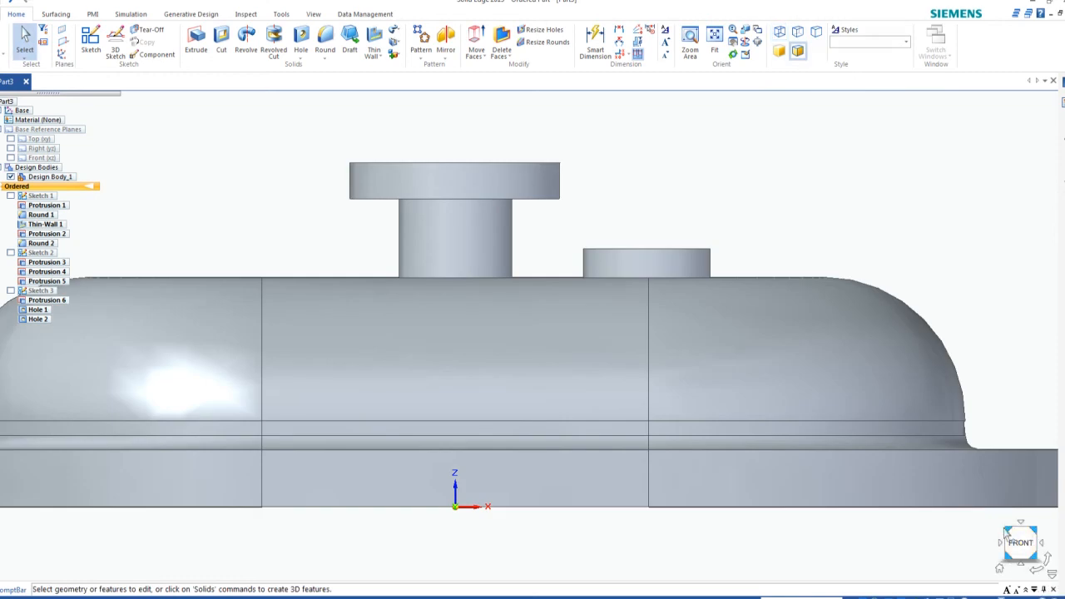
left_click(1002, 571)
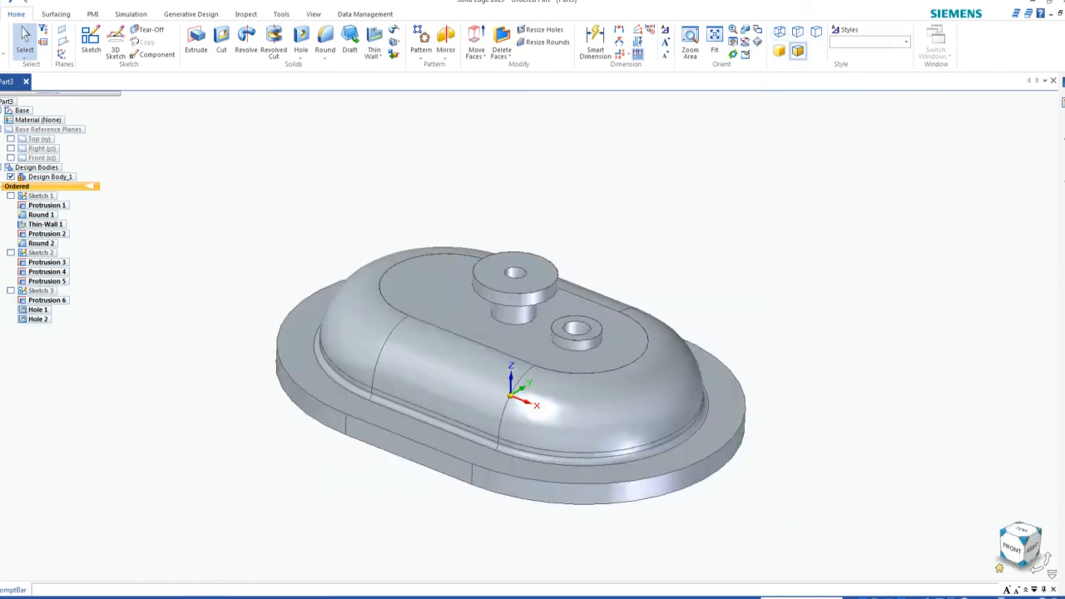
Round the disc's lower outer edge, its junction with the stem, both bosses' bases and the inner boss's junction with the dome at 2 mm.
scroll(521, 282, "up", 3)
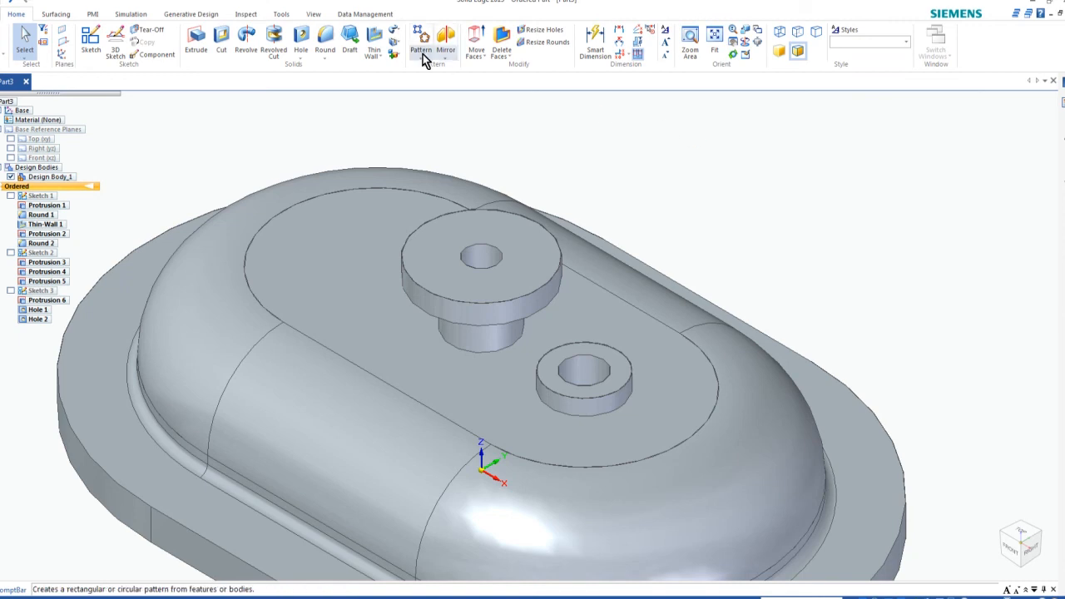
left_click(325, 38)
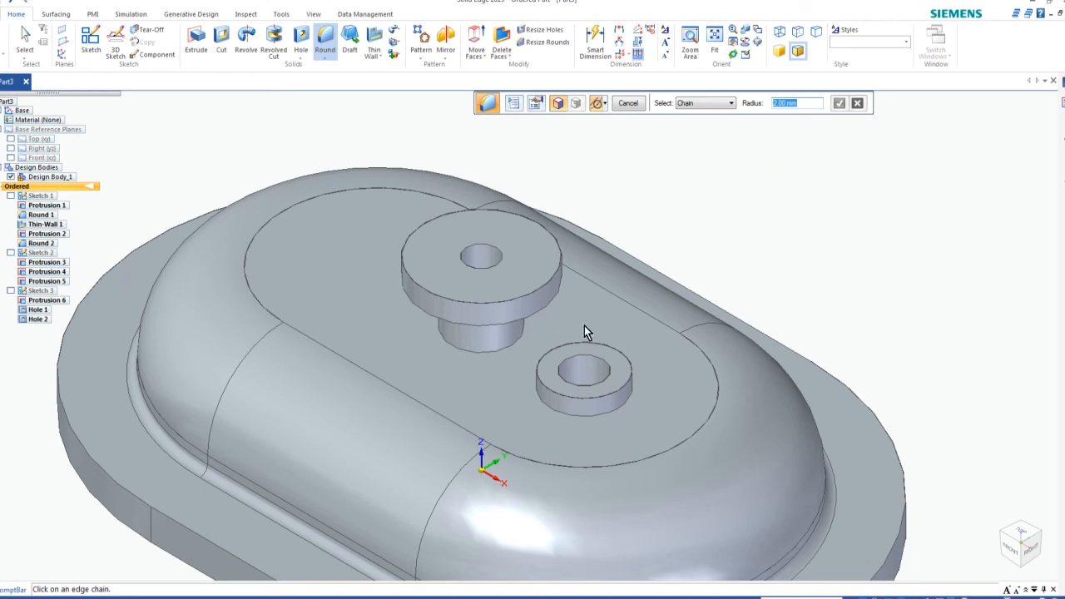
left_click(535, 319)
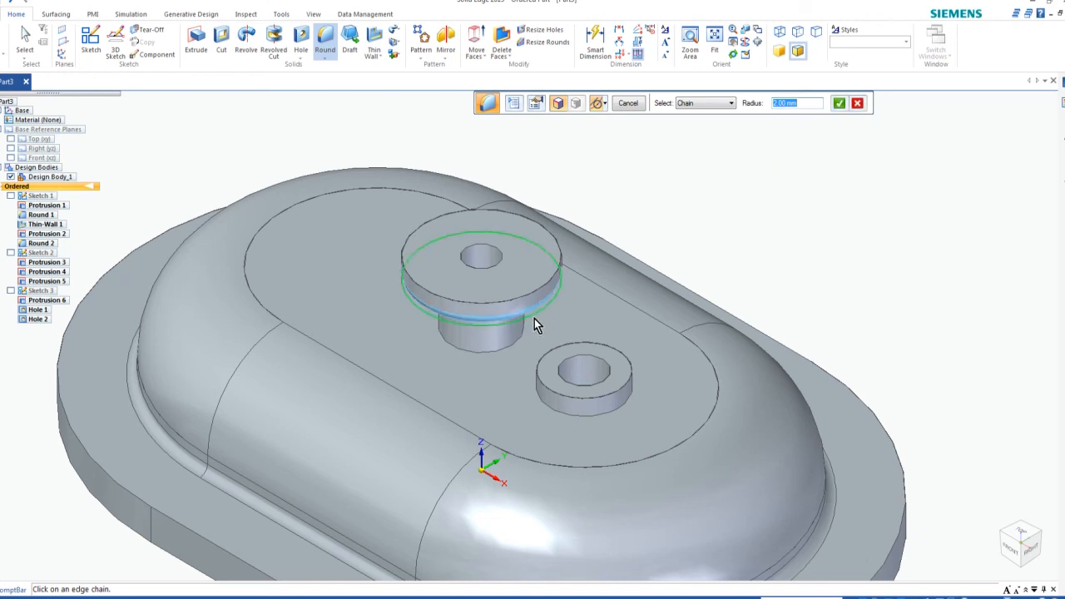
left_click(488, 352)
left_click(548, 403)
middle_click_drag(708, 290, 716, 205)
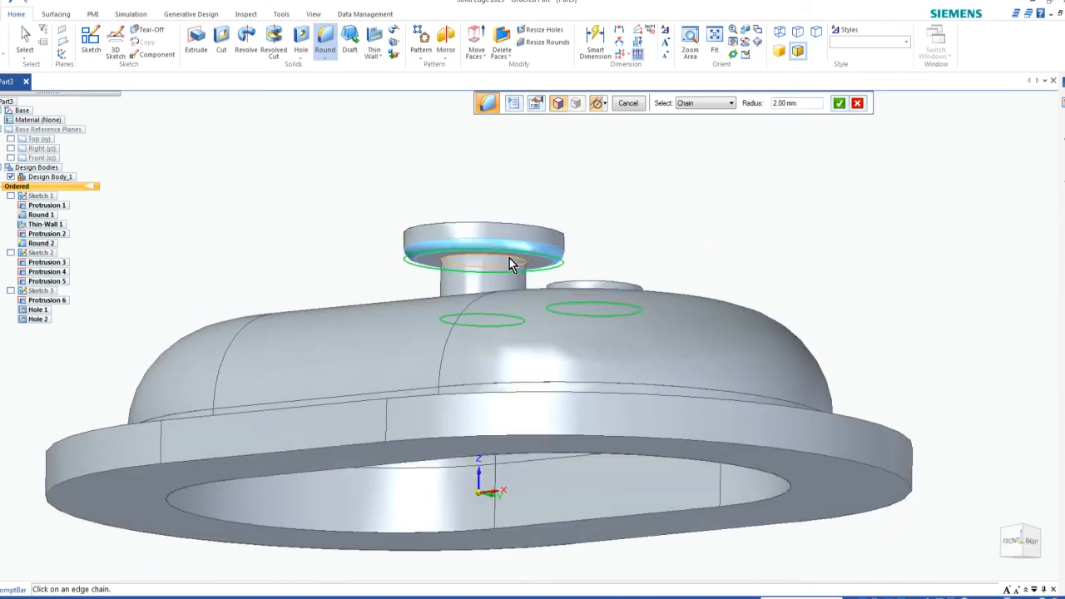
left_click(510, 263)
middle_click_drag(675, 267, 581, 325)
left_click(518, 356)
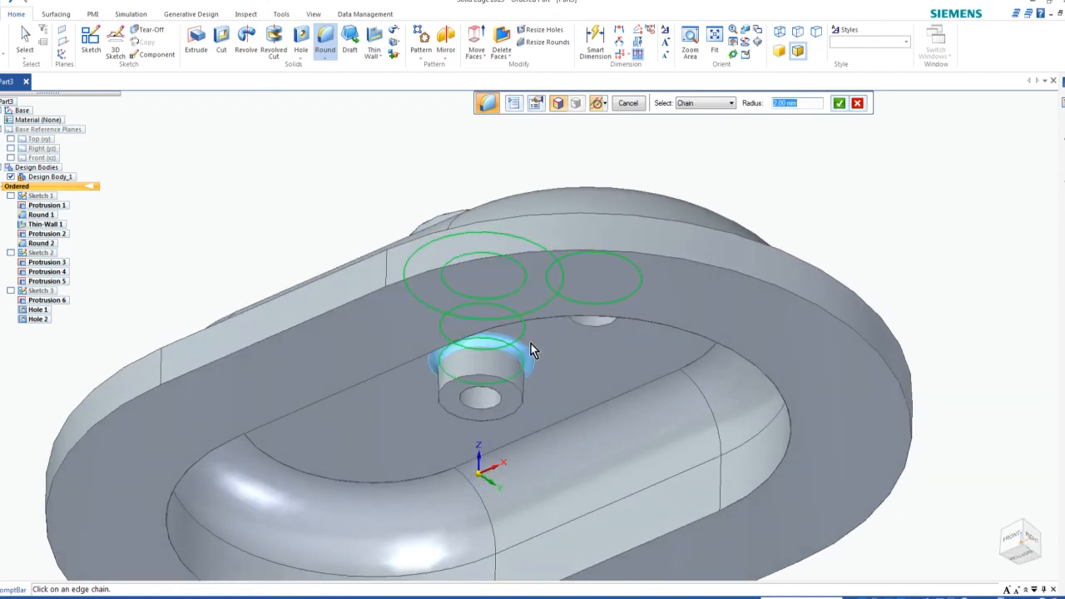
left_click(839, 103)
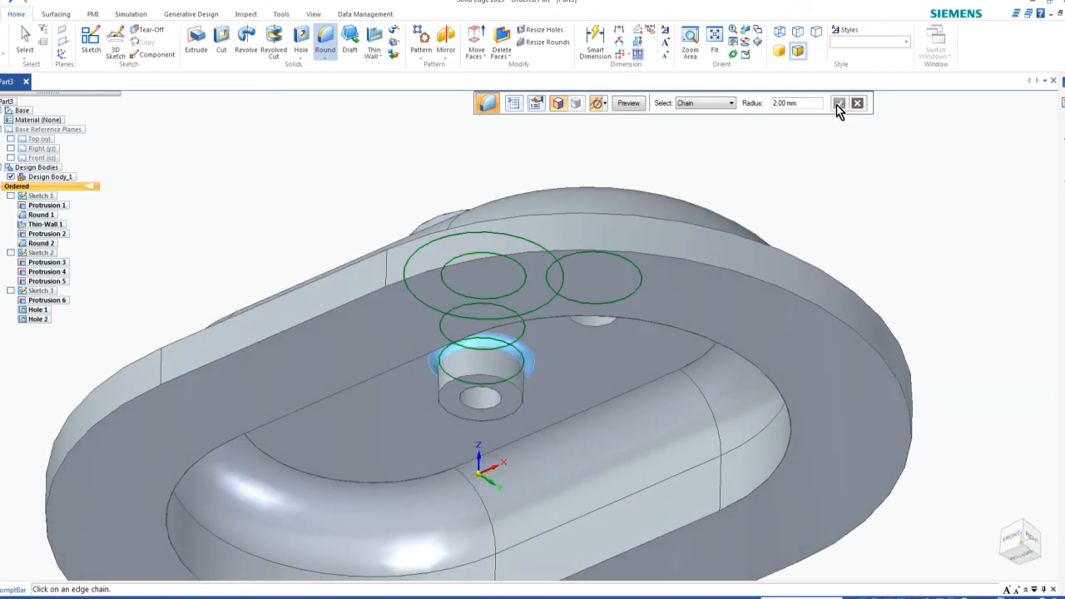
left_click(629, 106)
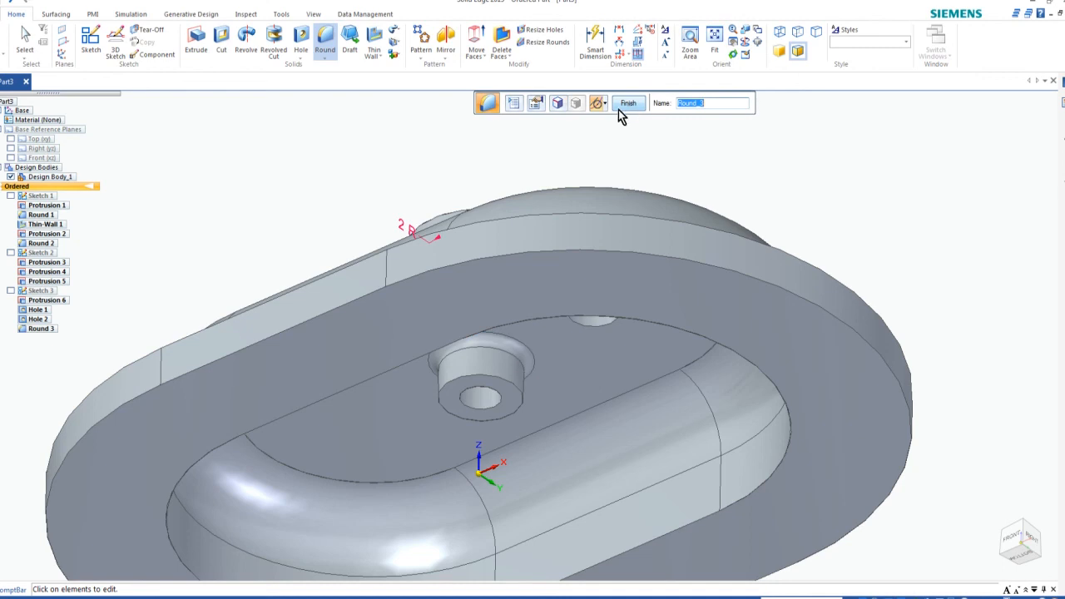
left_click(630, 104)
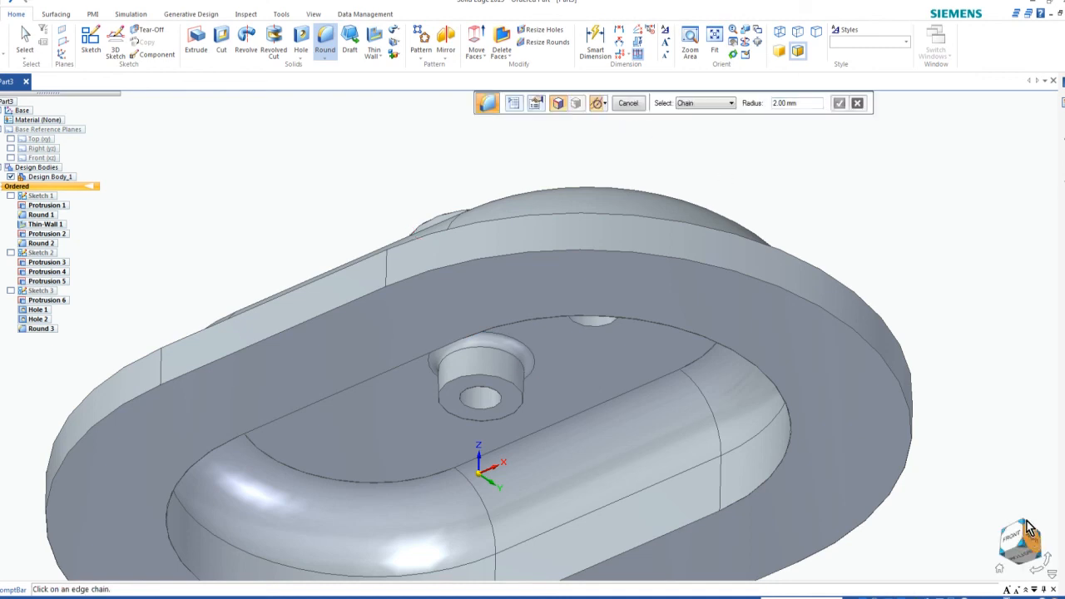
Check the 2 mm rounds on the bosses in isometric, front and wireframe views, ending in the shaded isometric view.
left_click(1007, 562)
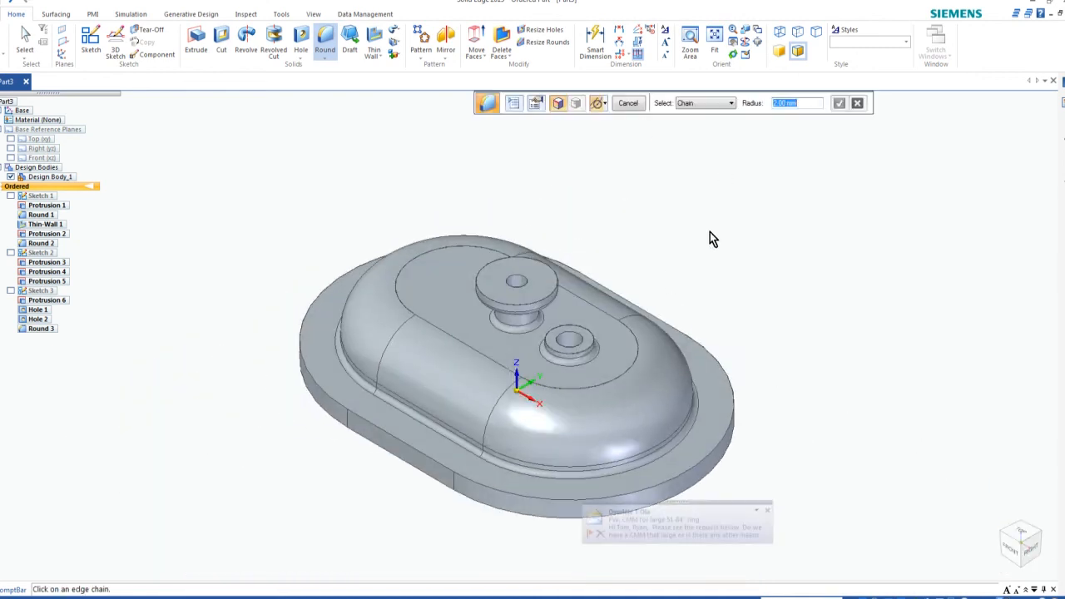
left_click(767, 510)
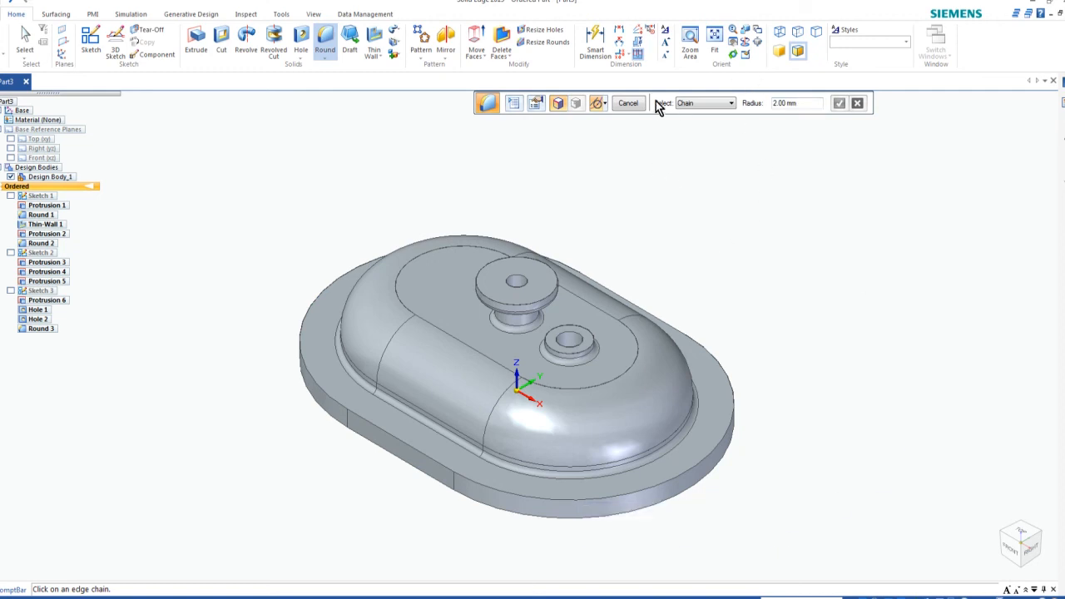
left_click(1013, 556)
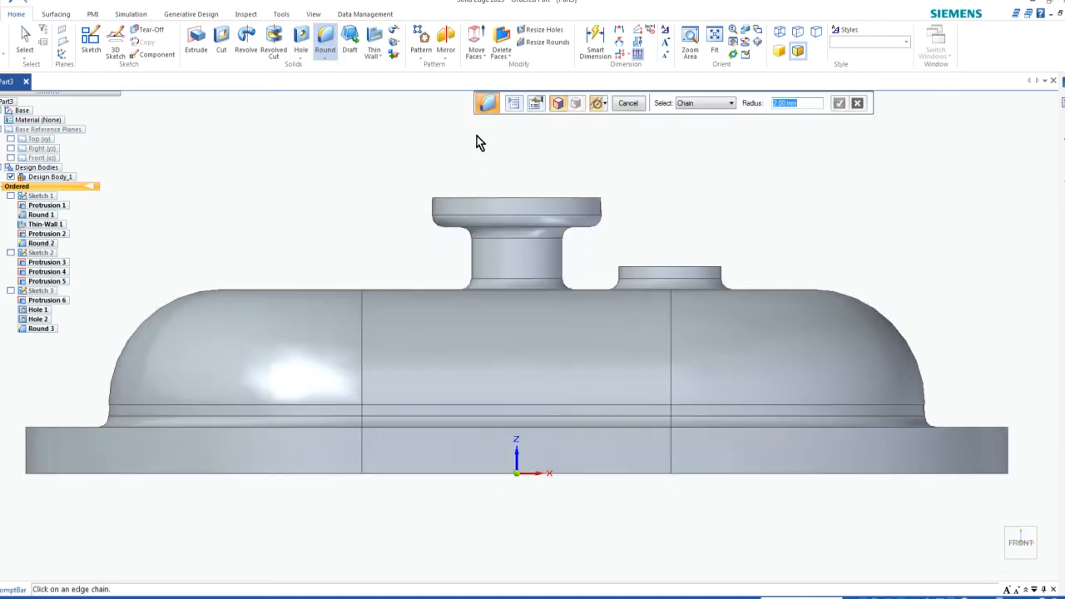
left_click(781, 35)
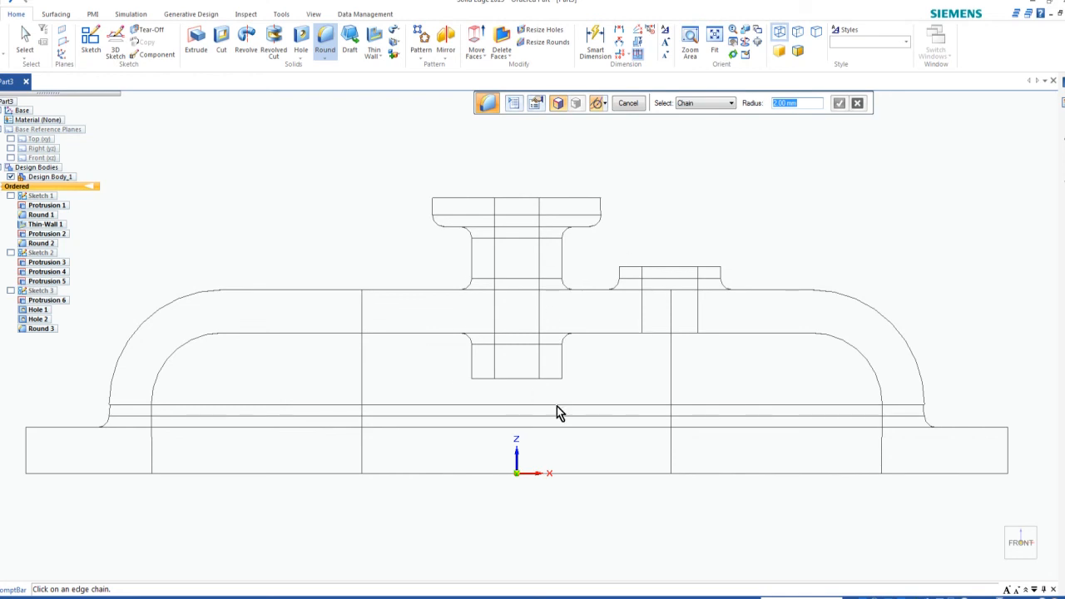
left_click(799, 52)
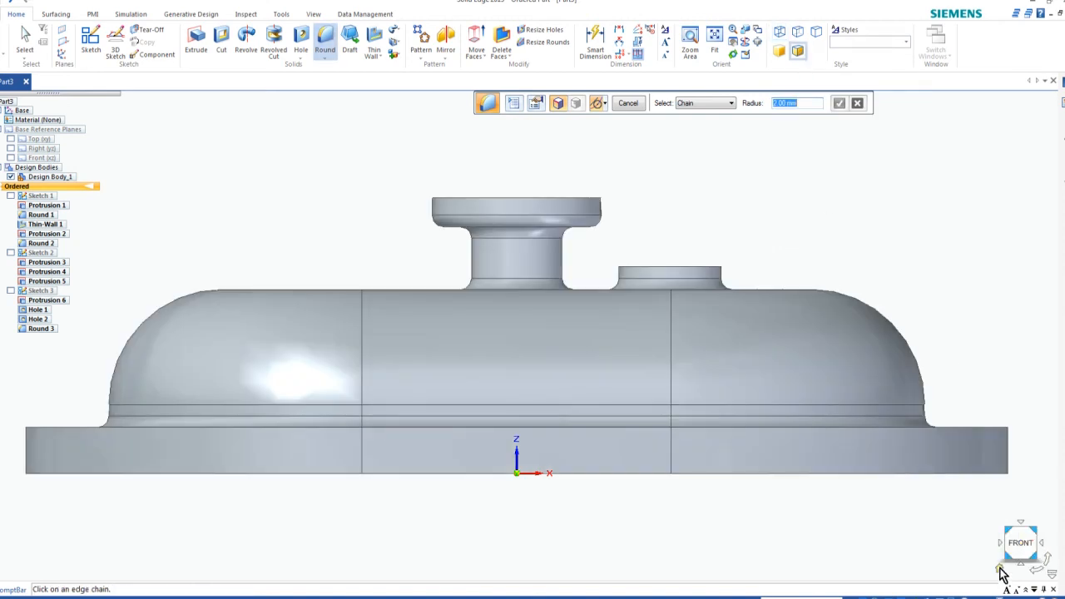
left_click(1001, 571)
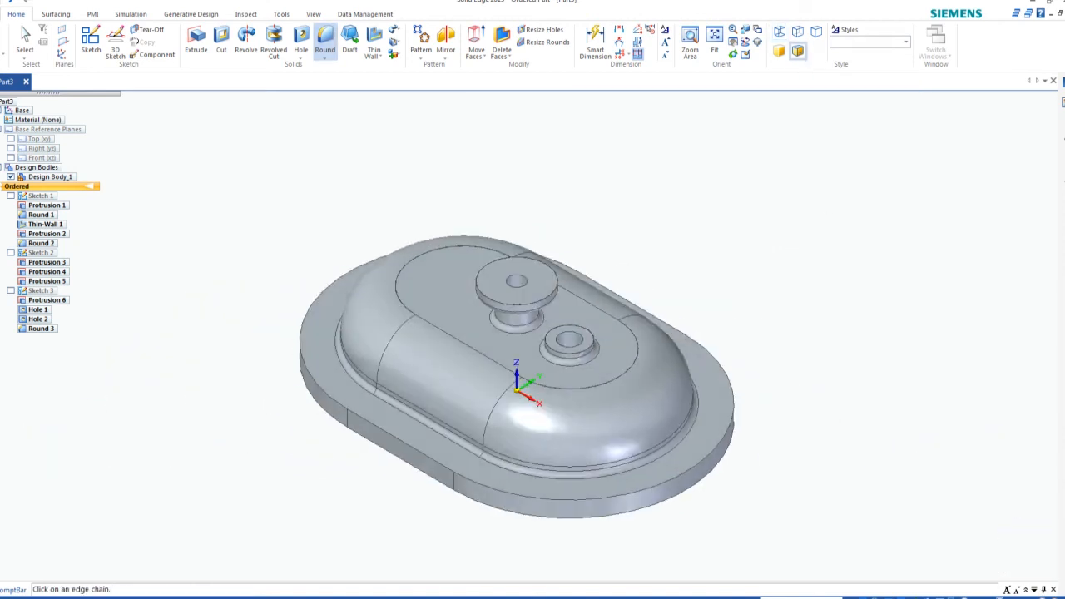
scroll(663, 237, "up", 1)
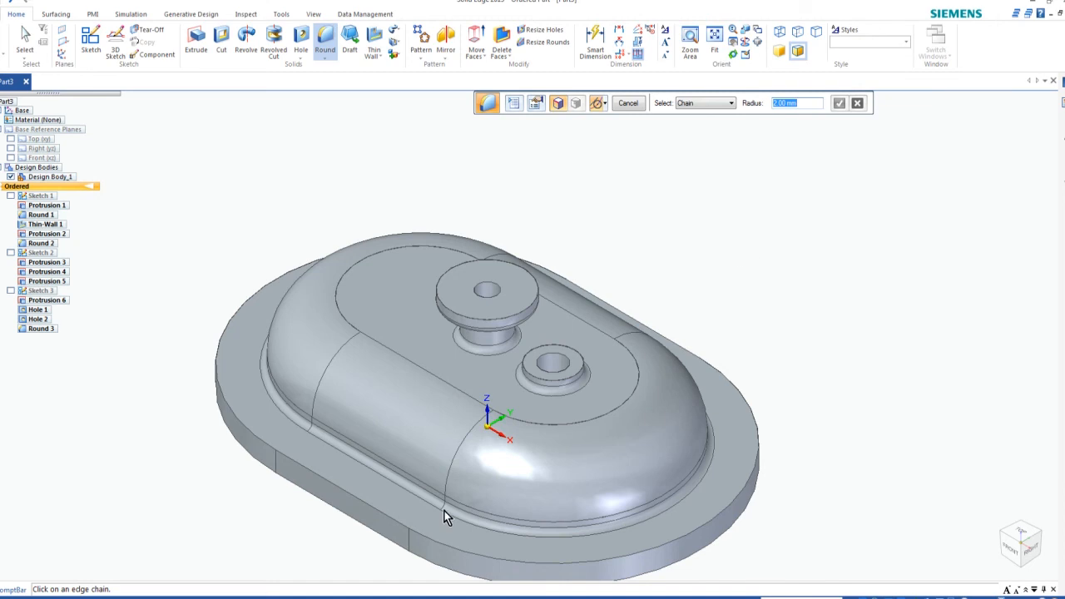
Turn the model to its underside and start a sketch on the flange's flat bottom face.
scroll(455, 500, "down", 1)
scroll(401, 539, "up", 1)
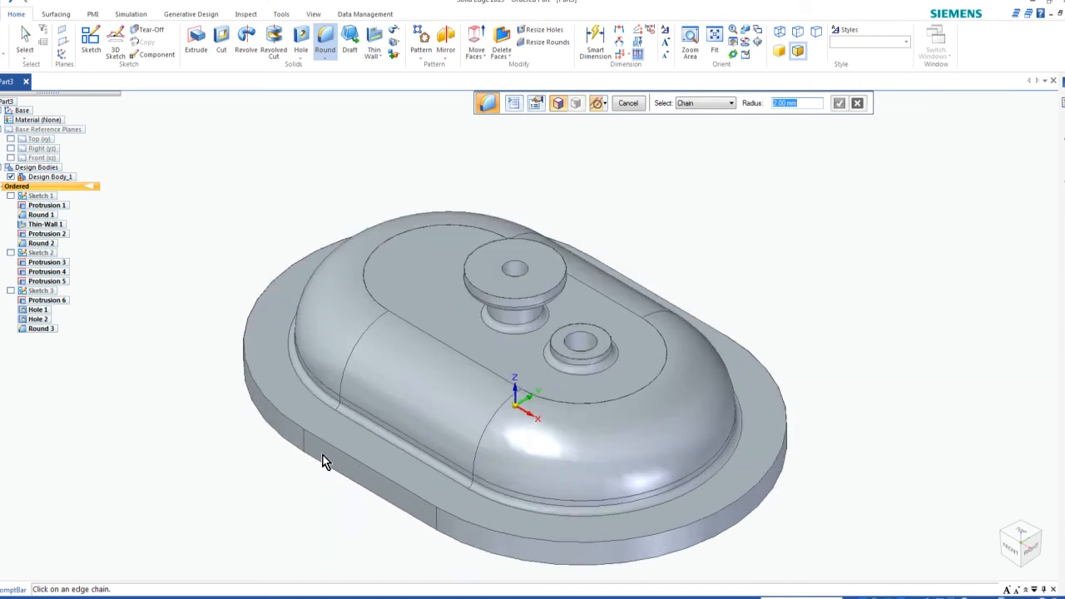
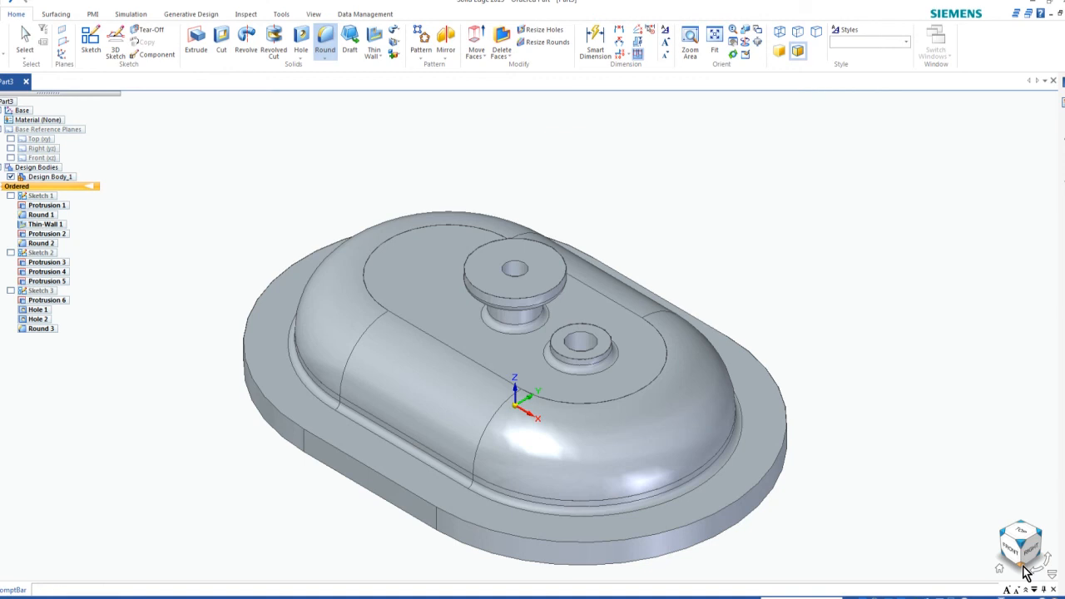
left_click(1025, 567)
scroll(453, 189, "up", 2)
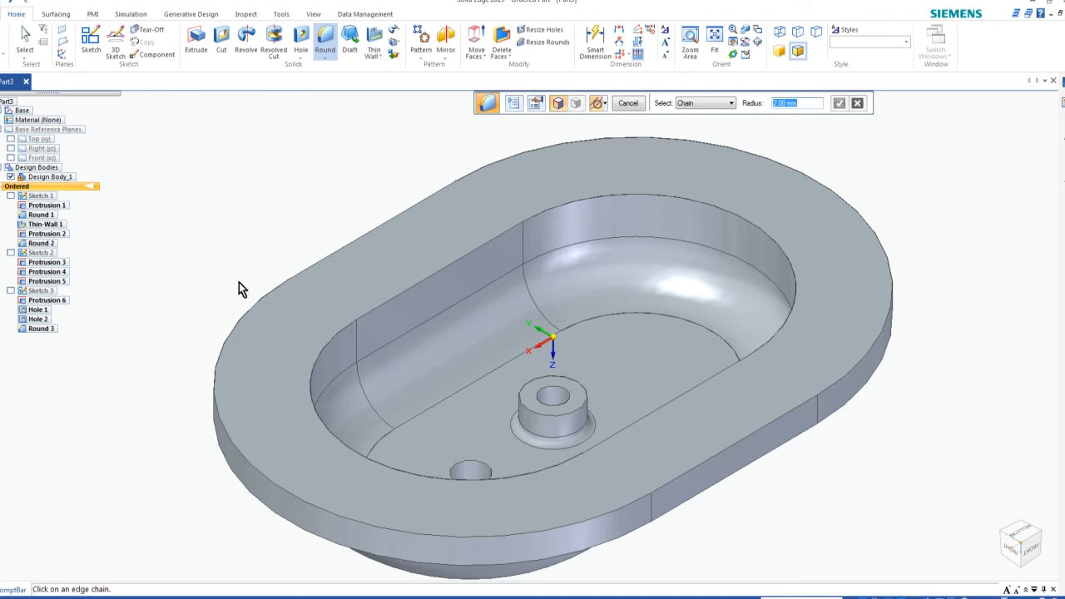
left_click(94, 51)
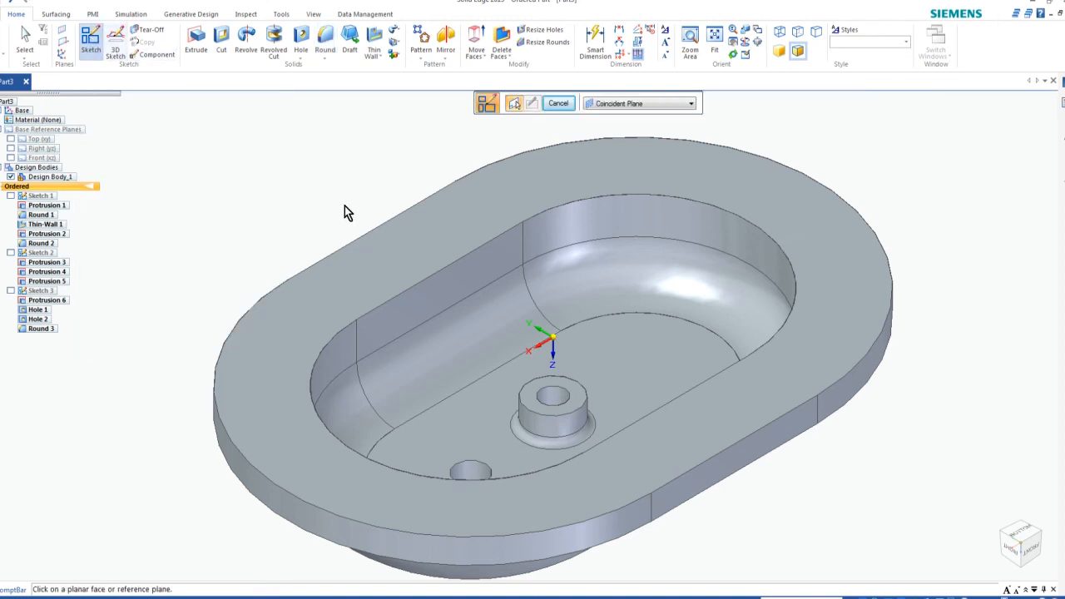
left_click(353, 263)
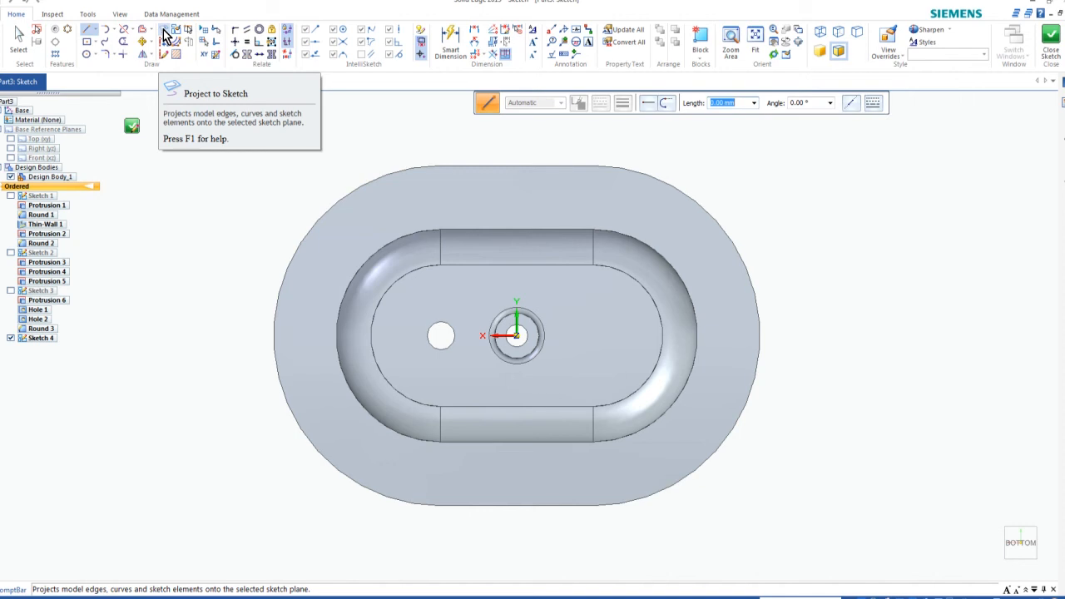
Project the flange's complete outer edge chain into the sketch, without an offset.
left_click(164, 31)
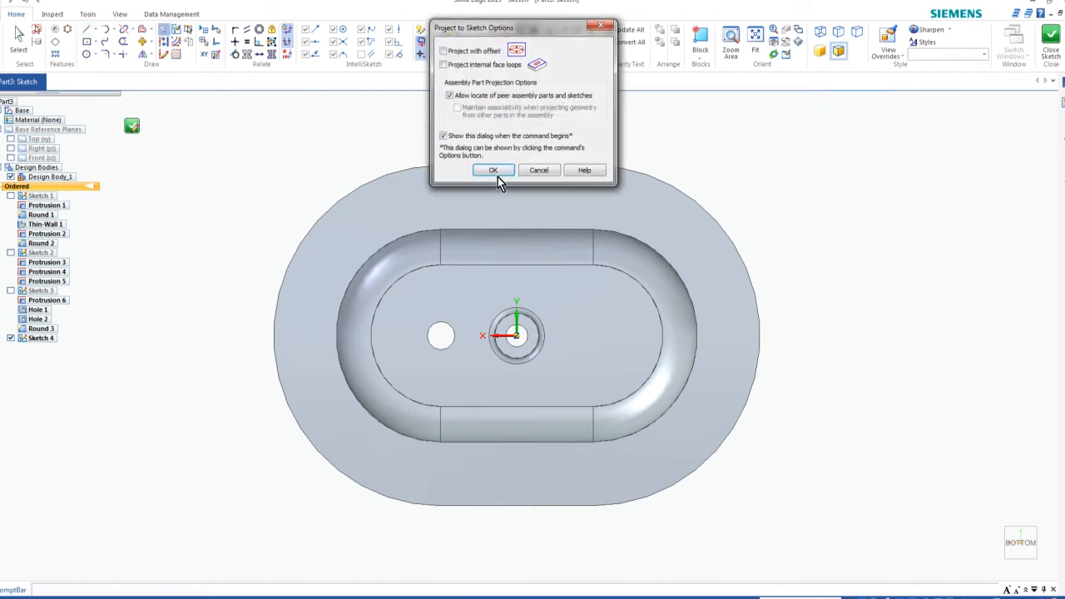
left_click(489, 170)
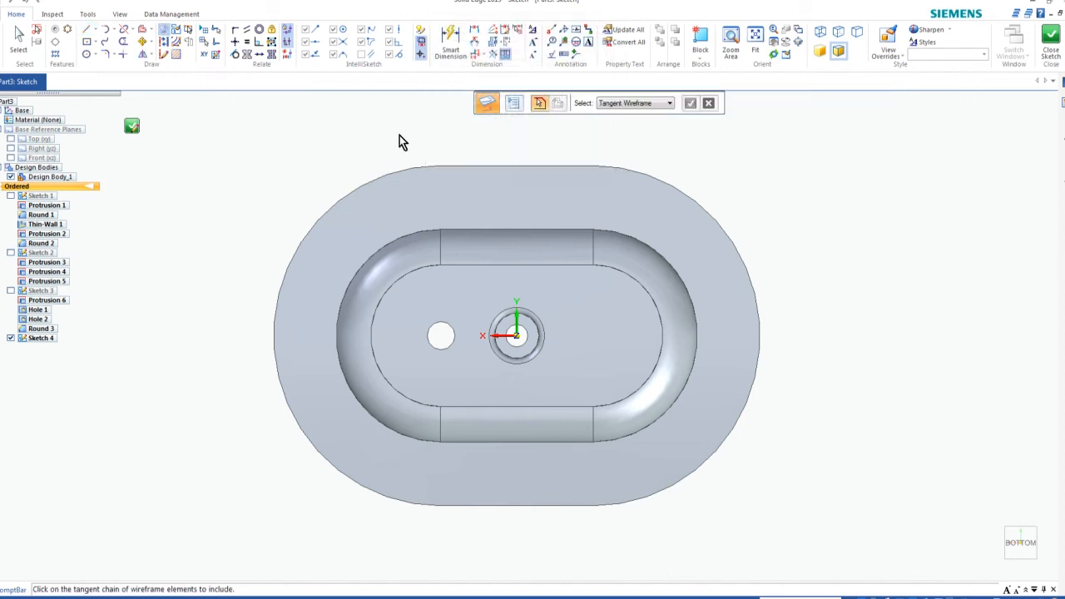
left_click(388, 178)
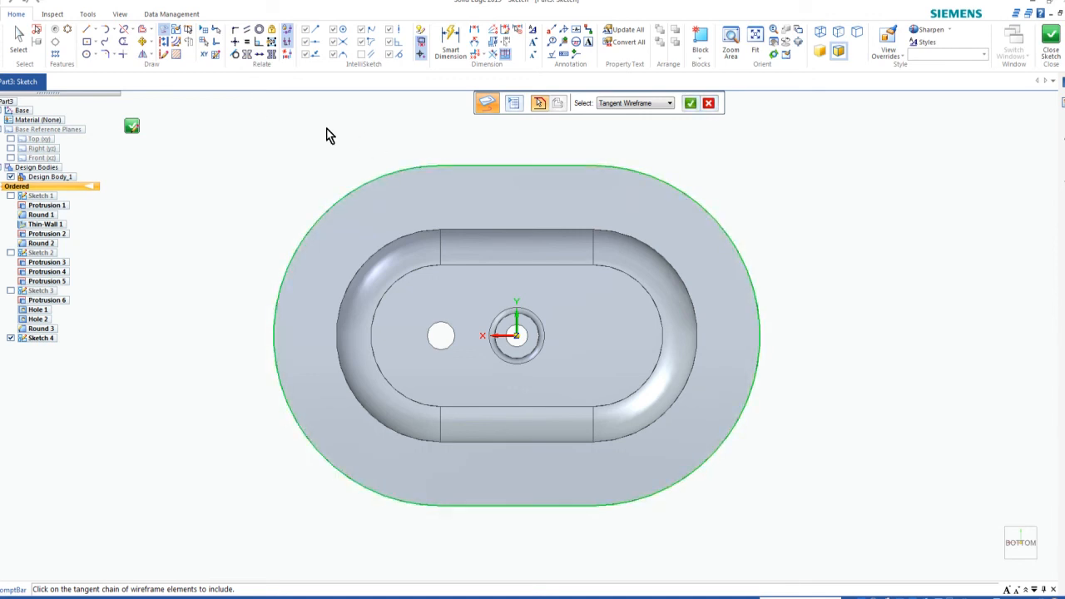
left_click(691, 106)
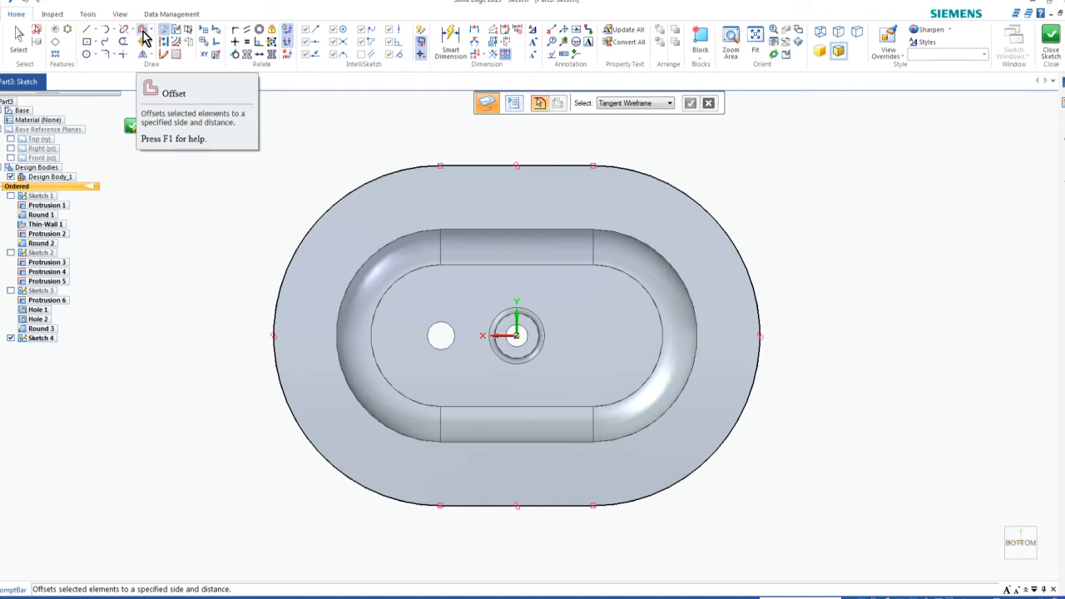
Offset the projected flange outline inward by 7.5 mm as a chain.
left_click(144, 37)
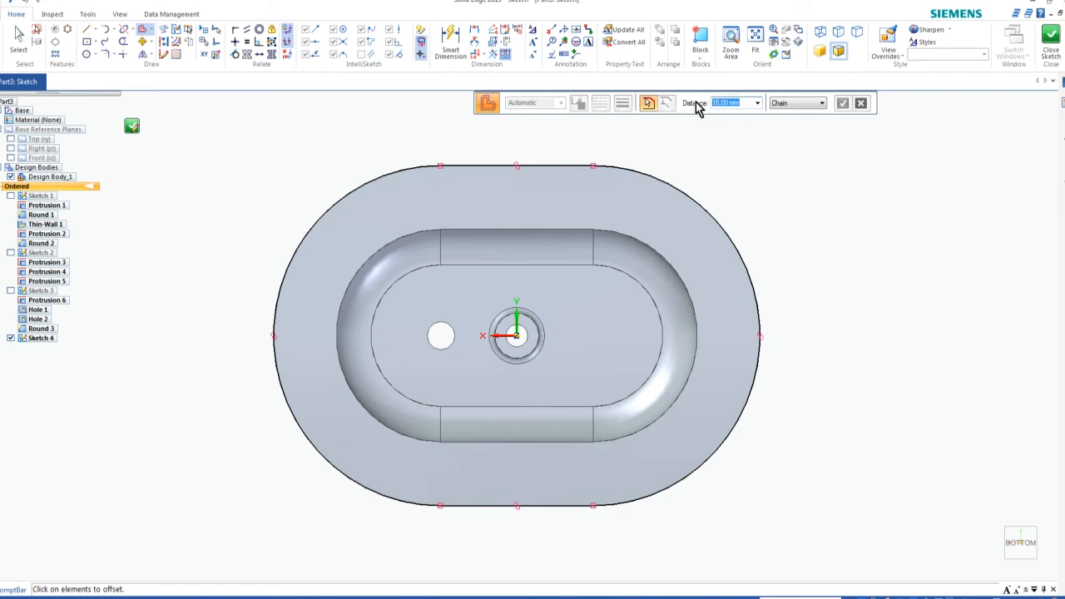
type("7.5")
key("Return")
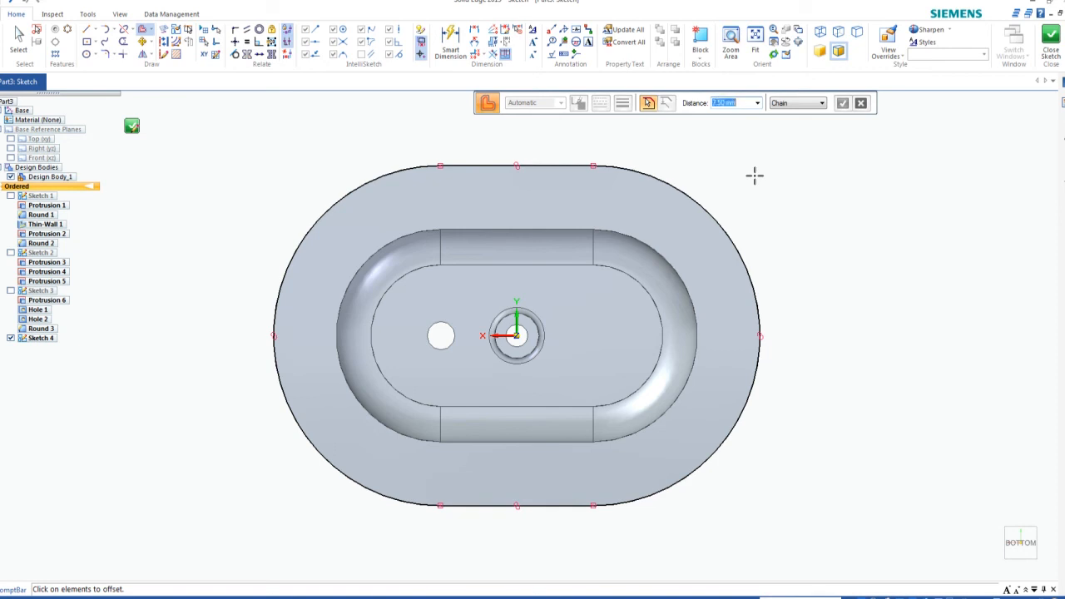
left_click(404, 167)
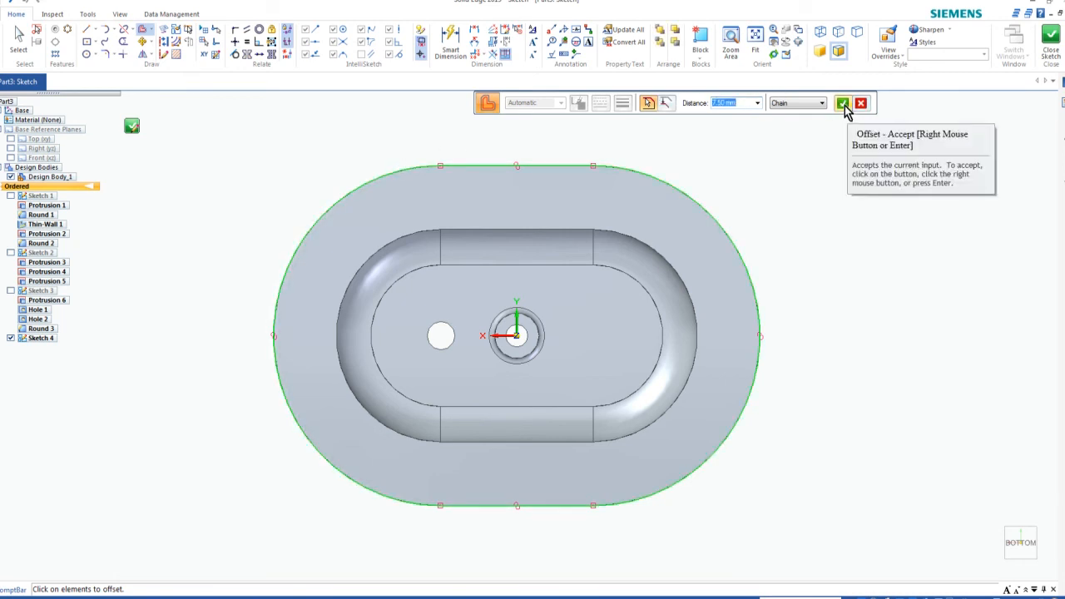
left_click(842, 102)
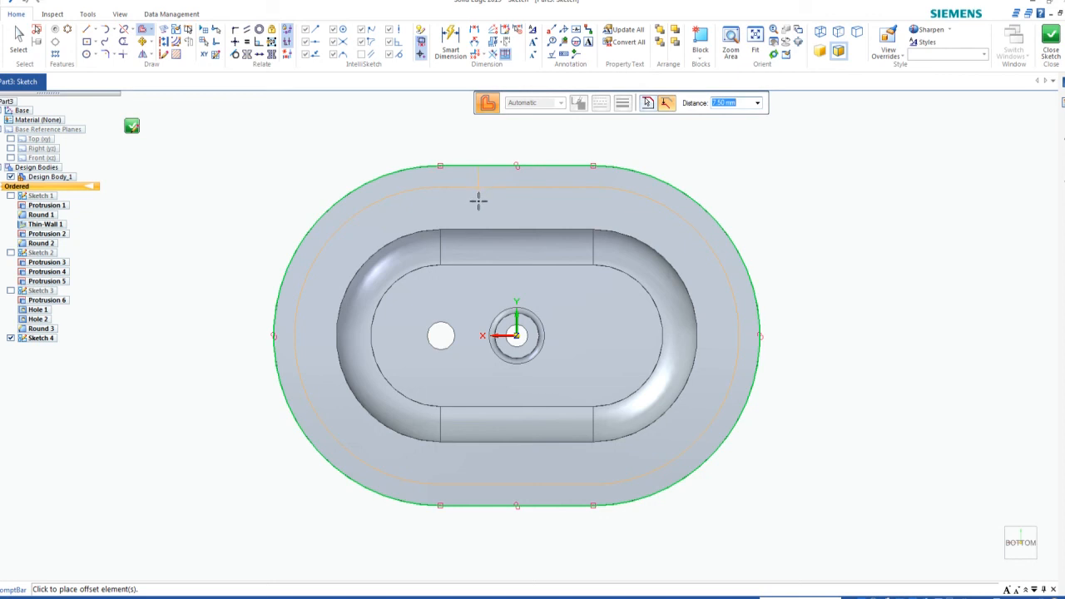
left_click(479, 200)
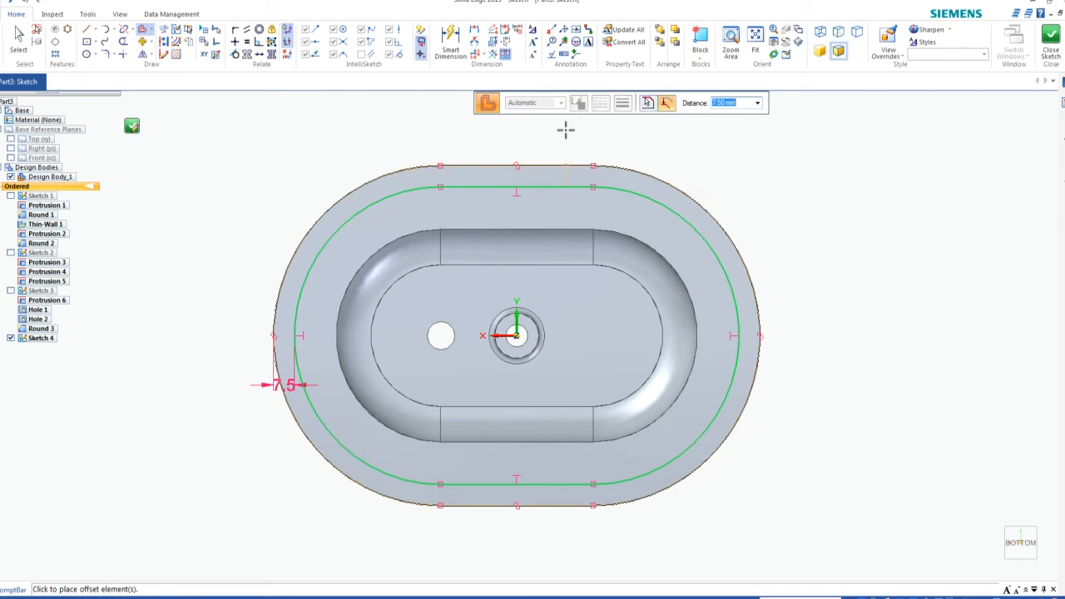
key("Escape")
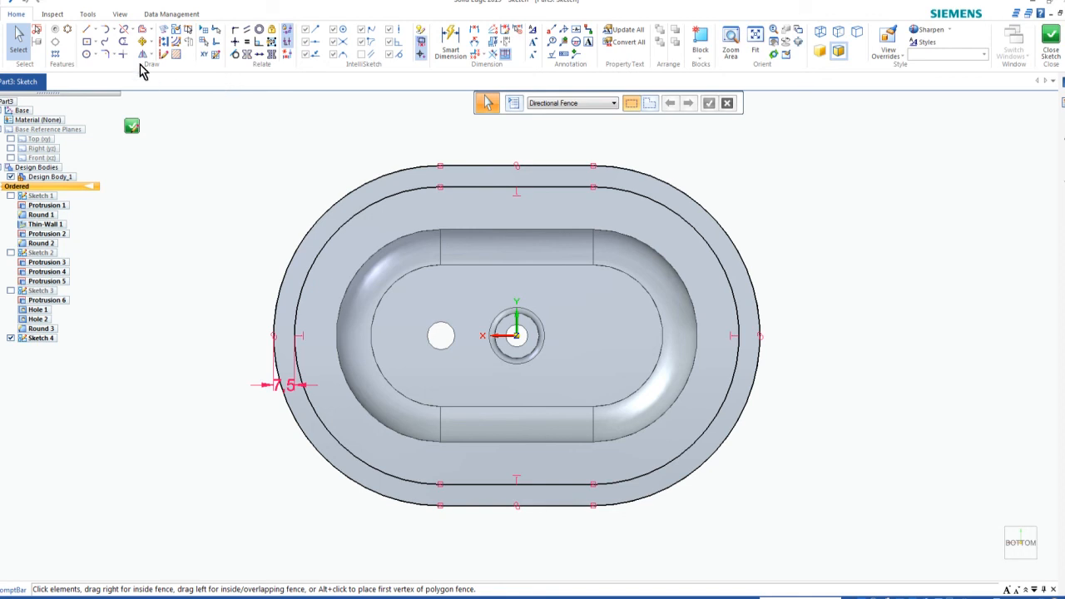
Draw a horizontal line reaching past both ends of the flange and connect its midpoint to the sketch origin.
left_click(90, 36)
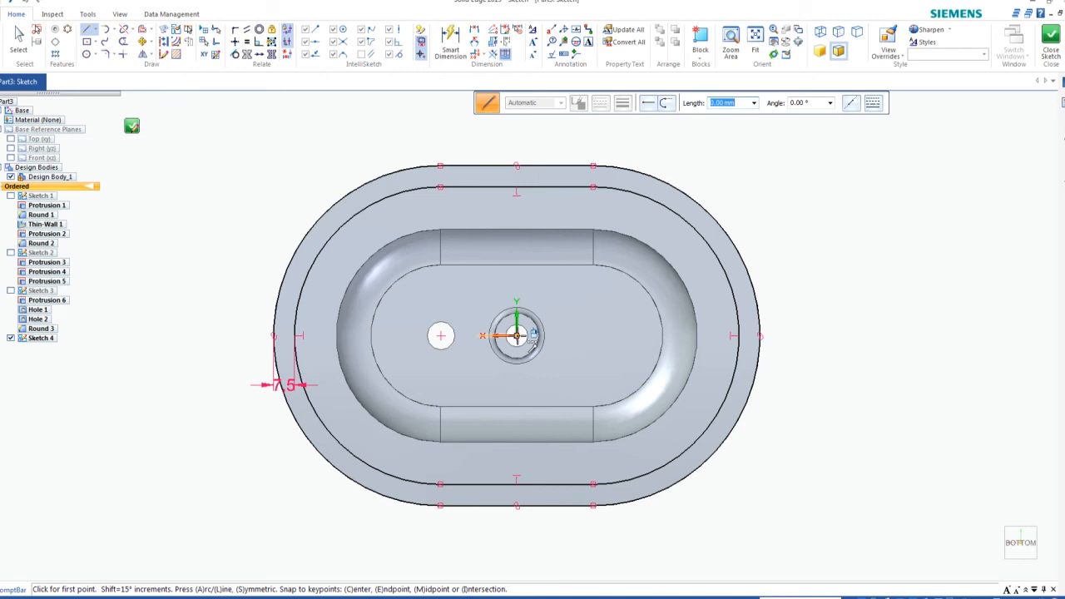
left_click(173, 300)
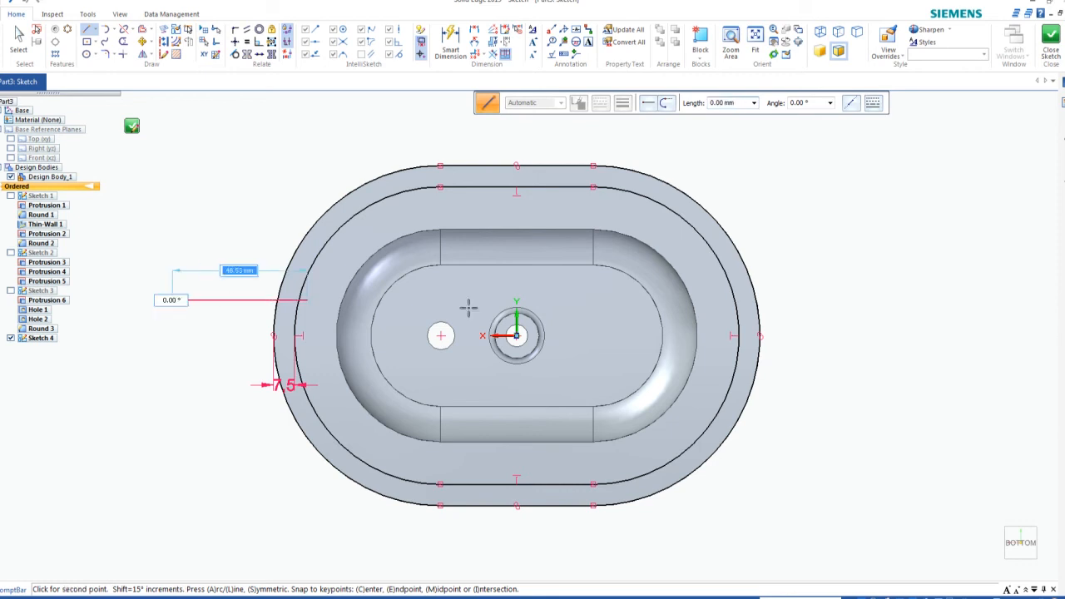
left_click(876, 300)
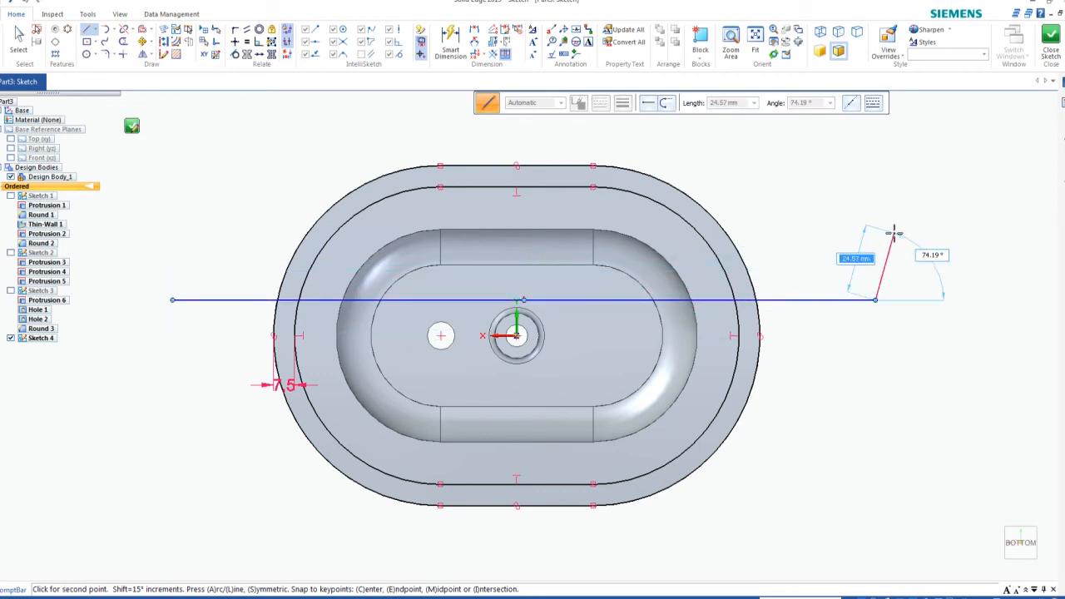
key("Escape")
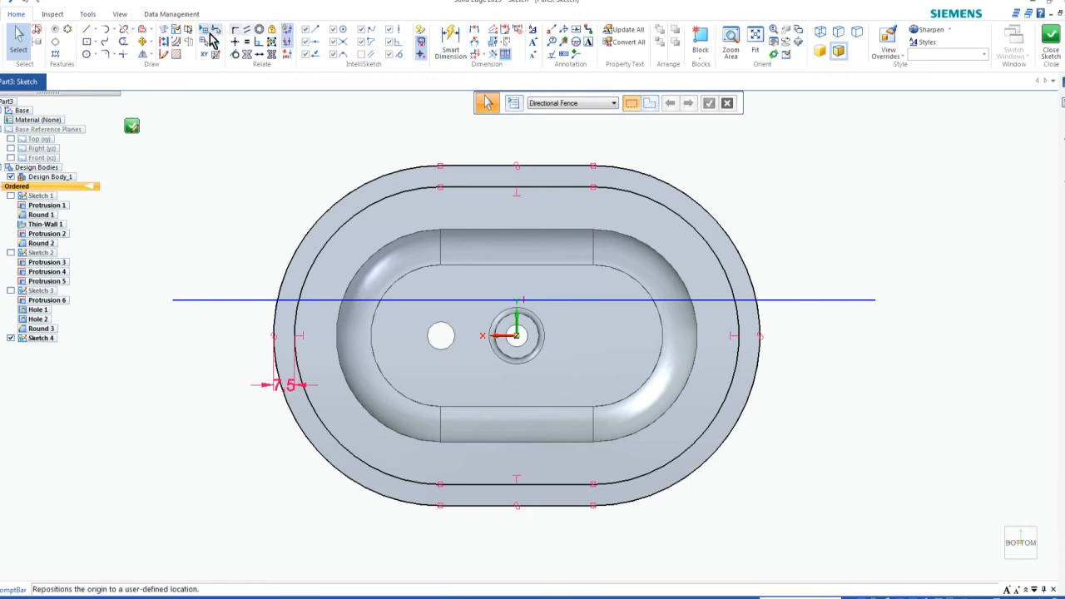
left_click(235, 29)
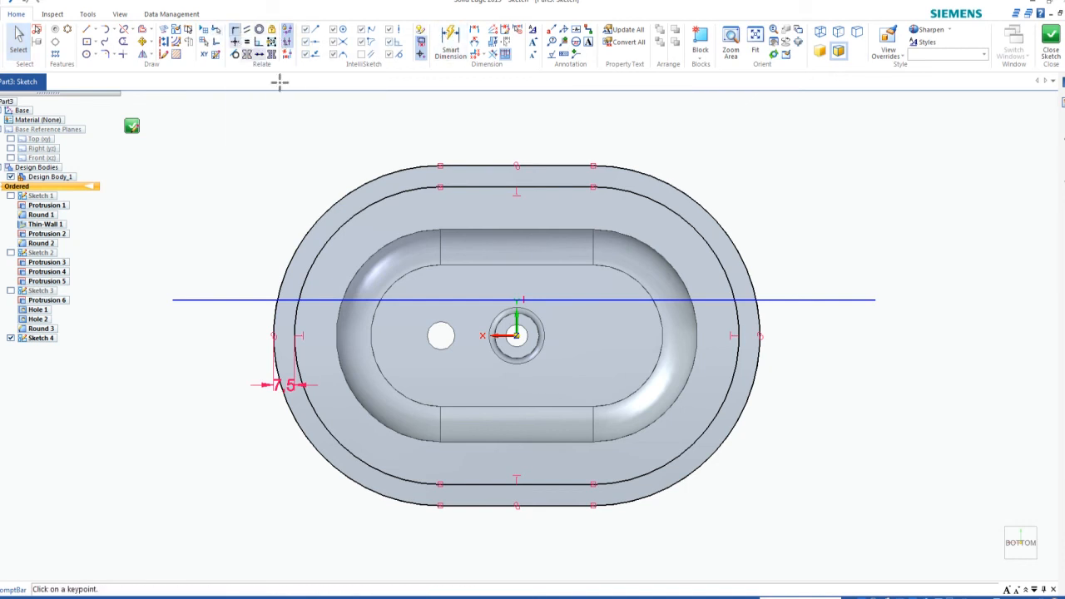
left_click(523, 300)
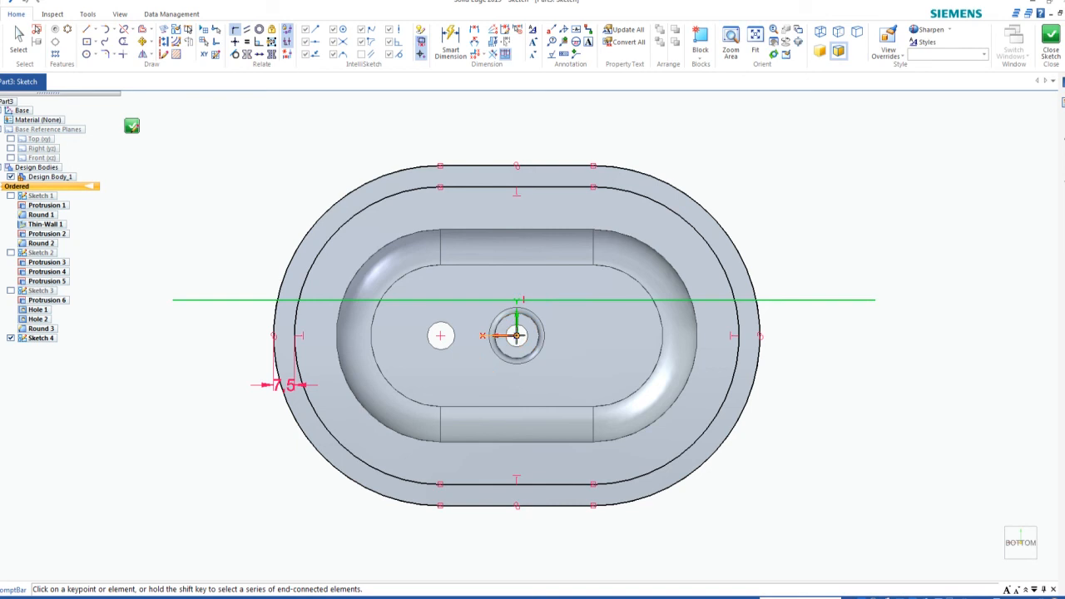
left_click(517, 337)
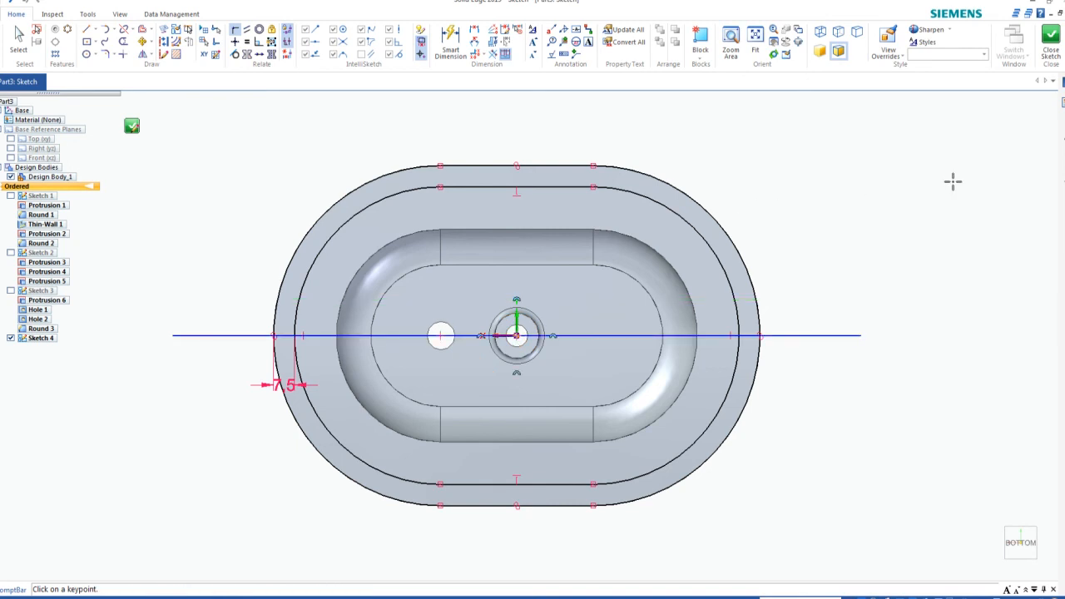
key("Escape")
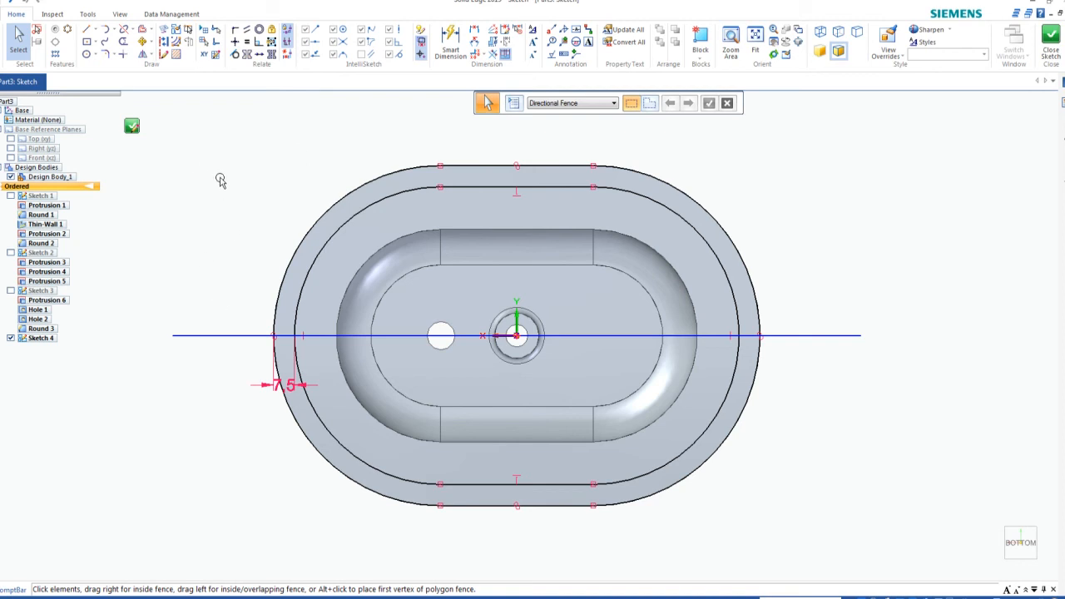
Convert the two end arcs of the projected outer outline to construction geometry.
left_click(298, 249)
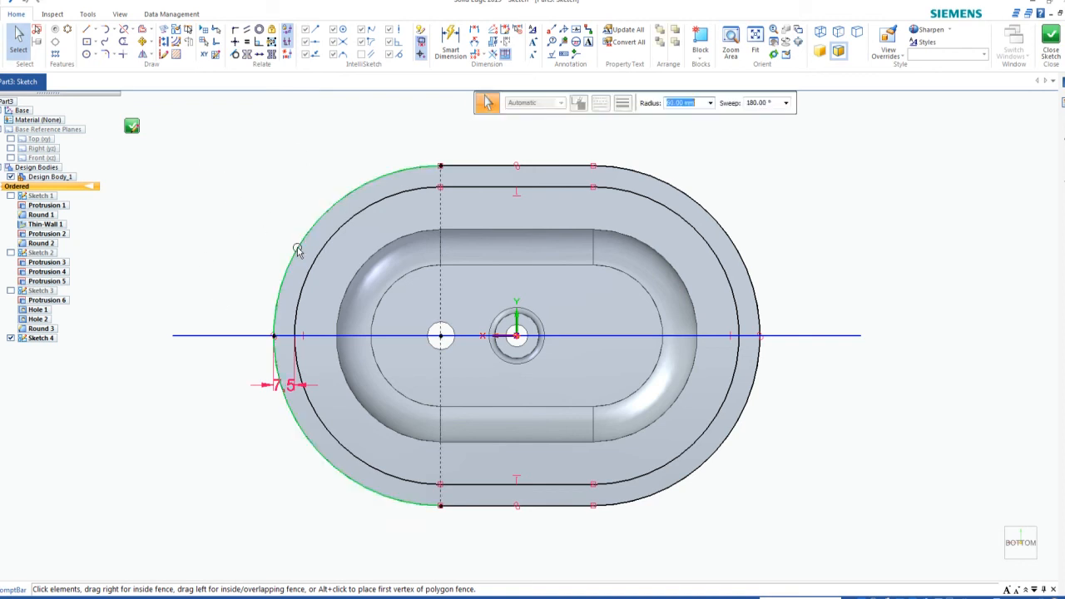
left_click(742, 261, "ctrl")
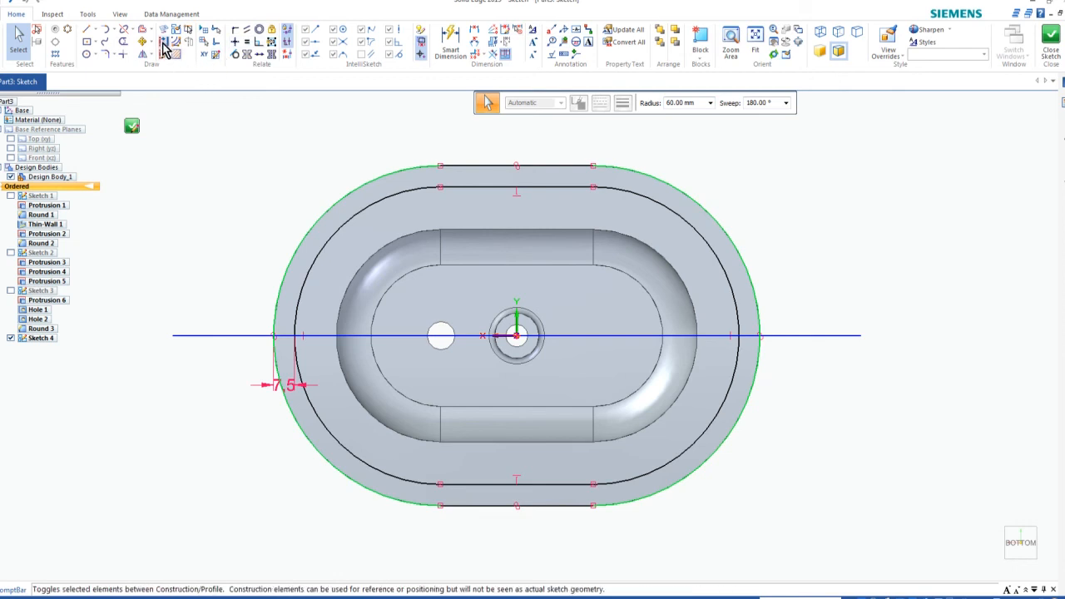
left_click(164, 41)
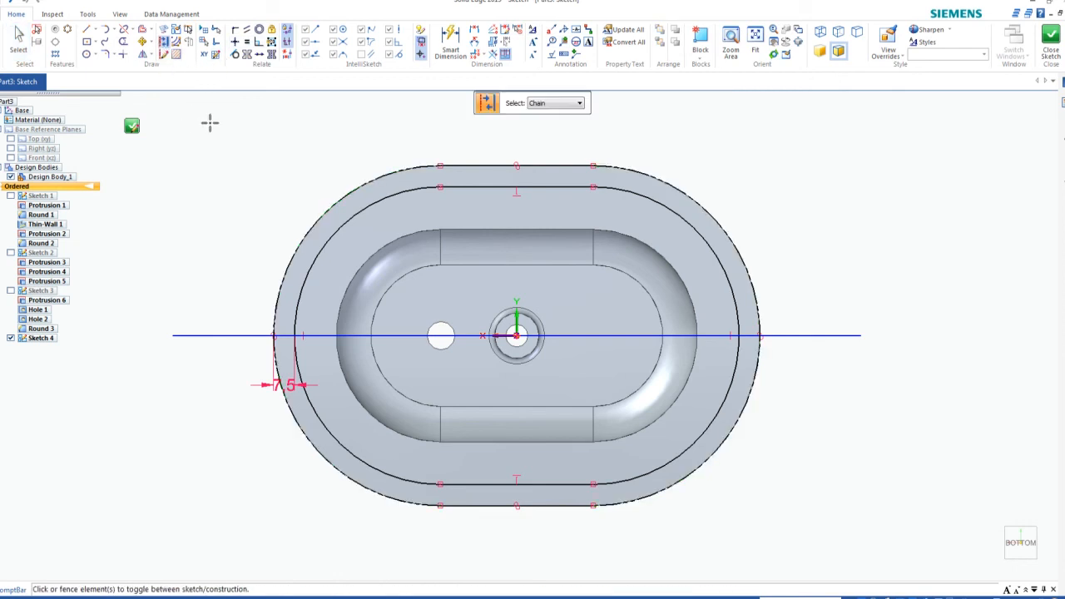
key("Escape")
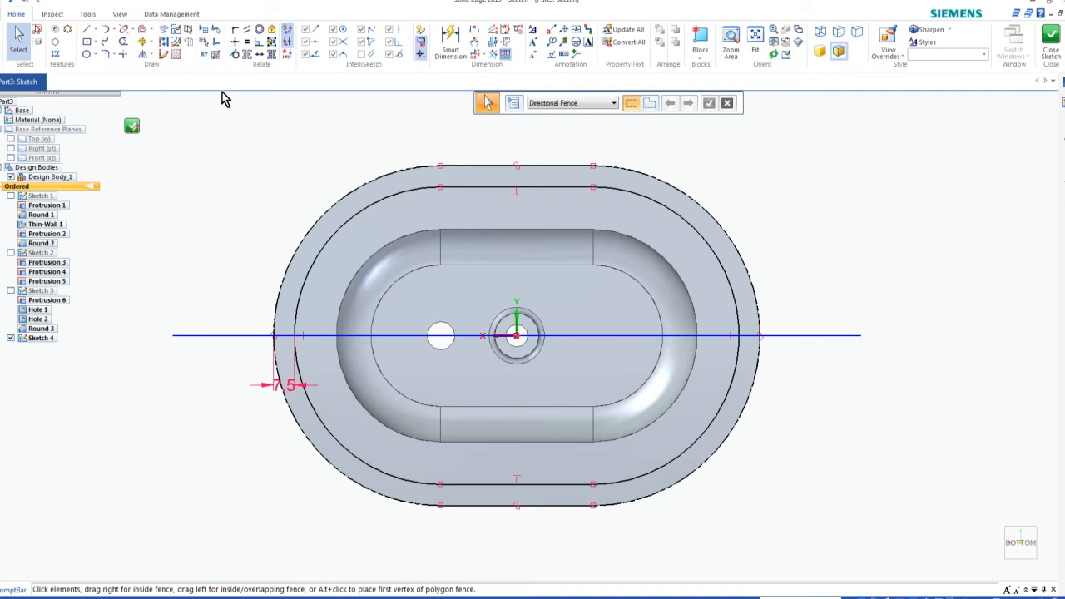
Trim the horizontal centre line at both ends back to the inner offset outline.
left_click(124, 46)
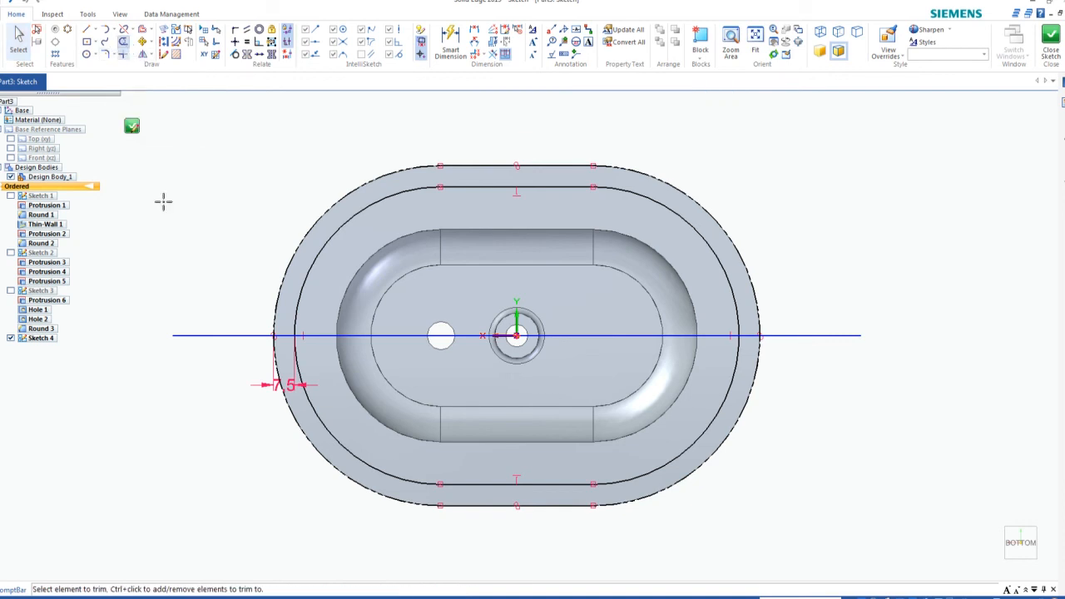
left_click(206, 335)
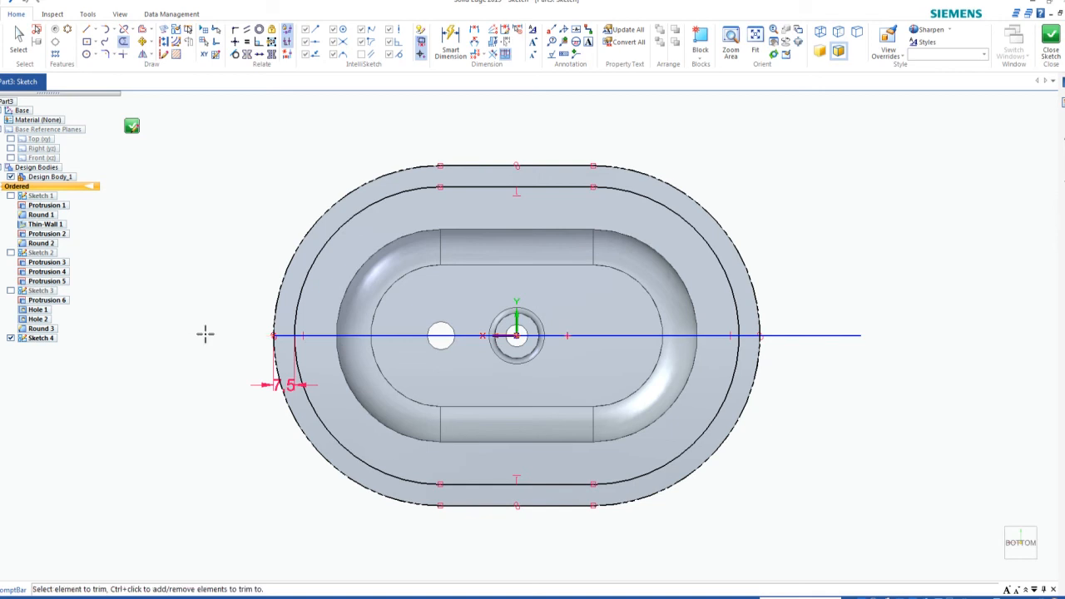
left_click(281, 335)
scroll(841, 341, "down", 2)
scroll(816, 335, "up", 8)
scroll(770, 356, "up", 1)
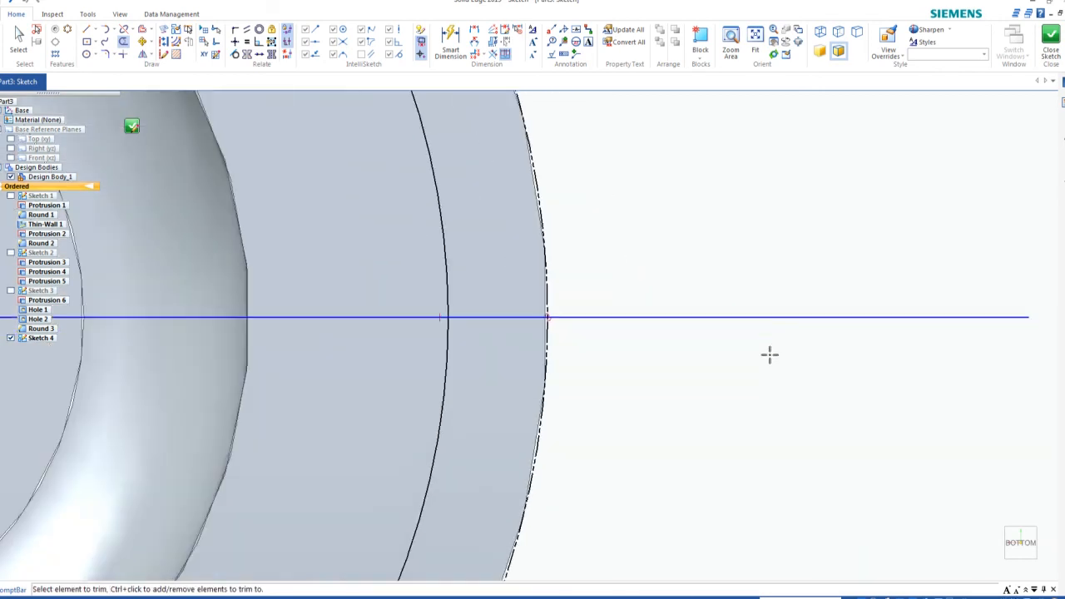
left_click(738, 316)
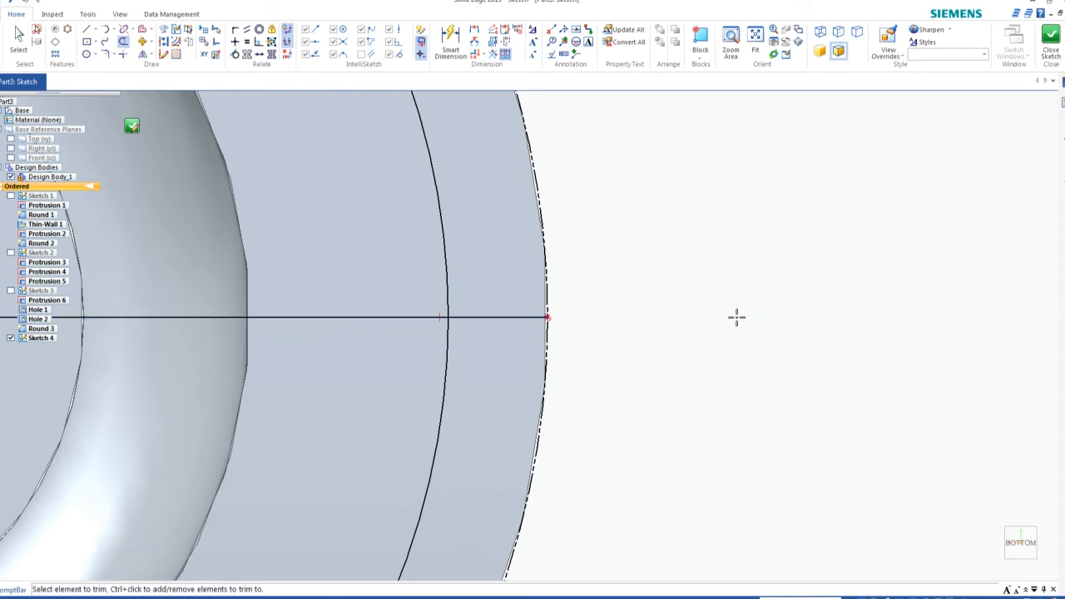
left_click(525, 316)
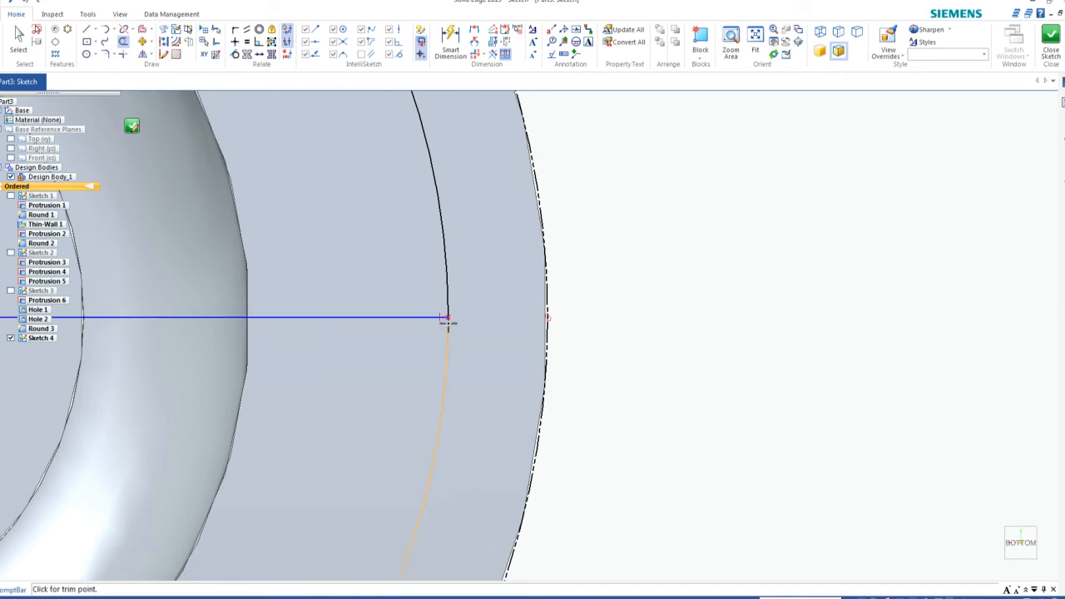
scroll(549, 292, "down", 6)
scroll(441, 268, "up", 2)
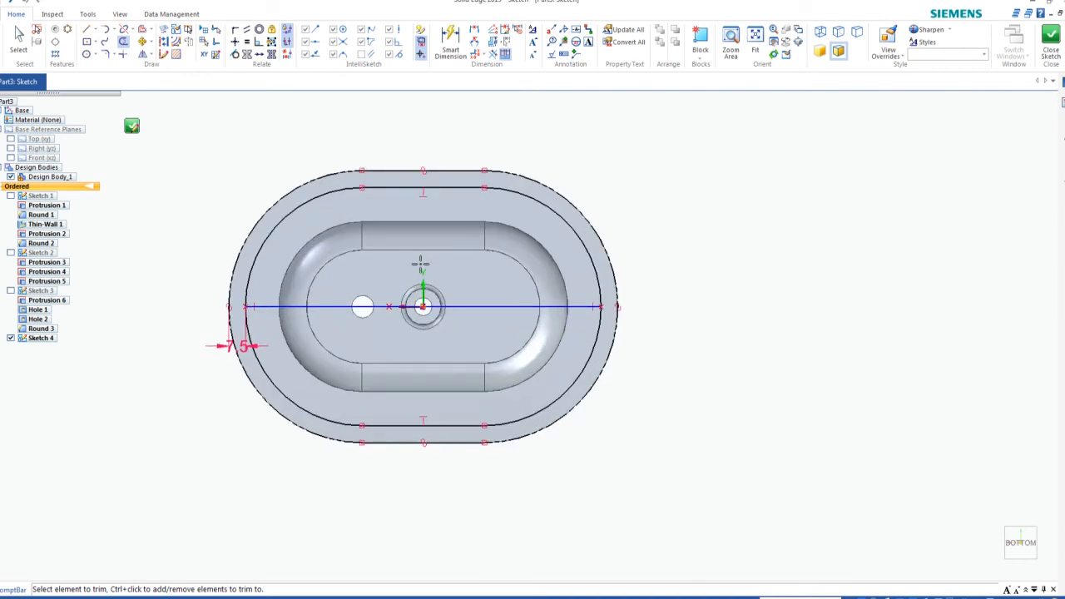
scroll(420, 263, "up", 1)
key("Escape")
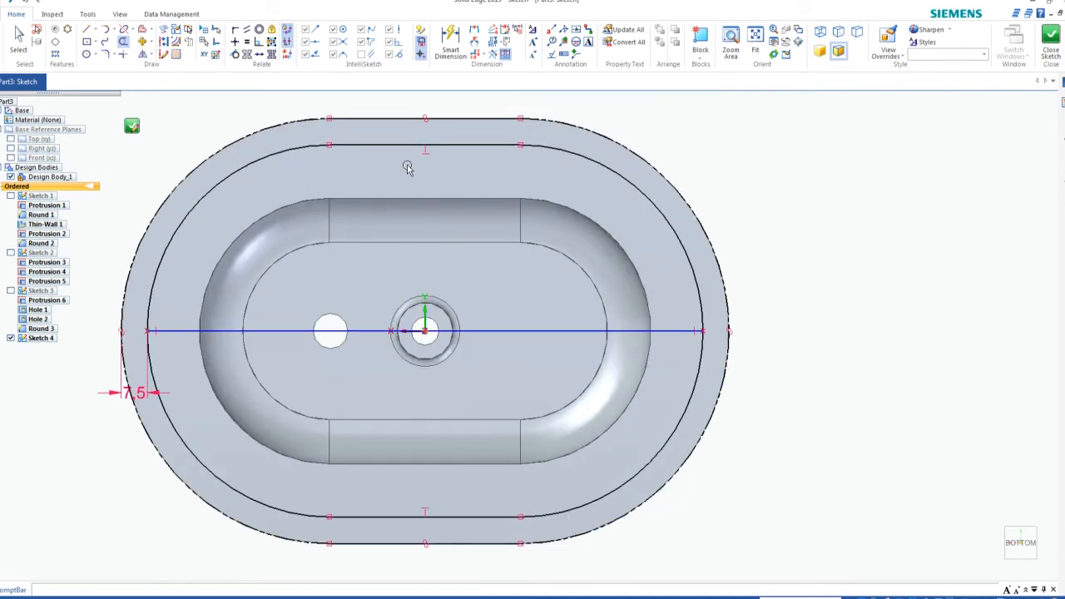
scroll(213, 115, "down", 1)
scroll(213, 115, "down", 1)
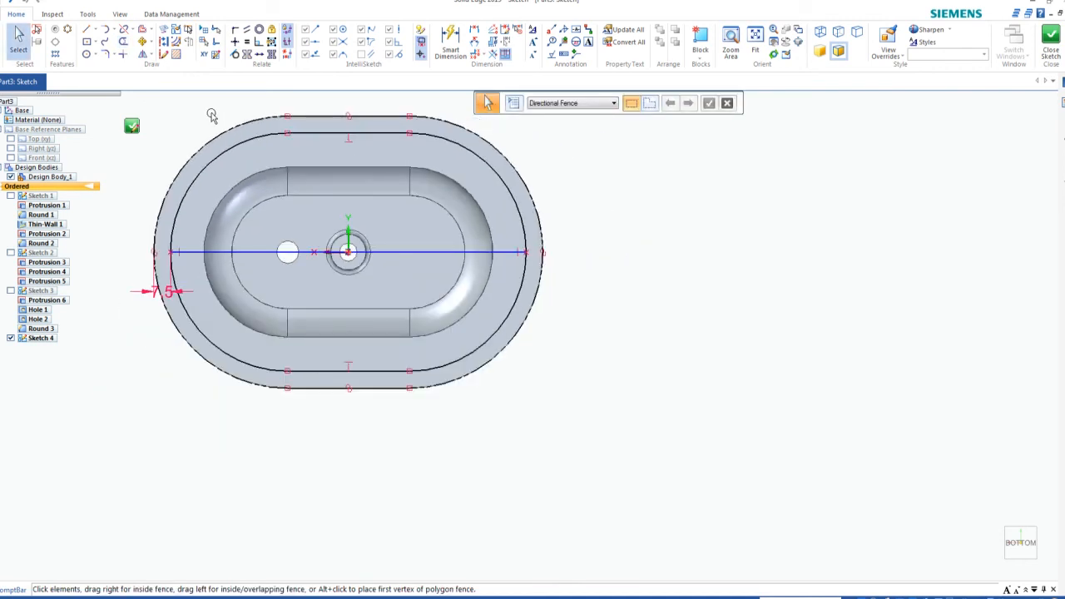
Draw two lines from the sketch origin past the flange's left end, about 24° above and 23° below the horizontal centre line.
middle_click_drag(211, 115, 364, 192, "shift")
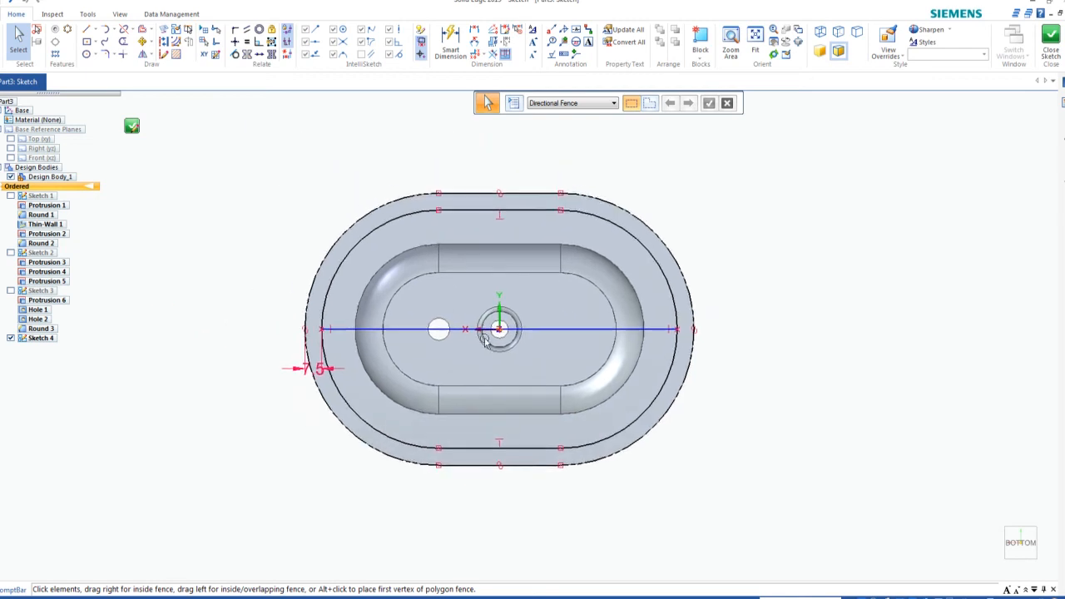
scroll(465, 327, "up", 3)
scroll(461, 325, "down", 1)
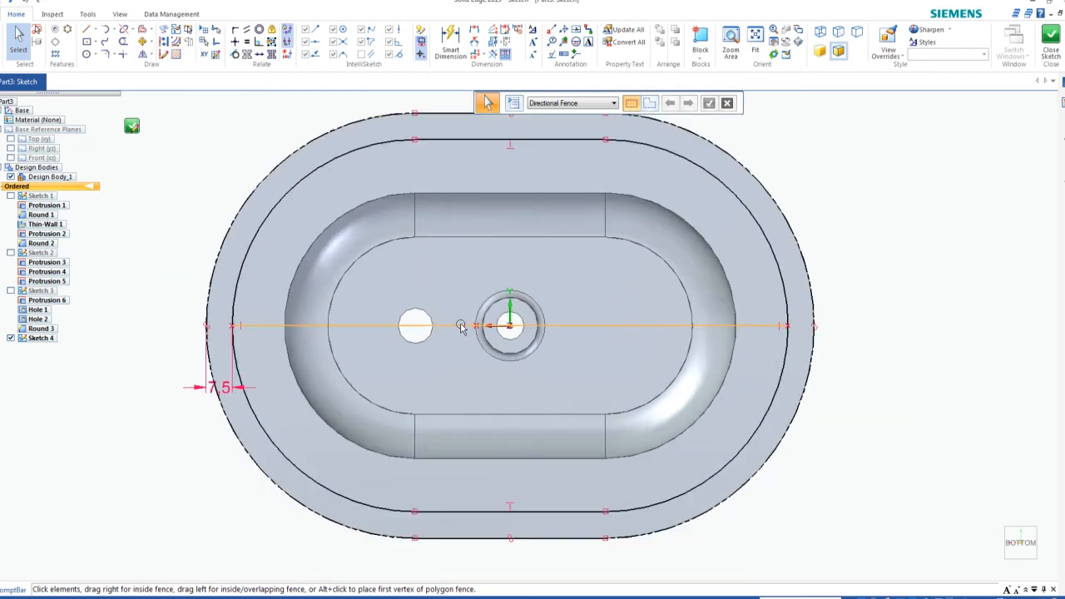
left_click(88, 32)
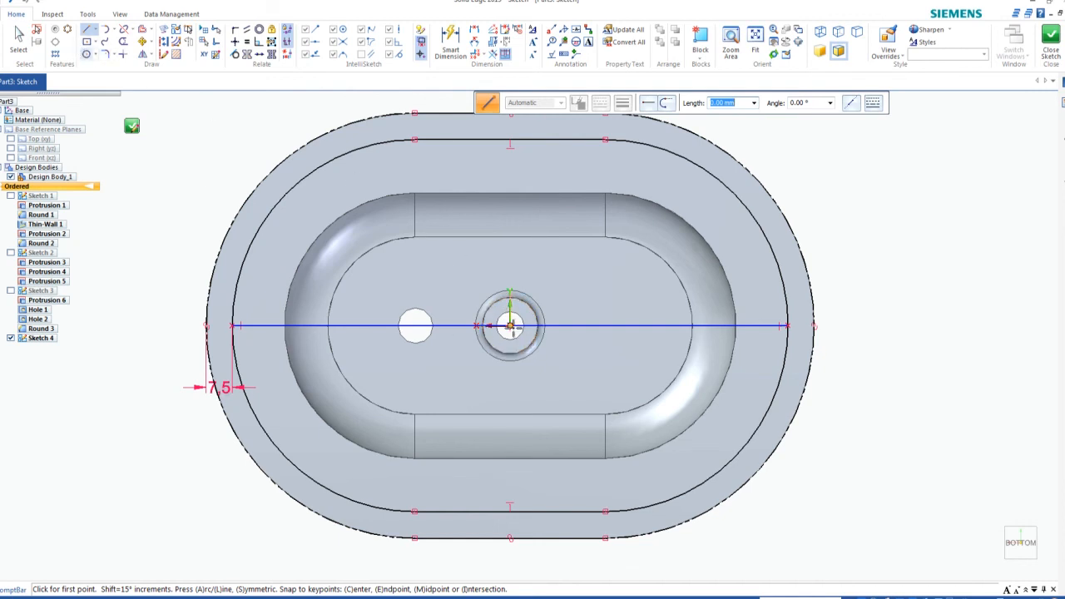
left_click(510, 324)
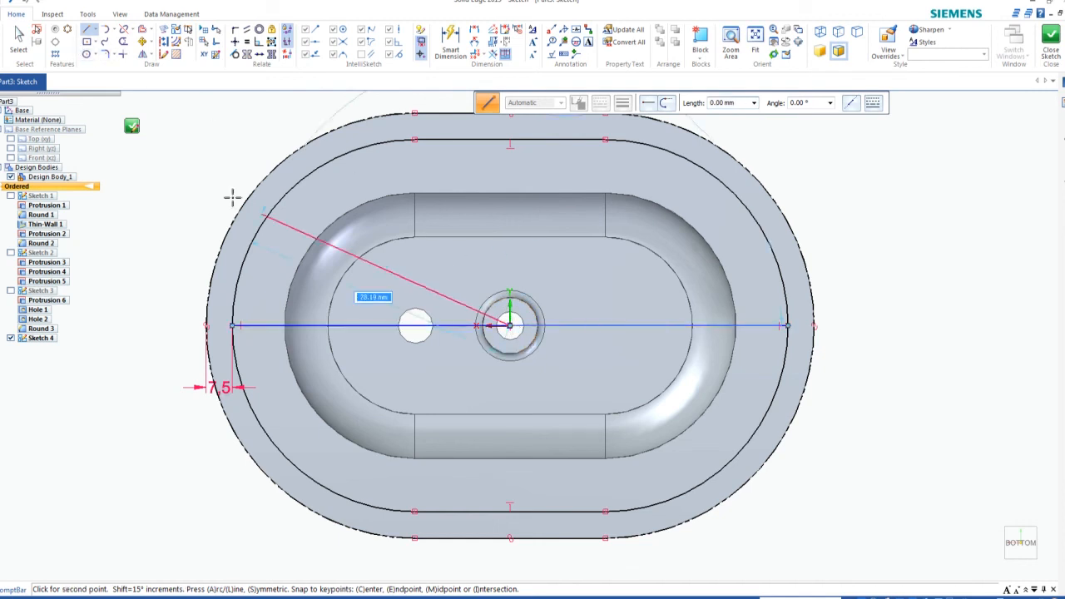
left_click(194, 182)
key("Escape")
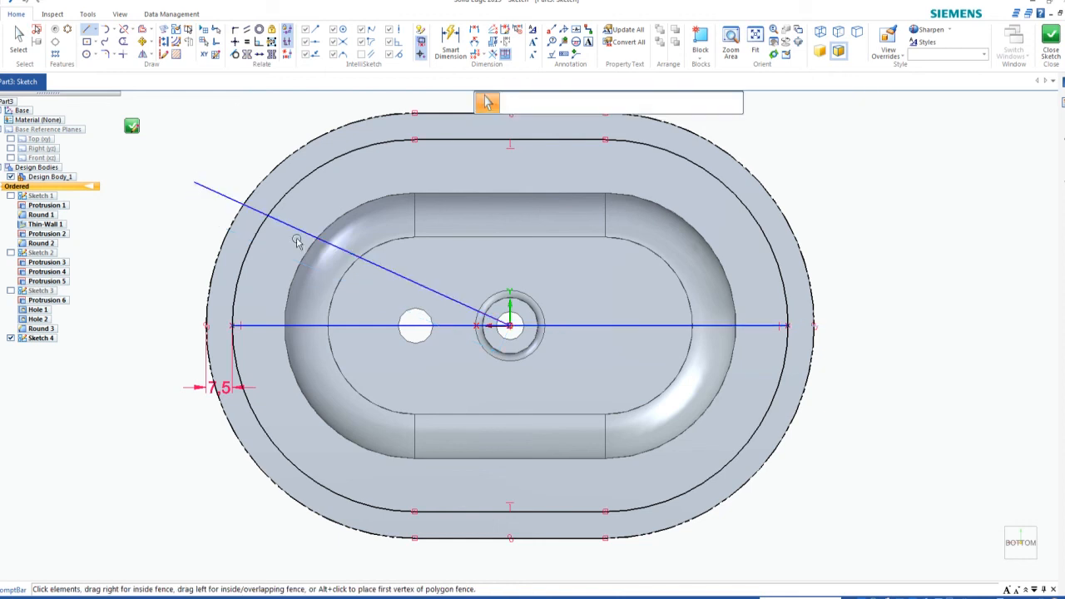
left_click(88, 32)
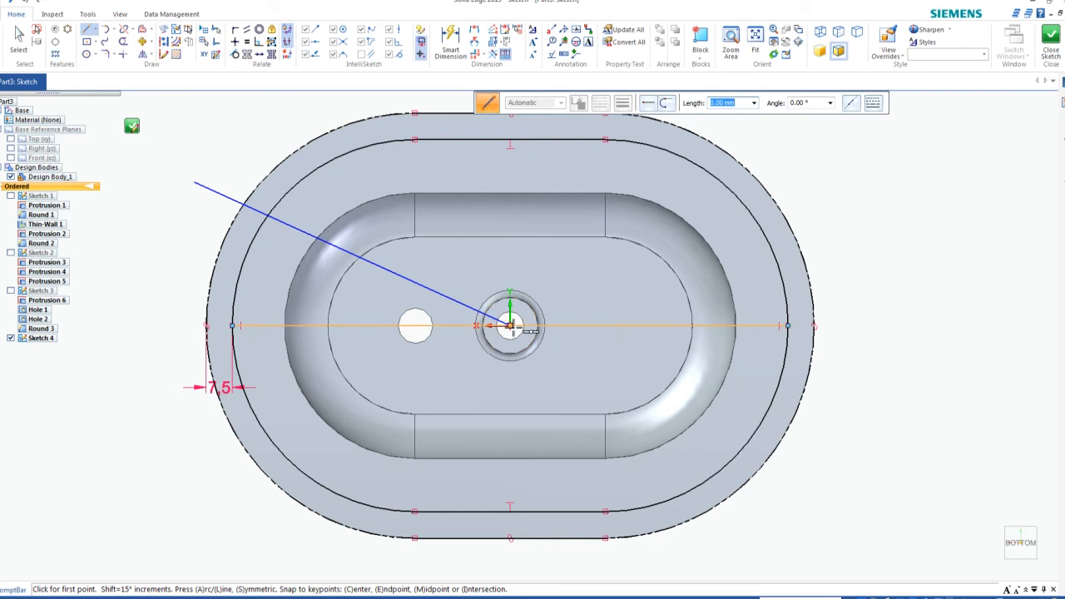
left_click(510, 326)
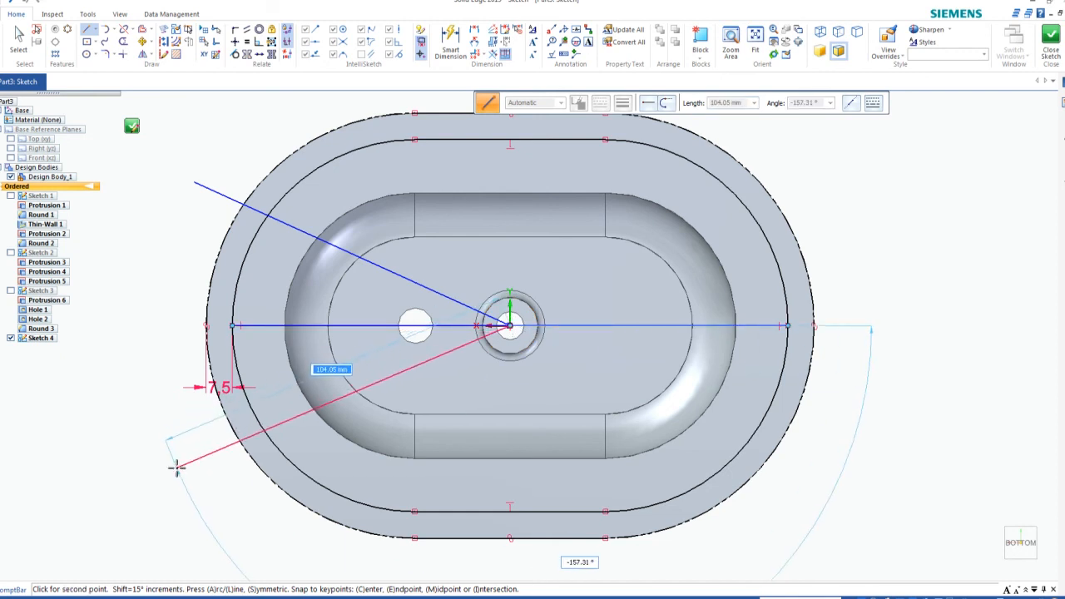
key("Escape")
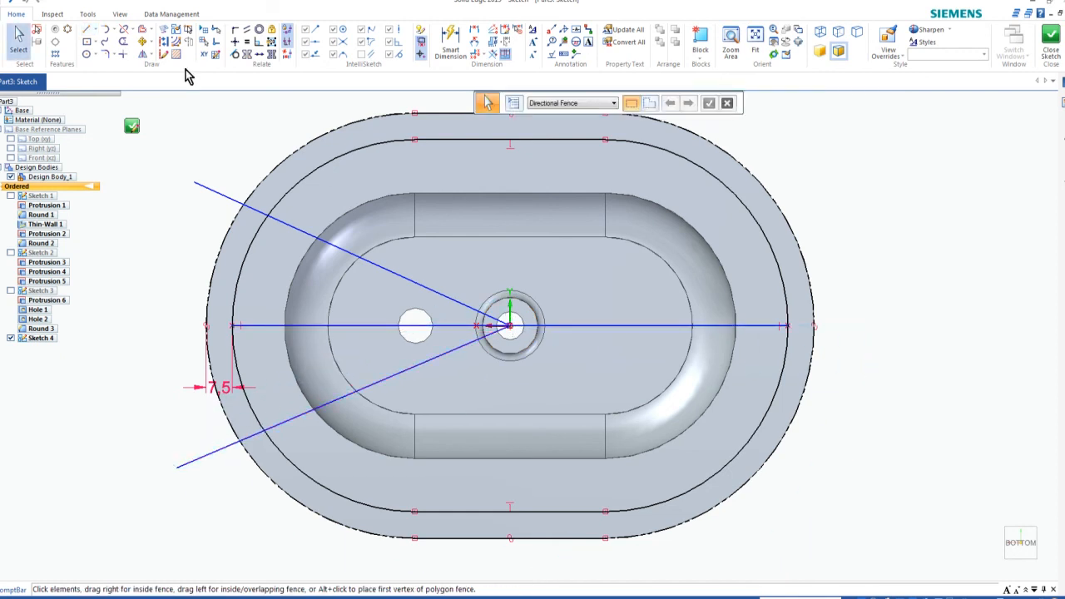
Draw two lines from the sketch origin past the flange's right end, each about 28° above and below the horizontal centre line.
left_click(86, 32)
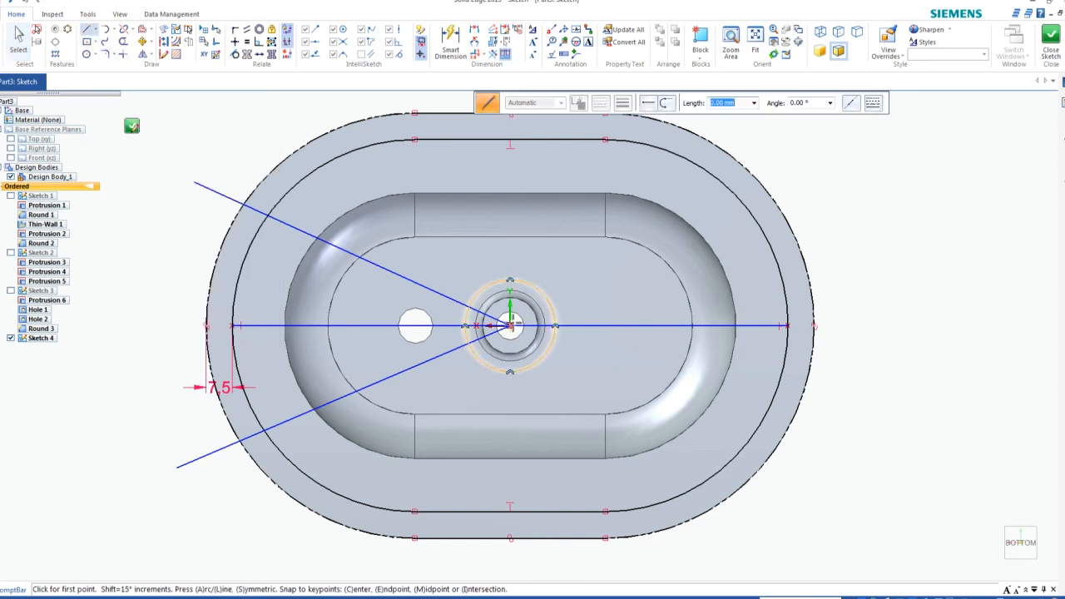
left_click(510, 325)
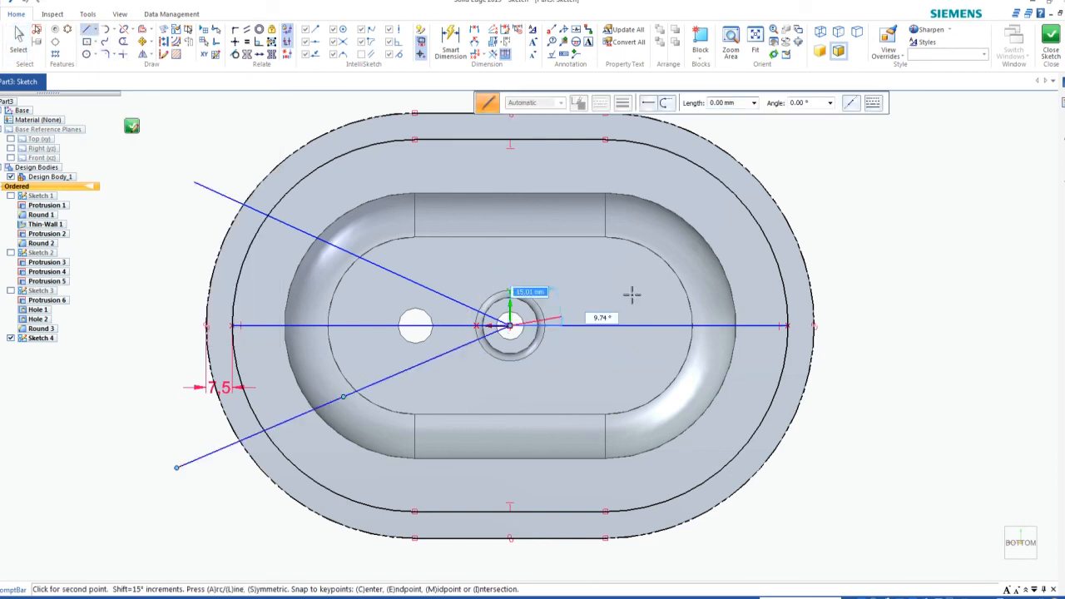
left_click(801, 171)
key("Escape")
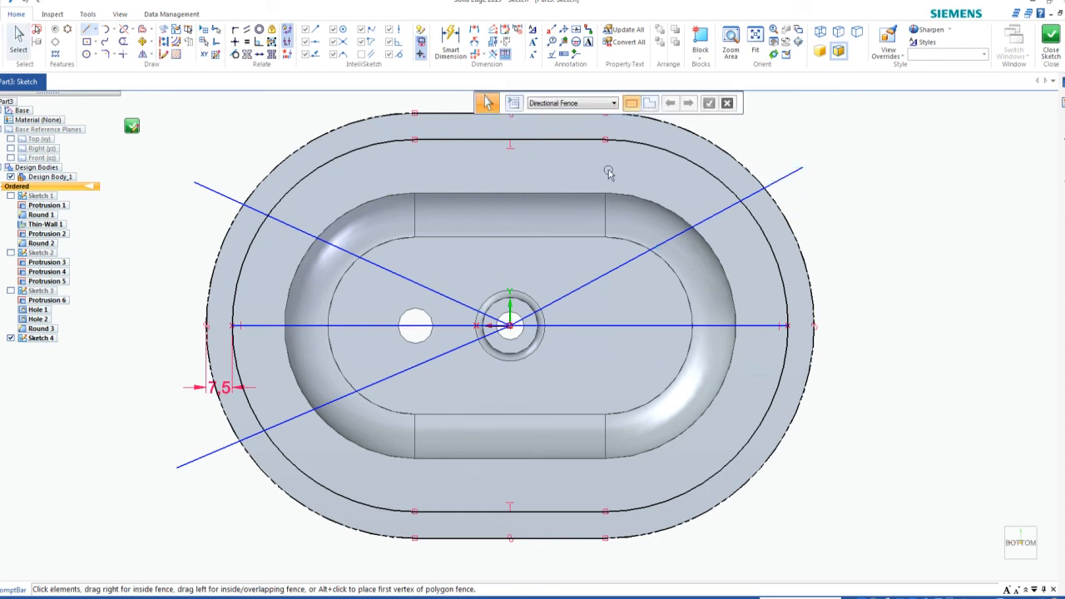
left_click(88, 37)
left_click(511, 325)
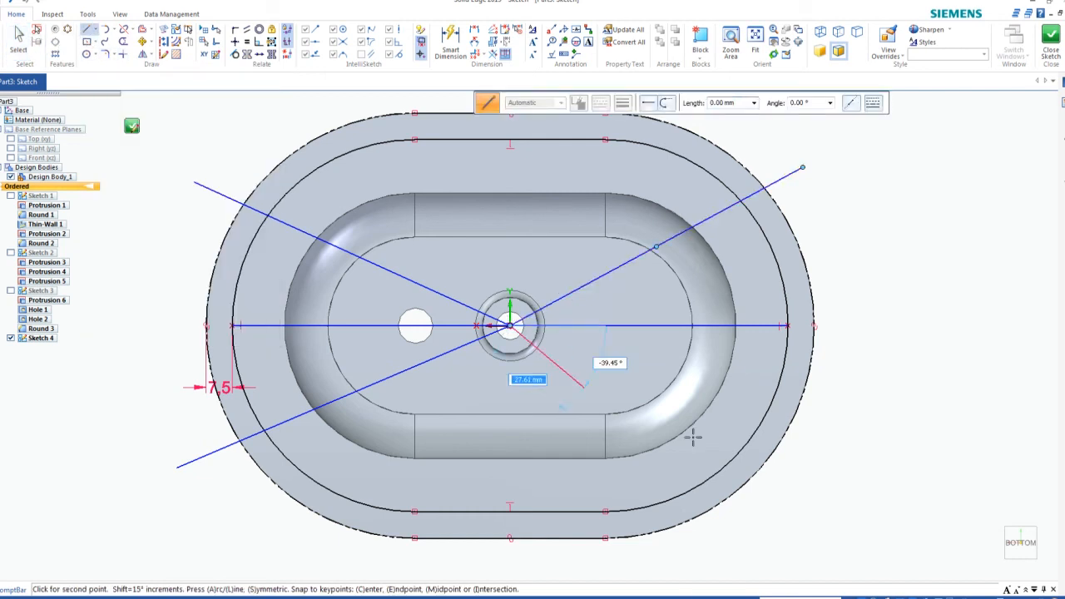
left_click(816, 493)
key("Escape")
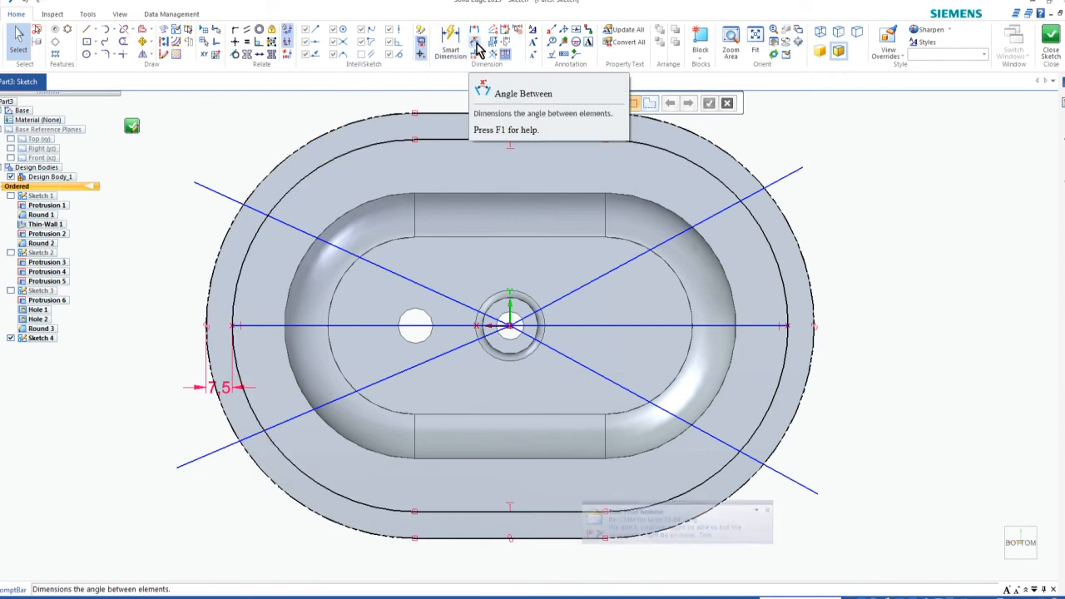
Dimension the angle between the upper-right diagonal line and the horizontal centre line as 25°.
left_click(765, 509)
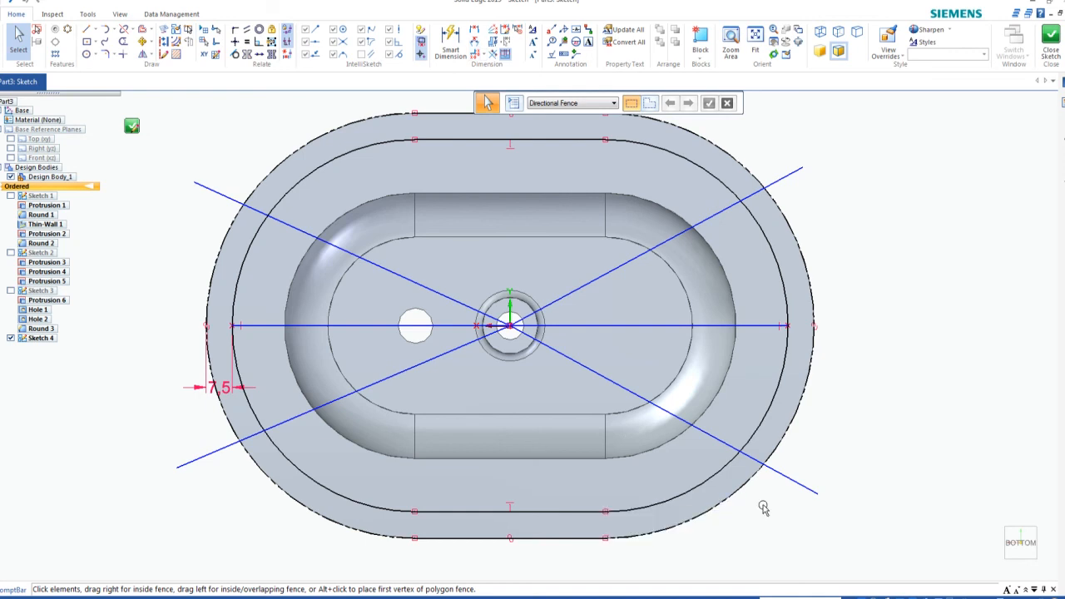
left_click(476, 47)
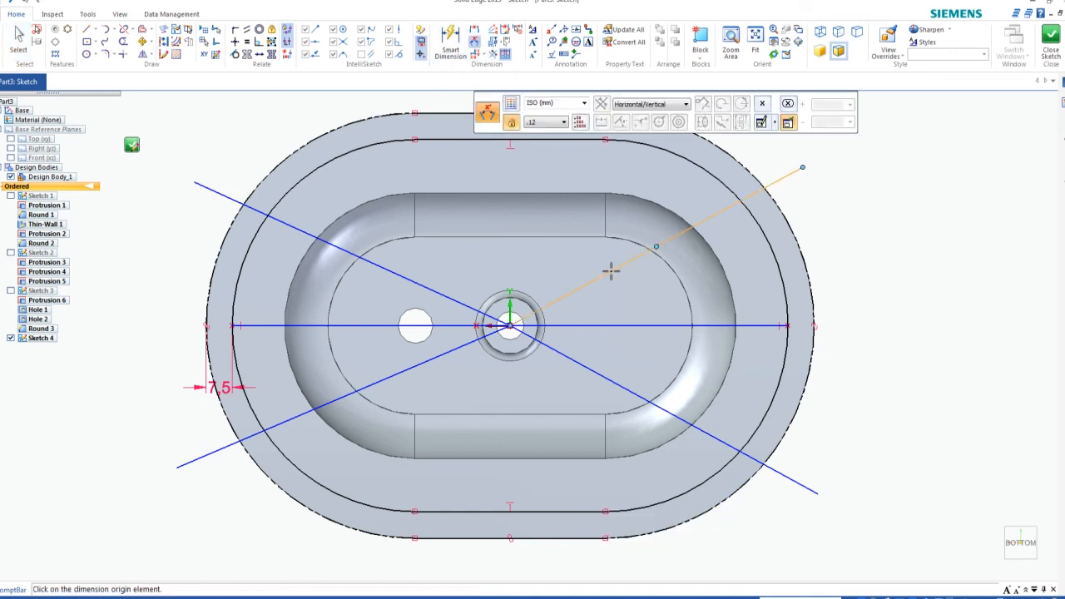
left_click(612, 270)
left_click(629, 325)
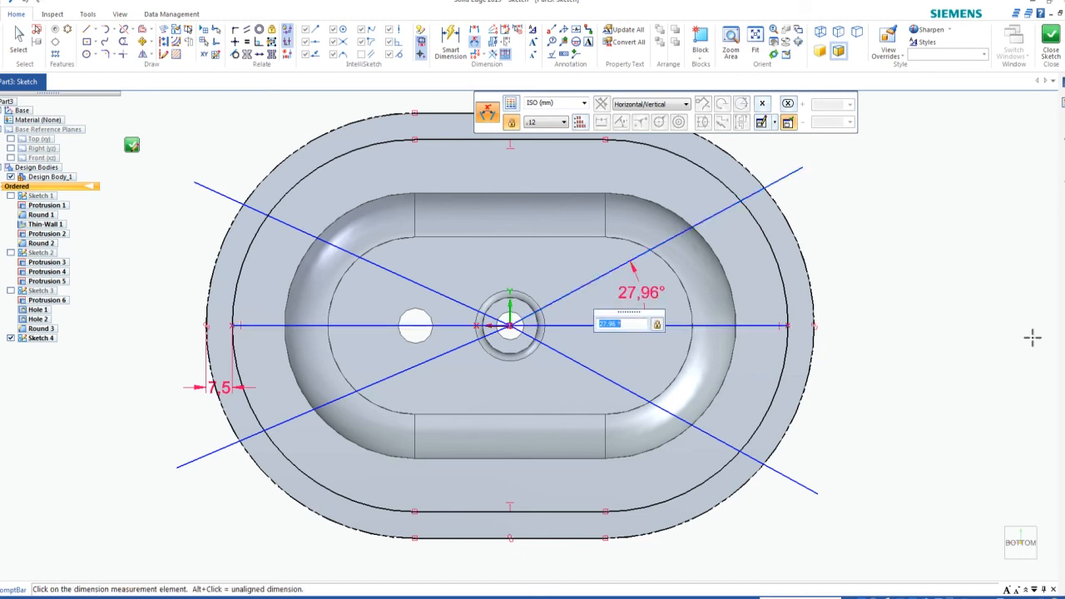
key("Return")
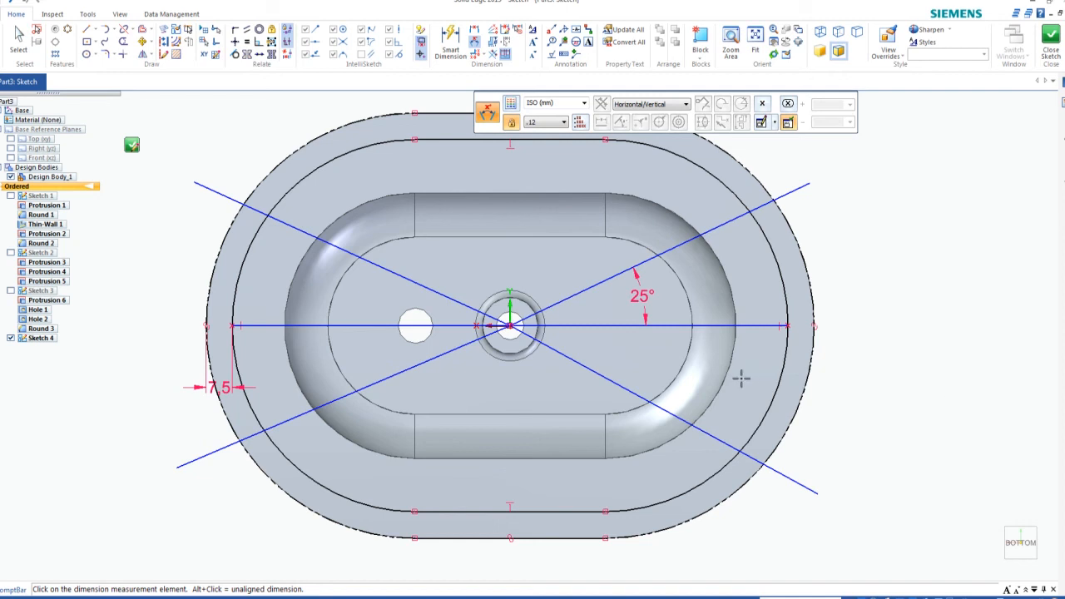
Dimension the angle between the horizontal centre line and the lower-right diagonal line as 25°.
left_click(622, 325)
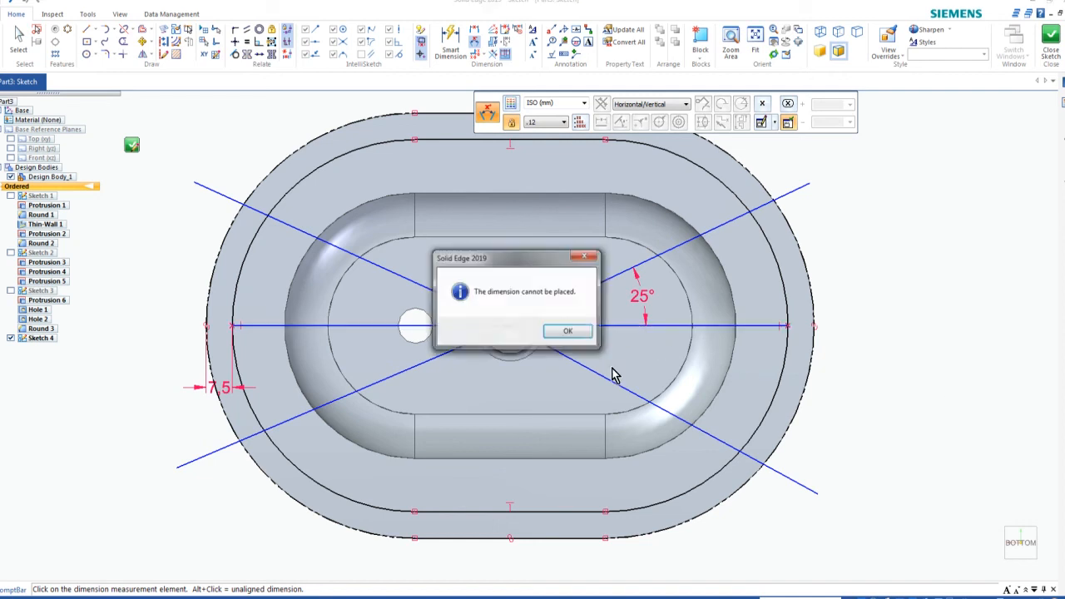
left_click(564, 333)
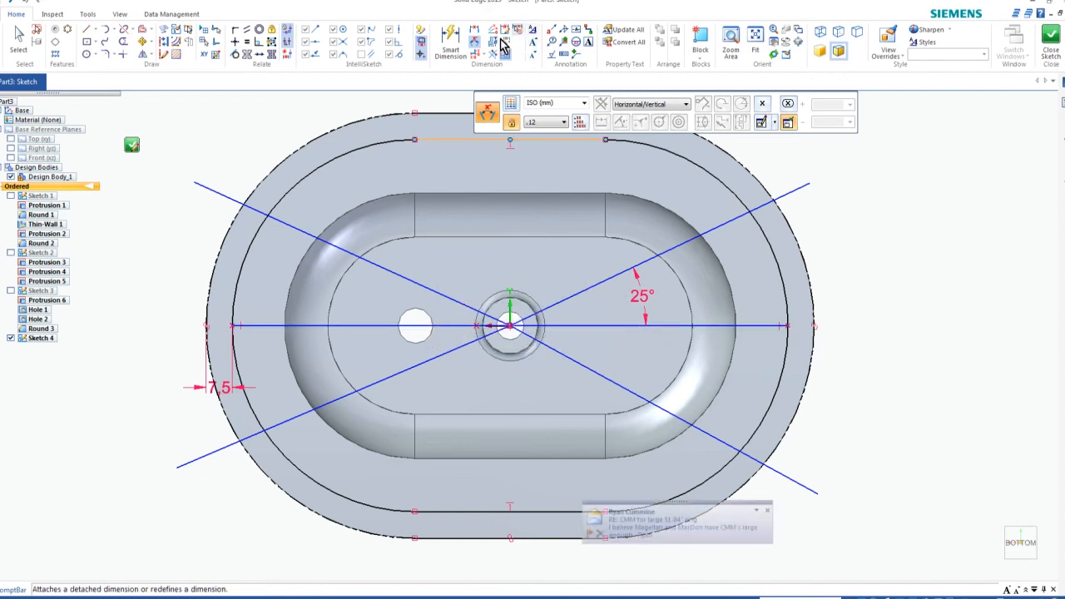
left_click(473, 42)
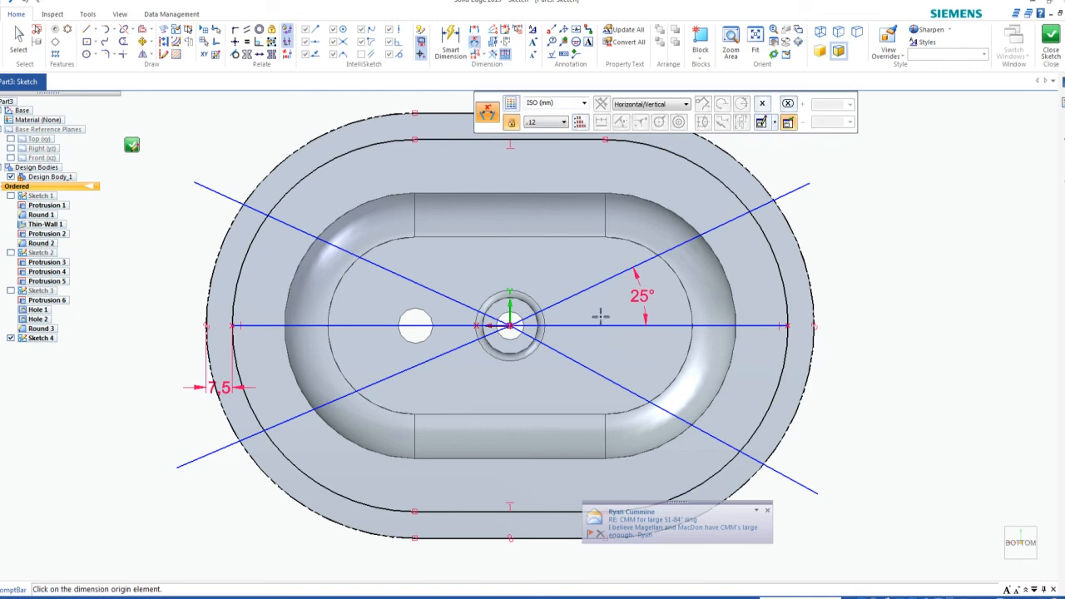
left_click(766, 510)
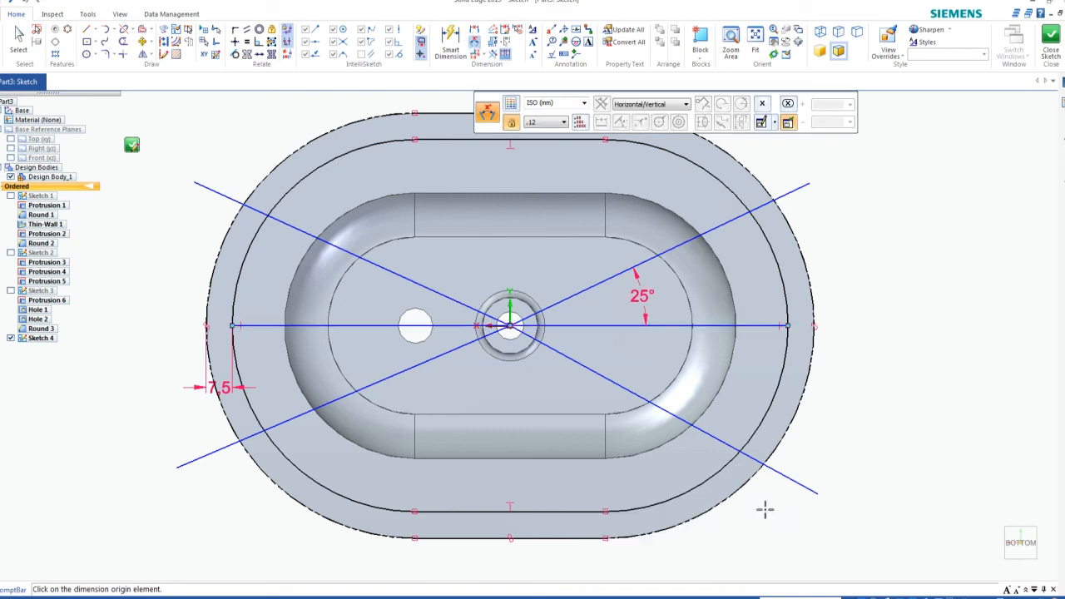
left_click(610, 324)
left_click(614, 382)
left_click(650, 359)
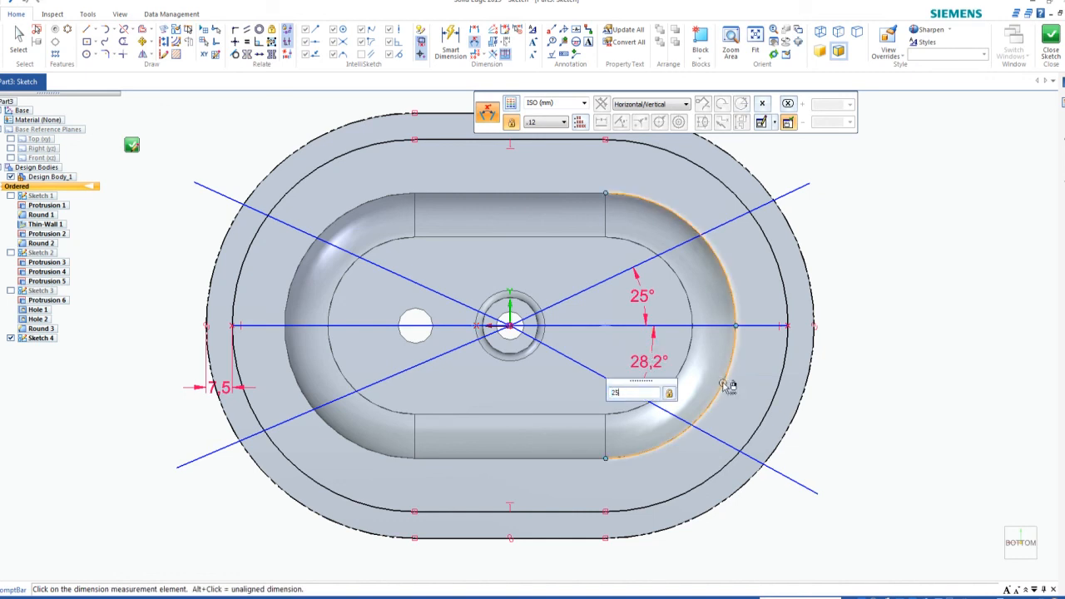
type("25")
key("Return")
Dimension the angle between the upper-left diagonal line and the horizontal centre line as 25°.
left_click(476, 44)
left_click(388, 269)
left_click(368, 325)
left_click(364, 291)
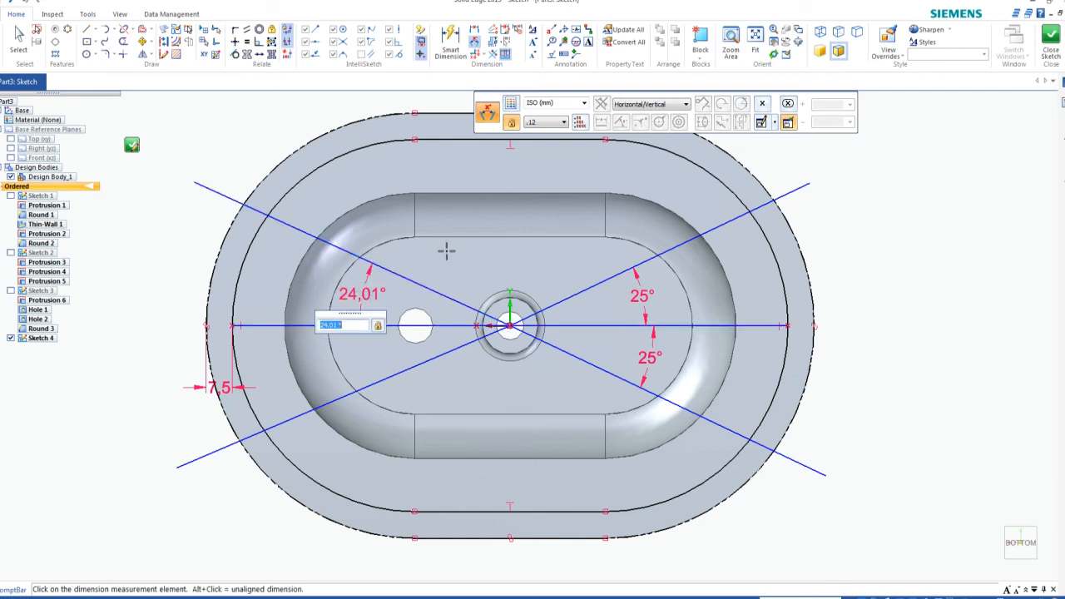
type("25")
key("Return")
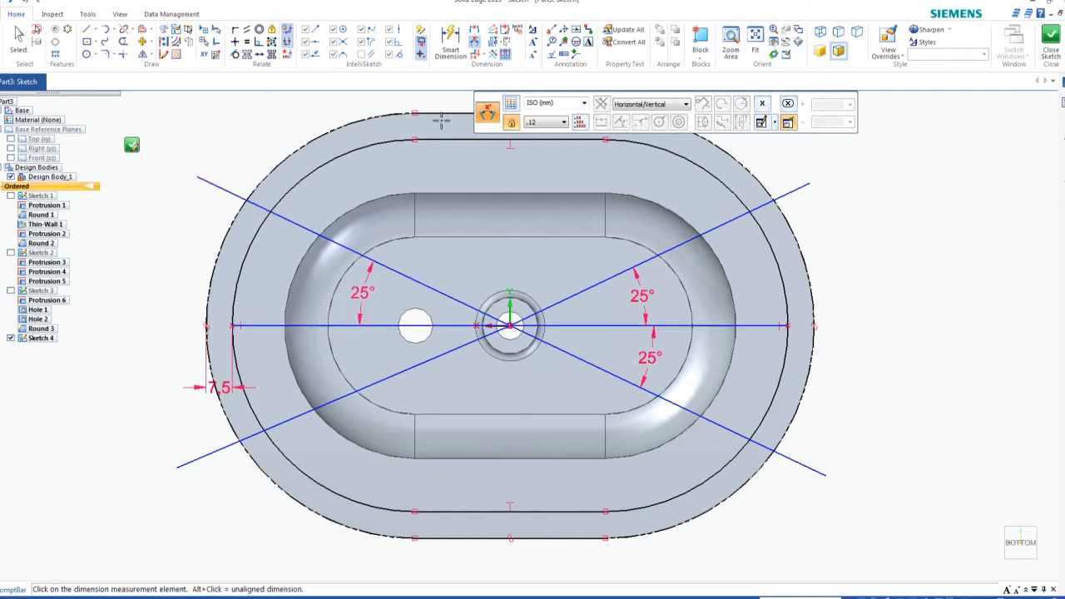
Dimension the angle between the horizontal centre line and the lower-left diagonal line as 25°.
left_click(474, 41)
left_click(385, 326)
left_click(391, 368)
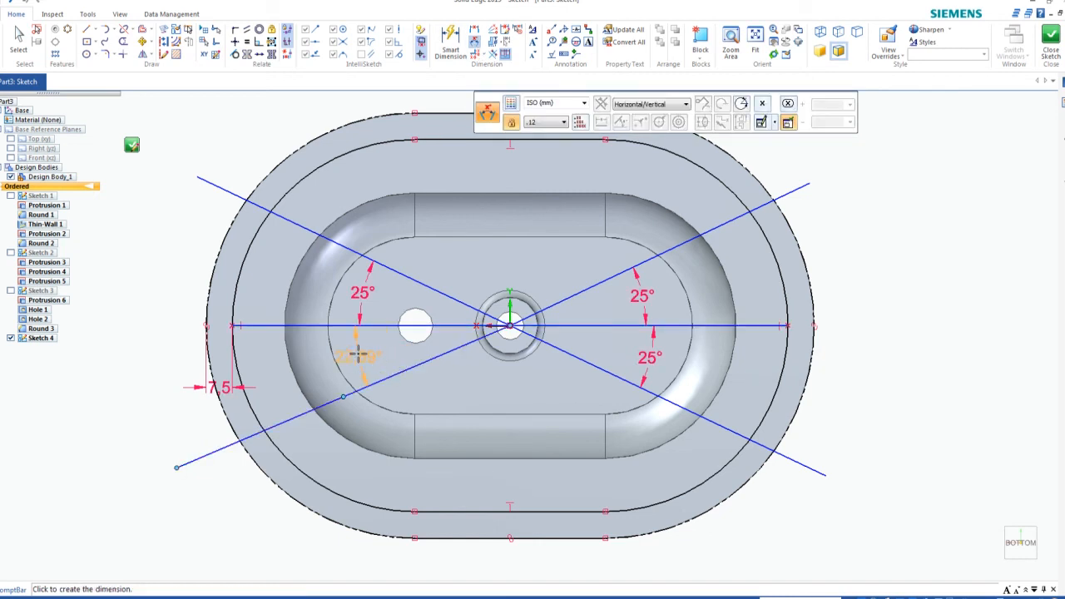
left_click(358, 356)
type("25")
key("Return")
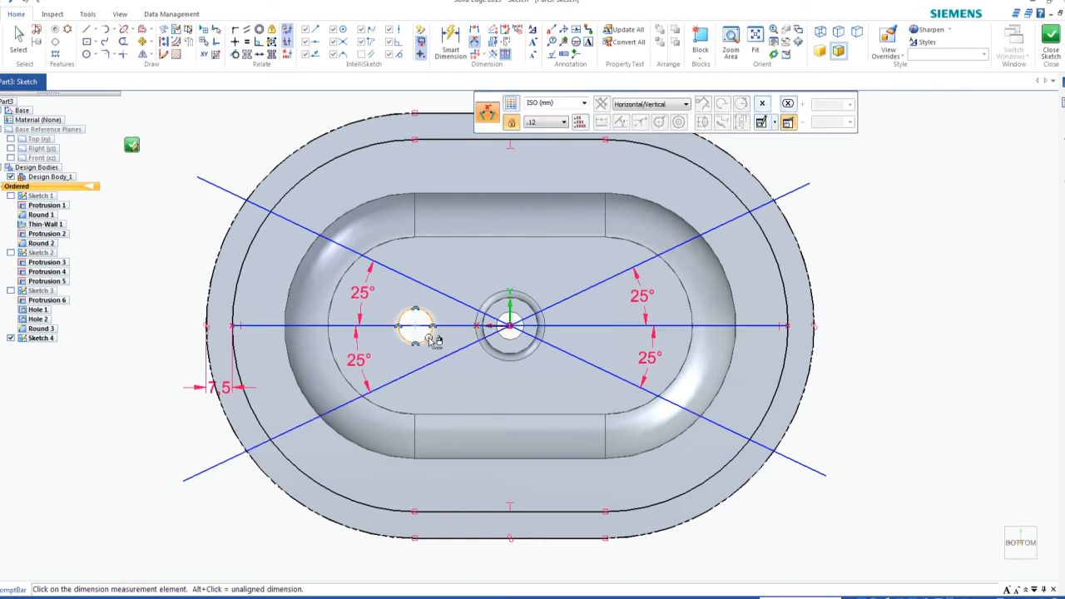
Trim the outer ends of the four diagonal lines back to the inner offset outline.
left_click(124, 43)
left_click(219, 463)
left_click_drag(781, 453, 782, 455)
left_click_drag(858, 183, 778, 198)
left_click_drag(761, 440, 766, 446)
left_click_drag(262, 449, 275, 424)
left_click_drag(262, 208, 264, 207)
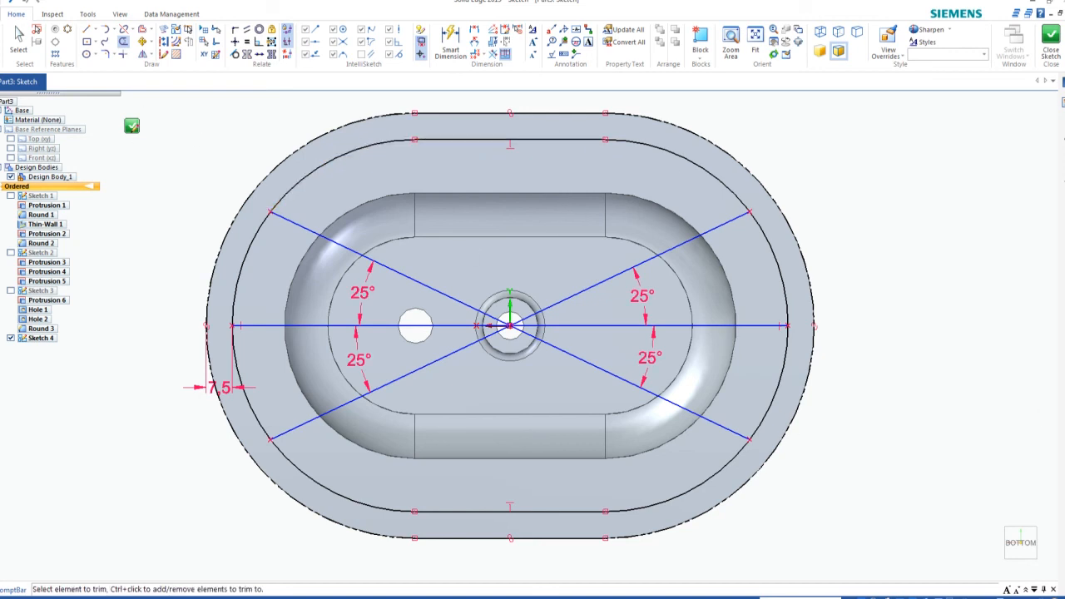
key("Escape")
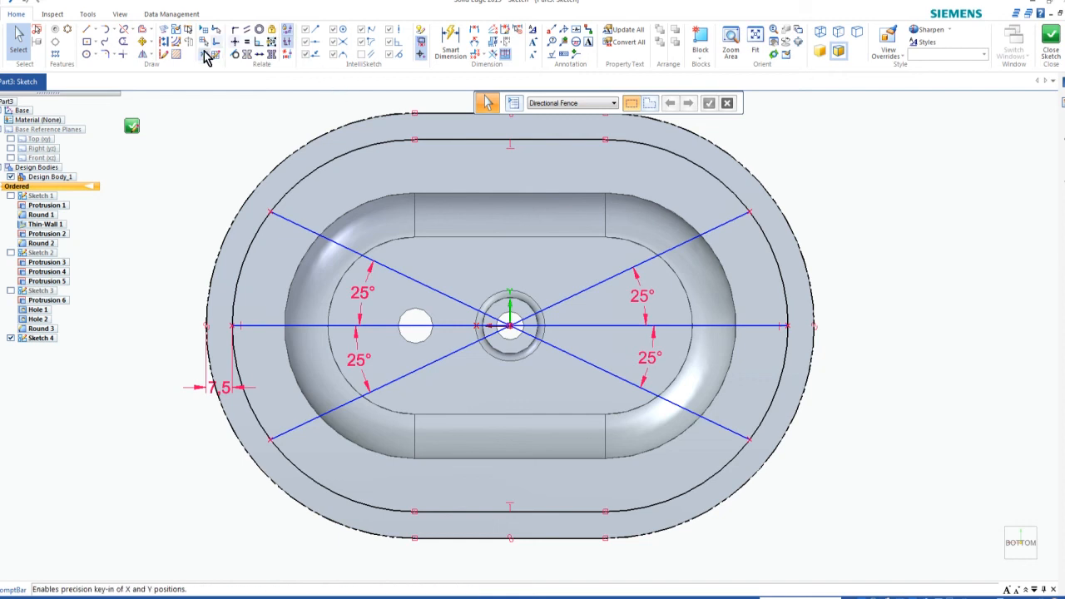
Close and finish the layout sketch, and orient the model to the bottom view with its long side horizontal.
left_click(1052, 38)
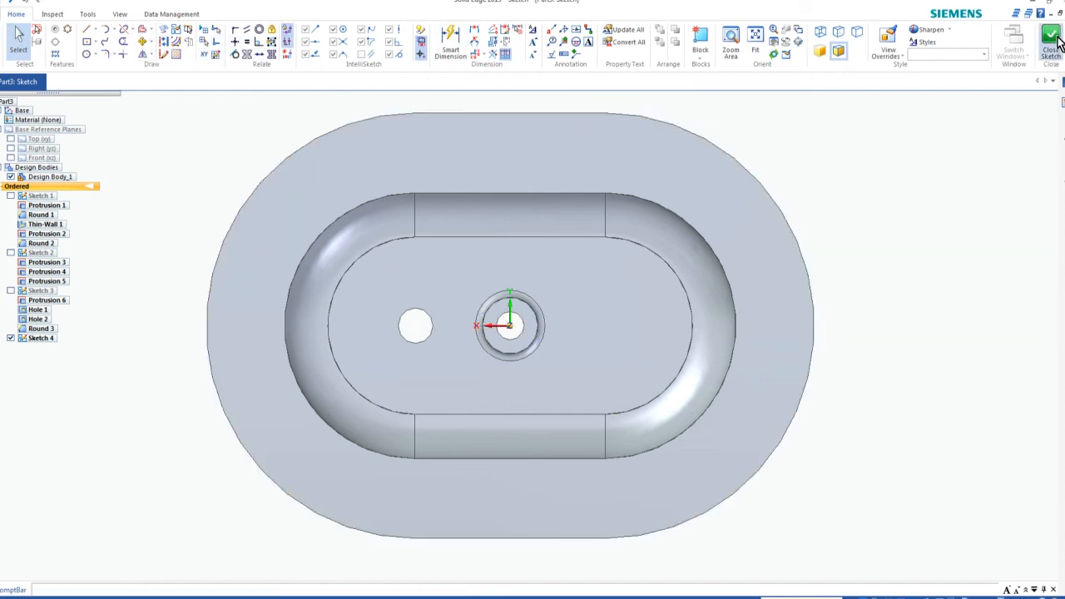
left_click(558, 104)
left_click(560, 106)
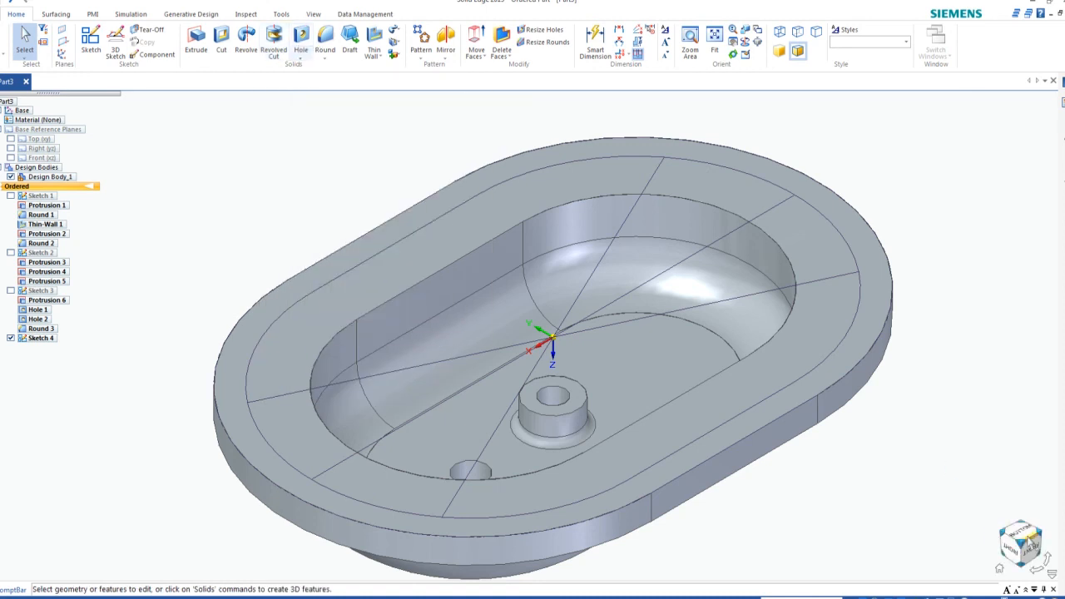
left_click(1025, 537)
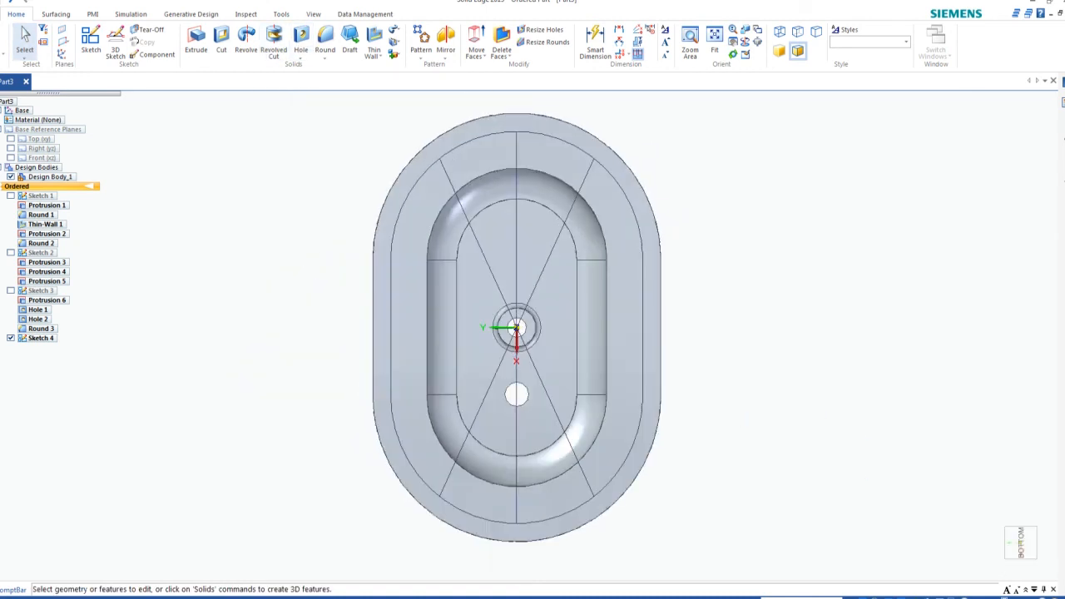
left_click(1037, 569)
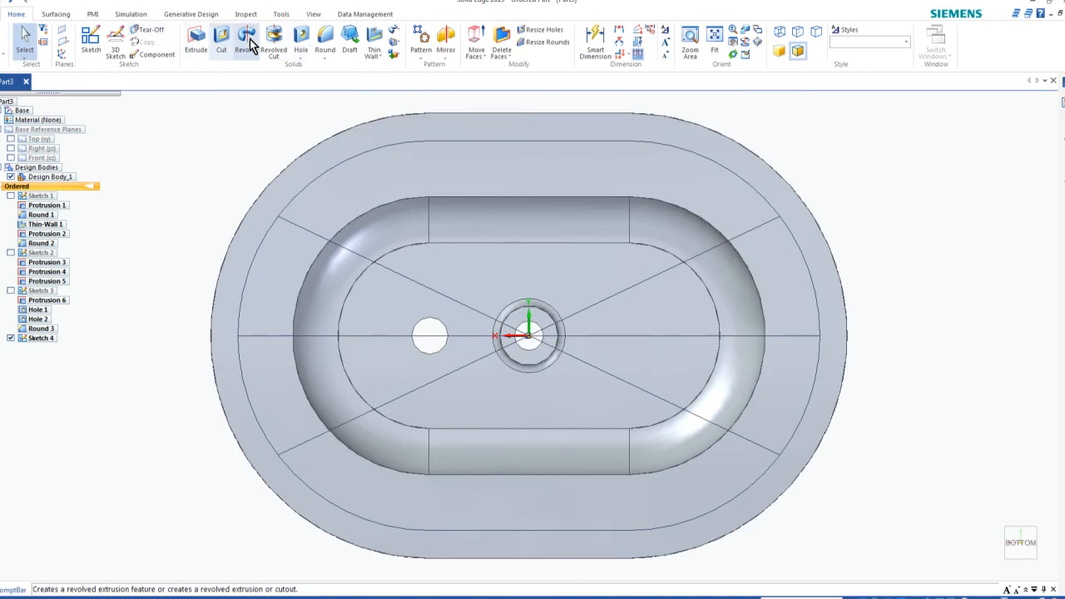
Configure a simple hole to the ISO Metric standard with drill size 8 mm and a through-all extent.
left_click(302, 42)
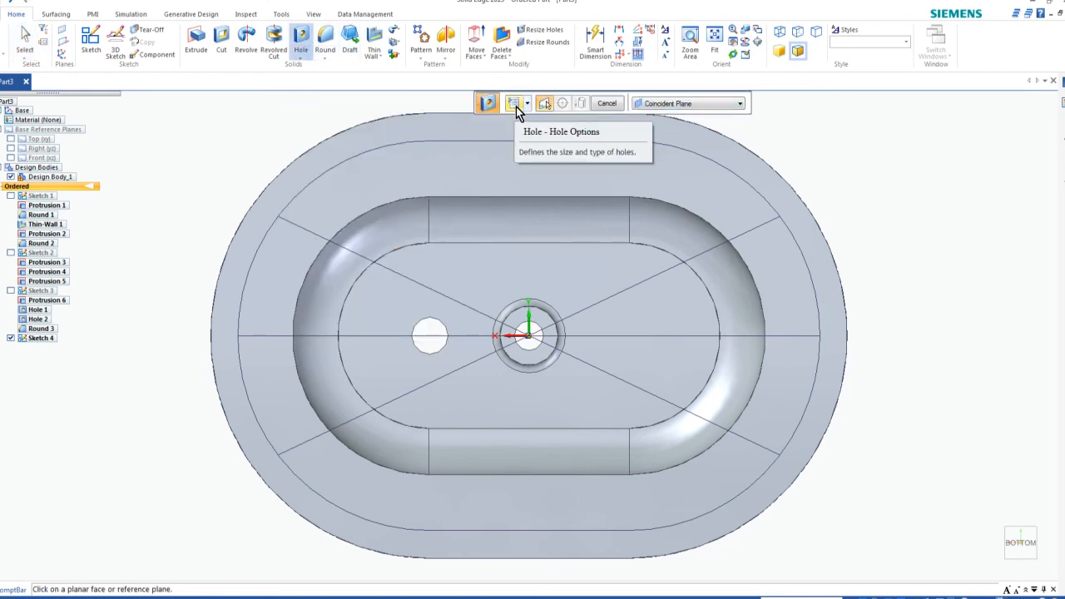
left_click(516, 107)
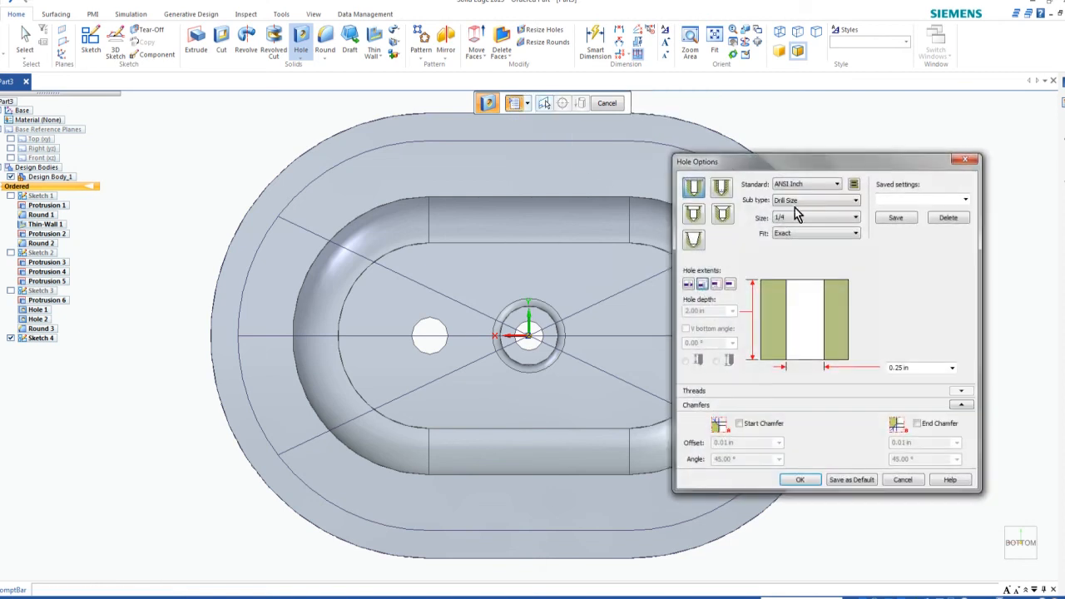
left_click(836, 185)
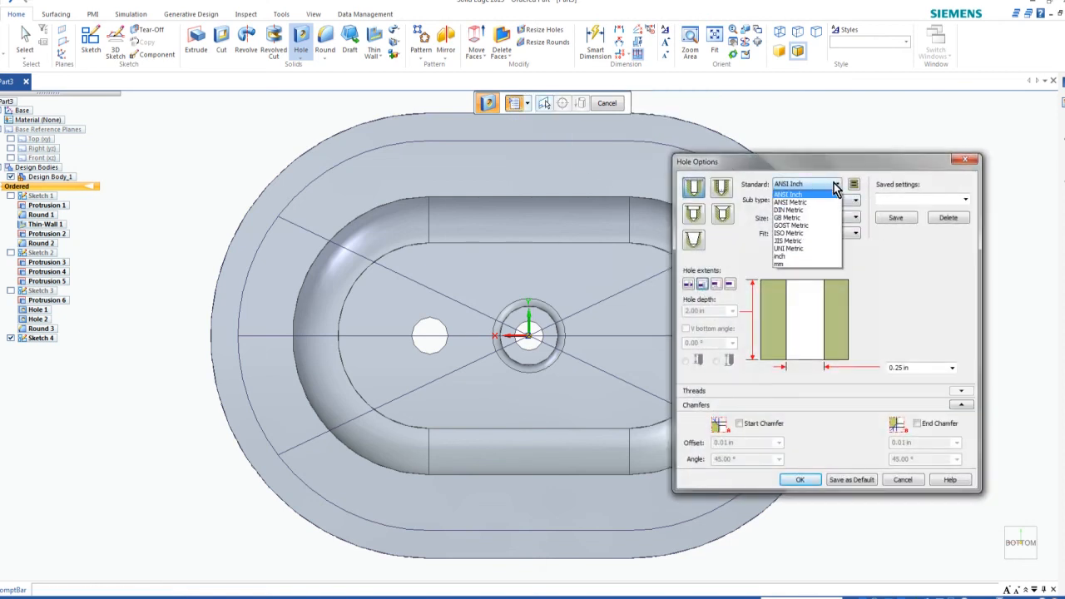
left_click(803, 234)
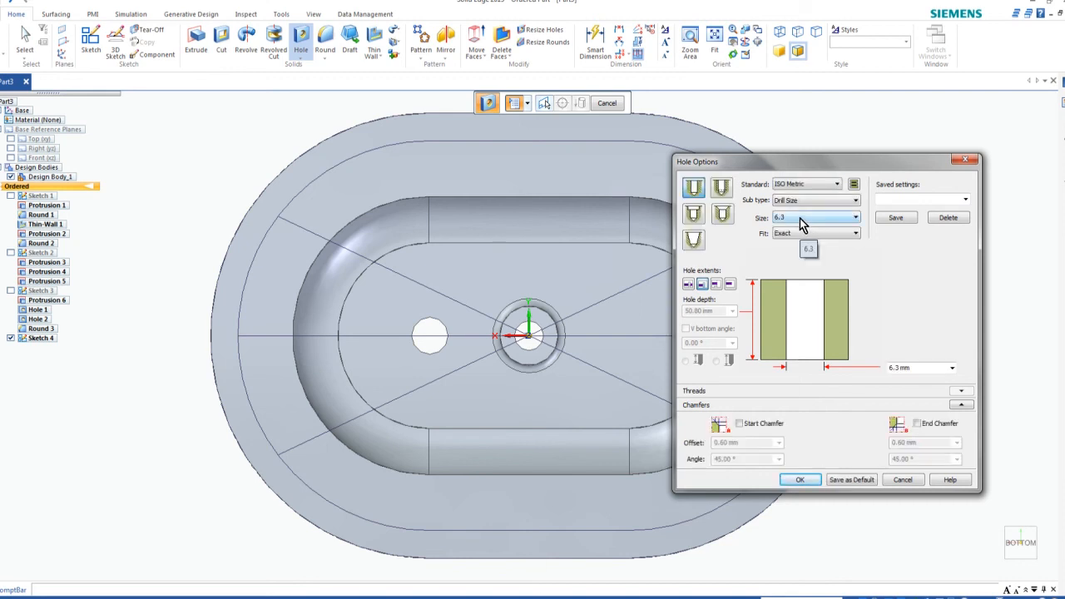
left_click(800, 218)
left_click(805, 383)
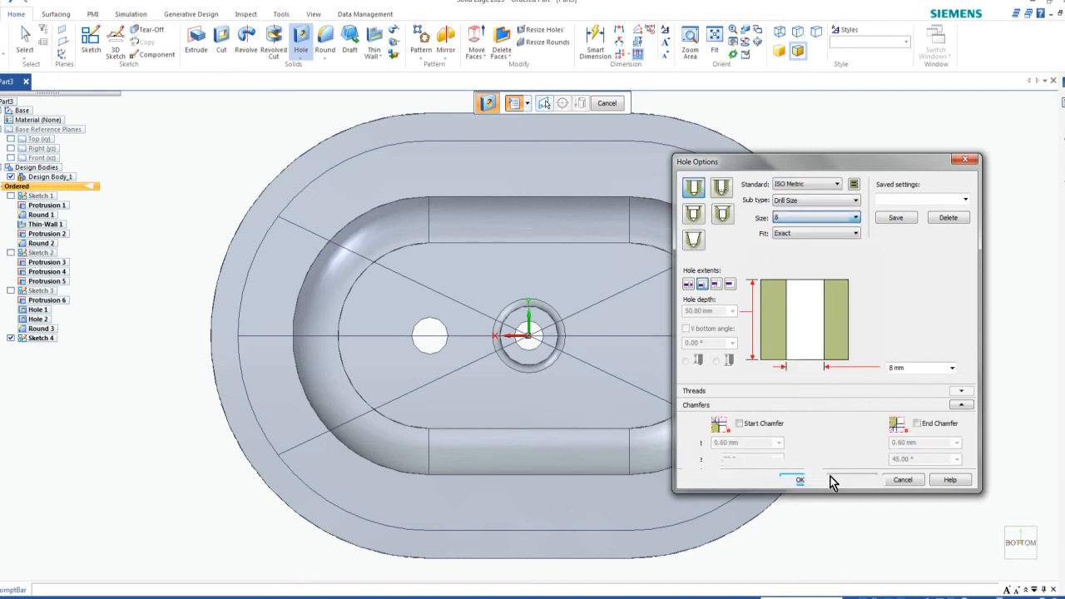
left_click(686, 287)
left_click(805, 483)
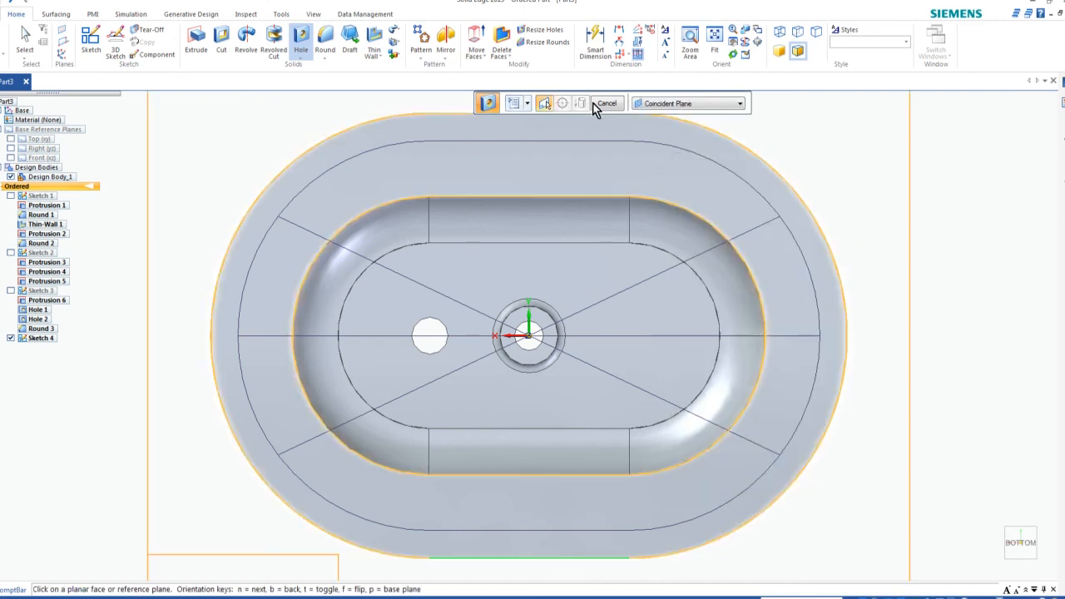
On the flange's bottom face, place five hole circles at the layout sketch's three left-end line intersections and the lower straight edge's two endpoints.
left_click(387, 142)
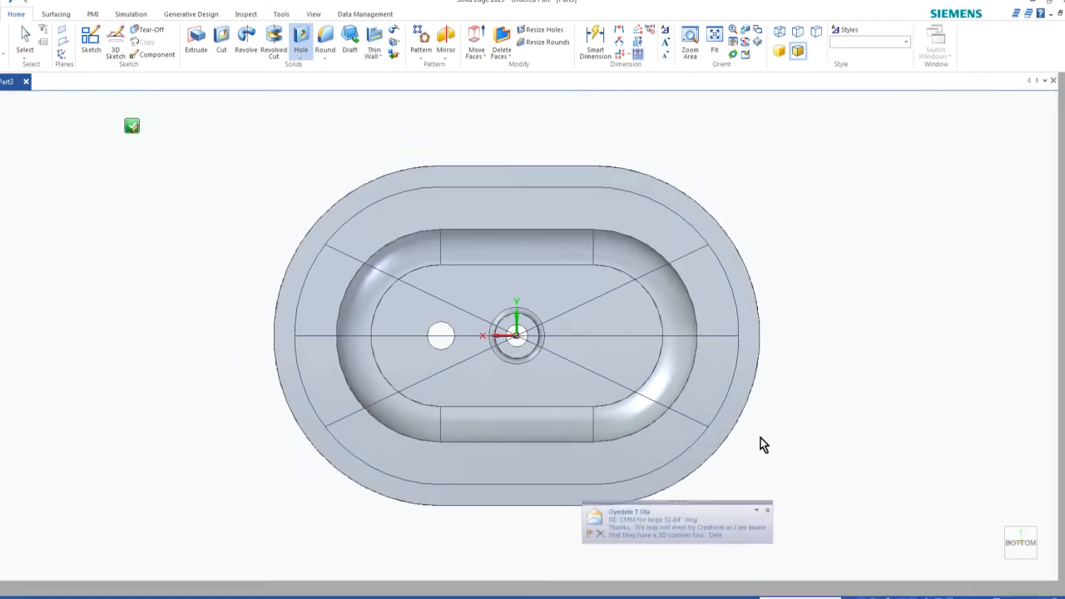
left_click(769, 511)
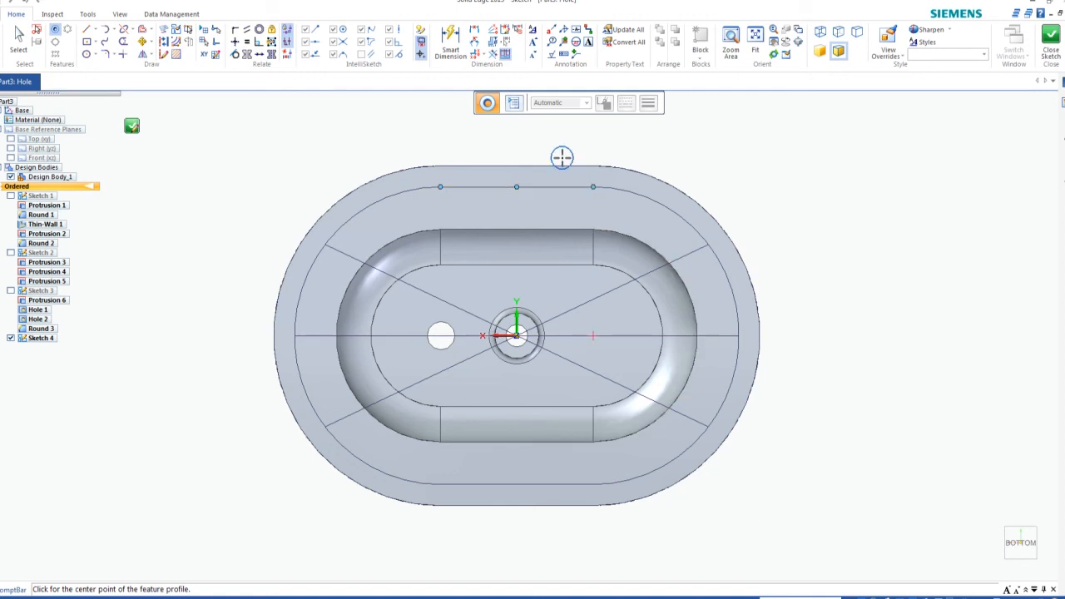
scroll(369, 221, "up", 1)
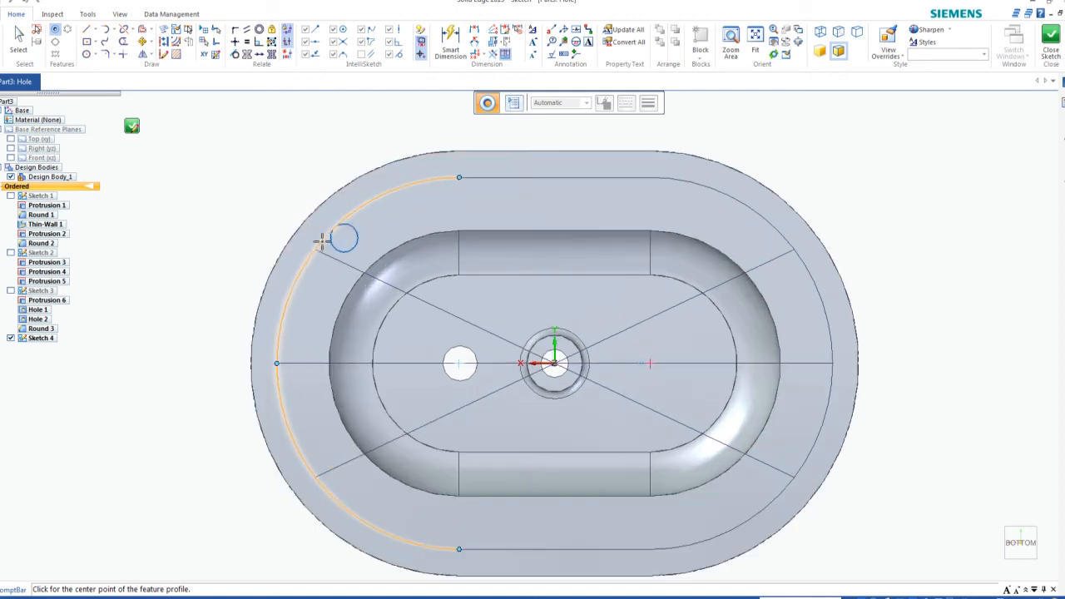
left_click(277, 363)
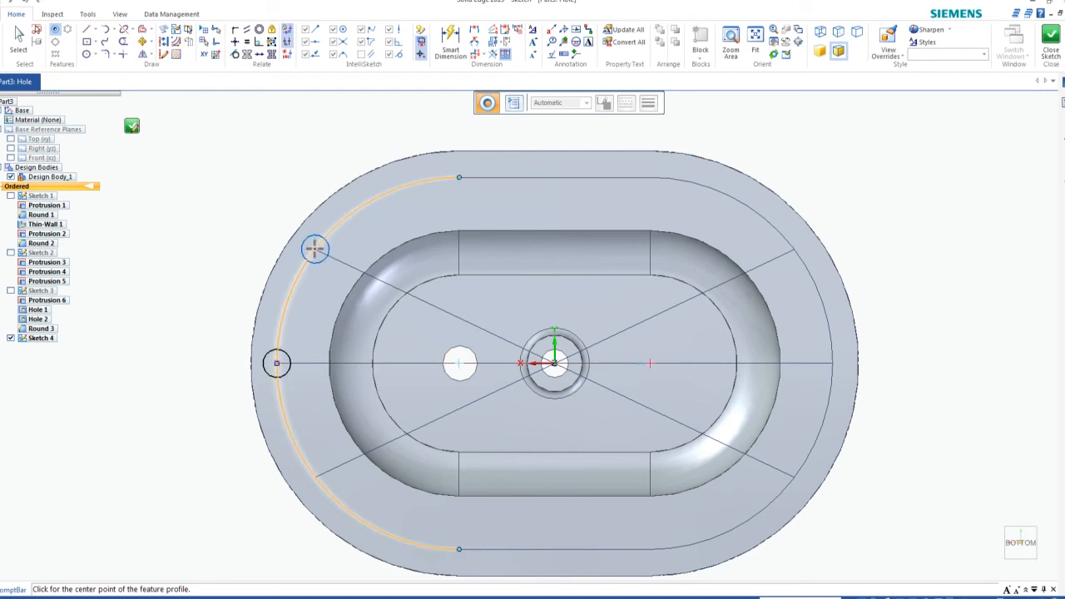
left_click(316, 250)
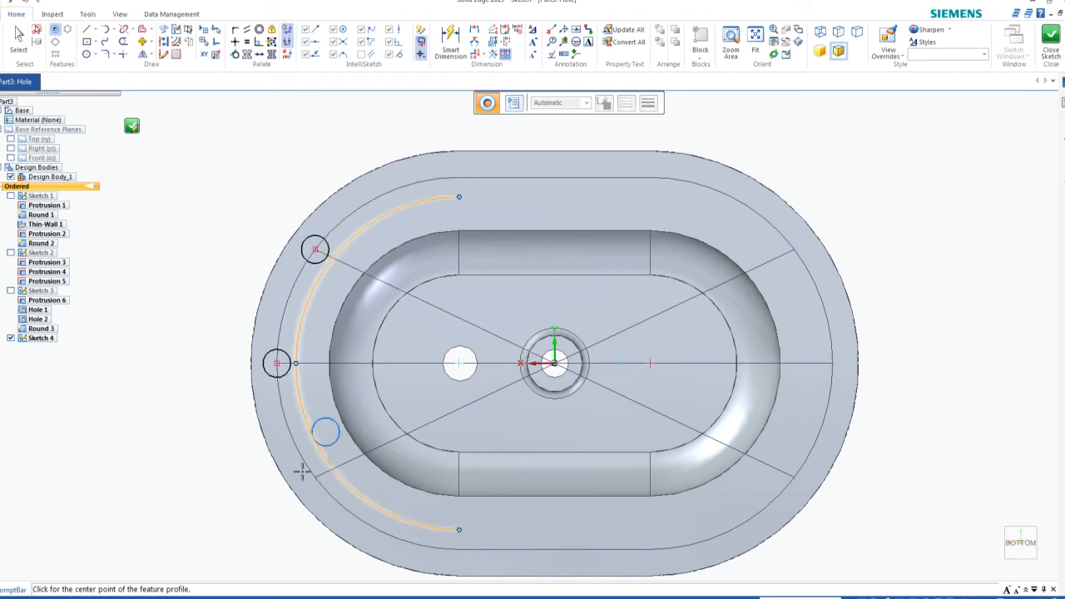
left_click(315, 476)
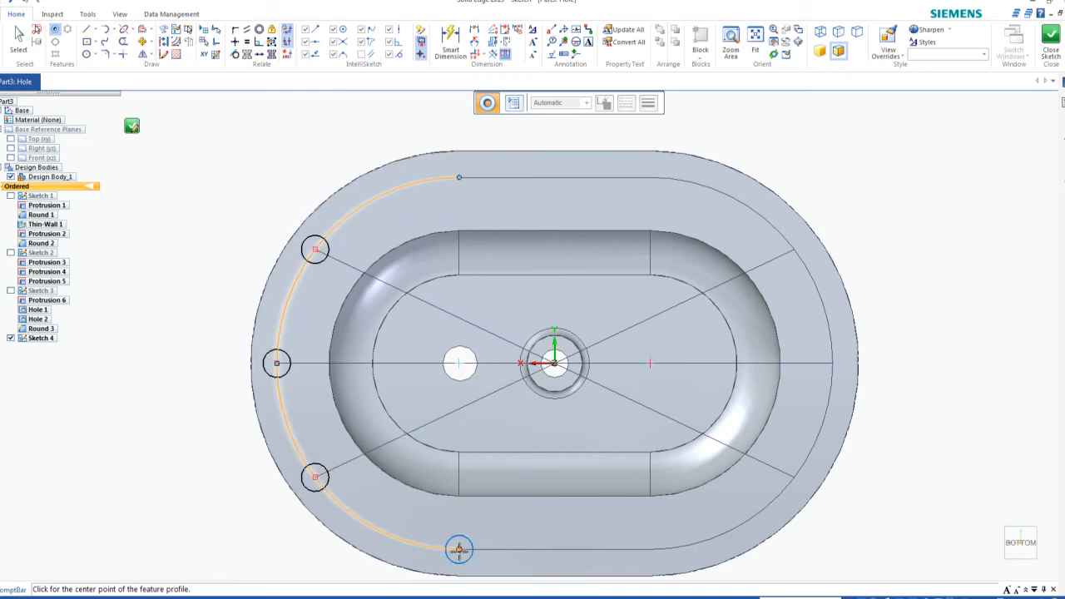
left_click(459, 549)
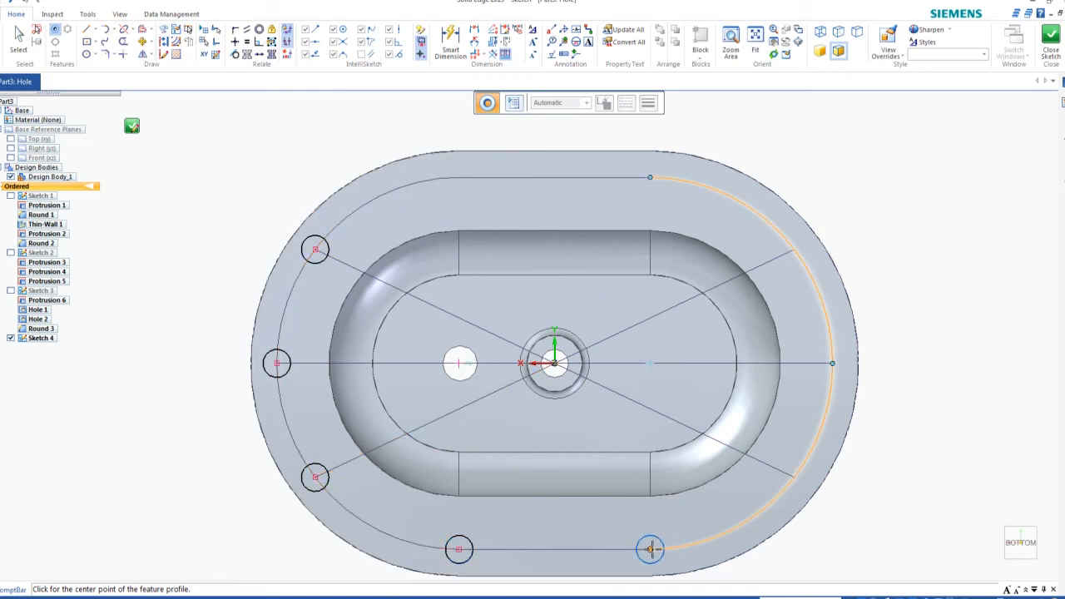
left_click(650, 550)
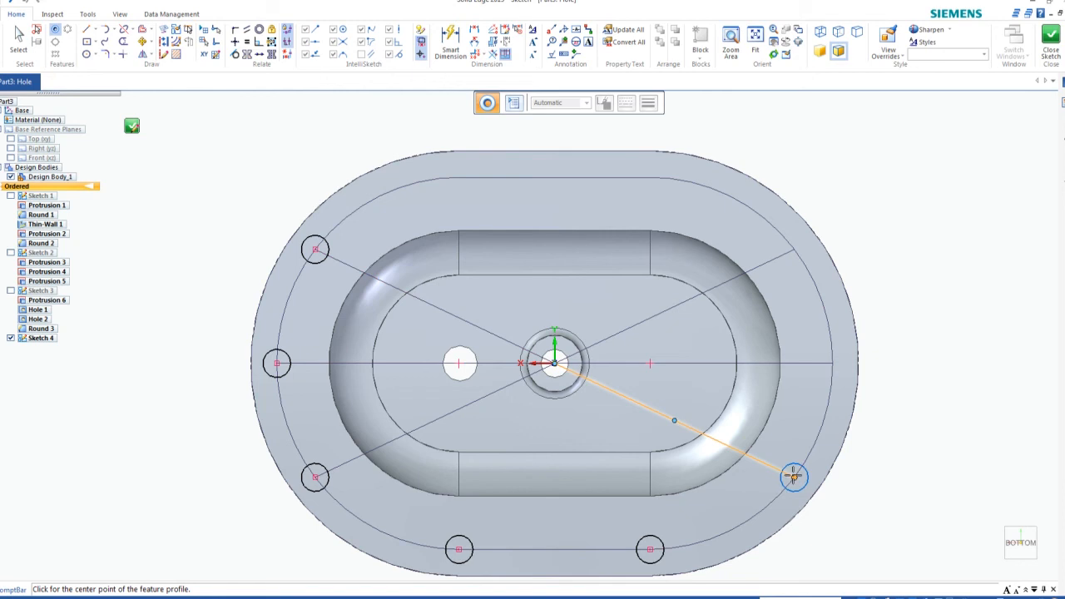
Place five more hole circles at the layout's three right-end line intersections and the two endpoints of its upper straight edge.
left_click(847, 393)
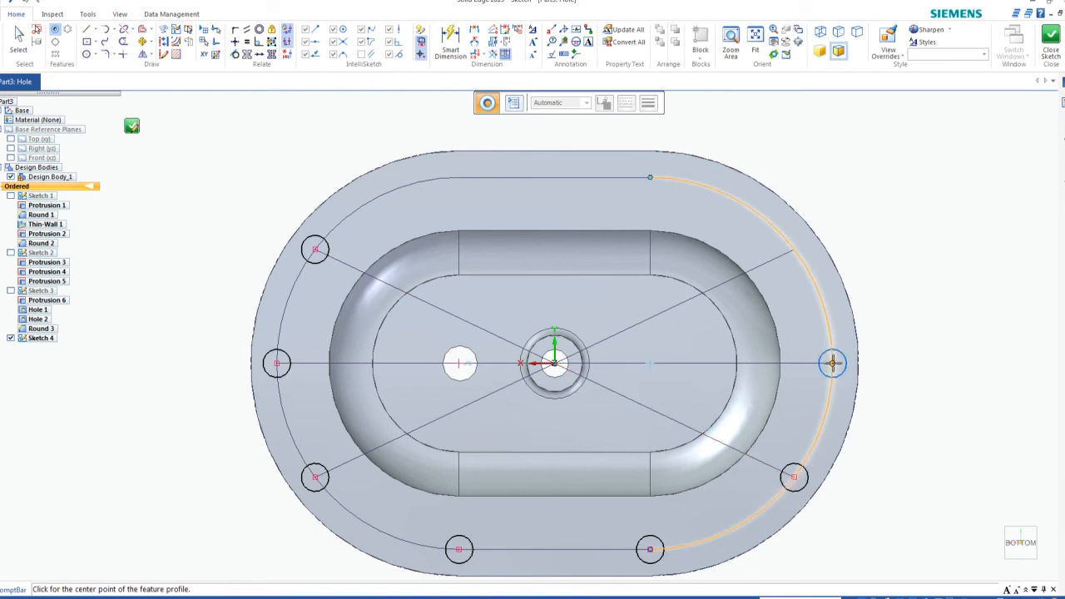
left_click(832, 363)
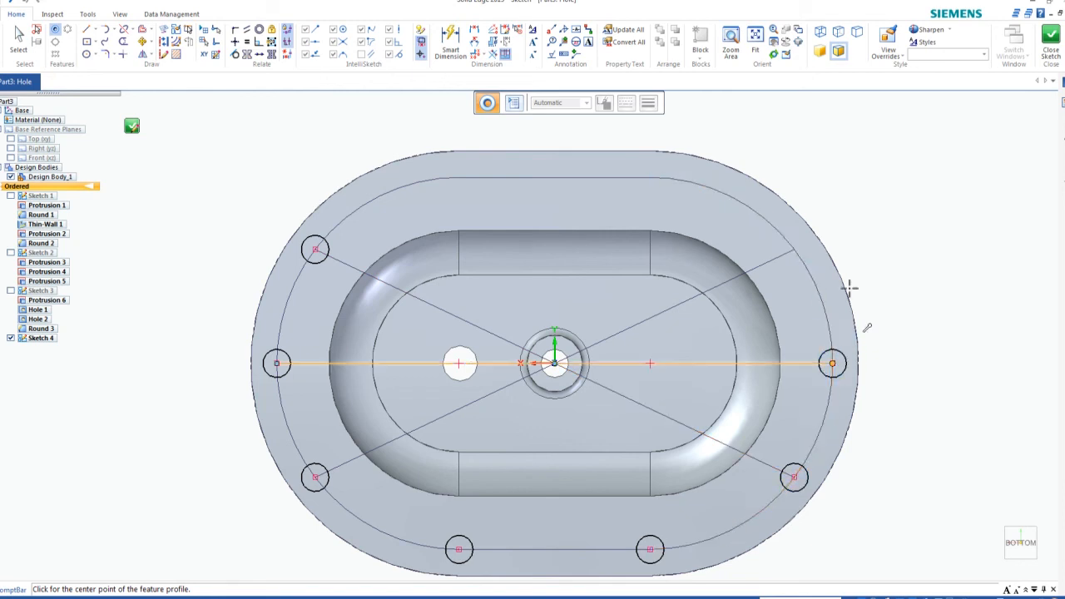
left_click(794, 248)
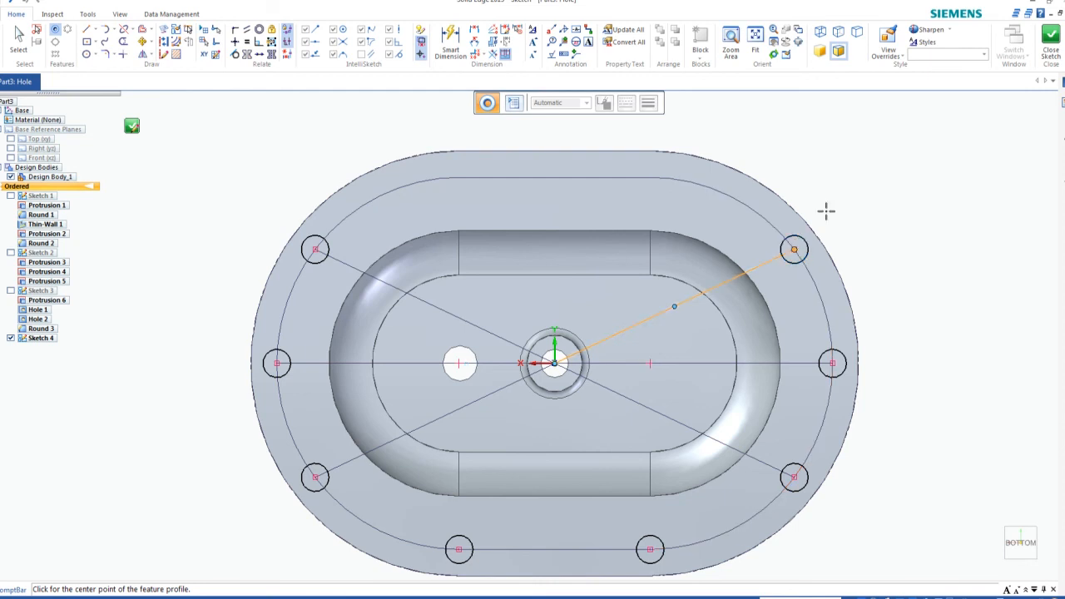
left_click(650, 177)
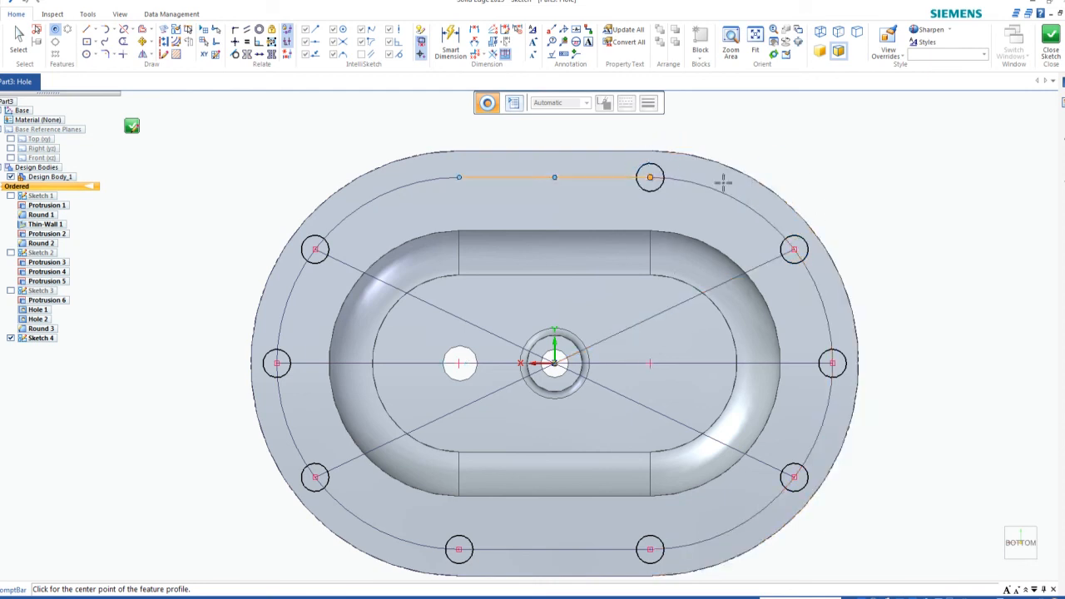
left_click(459, 176)
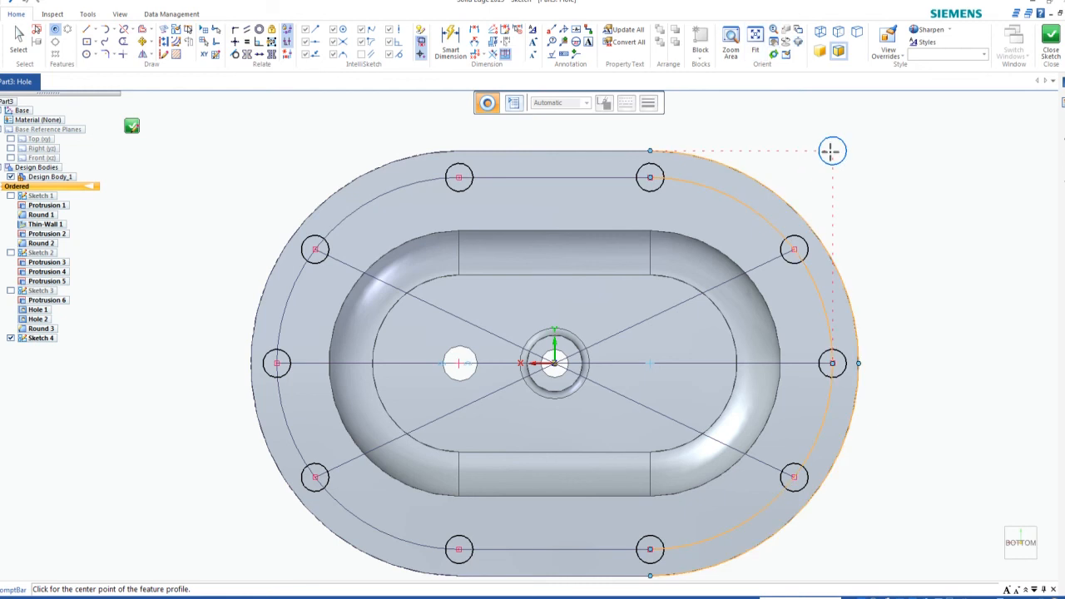
Delete the two hole circles lying on the horizontal centre line at the flange's ends.
key("Escape")
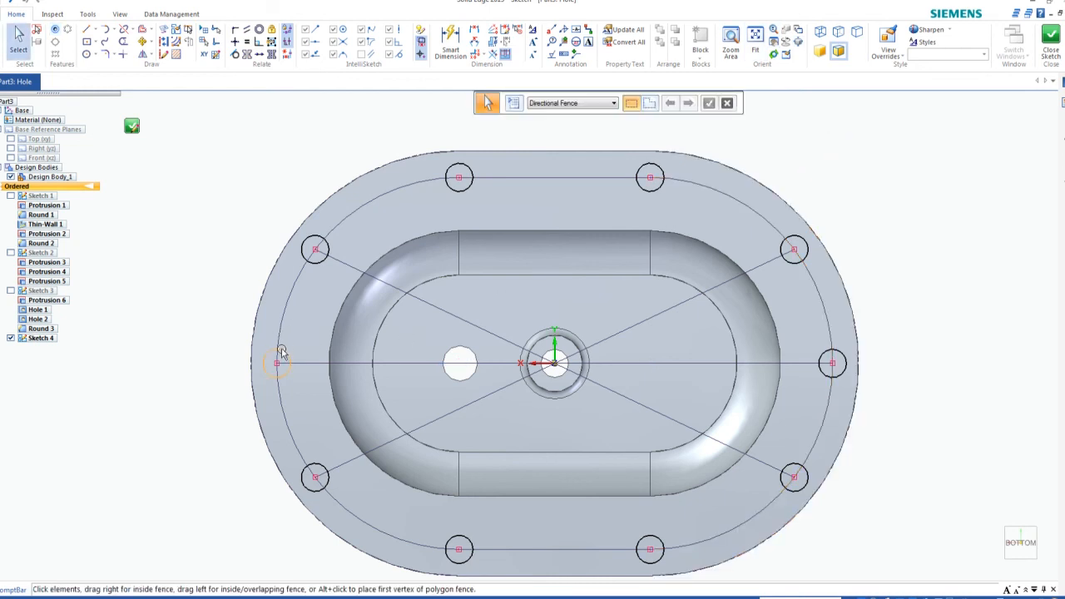
left_click(284, 353)
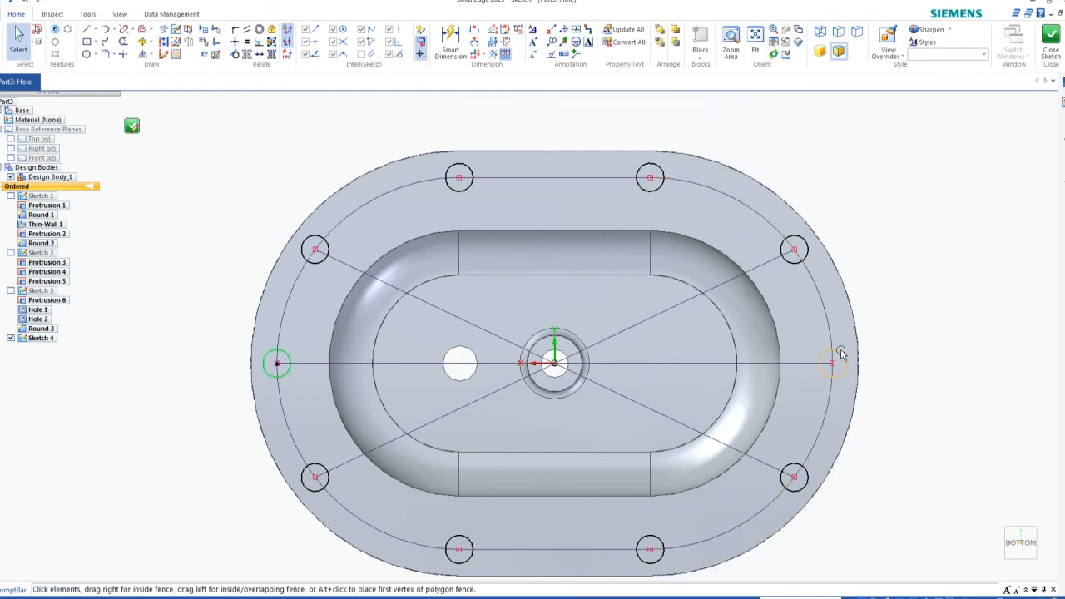
left_click(979, 287)
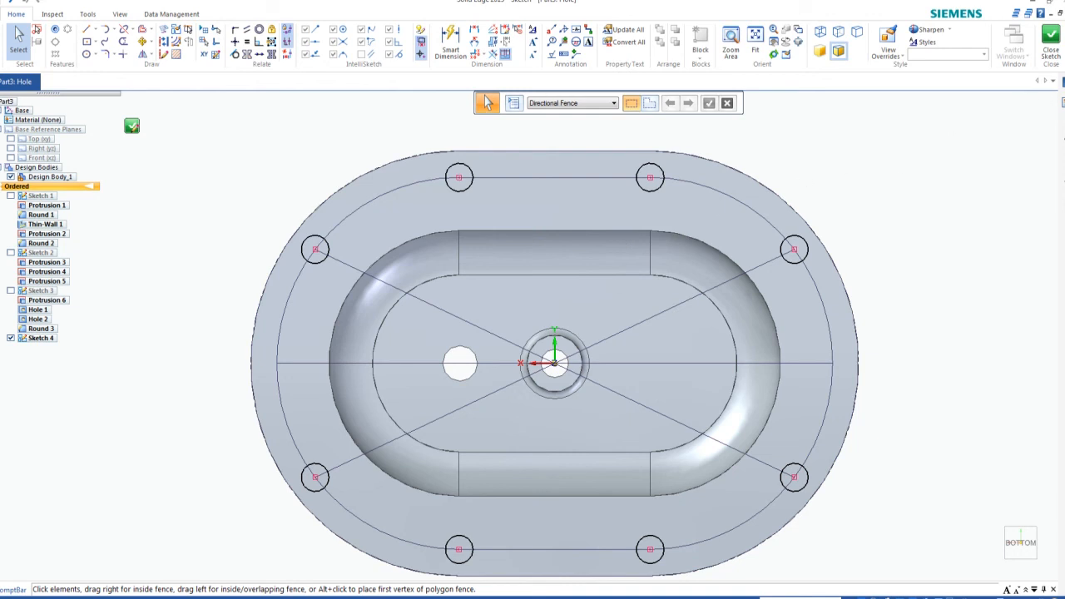
Close the hole profile, finish the hole feature, and hide the layout sketch in an isometric view.
left_click(1052, 37)
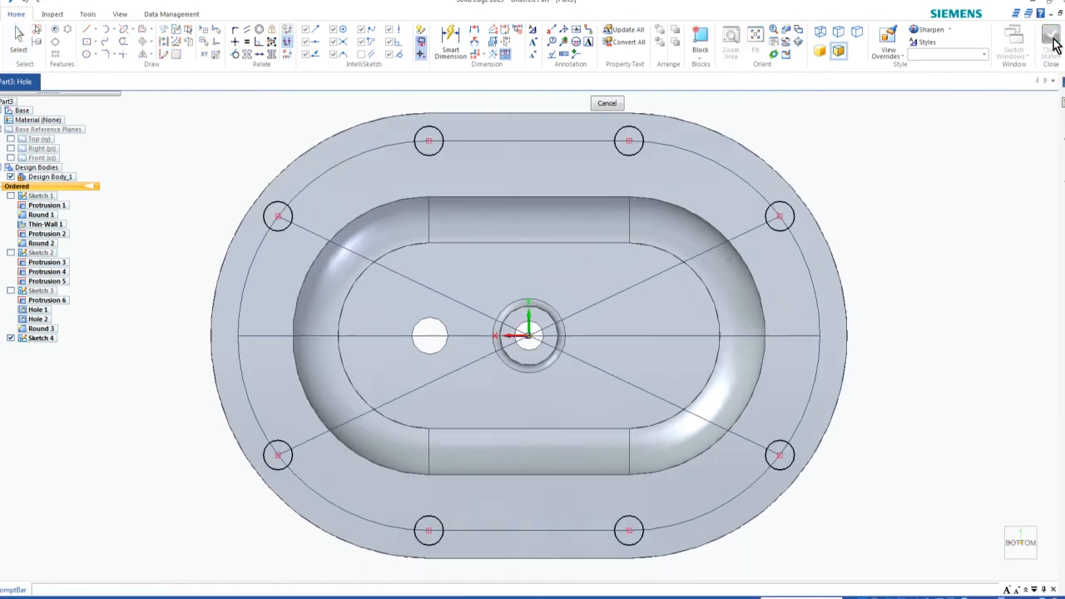
left_click(607, 103)
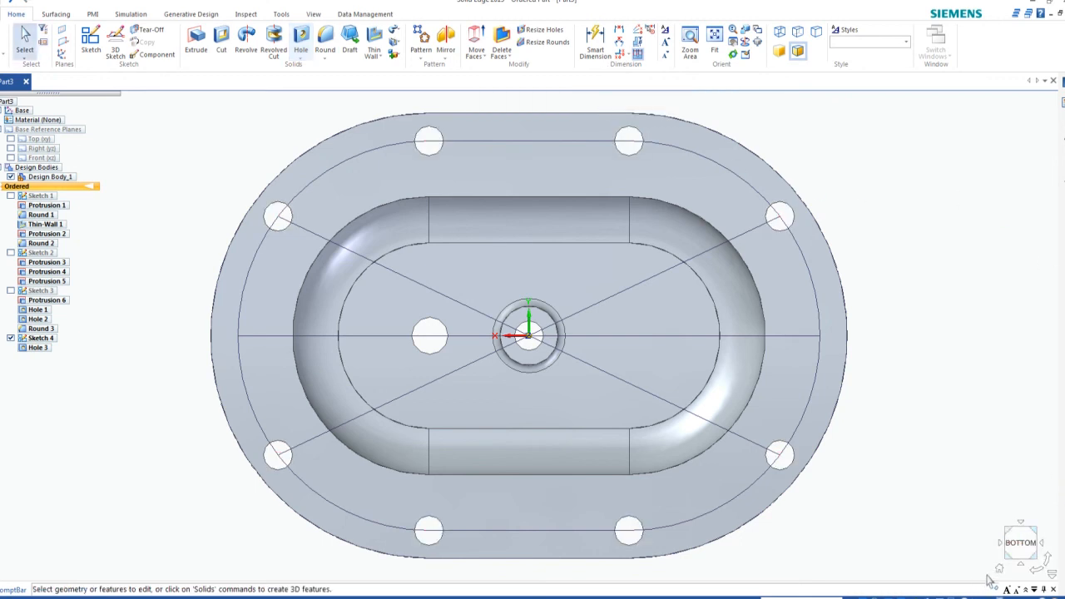
left_click(1009, 566)
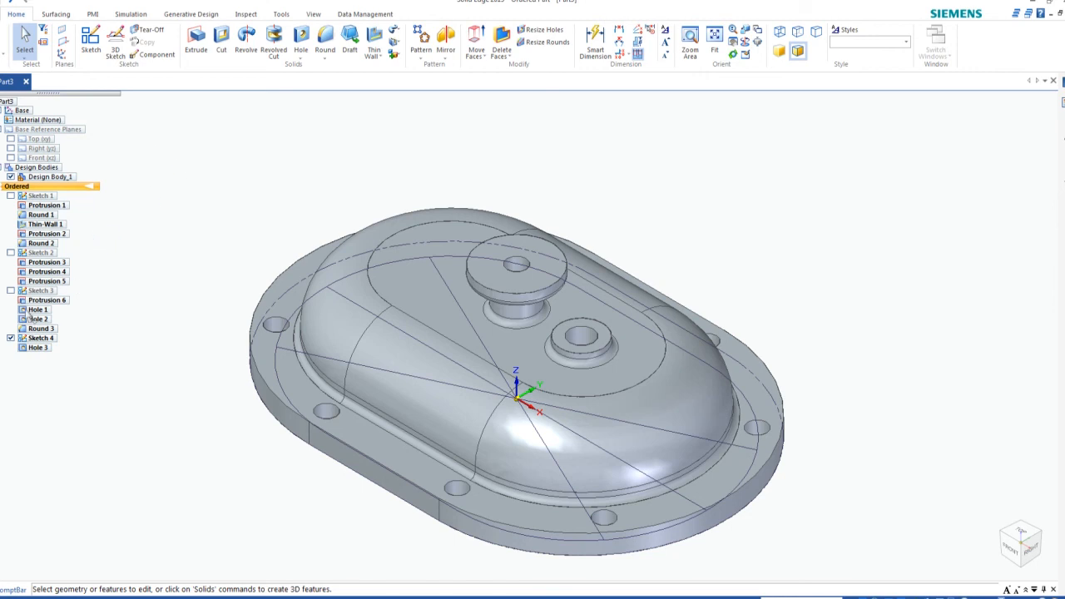
left_click(11, 339)
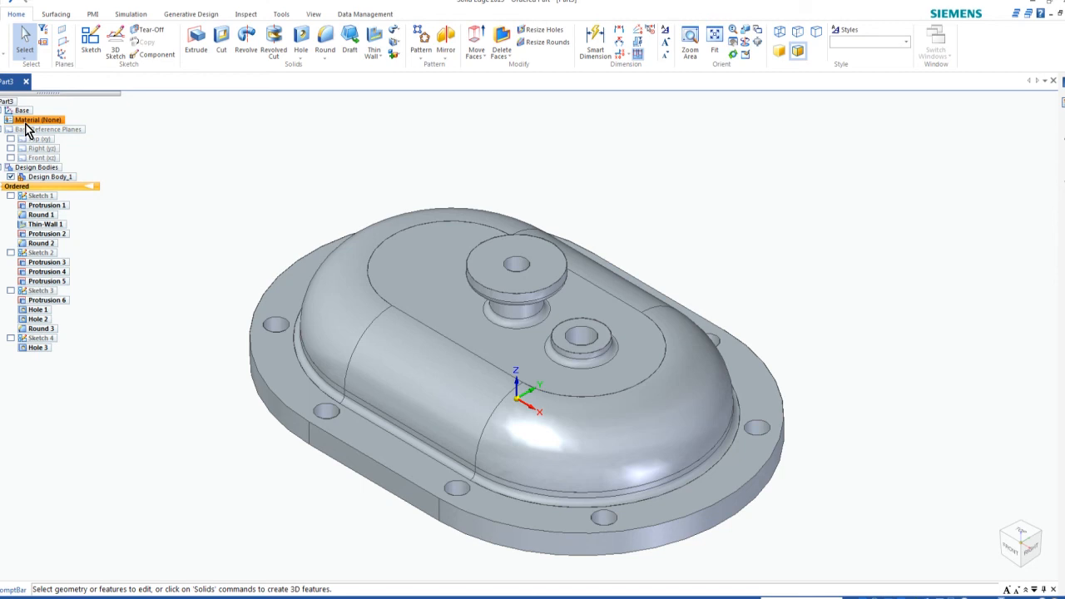
Apply the material Steel from the Metals group to the model.
double_click(27, 121)
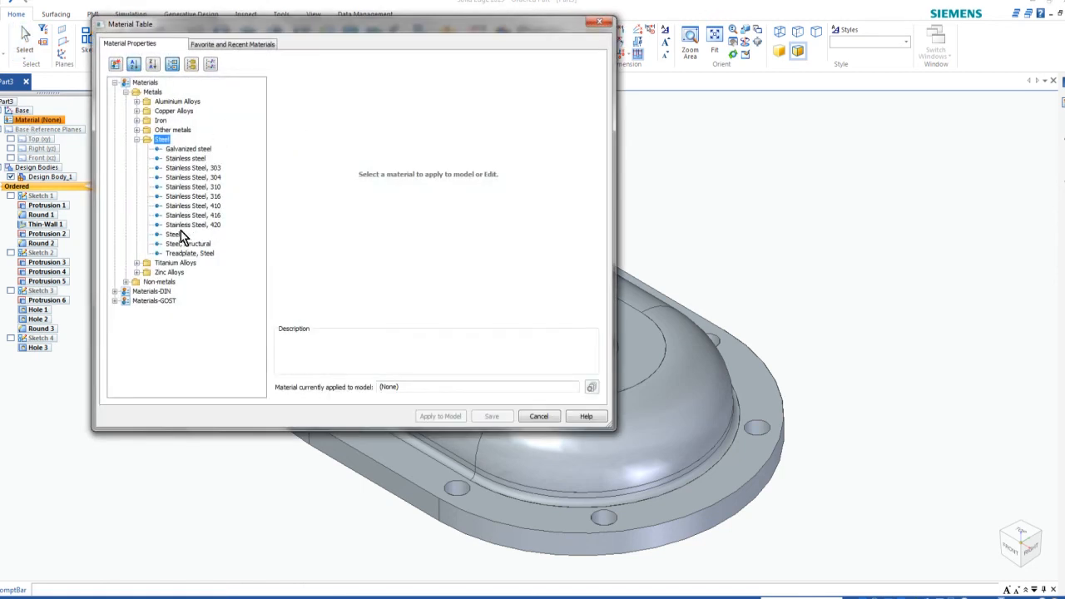
left_click(176, 236)
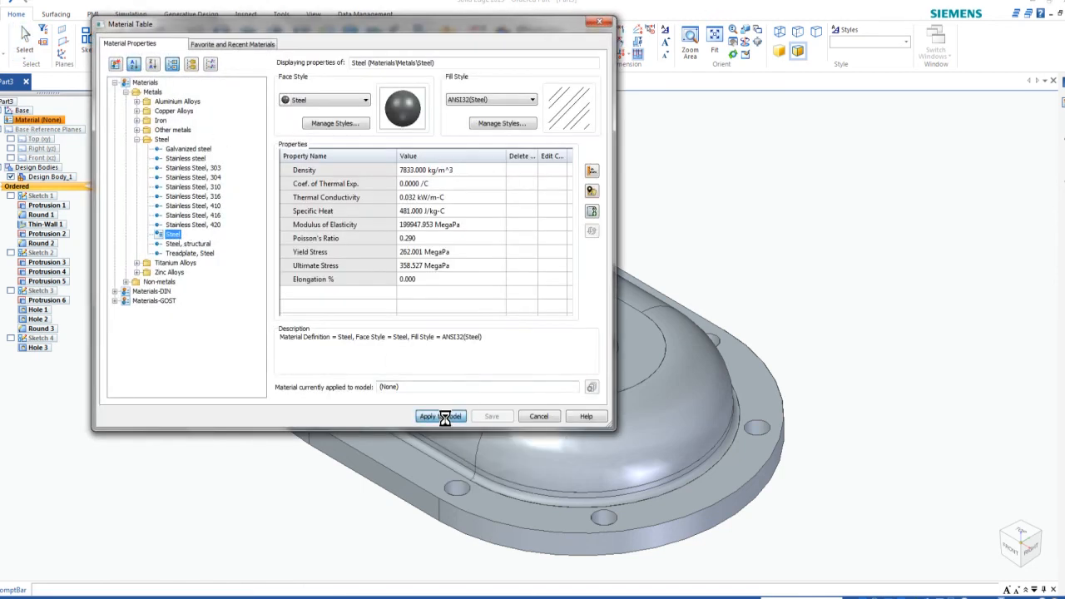
left_click(440, 416)
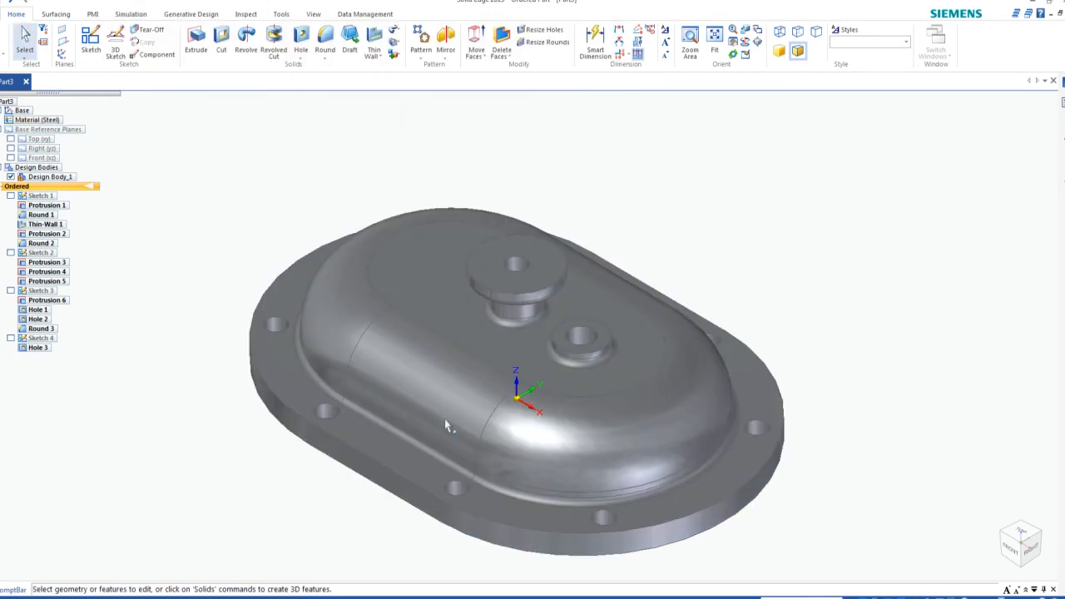
Display the model shaded without visible edges and inspect it from behind before restoring the isometric view.
left_click(779, 53)
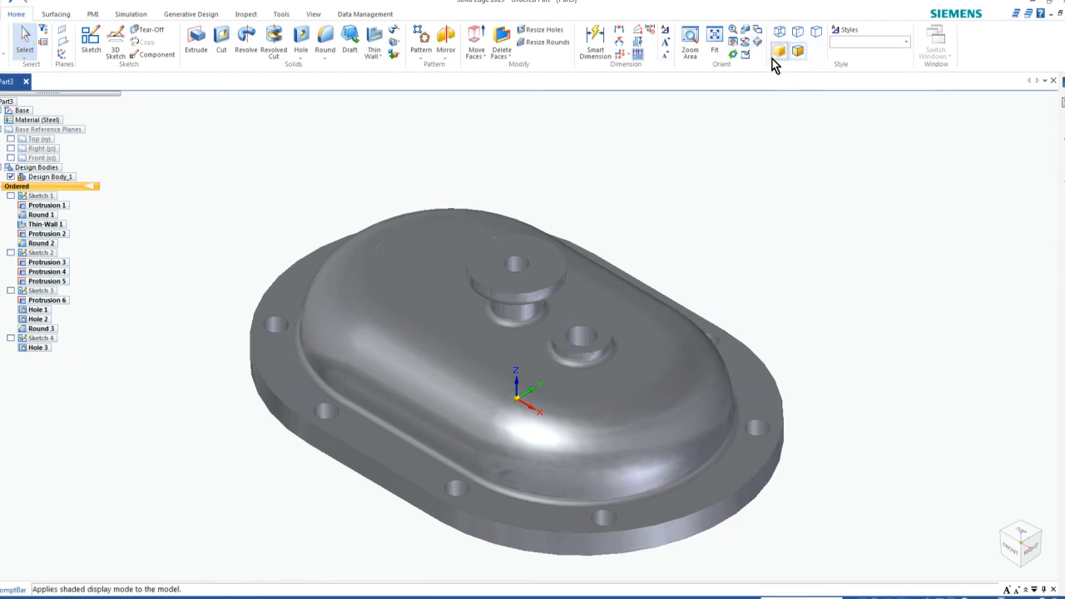
mouse_move(688, 211)
middle_mouse_down()
mouse_move(706, 180)
mouse_move(791, 139)
mouse_move(542, 187)
mouse_move(745, 157)
mouse_move(574, 175)
mouse_move(397, 176)
middle_mouse_up()
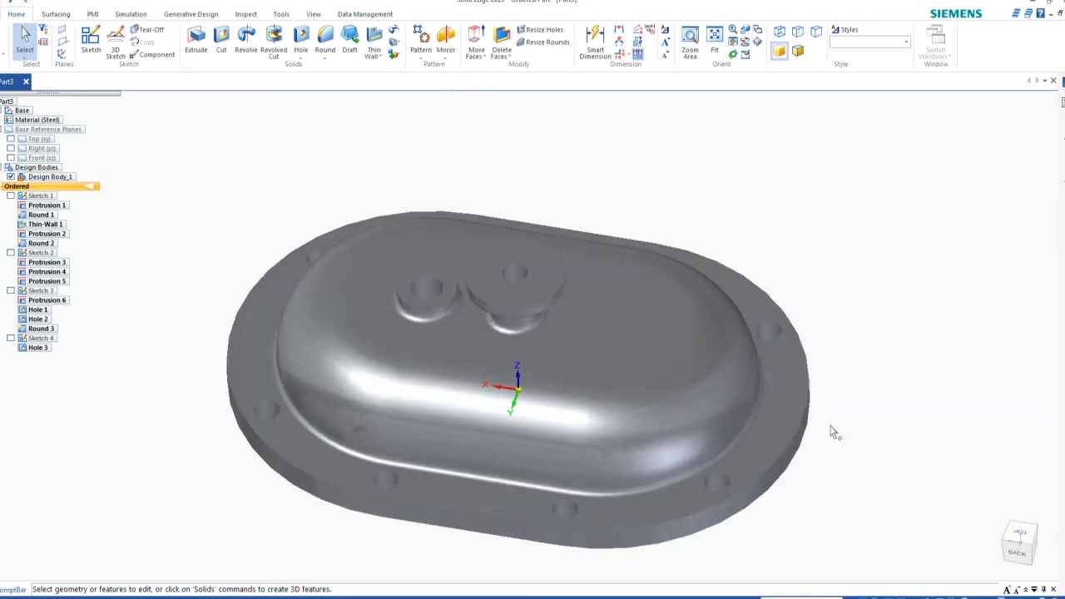
left_click(1001, 571)
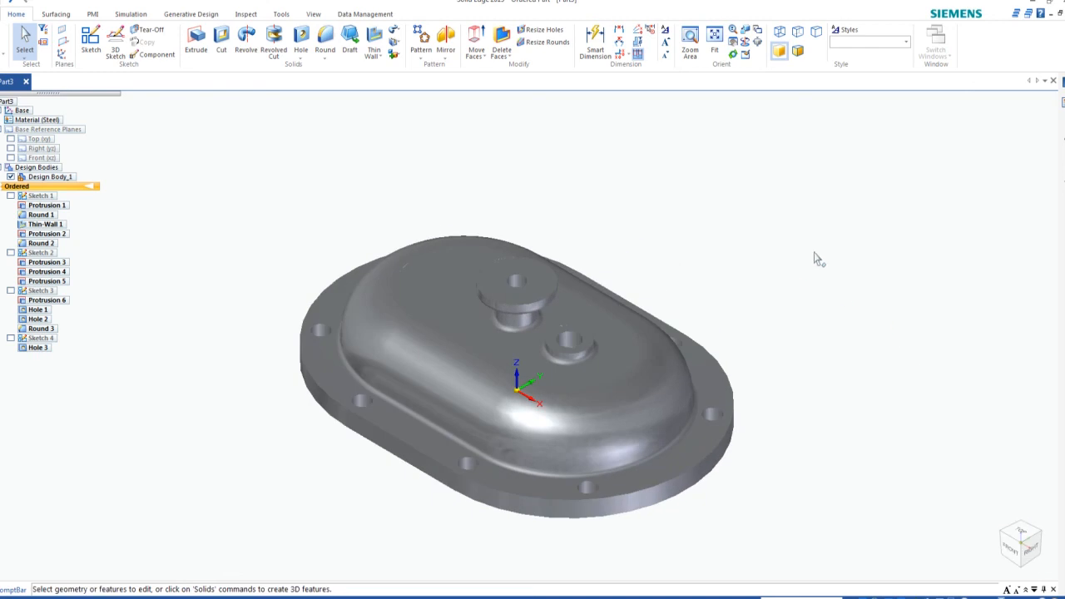